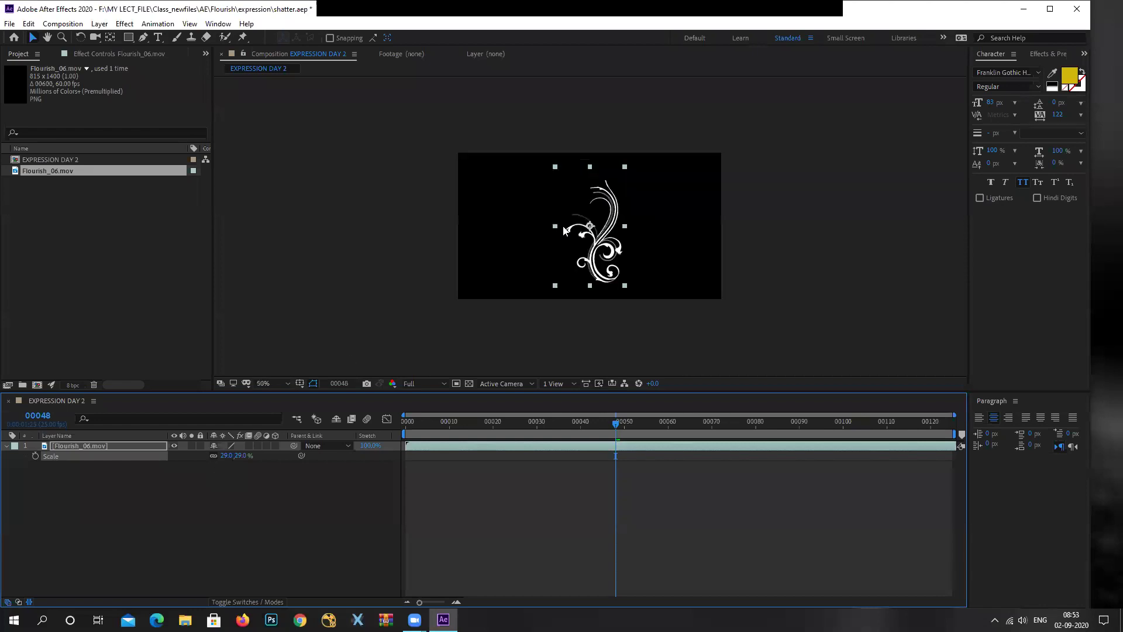
Scale the Flourish_06.mov layer to 17% and move its anchor point onto the small spiral curl at the flourish's base
click(626, 223)
drag(626, 224, 622, 208)
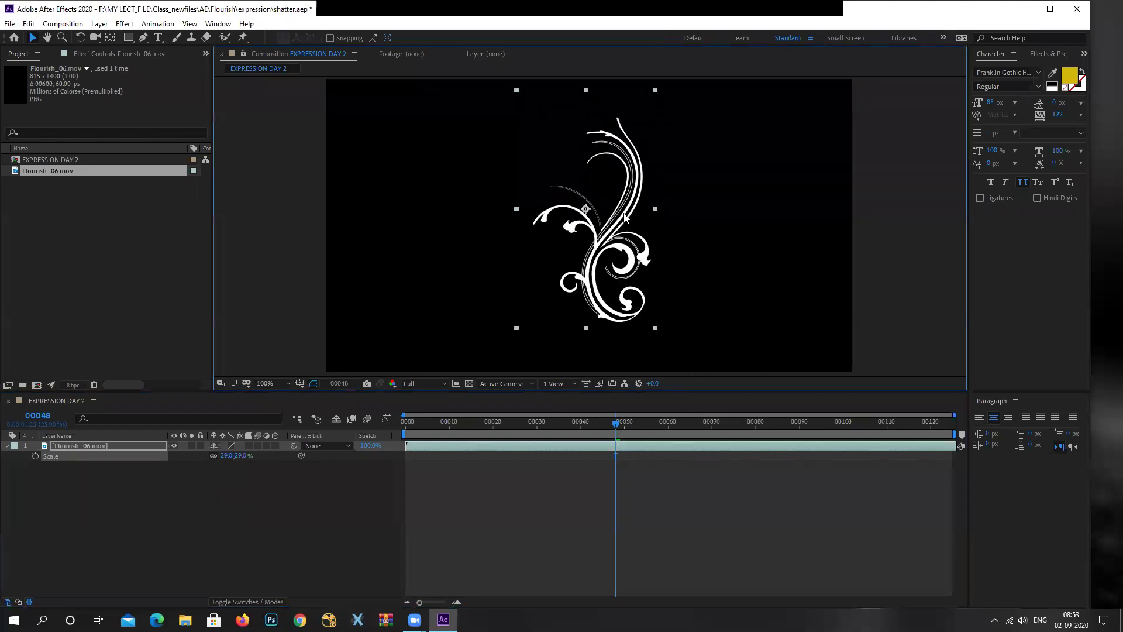
drag(243, 458, 237, 457)
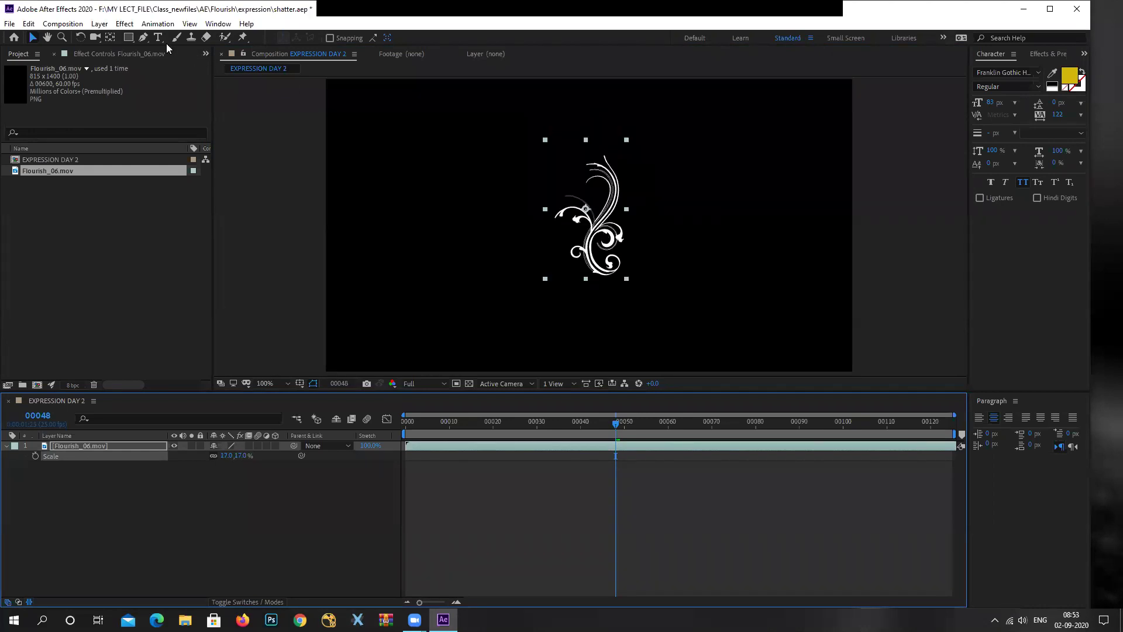
click(110, 37)
drag(585, 205, 609, 262)
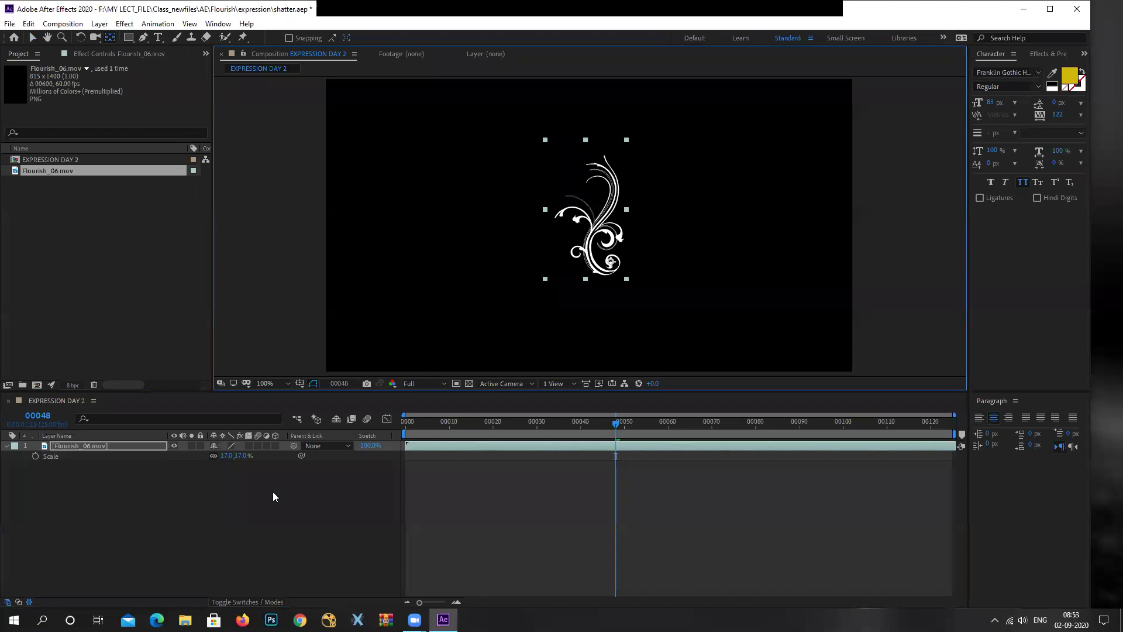
Add a null object to the EXPRESSION DAY 2 composition
right_click(120, 509)
mouse_move(205, 377)
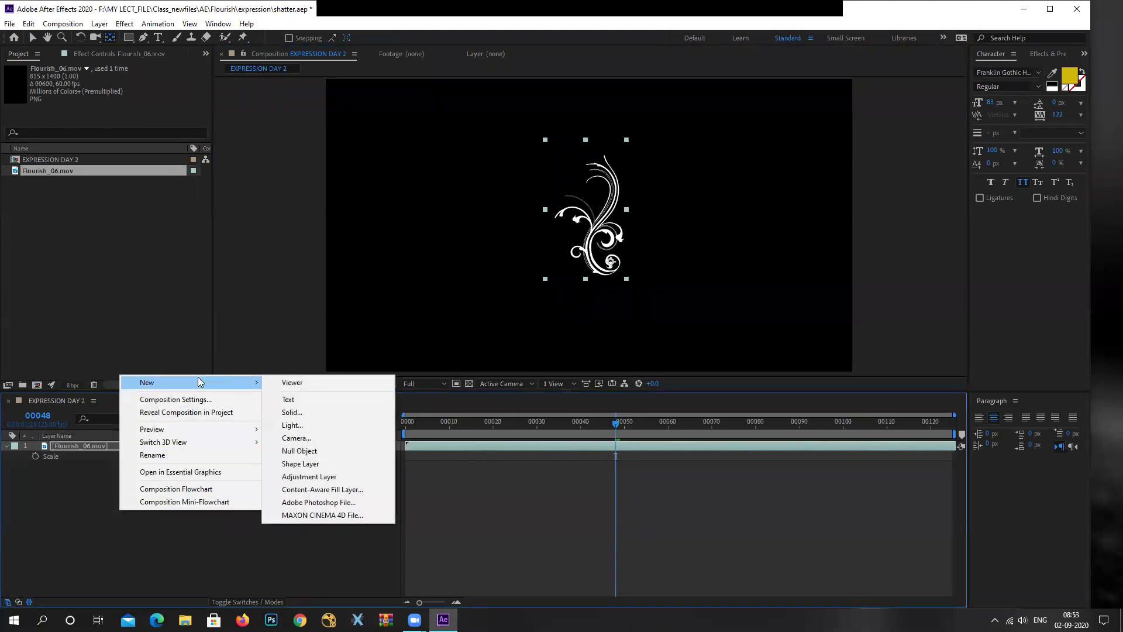
click(315, 454)
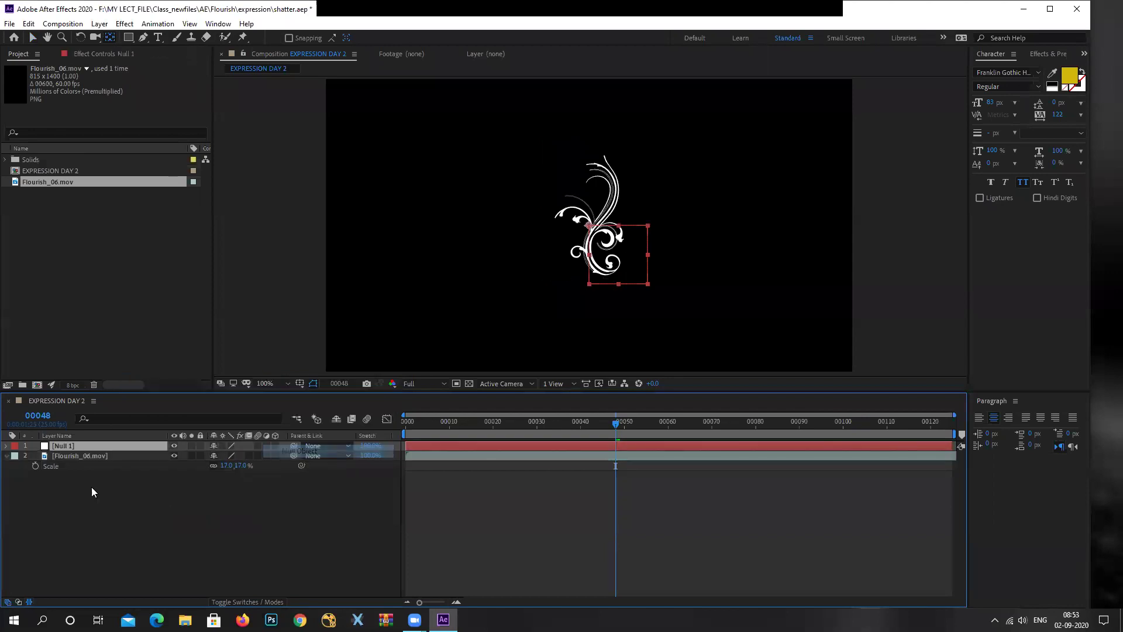
Fine-tune the flourish layer's anchor point inside its lower spiral curl and reveal the layer's Rotation property
click(76, 455)
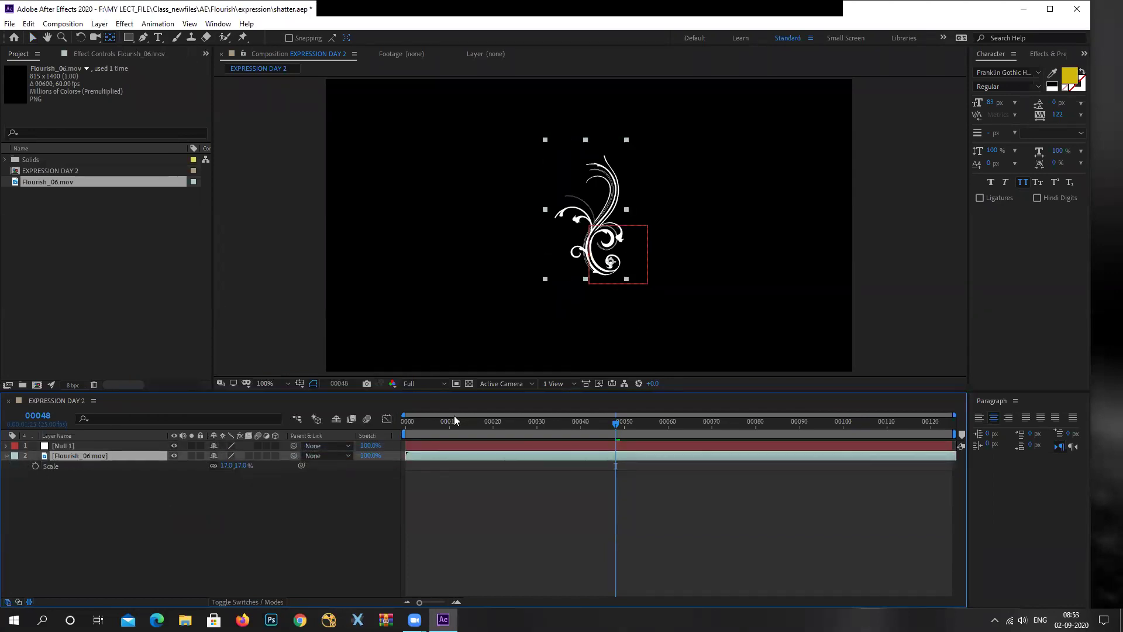
click(88, 479)
click(84, 457)
key(period)
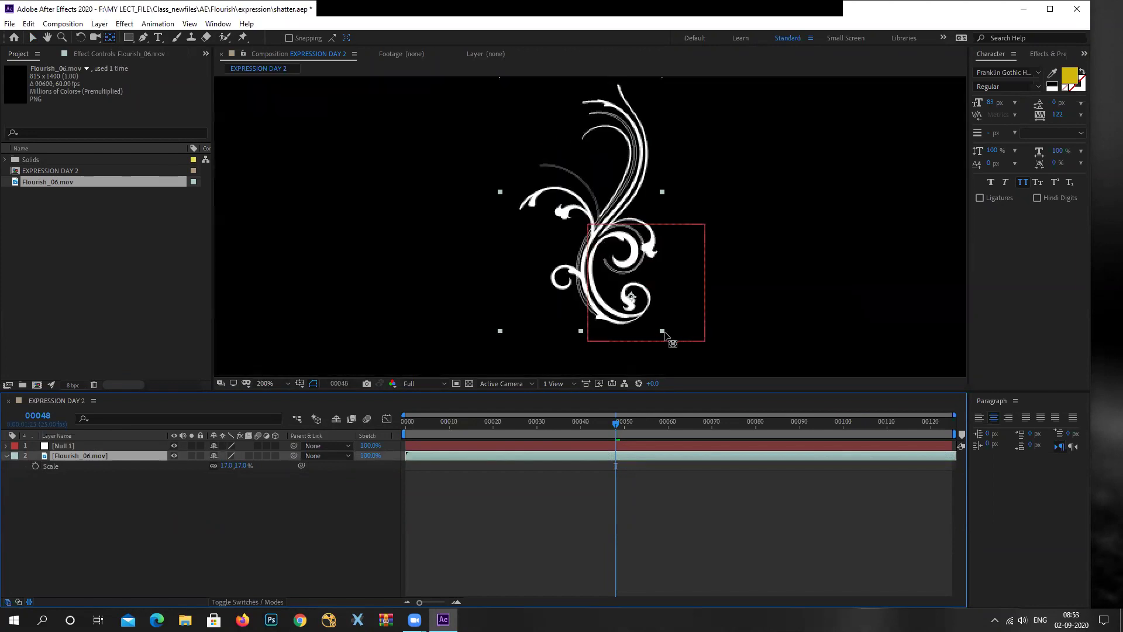
click(639, 307)
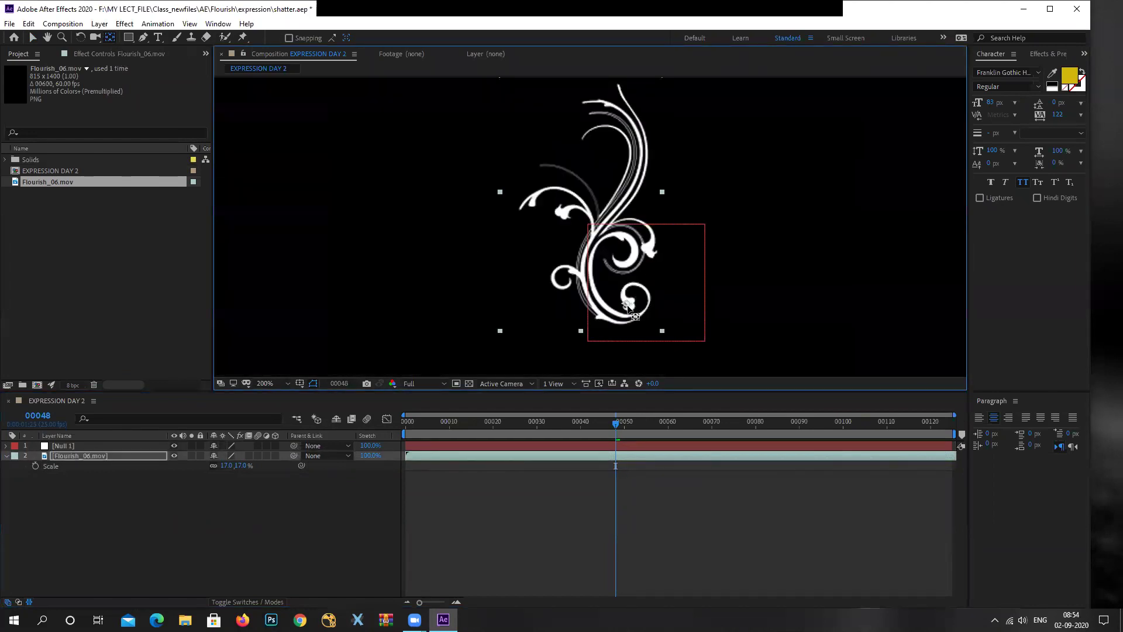
drag(632, 306, 633, 291)
click(108, 455)
key(r)
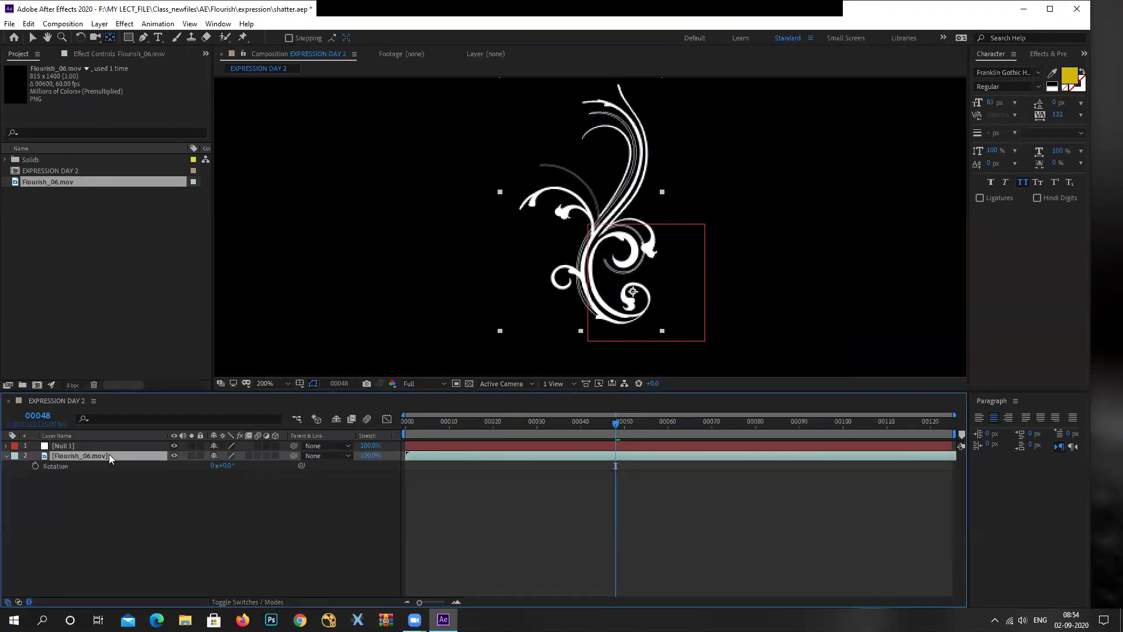
Apply a Slider Control expression effect to the null layer
click(81, 445)
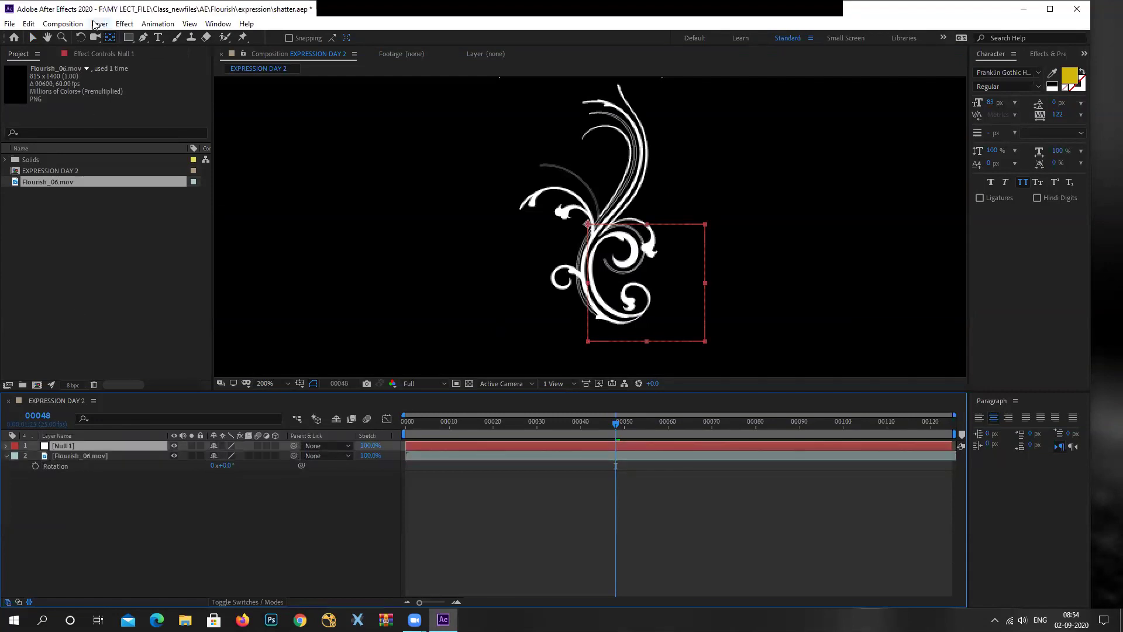
click(124, 24)
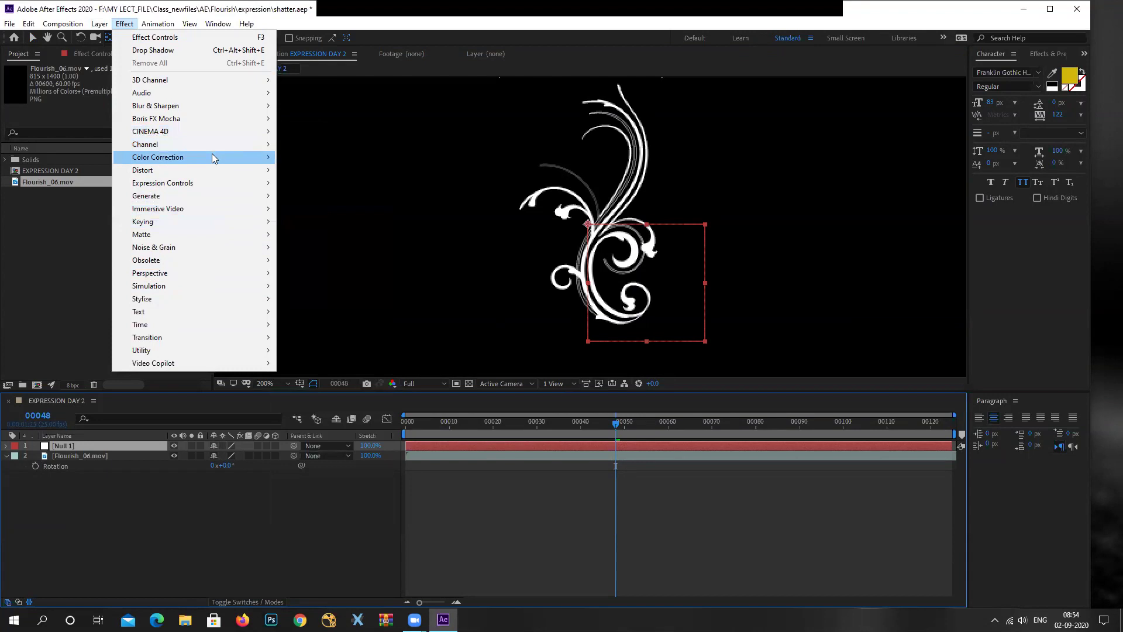
mouse_move(209, 185)
click(316, 273)
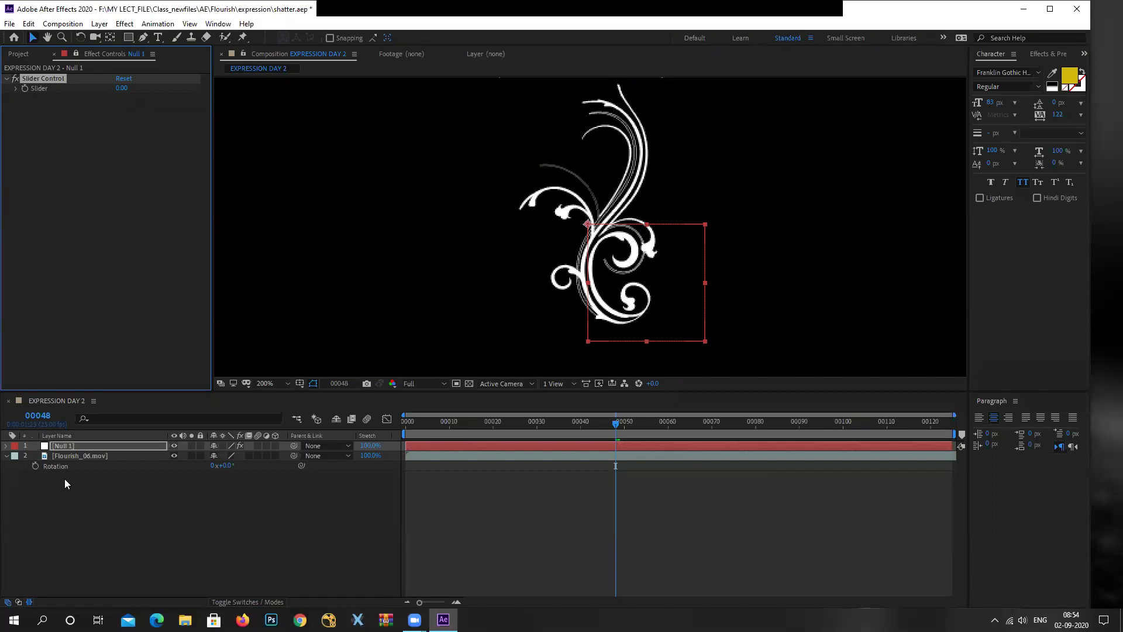
Give the flourish layer's Rotation an expression multiplying index by the Slider value of Null 1's Slider Control
click(54, 467)
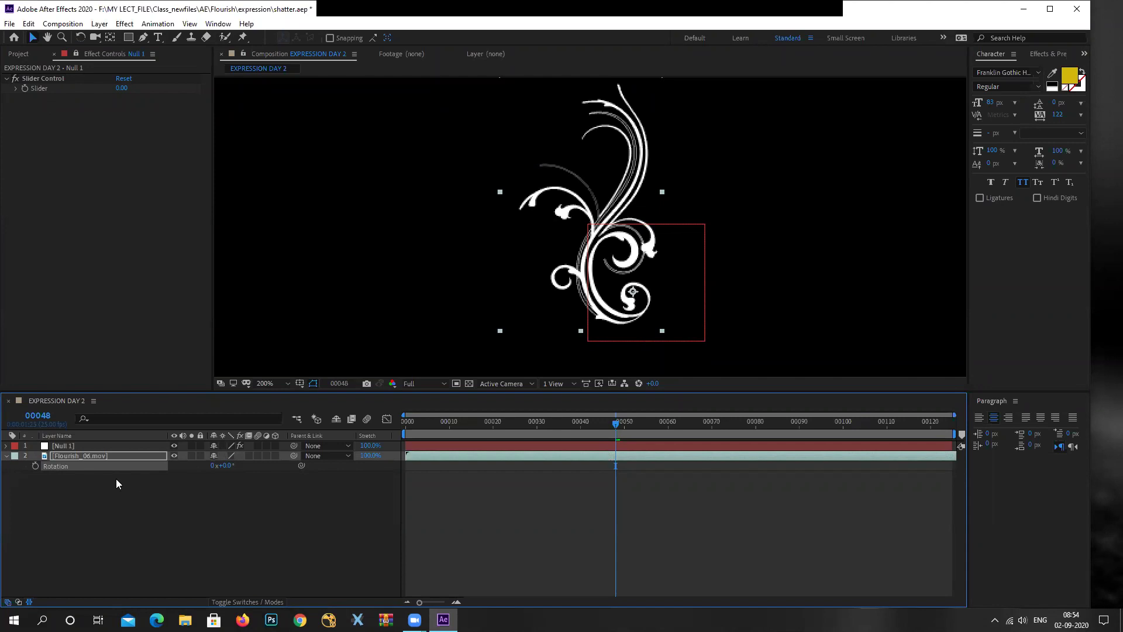
alt+click(36, 465)
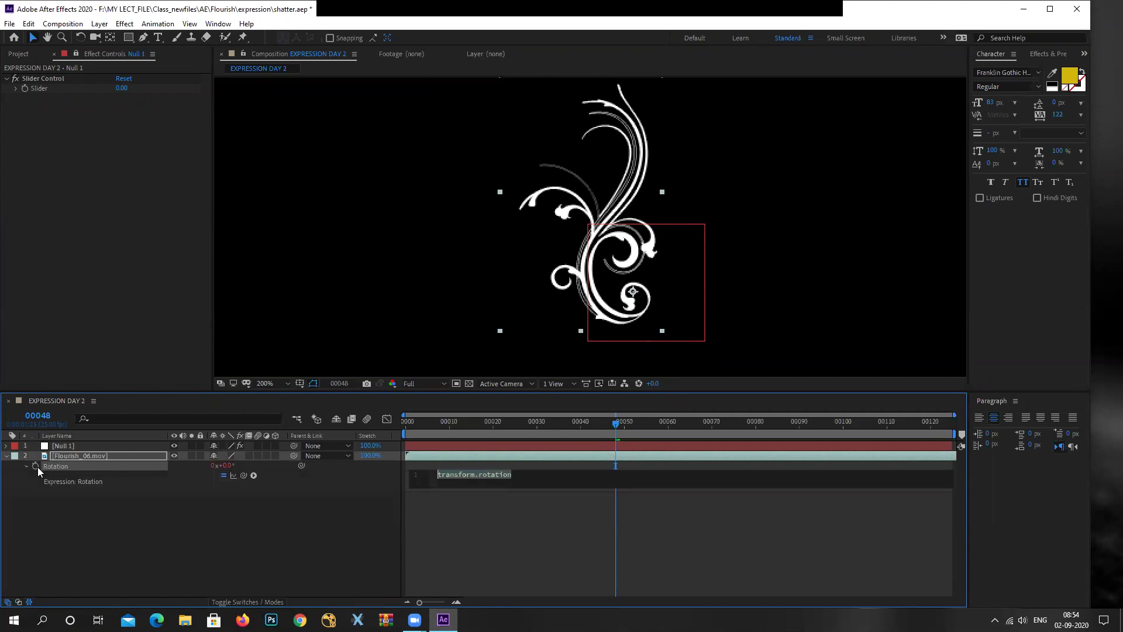
text(in)
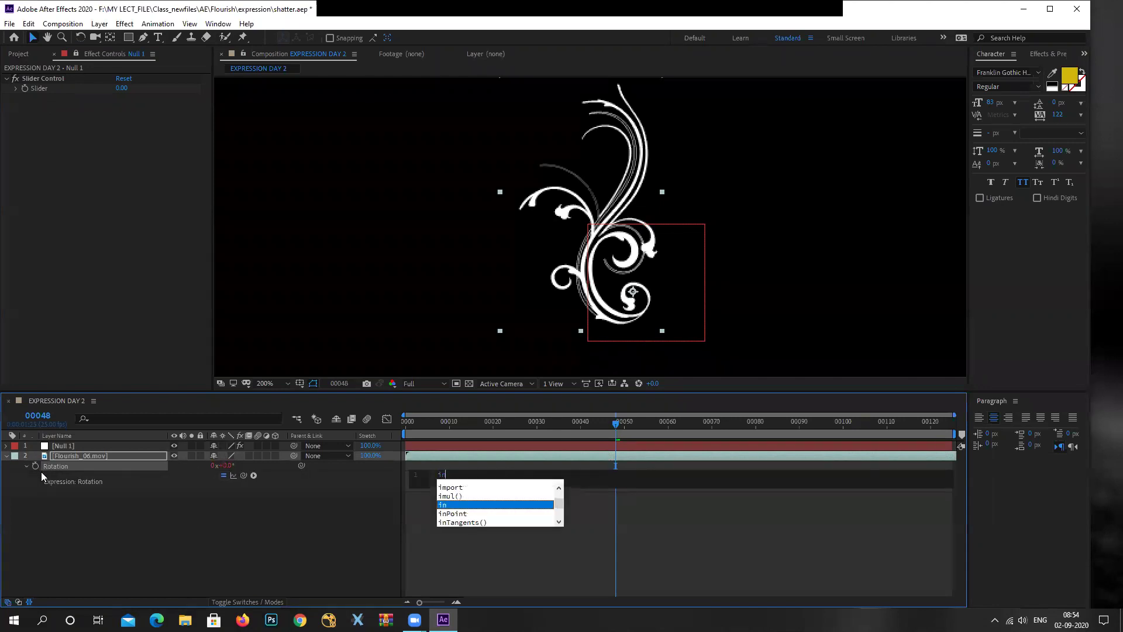
text(dexx)
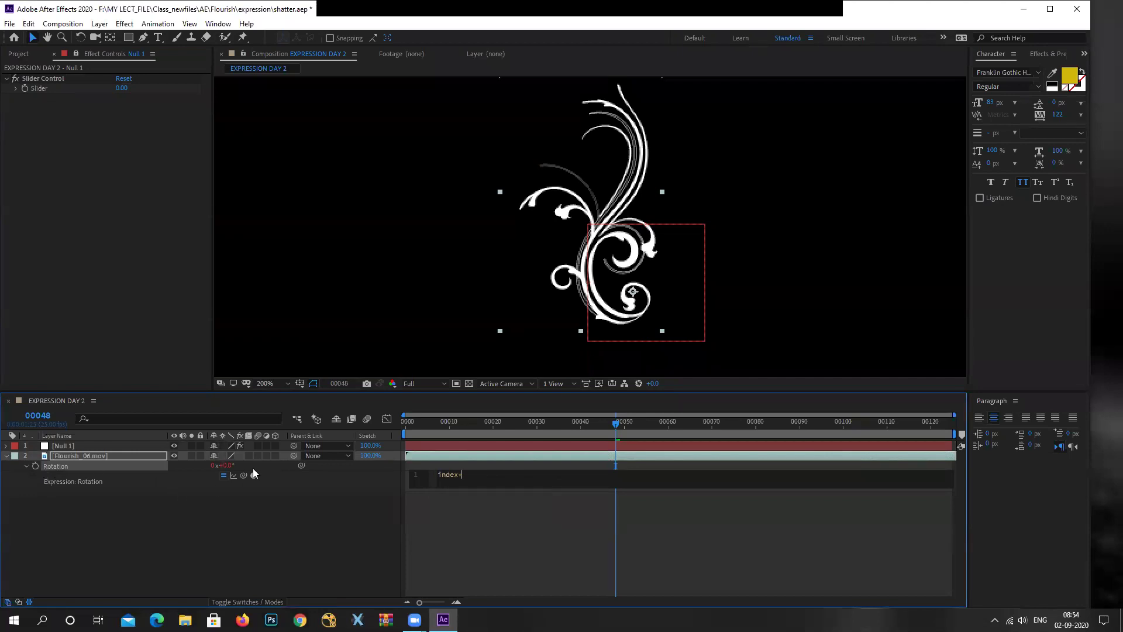
drag(243, 476, 38, 85)
click(100, 486)
Collapse the flourish layer's properties and duplicate the layer four times to get five flourish layers
click(66, 451)
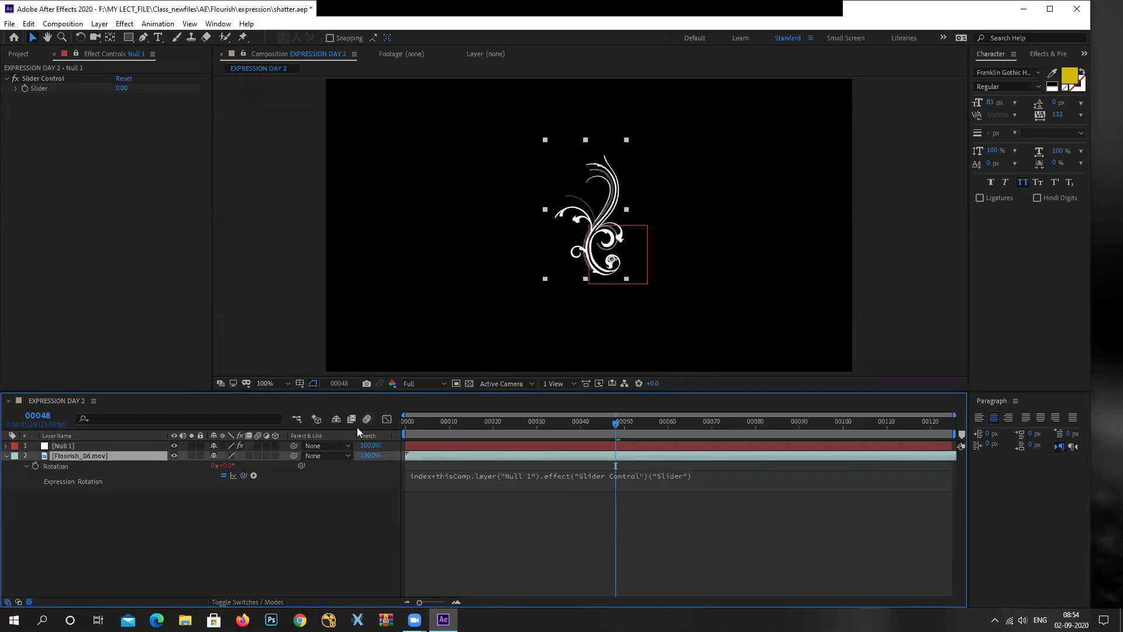
click(6, 455)
click(83, 468)
click(76, 455)
key(ctrl+d)
key(ctrl+d)
key(ctrl+d)
key(ctrl+d)
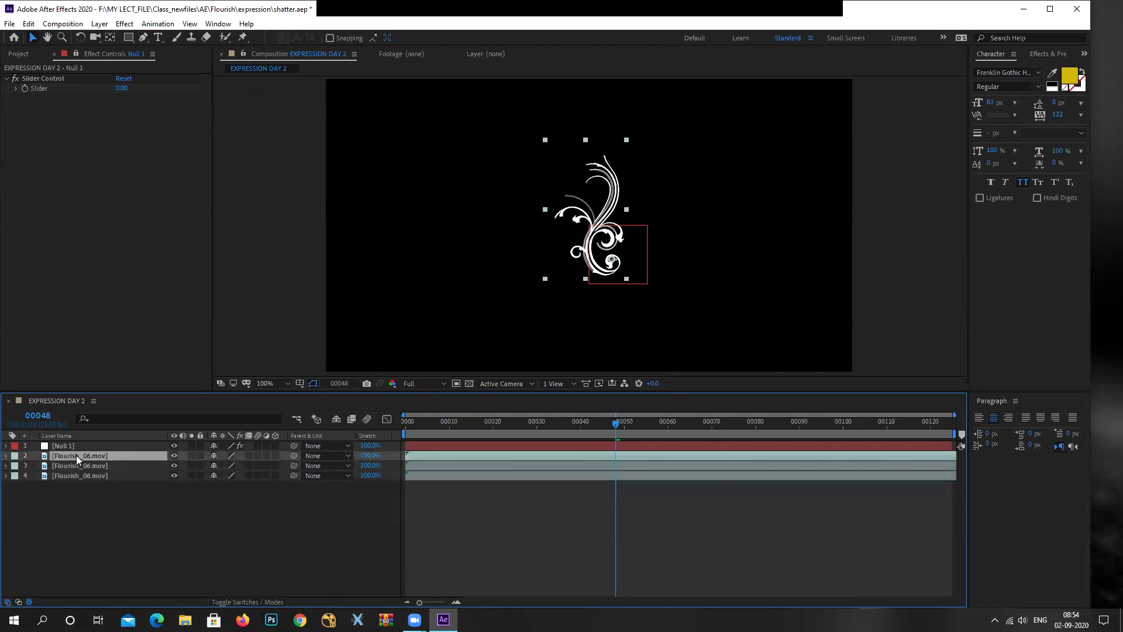
Set the null layer's Slider value to 72 to spread the flourishes evenly around the circle
click(70, 445)
drag(122, 88, 131, 91)
click(124, 88)
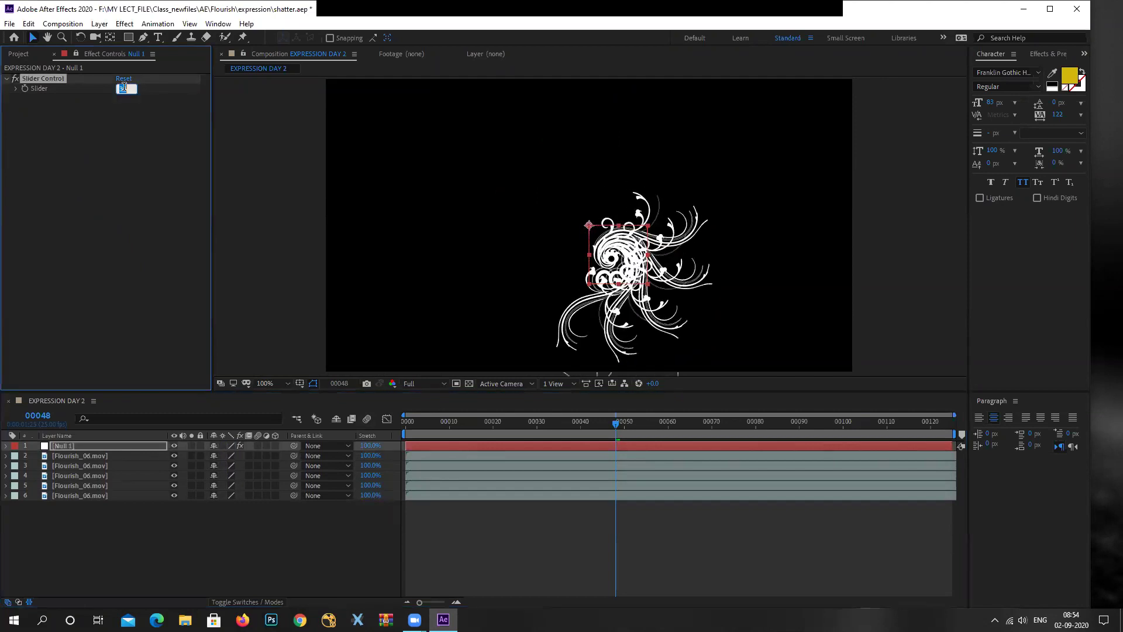
text(72)
key(Return)
Select all layers and move the circular flourish pattern to the centre of the composition
scroll(604, 186, down, 1)
scroll(608, 223, up, 1)
click(140, 552)
key(ctrl+a)
drag(679, 246, 638, 224)
scroll(638, 227, down, 1)
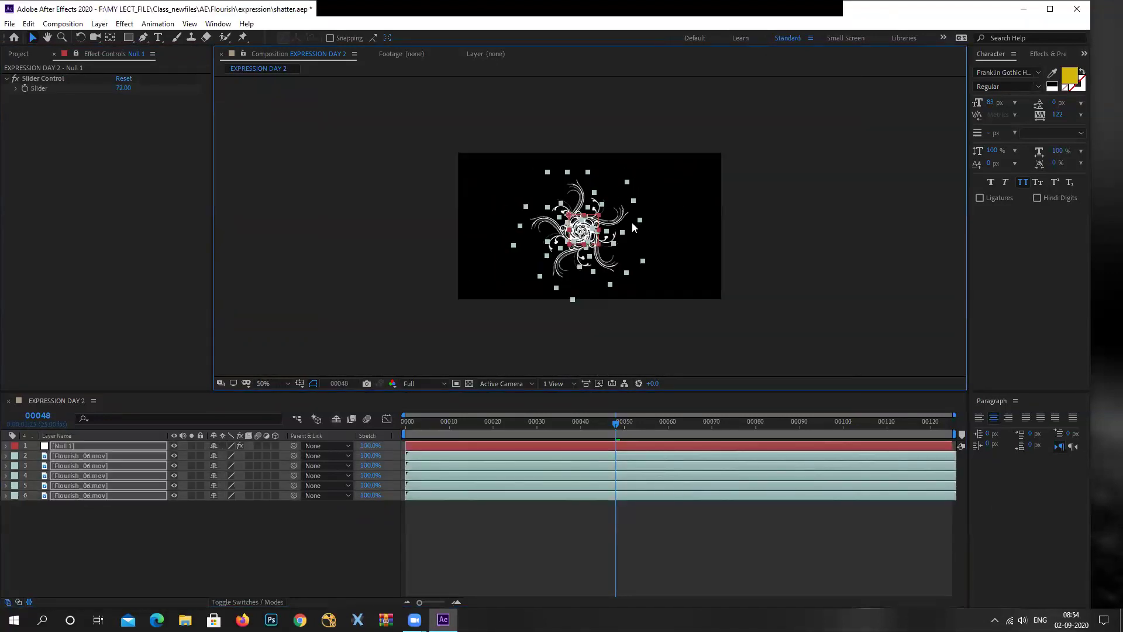
Preview the flourish animation from the first frame, then place the current time at frame 84
key(space)
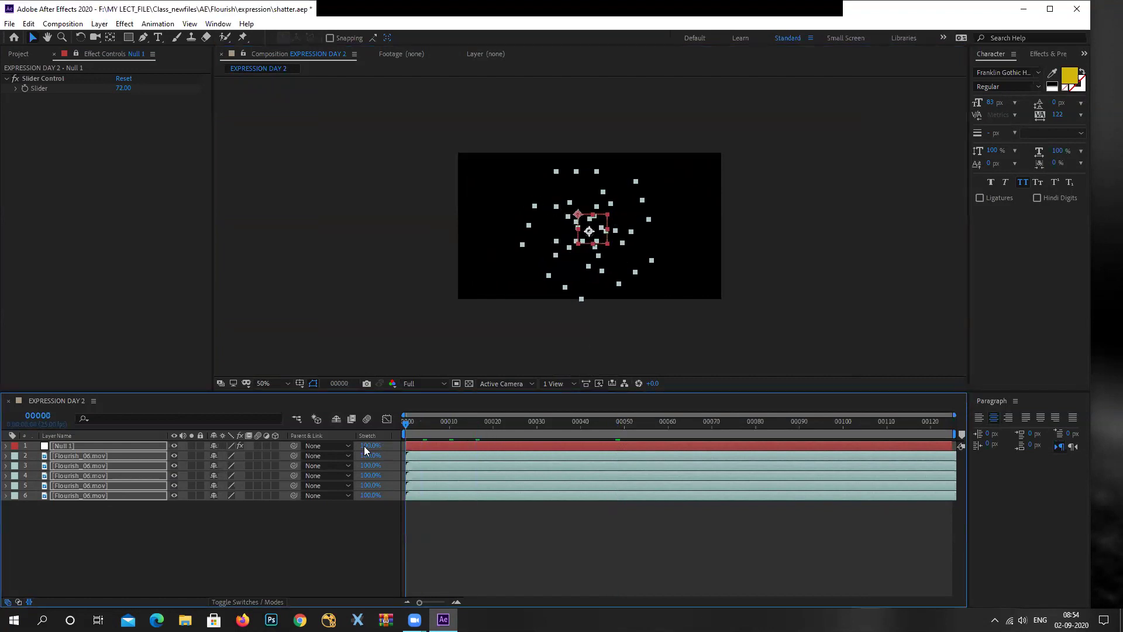
click(329, 547)
drag(534, 425, 398, 440)
key(space)
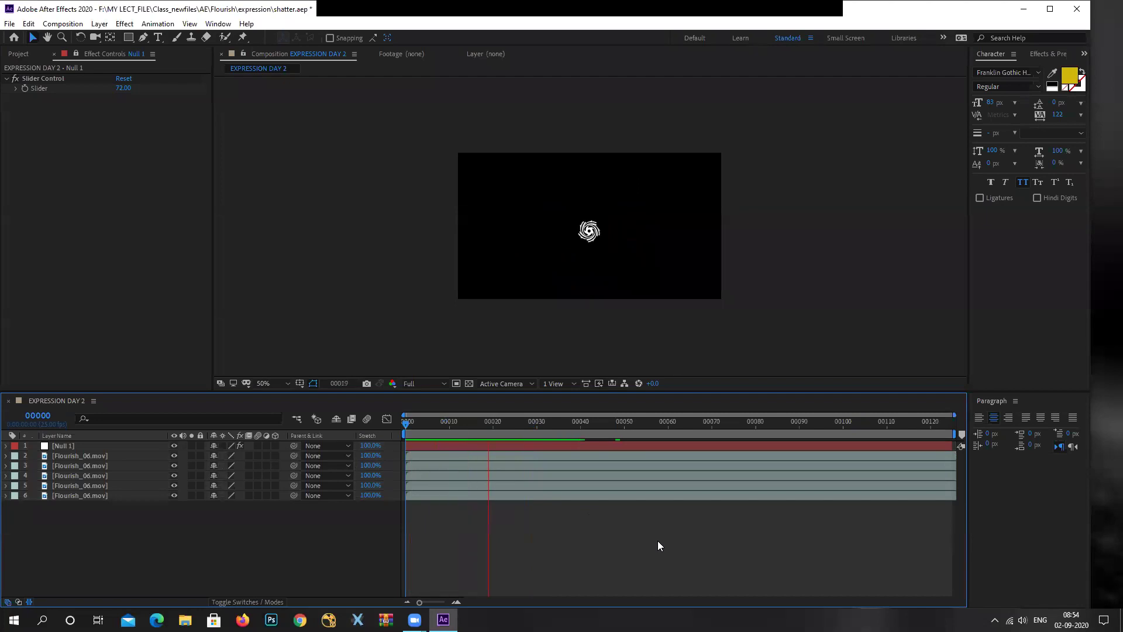
key(space)
drag(741, 427, 773, 482)
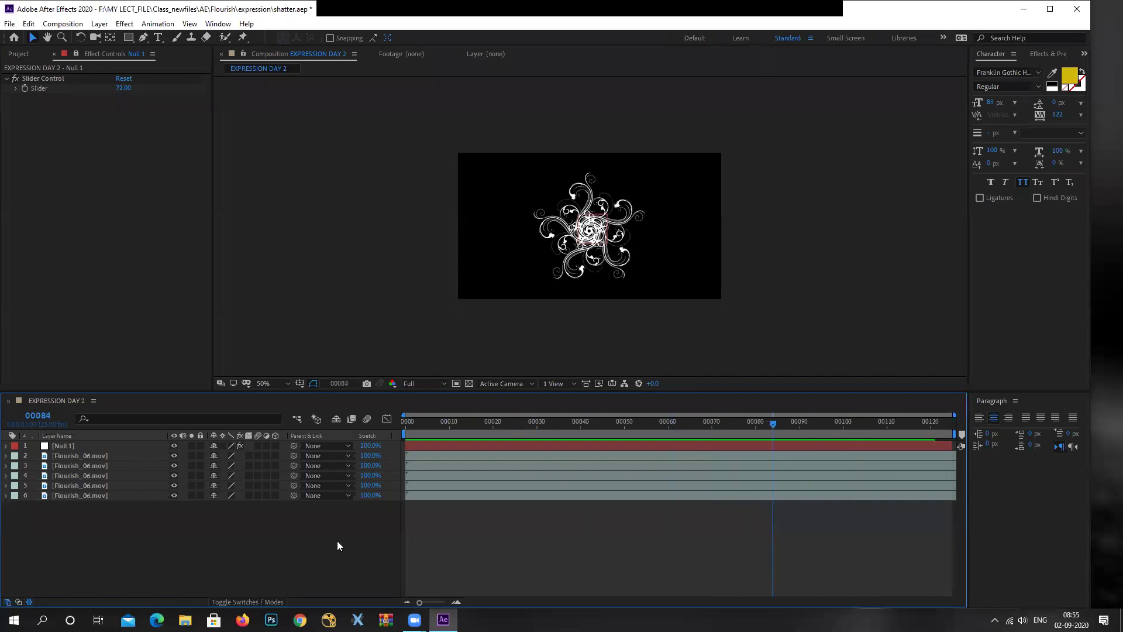
Pre-compose all layers into a new composition named FLOURISH, moving all attributes into it
key(ctrl+a)
click(99, 24)
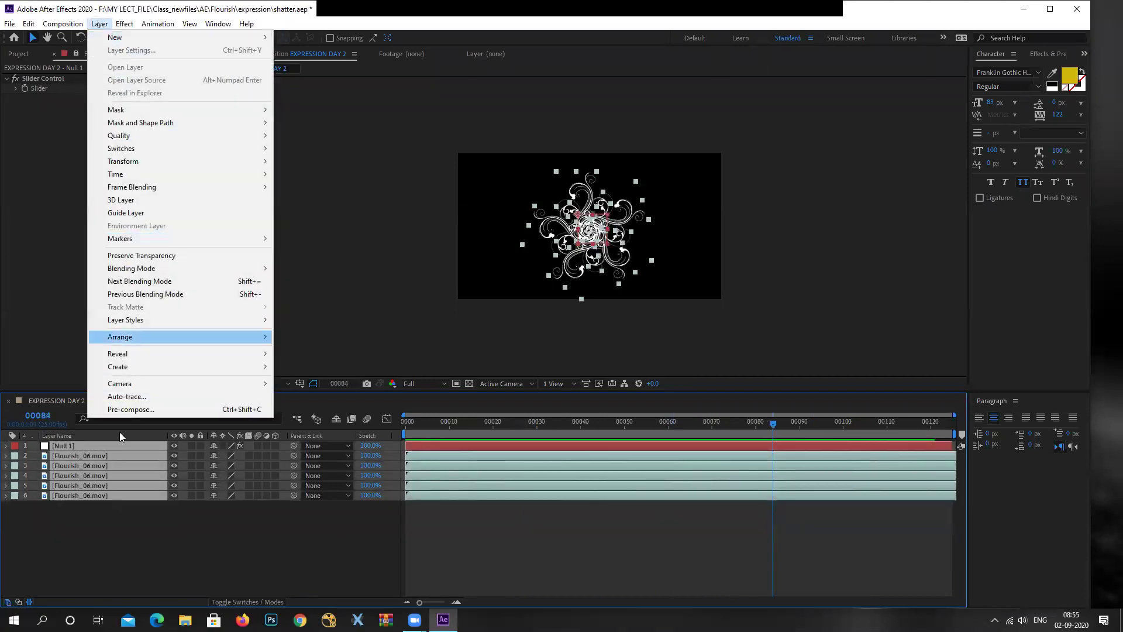
click(131, 409)
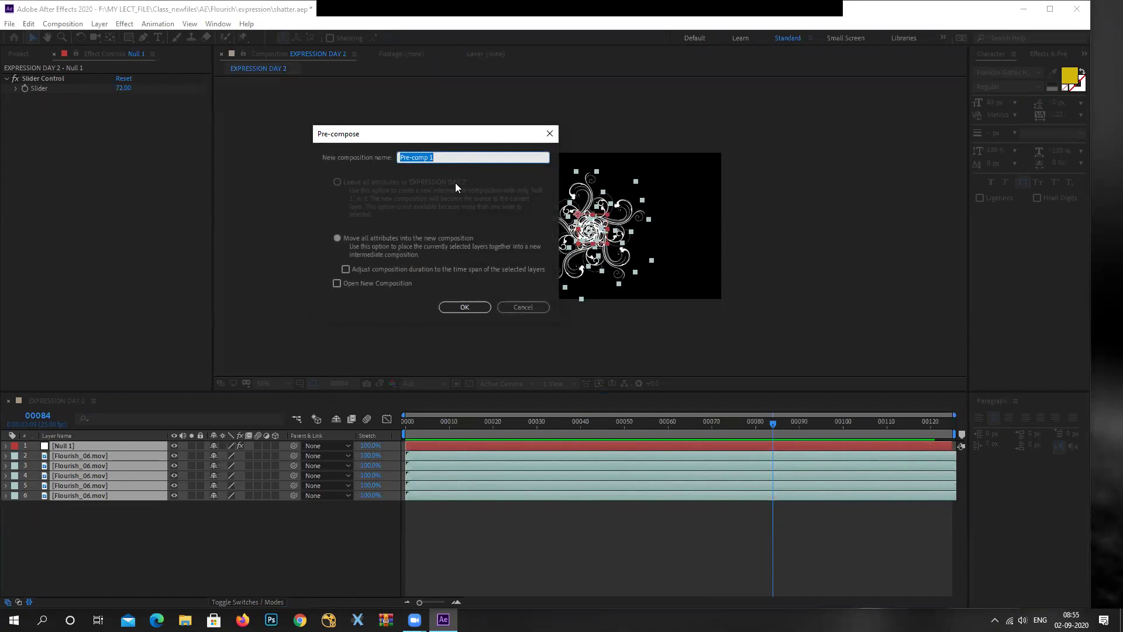
text(FLORISH)
click(471, 174)
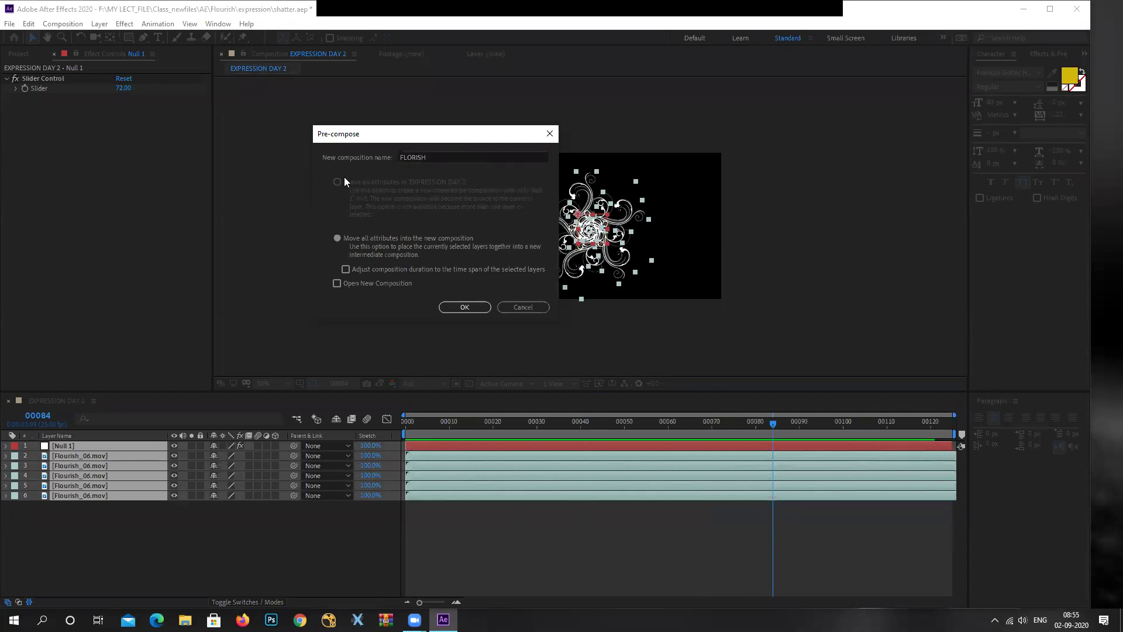
click(440, 157)
text(F)
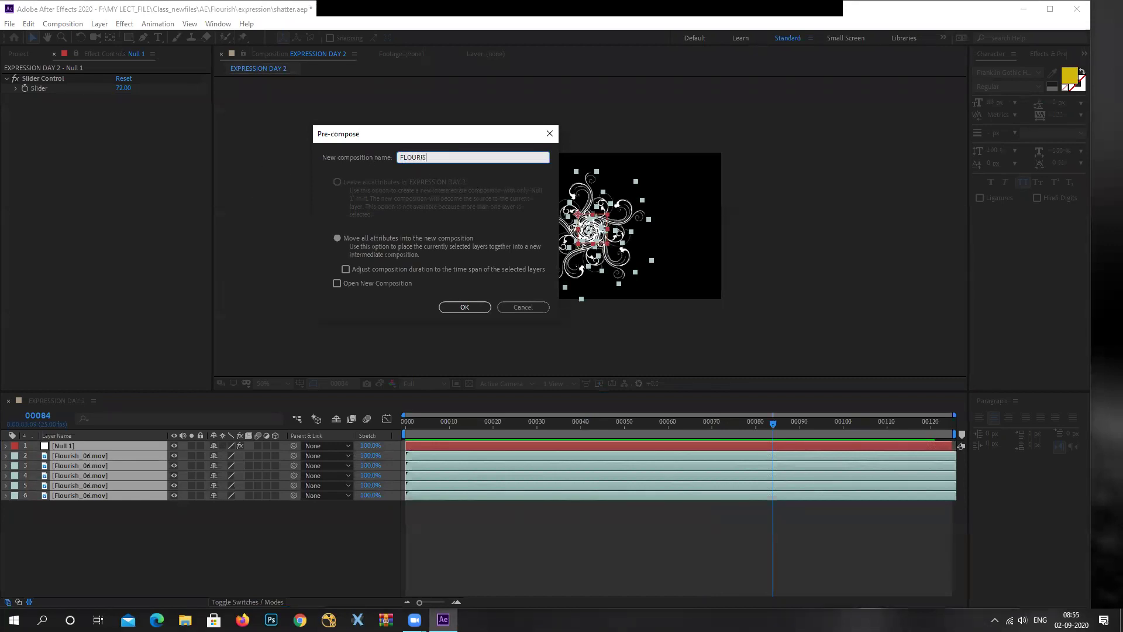
click(465, 308)
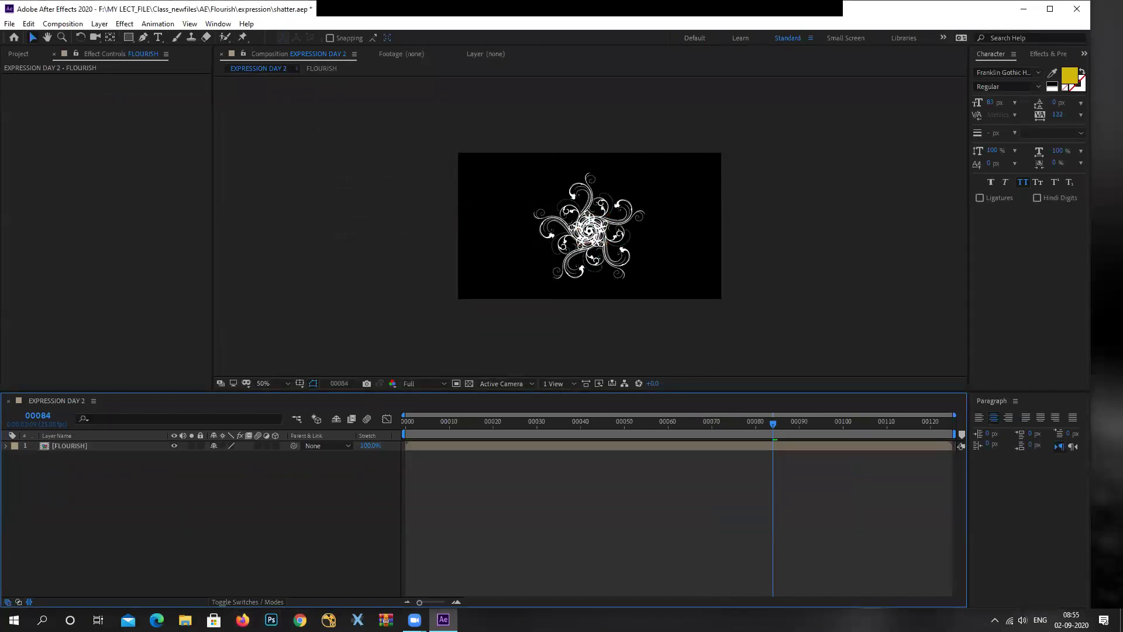
Launch Photoshop and maximize its window
click(14, 620)
click(648, 536)
click(271, 619)
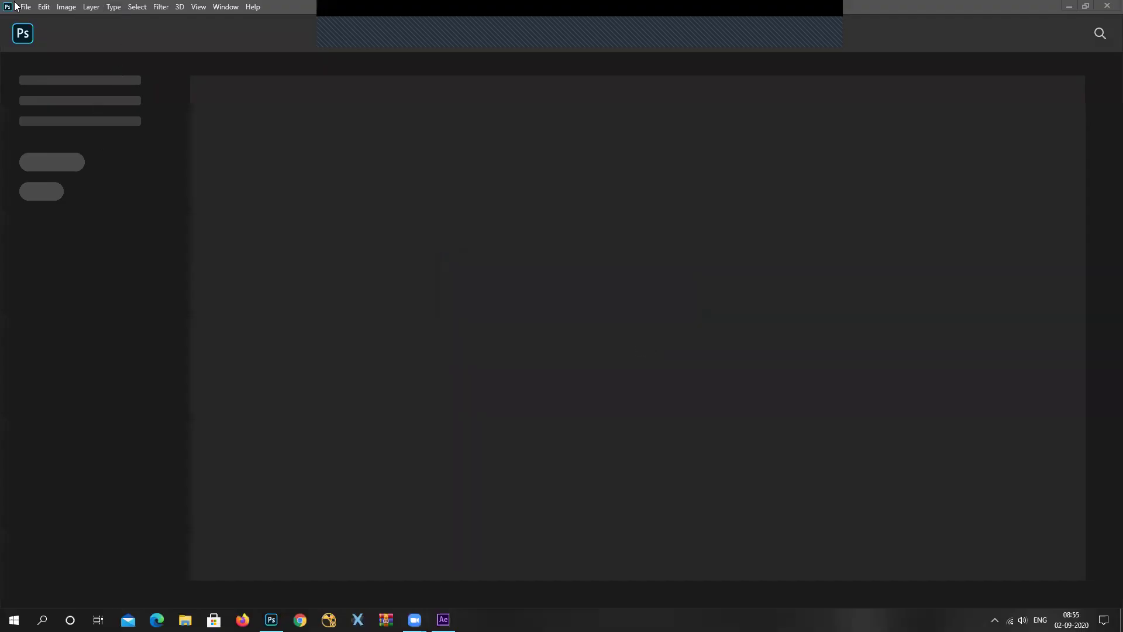
double_click(17, 3)
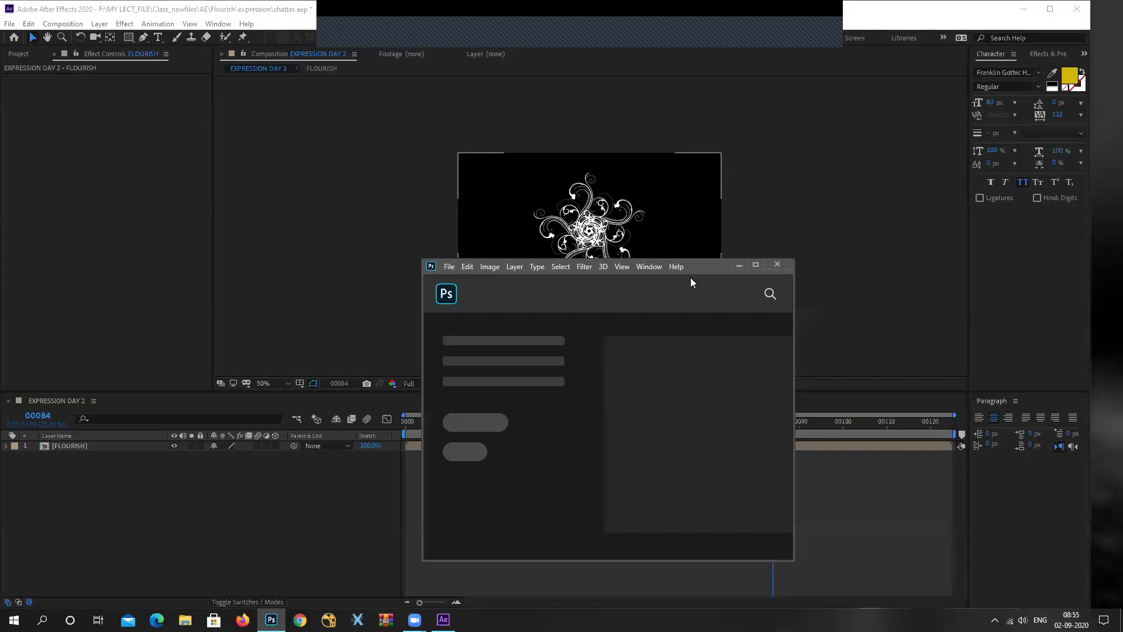
click(760, 262)
Create a new document 200 × 200 pixels in size with a resolution of 150 pixels/inch
click(26, 7)
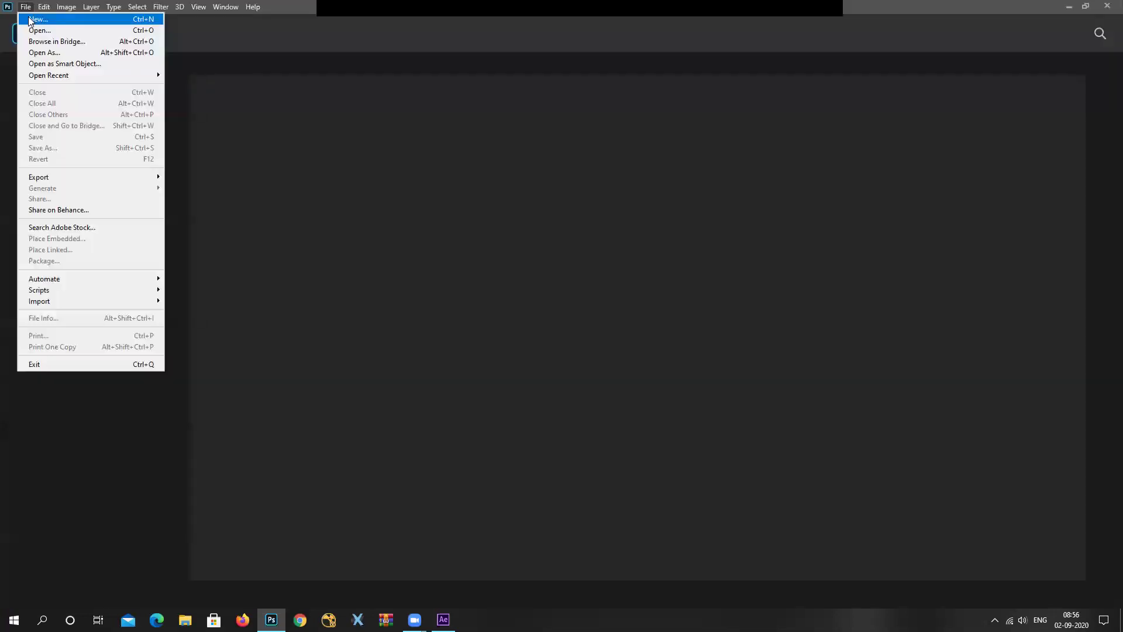
click(32, 19)
key(ctrl+a)
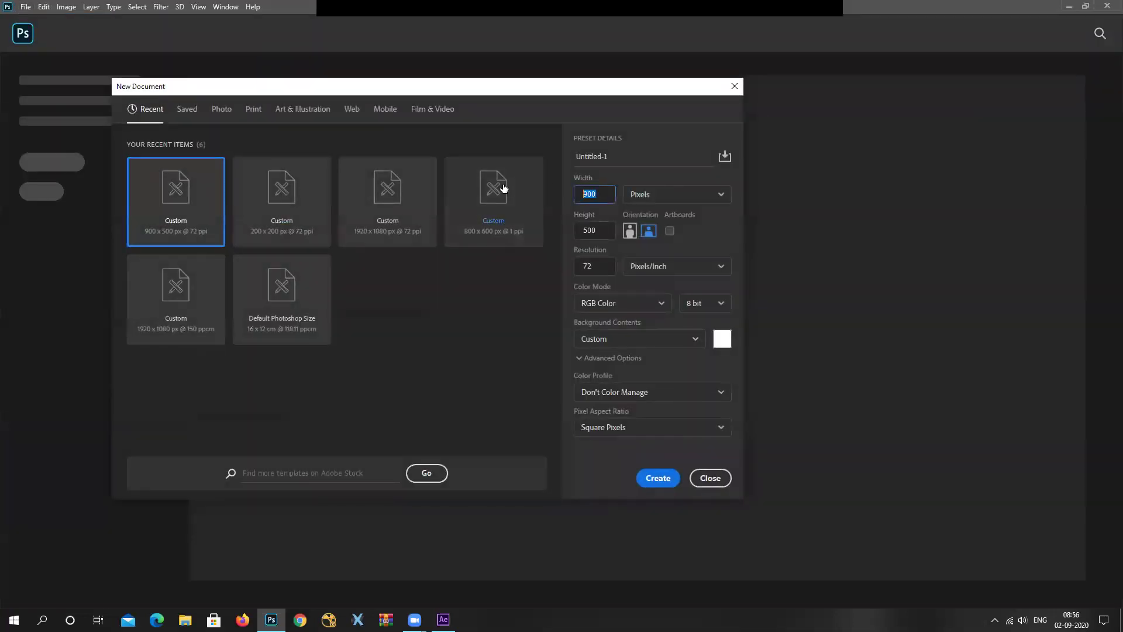
text(2)
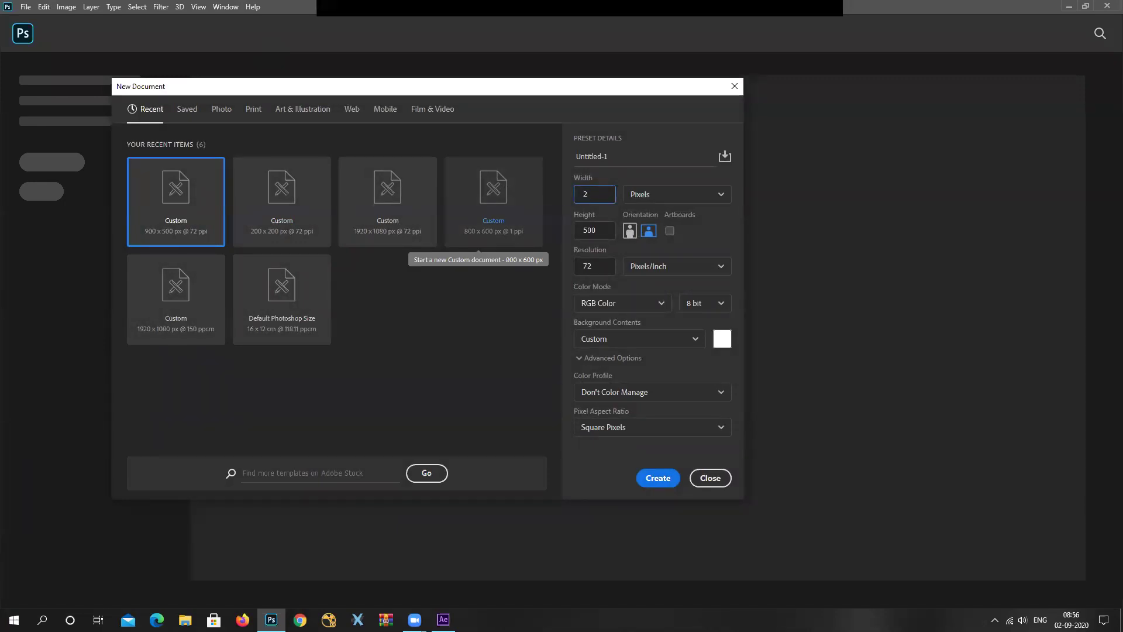
key(Tab)
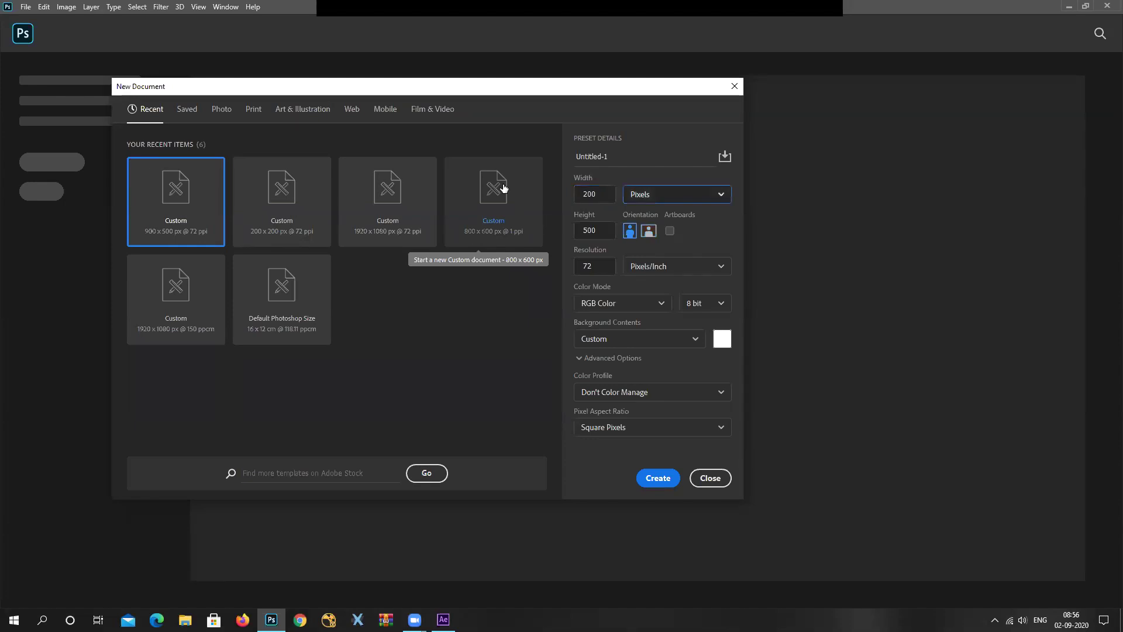
text(20)
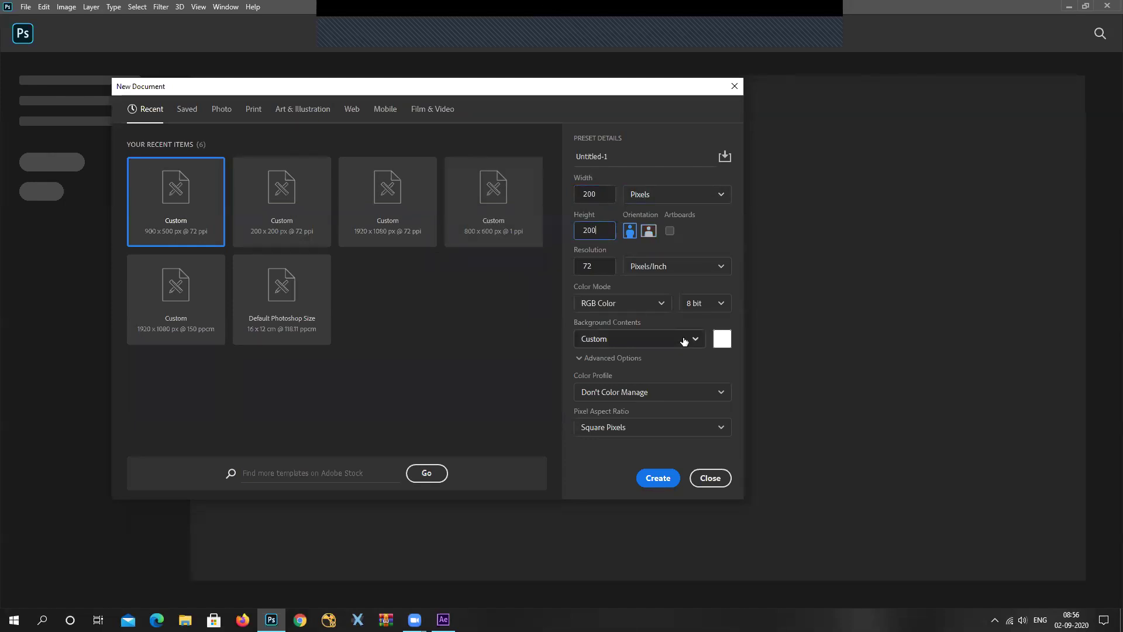
click(590, 265)
text(150)
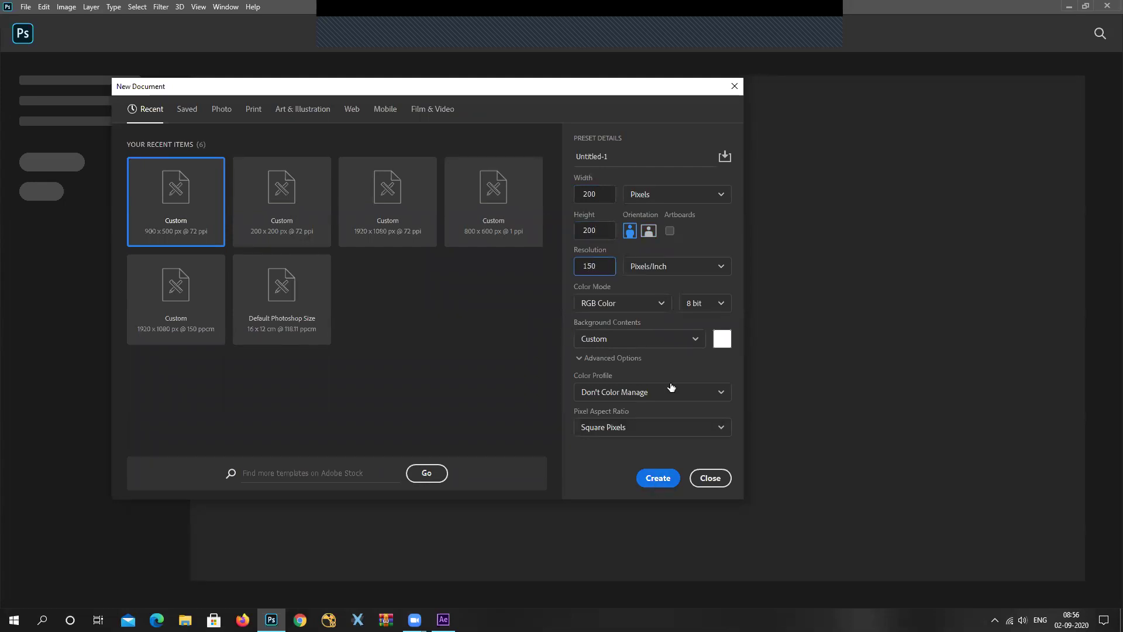
click(655, 477)
Activate the Custom Shape tool and expand the All Legacy Default Shapes collection under Legacy Shapes and More
scroll(356, 308, up, 5)
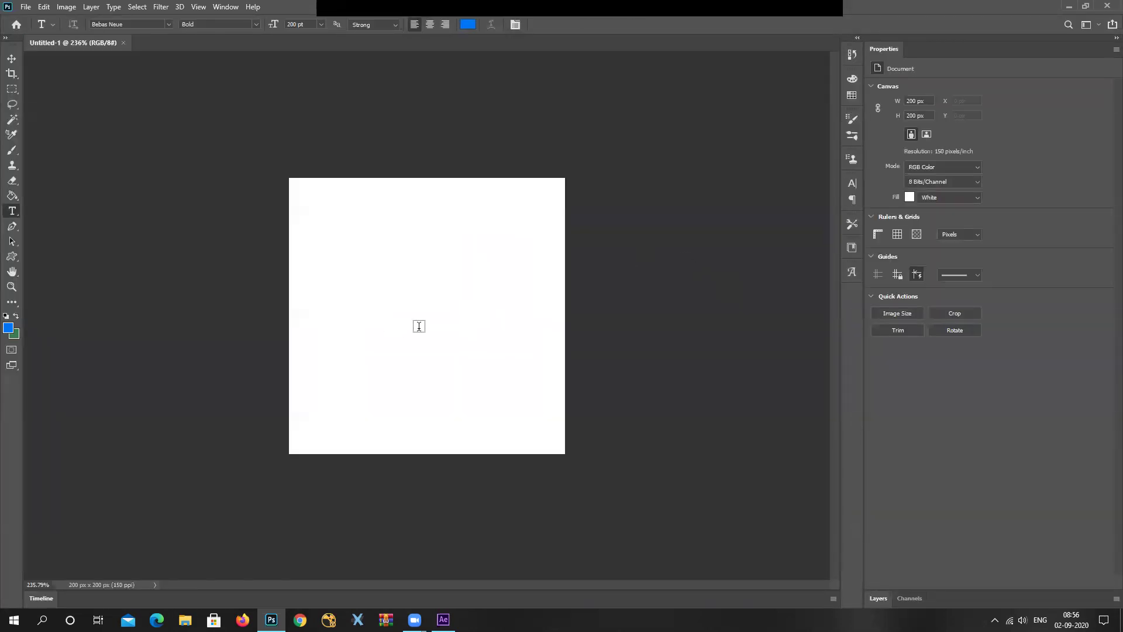
click(11, 257)
click(63, 312)
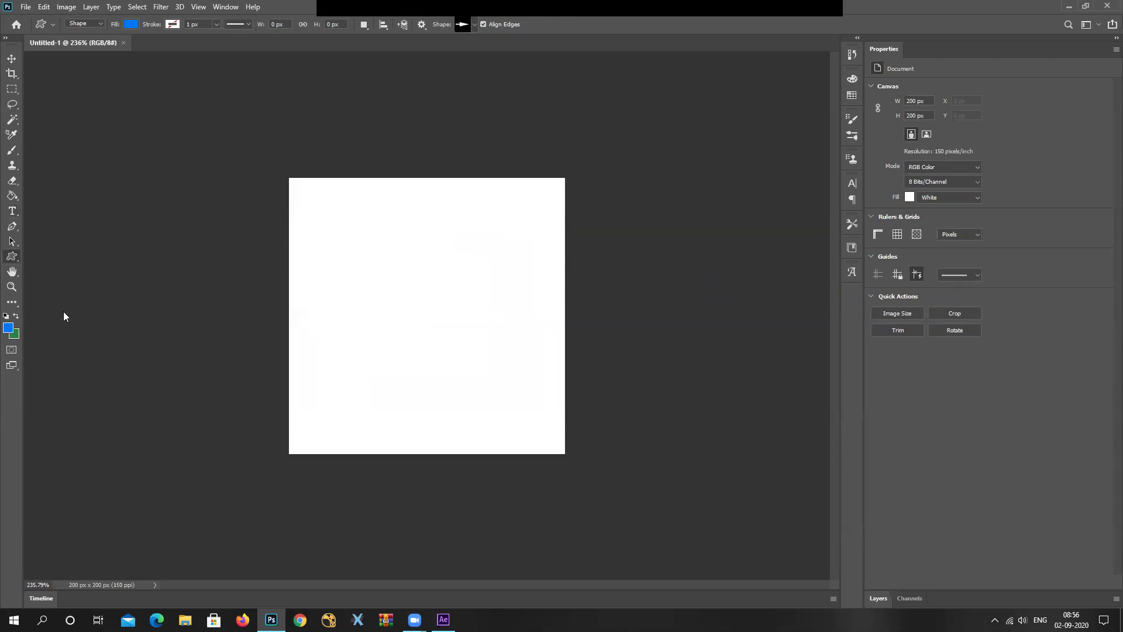
click(473, 24)
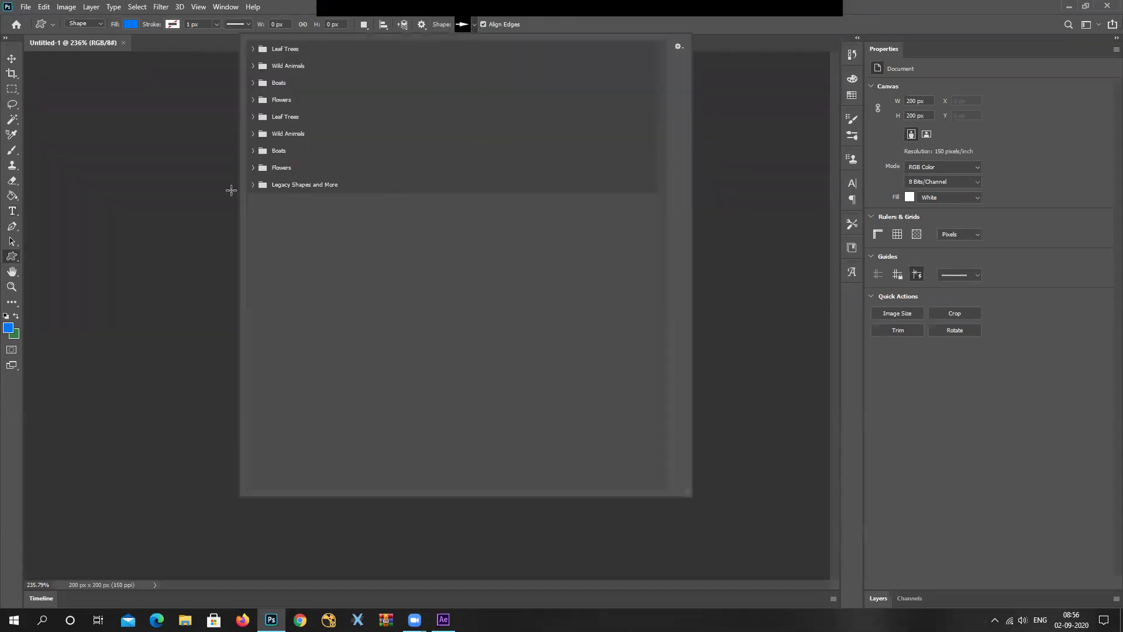
click(253, 185)
click(264, 202)
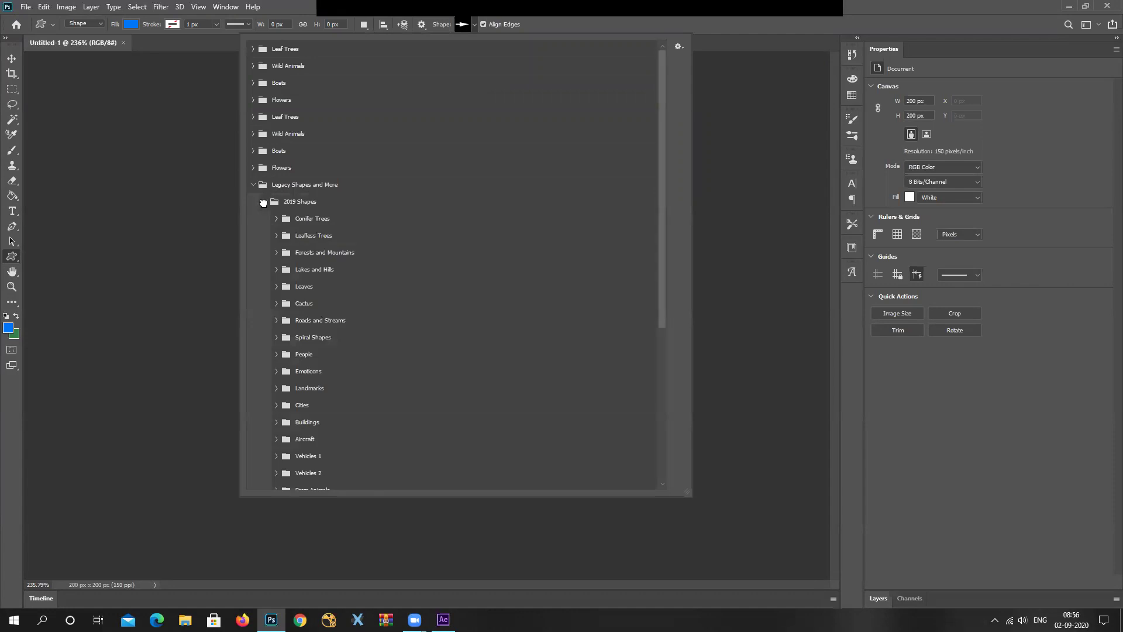
click(276, 219)
click(277, 219)
click(264, 202)
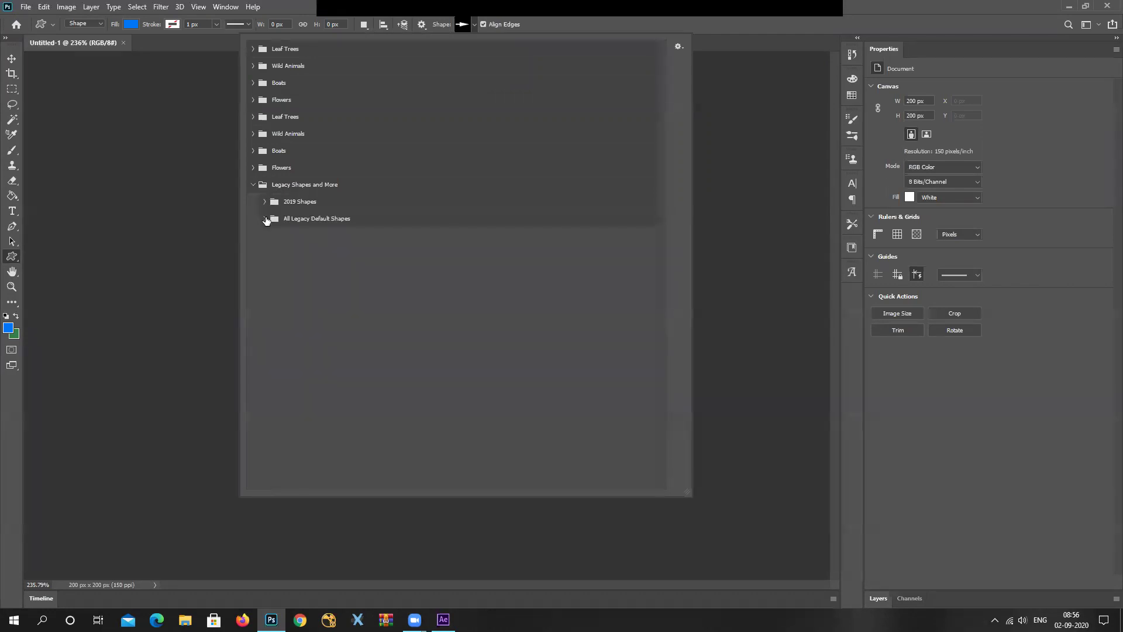
click(265, 219)
Choose the club card shape from the Shapes group of the legacy default shapes
scroll(310, 321, down, 3)
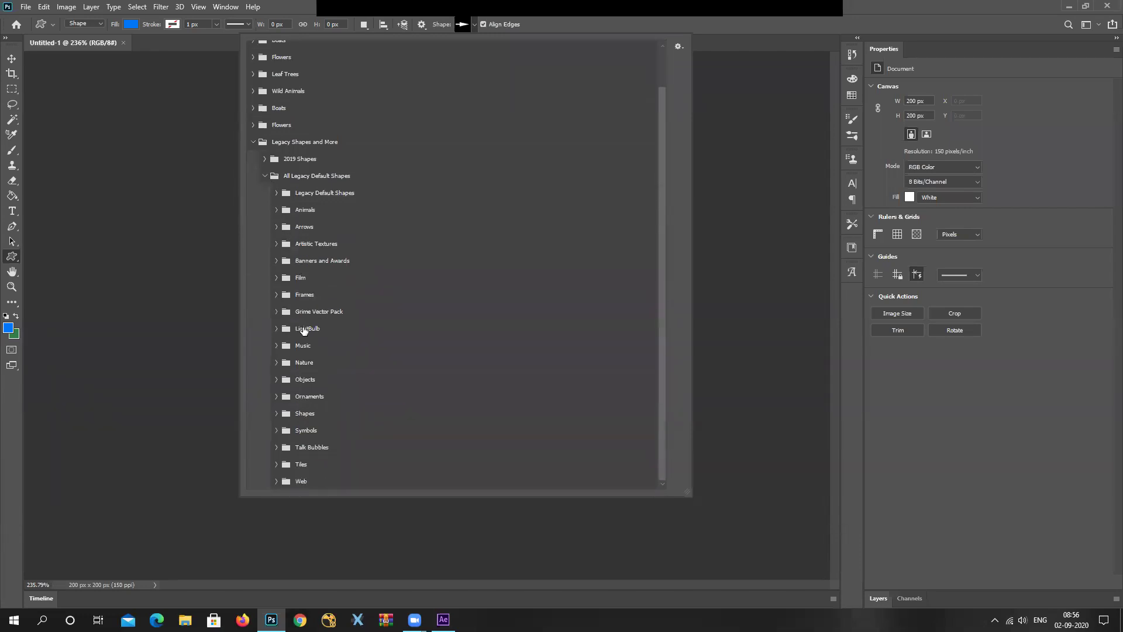
click(281, 431)
click(277, 430)
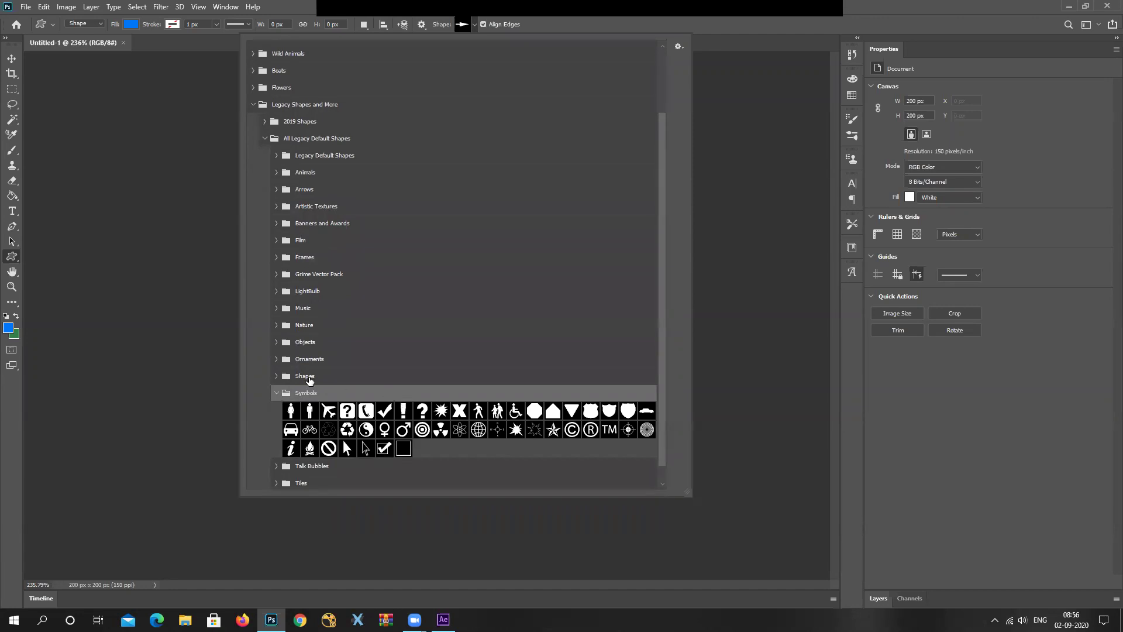
click(276, 375)
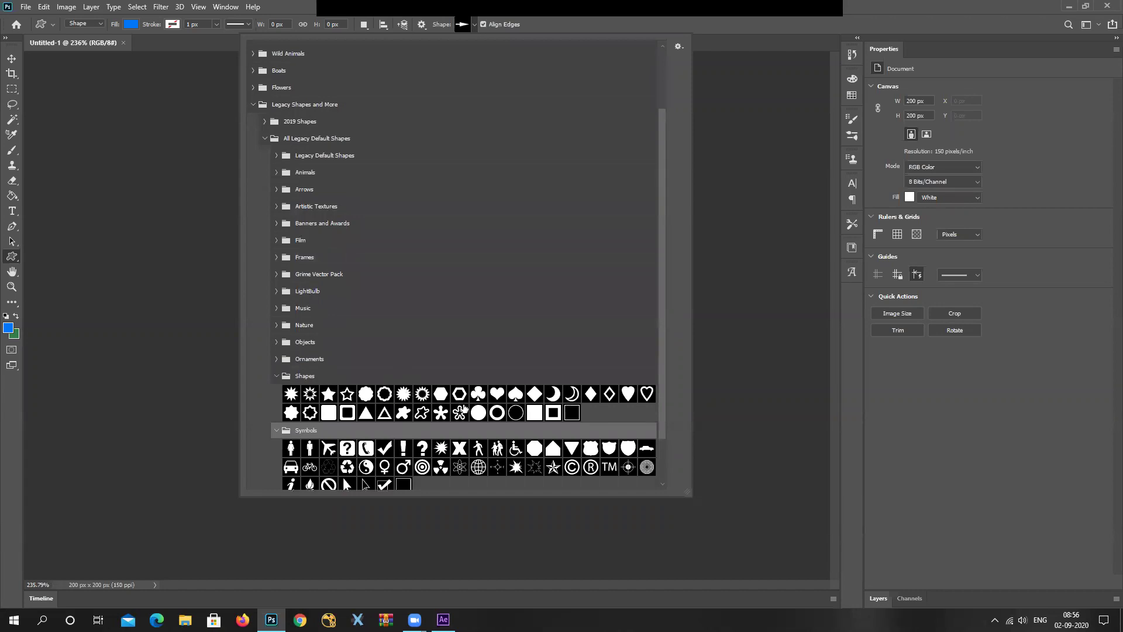
click(477, 393)
click(832, 3)
Draw a club shape about 116 × 107 px near the canvas centre and shift it slightly to the left
scroll(445, 288, up, 3)
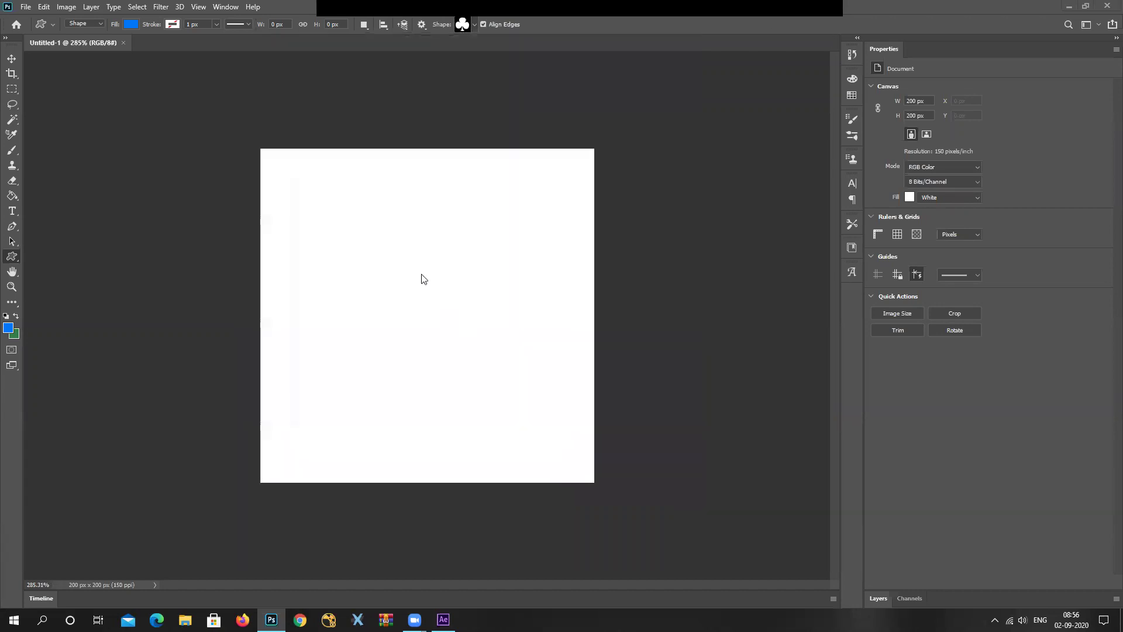
drag(310, 196, 531, 394)
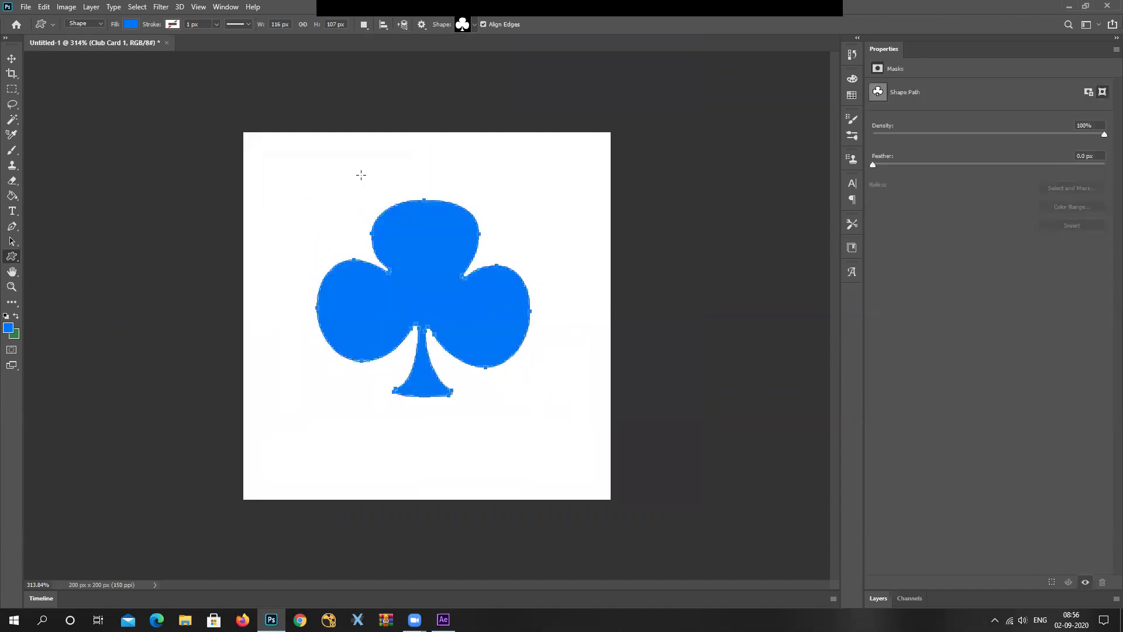
click(11, 58)
drag(443, 297, 434, 293)
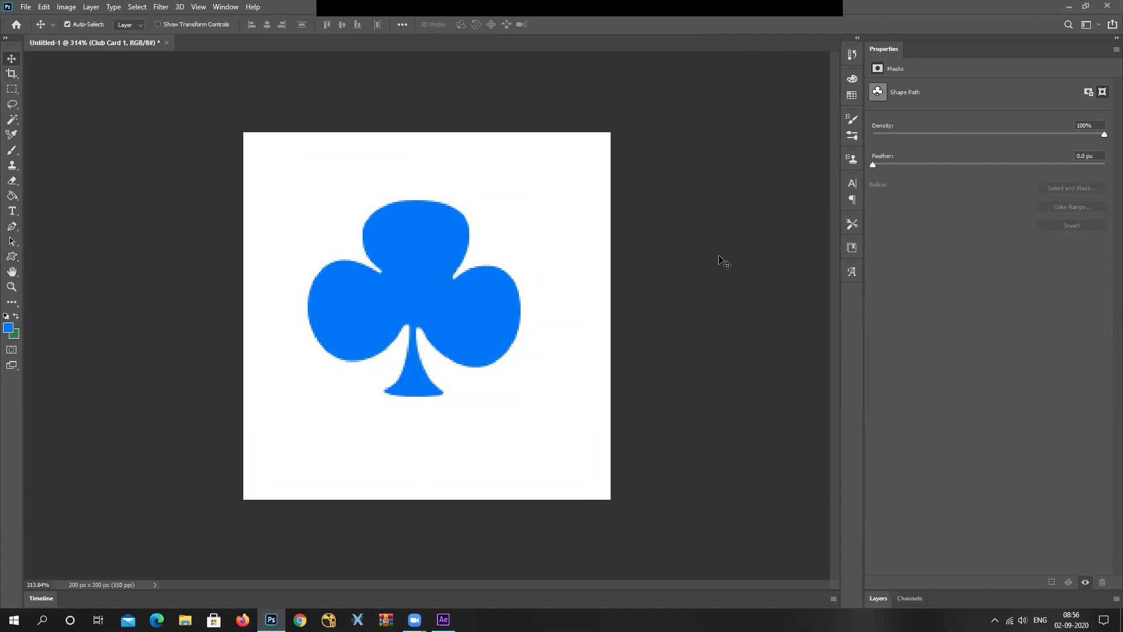
Show the document's layer list and select the Club Card 1 layer
right_click(599, 231)
key(Escape)
key(F7)
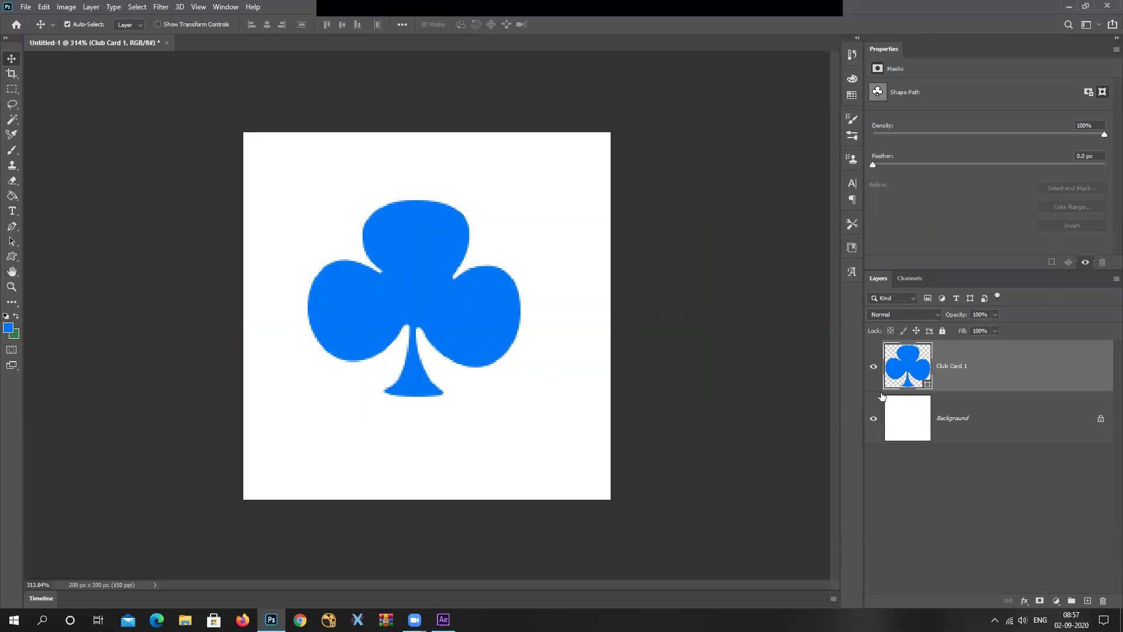
key(t)
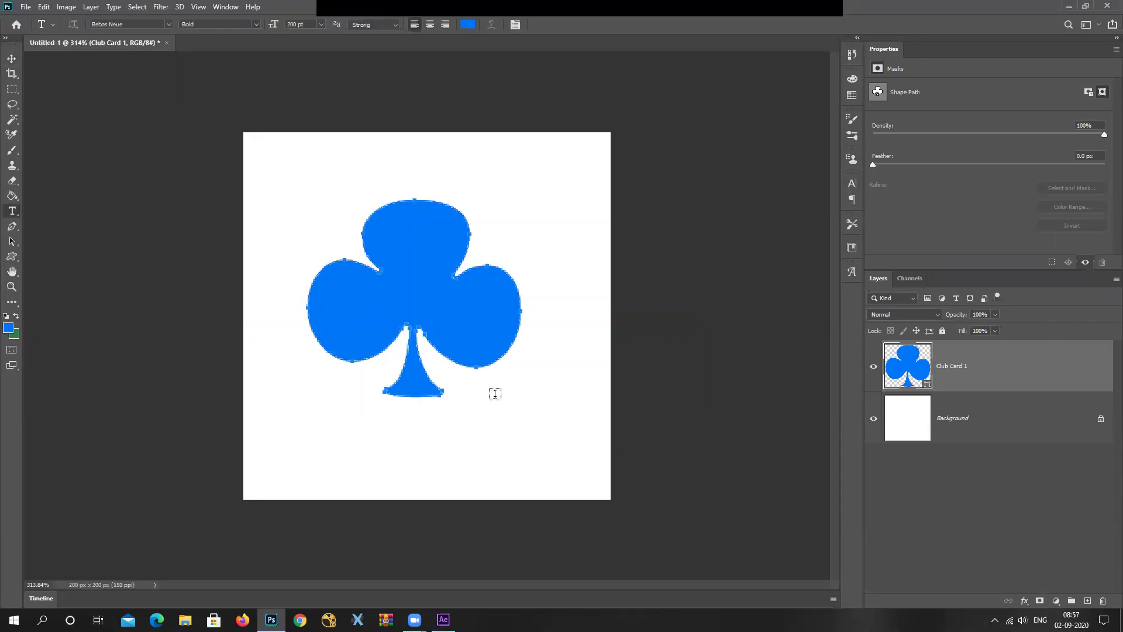
click(914, 413)
click(914, 370)
Scale the club shape up proportionally to about 173 × 160 px and centre it on the canvas
click(11, 59)
drag(416, 225, 406, 228)
key(ctrl+t)
drag(504, 387, 503, 336)
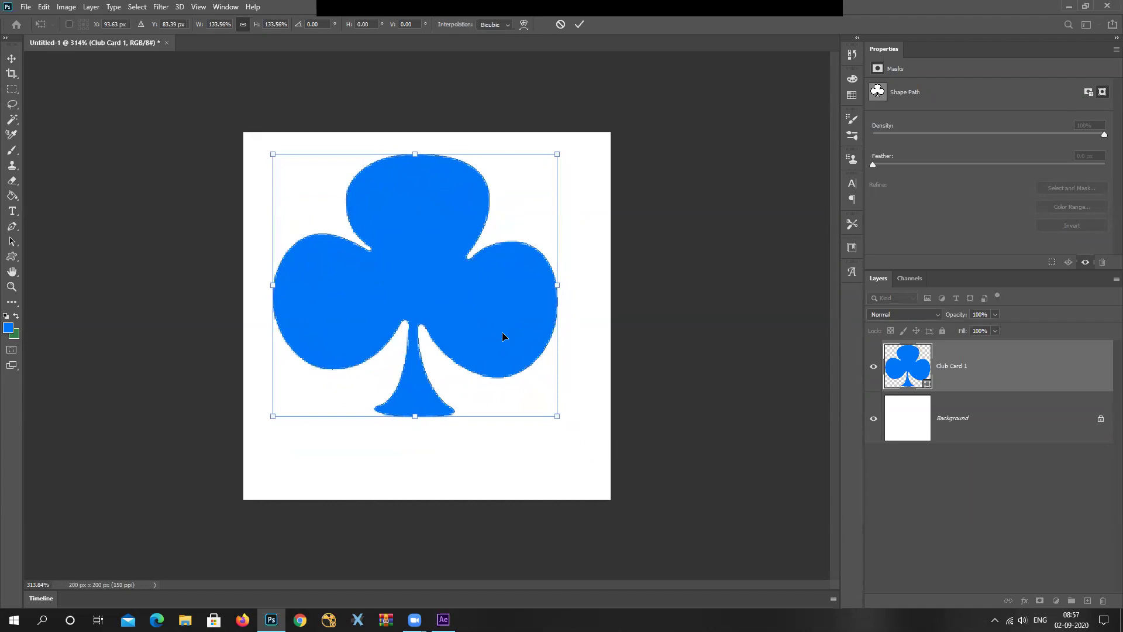
drag(557, 417, 591, 448)
mouse_move(516, 342)
mouse_down()
mouse_move(511, 356)
mouse_move(507, 347)
mouse_up()
key(Return)
Change the club shape's fill colour to orange, hex f87500
scroll(416, 269, up, 1)
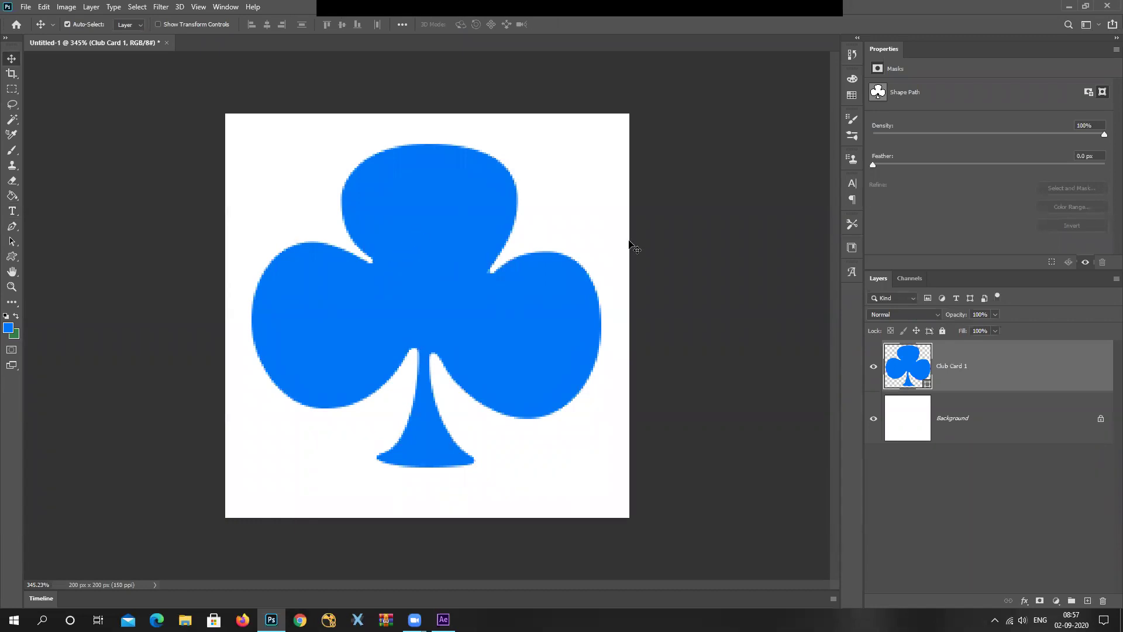
double_click(929, 360)
drag(660, 404, 661, 427)
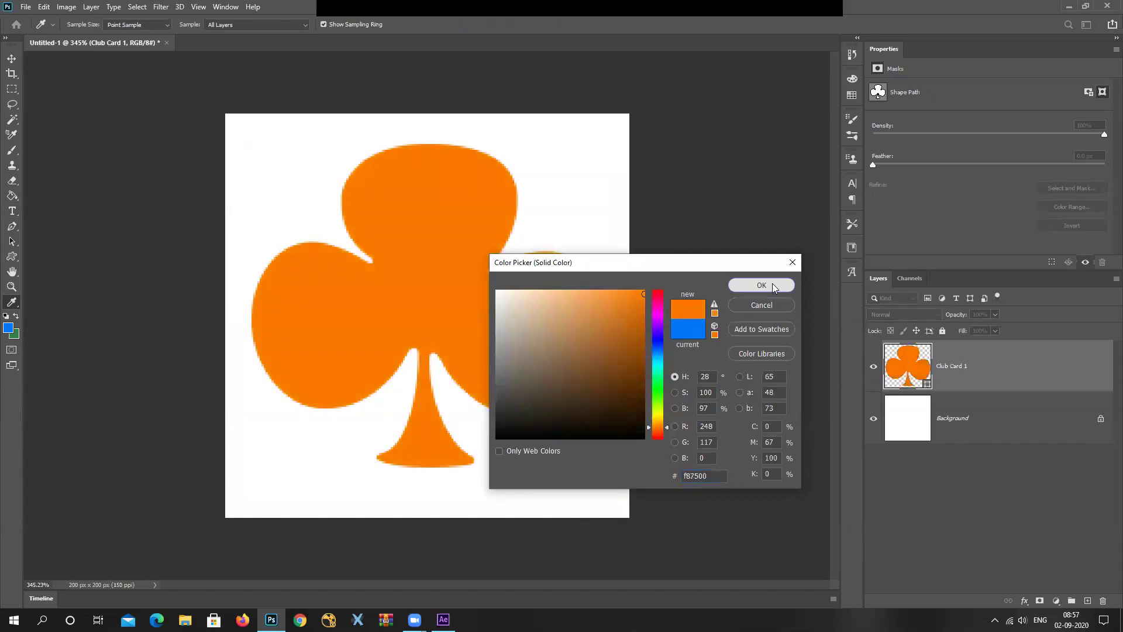
click(772, 284)
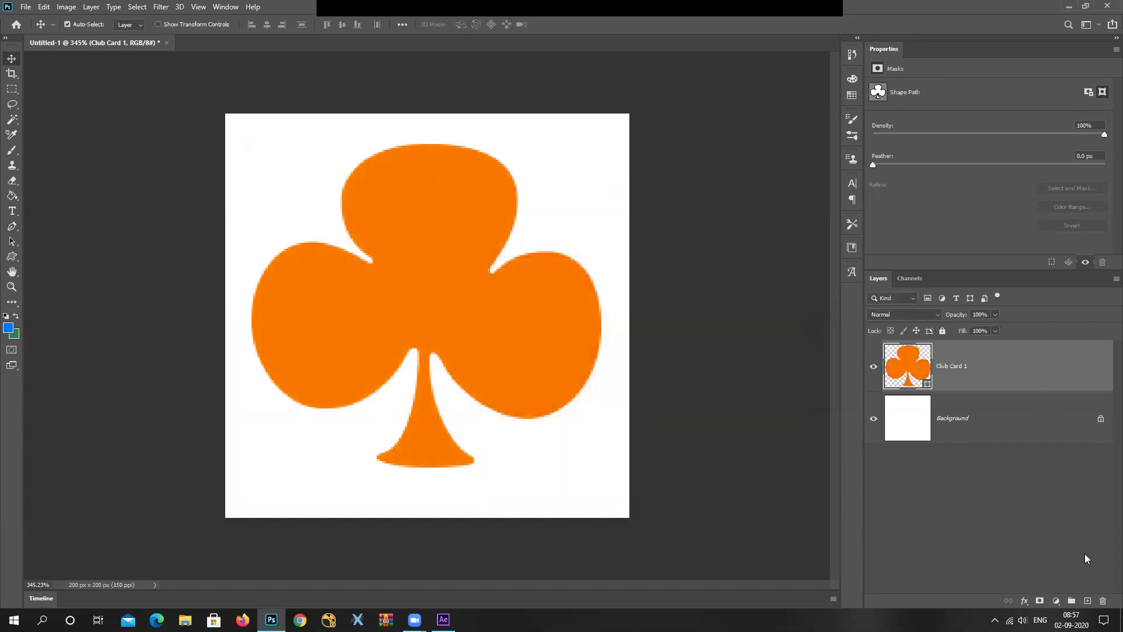
Delete the Background layer and merge the club shape with a new empty layer into one pixel layer
drag(919, 421, 1103, 600)
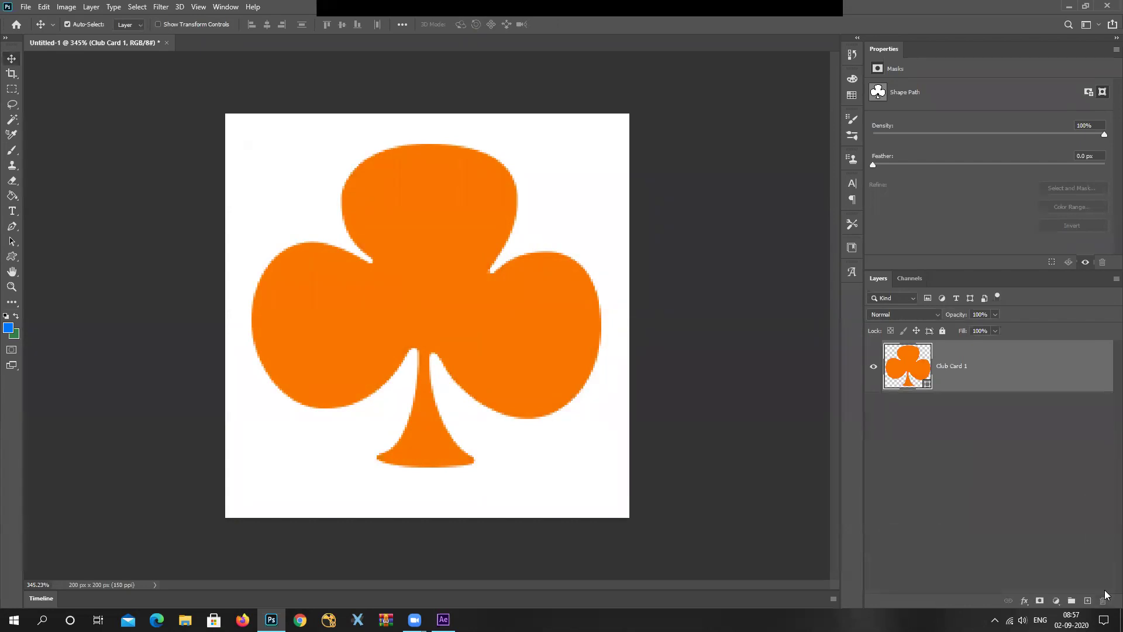
click(1087, 601)
shift+click(911, 415)
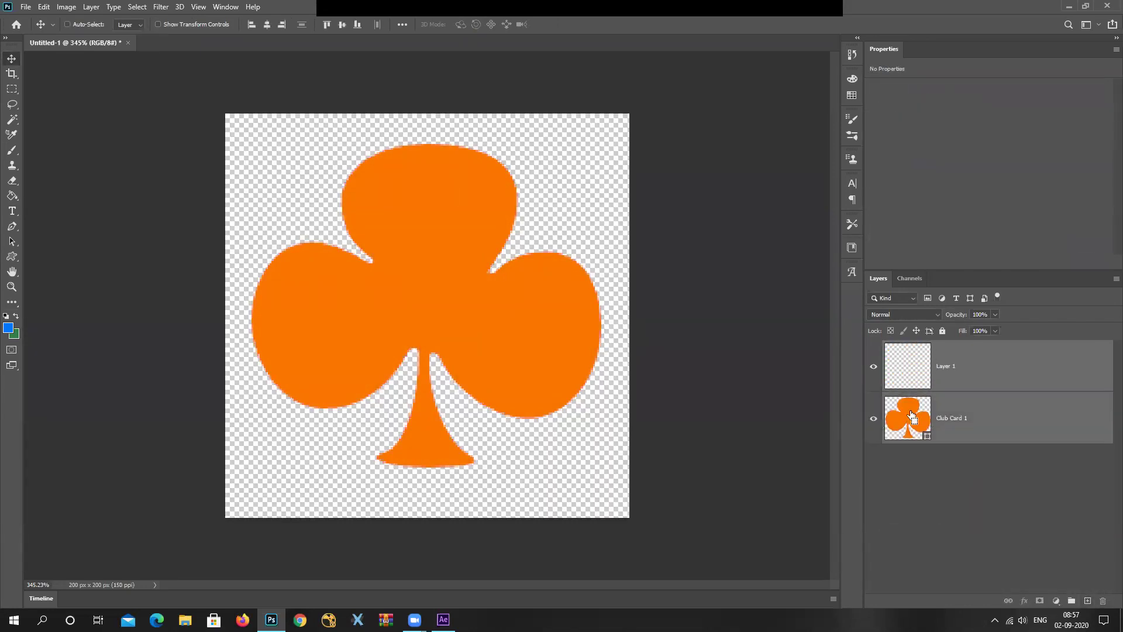
key(ctrl+e)
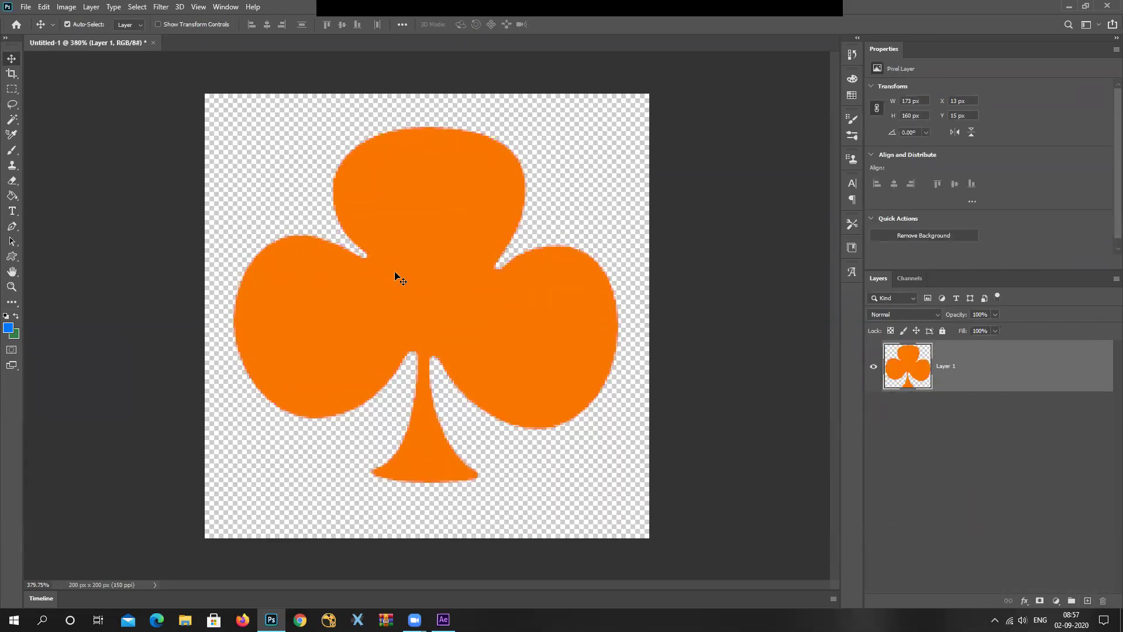
Activate the Dodge tool and turn off its Protect Tones option
scroll(396, 275, up, 4)
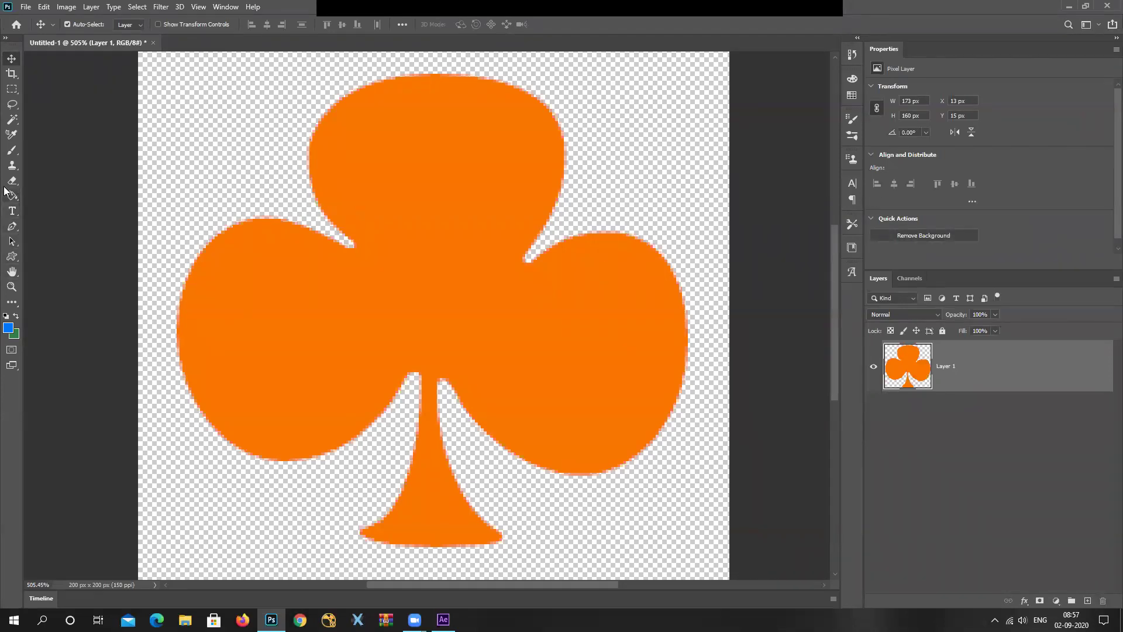
key(i)
click(9, 303)
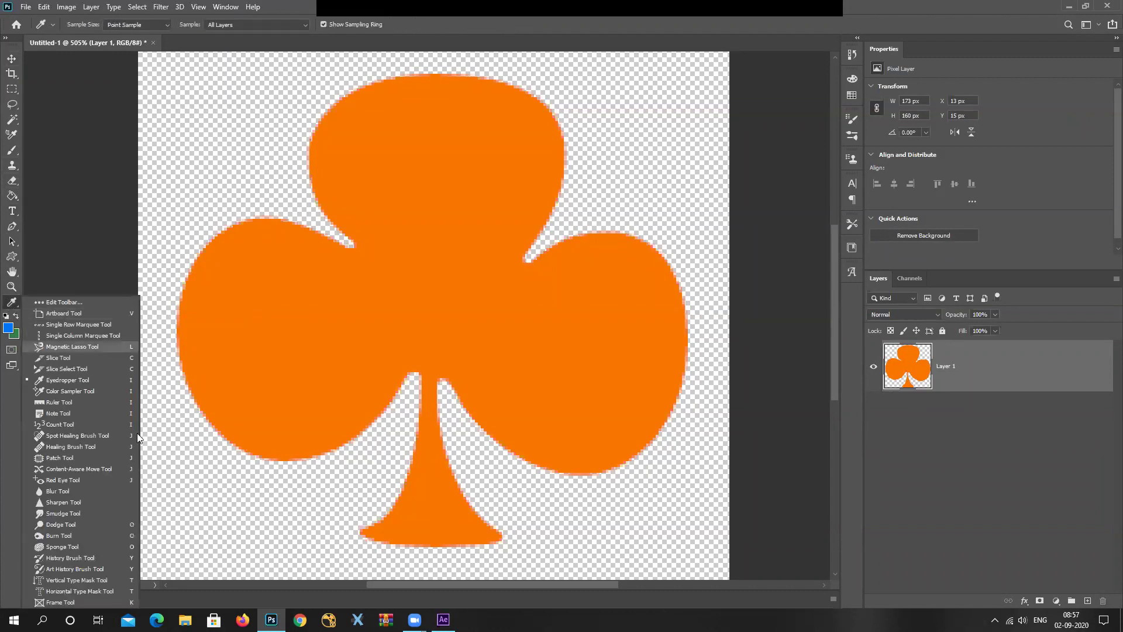
click(73, 525)
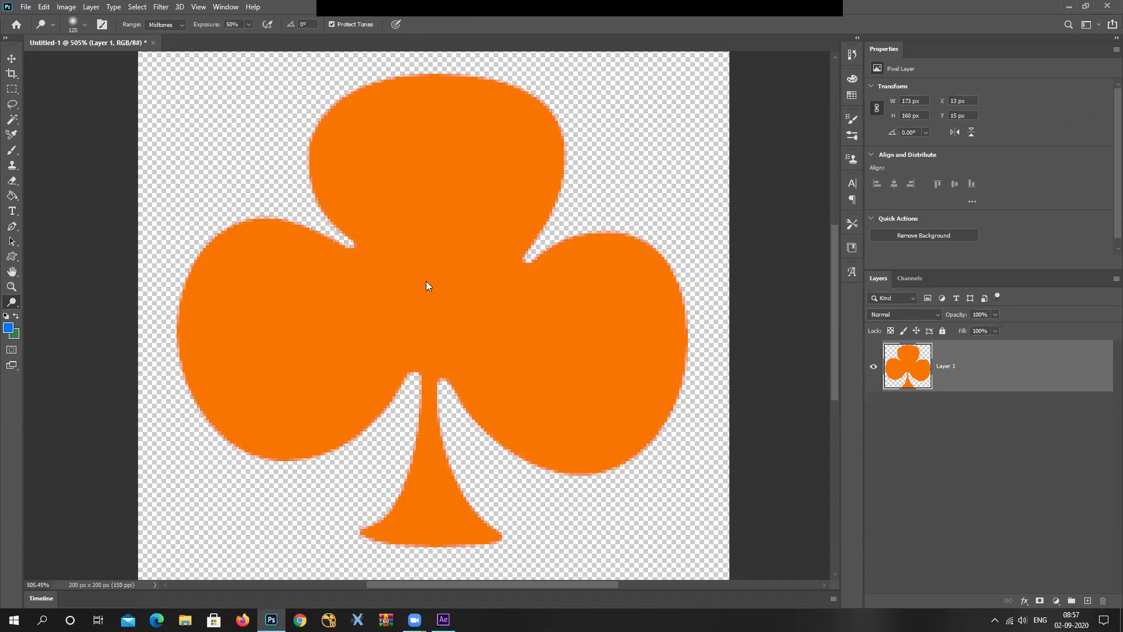
click(331, 25)
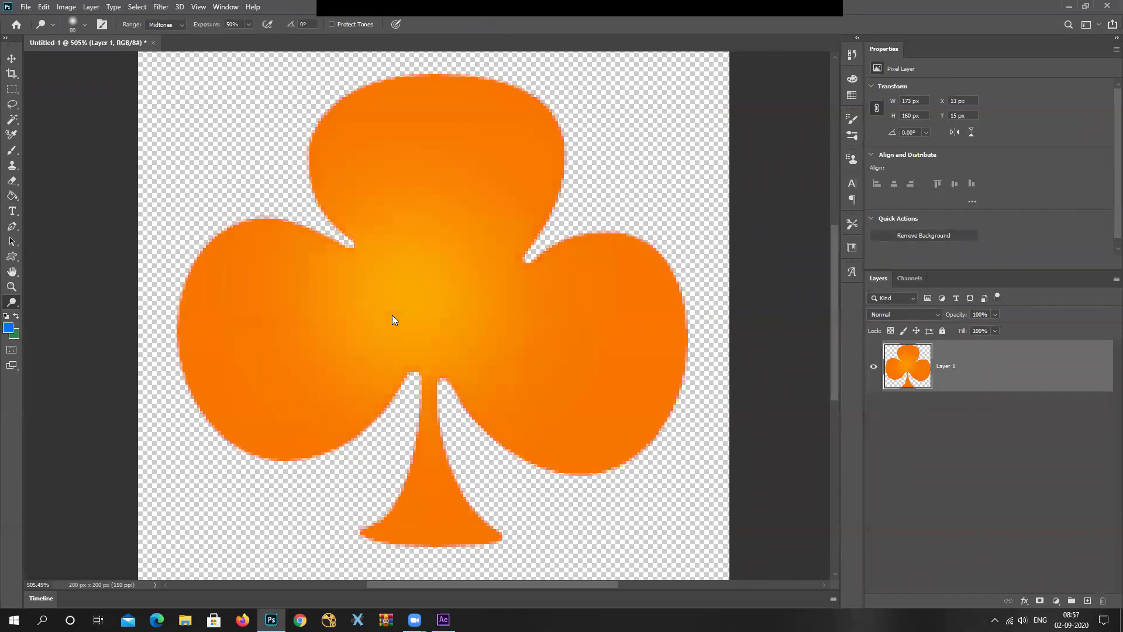
Dodge the club's centre to a yellow glow with soft strokes on Midtones at 50% exposure, and switch to the Move tool
mouse_move(475, 302)
mouse_down()
mouse_move(437, 281)
mouse_move(442, 324)
mouse_up()
drag(419, 416, 451, 381)
drag(436, 265, 359, 224)
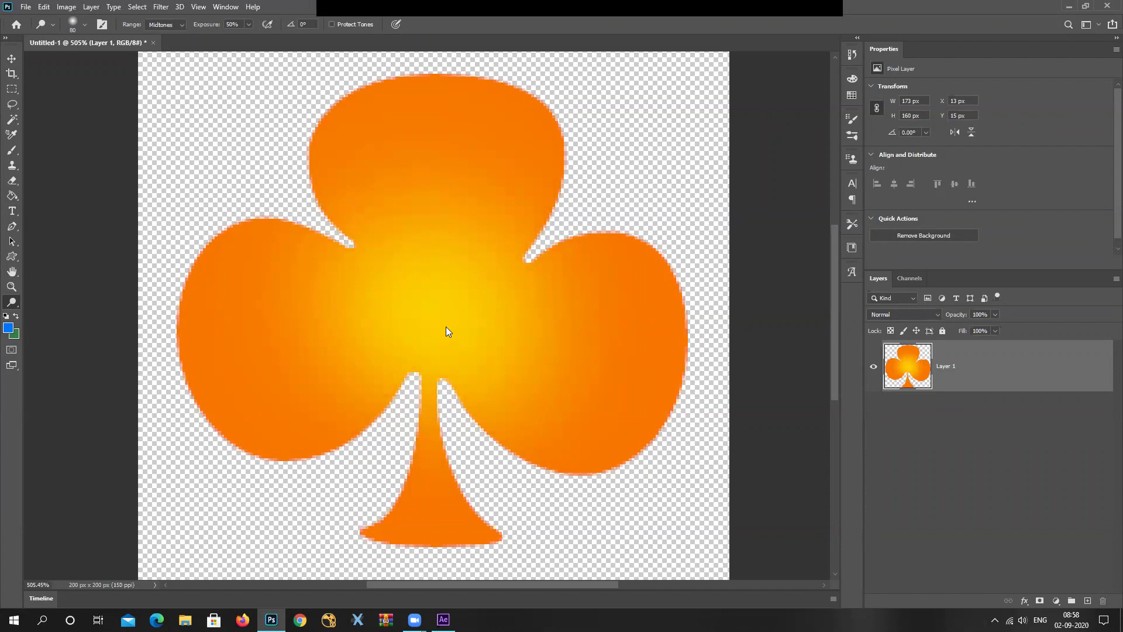
mouse_move(446, 325)
mouse_down()
mouse_move(409, 301)
mouse_move(441, 333)
mouse_move(398, 312)
mouse_move(325, 326)
mouse_move(469, 413)
mouse_up()
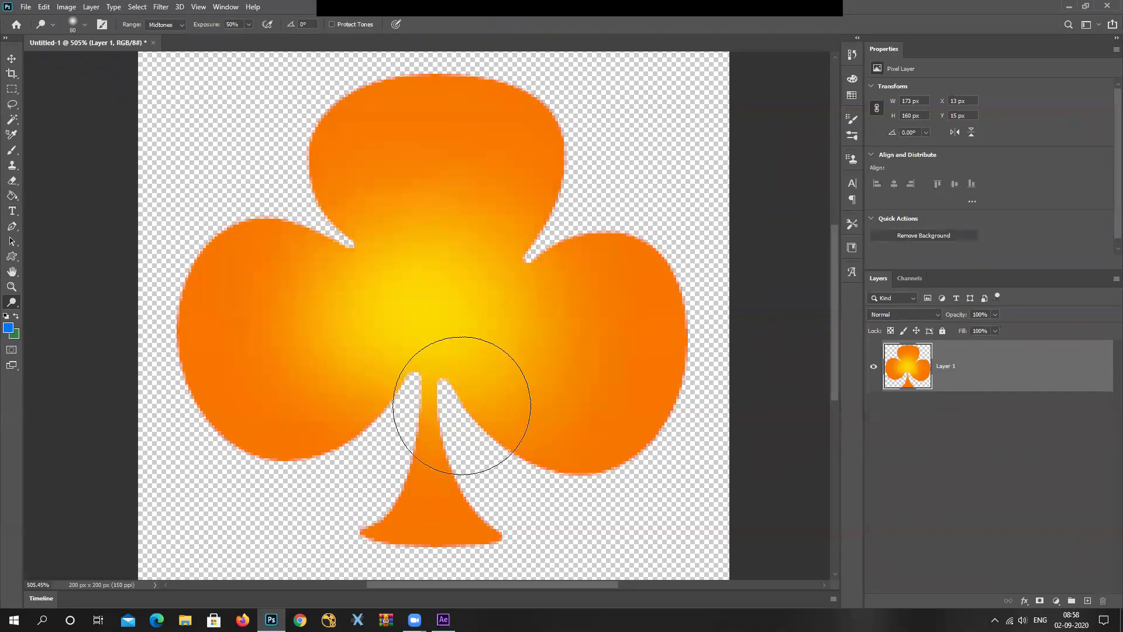
mouse_move(426, 299)
mouse_down()
mouse_move(447, 210)
mouse_move(406, 188)
mouse_move(493, 226)
mouse_up()
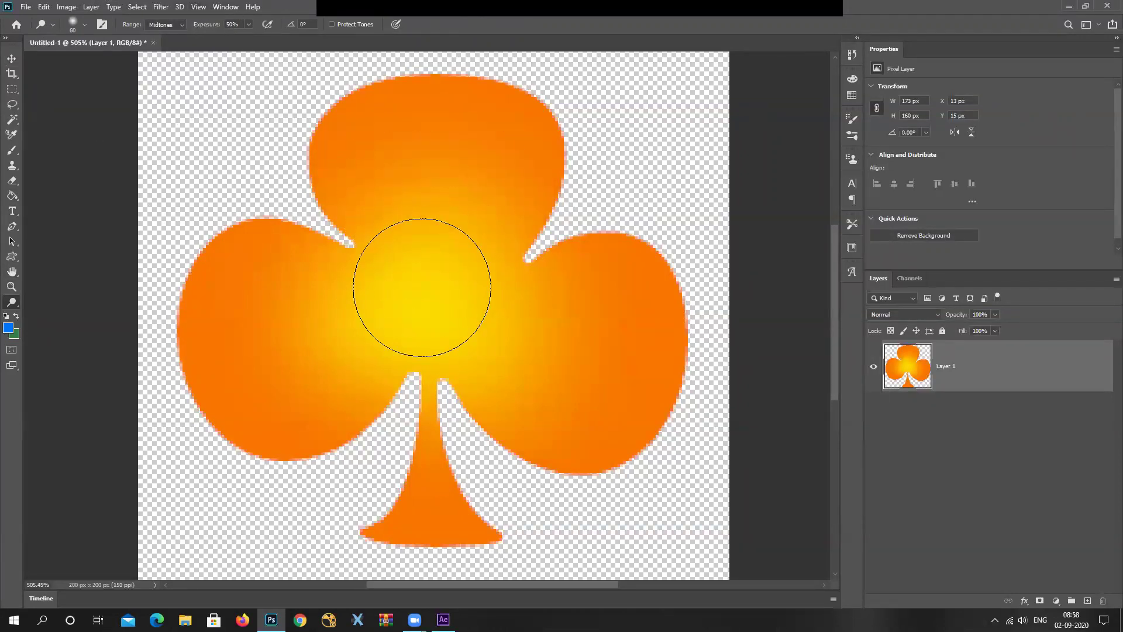
mouse_move(404, 303)
mouse_down()
mouse_move(436, 300)
mouse_move(375, 260)
mouse_move(458, 276)
mouse_move(452, 333)
mouse_move(427, 358)
mouse_up()
scroll(427, 359, down, 3)
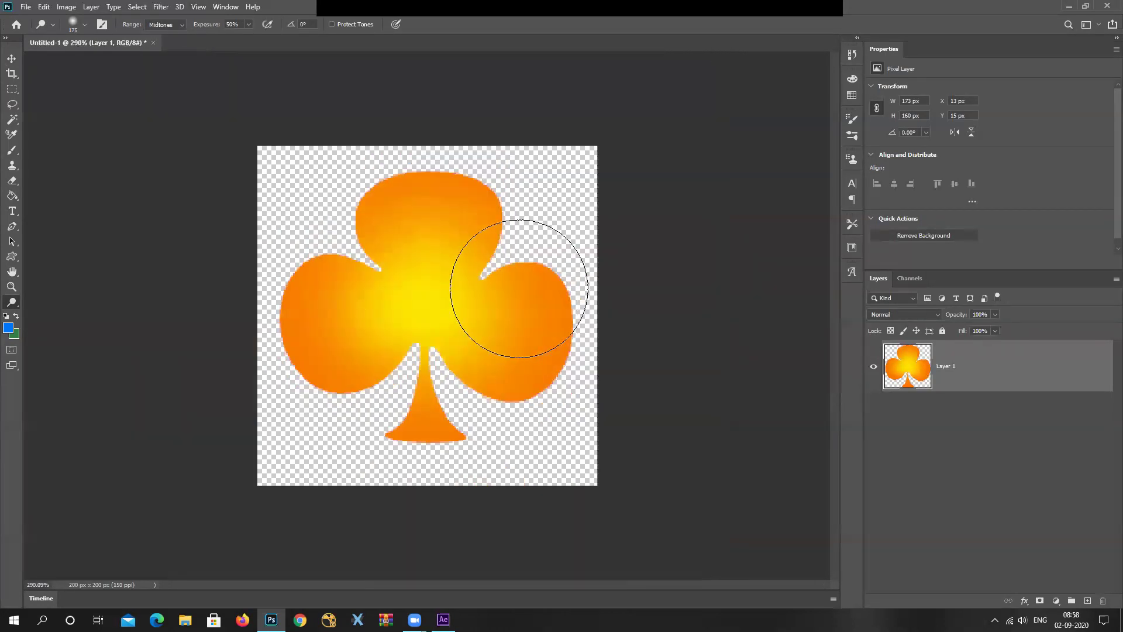
click(12, 59)
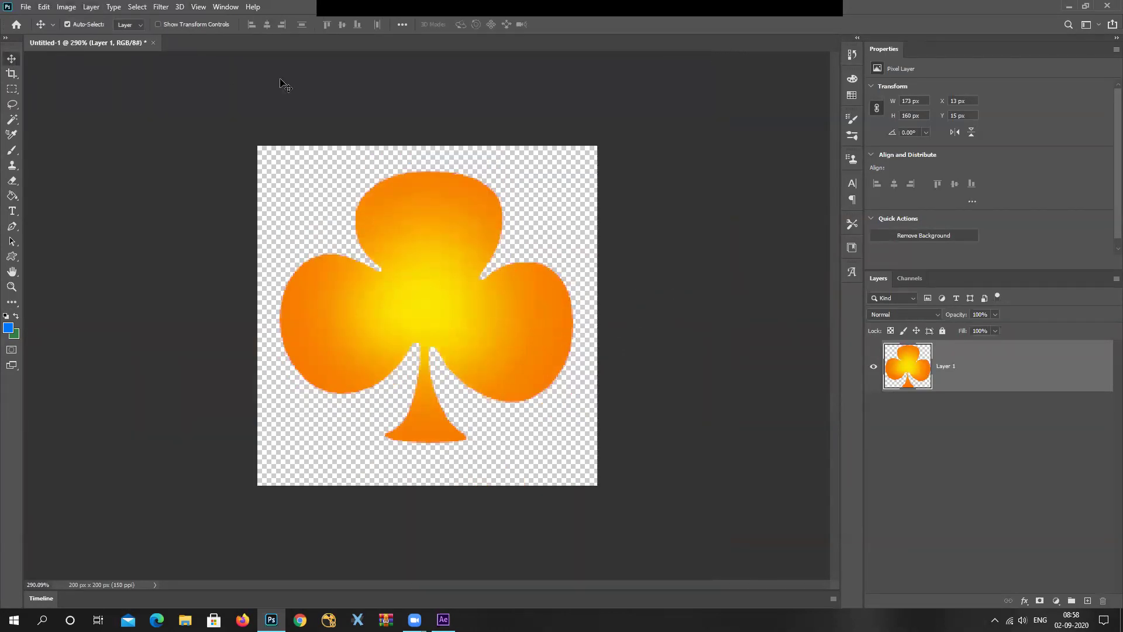
Begin saving the club document, then create and open a new folder named AE_FILES on the Desktop
click(26, 7)
click(85, 147)
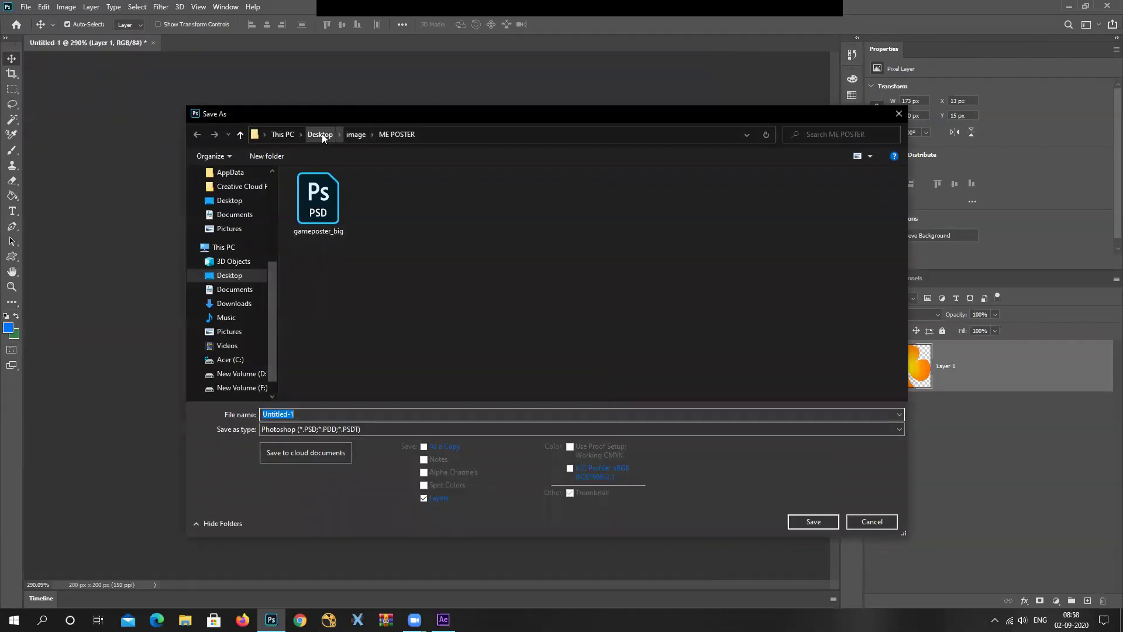
click(356, 136)
click(320, 135)
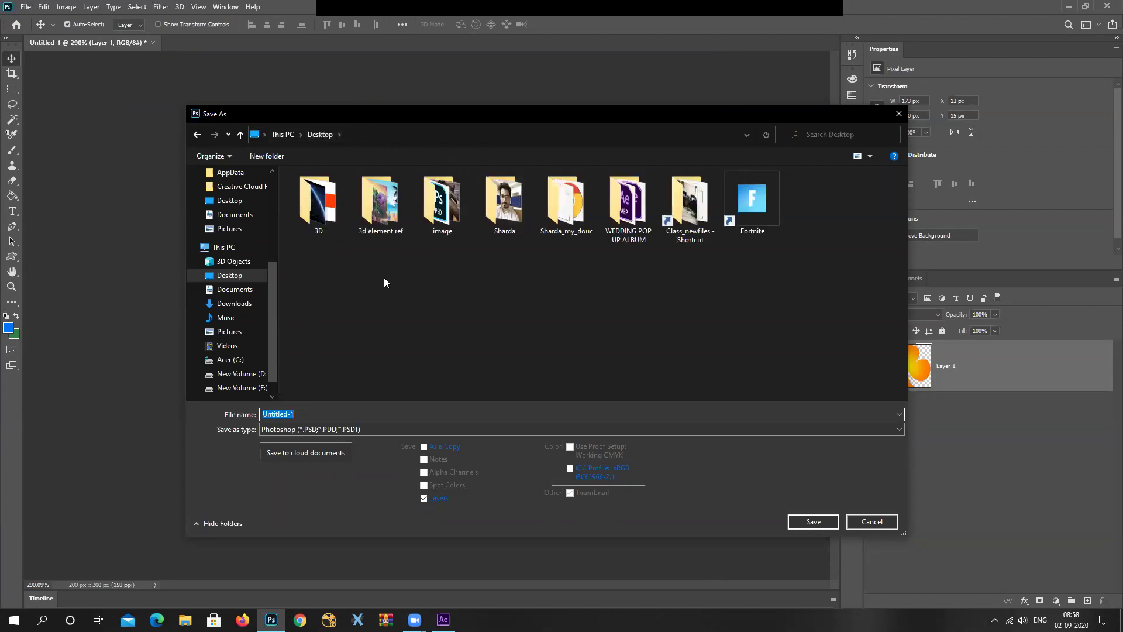
right_click(343, 296)
mouse_move(396, 407)
click(535, 401)
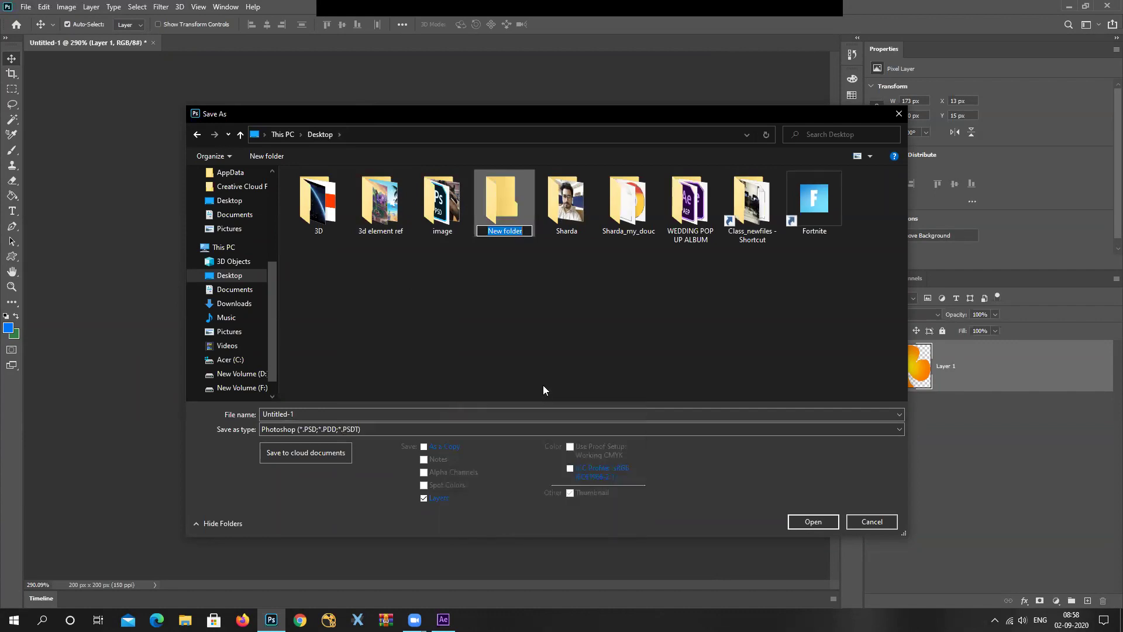
text(AE_FILES)
key(Return)
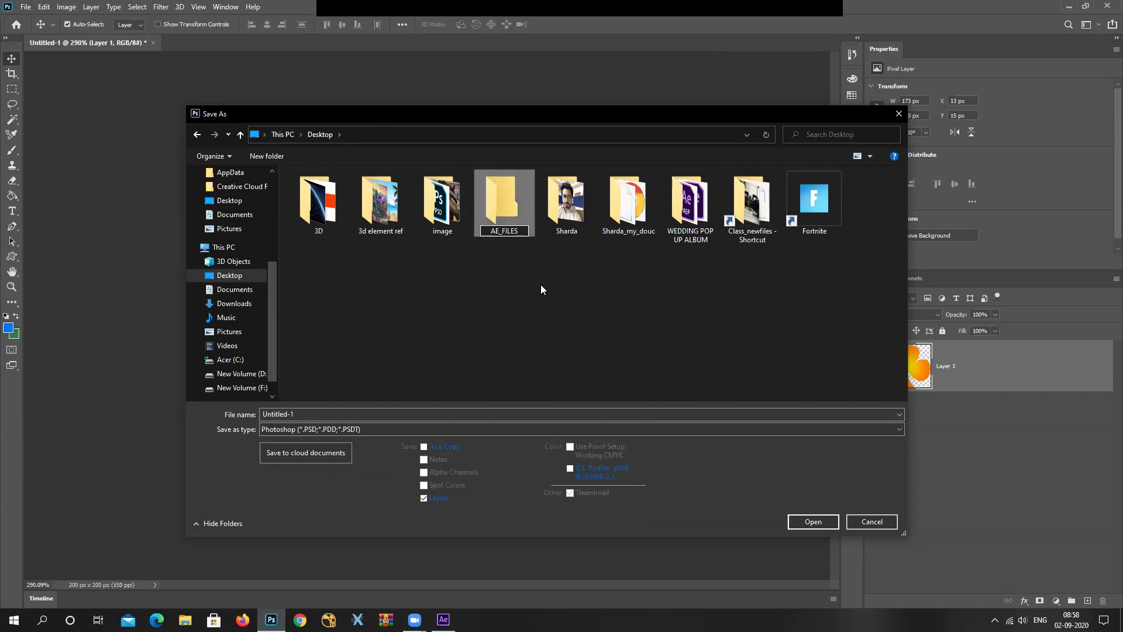
double_click(440, 208)
Save the club graphic as a PNG named SHAPE in the AE_FILES folder, using the large file size option
click(288, 429)
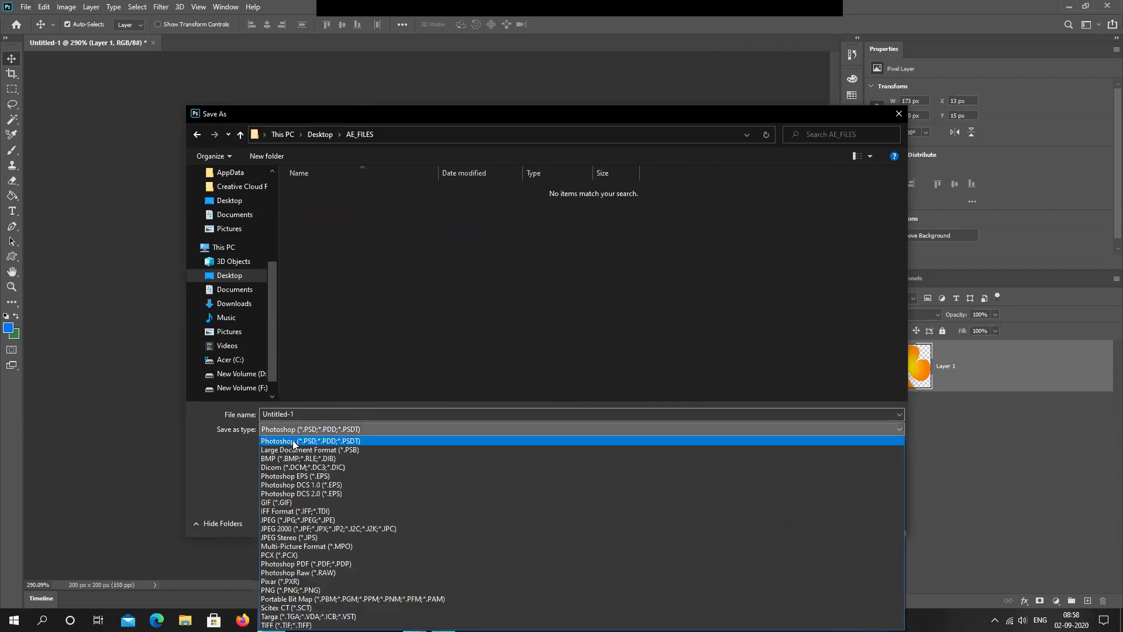
click(297, 520)
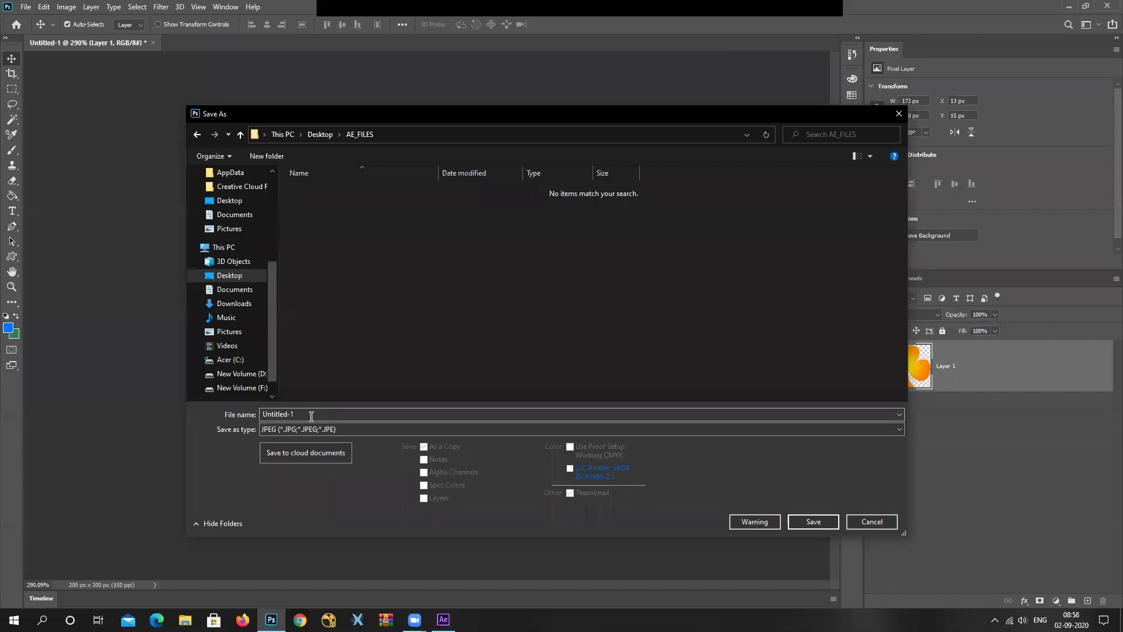
text(SHAPE)
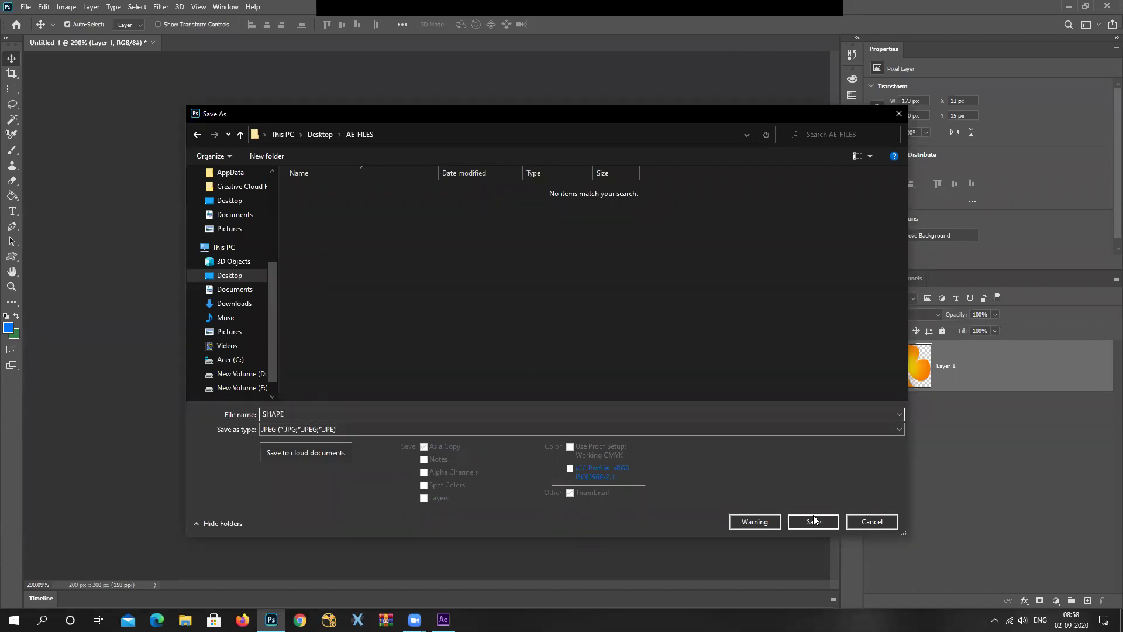
click(402, 429)
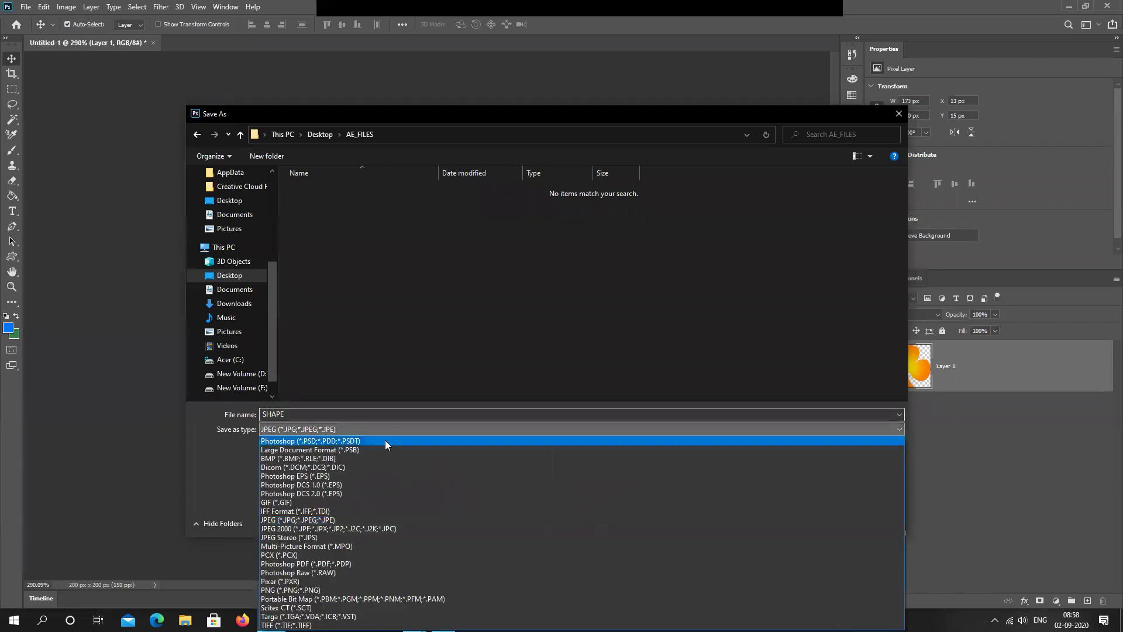
click(328, 589)
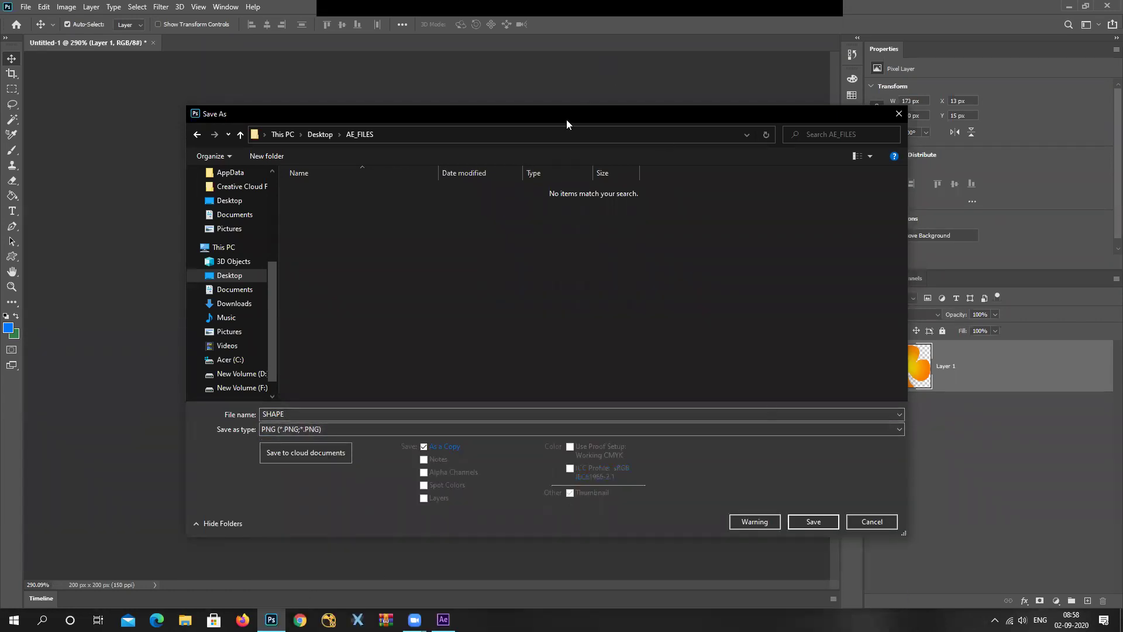
drag(566, 119, 851, 307)
drag(721, 309, 310, 39)
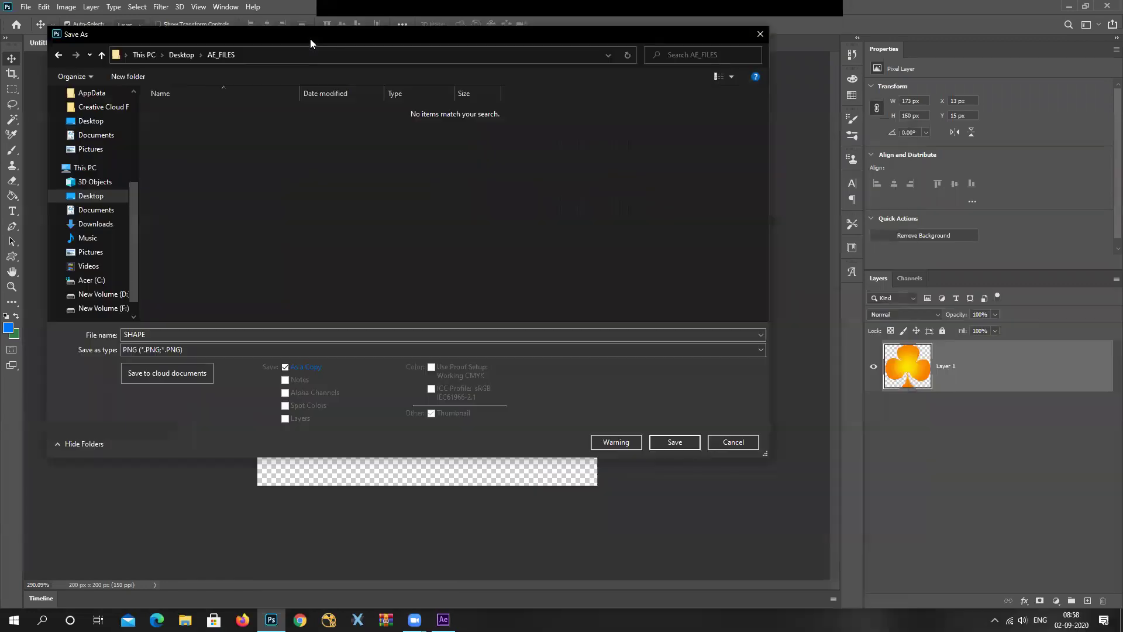
click(682, 444)
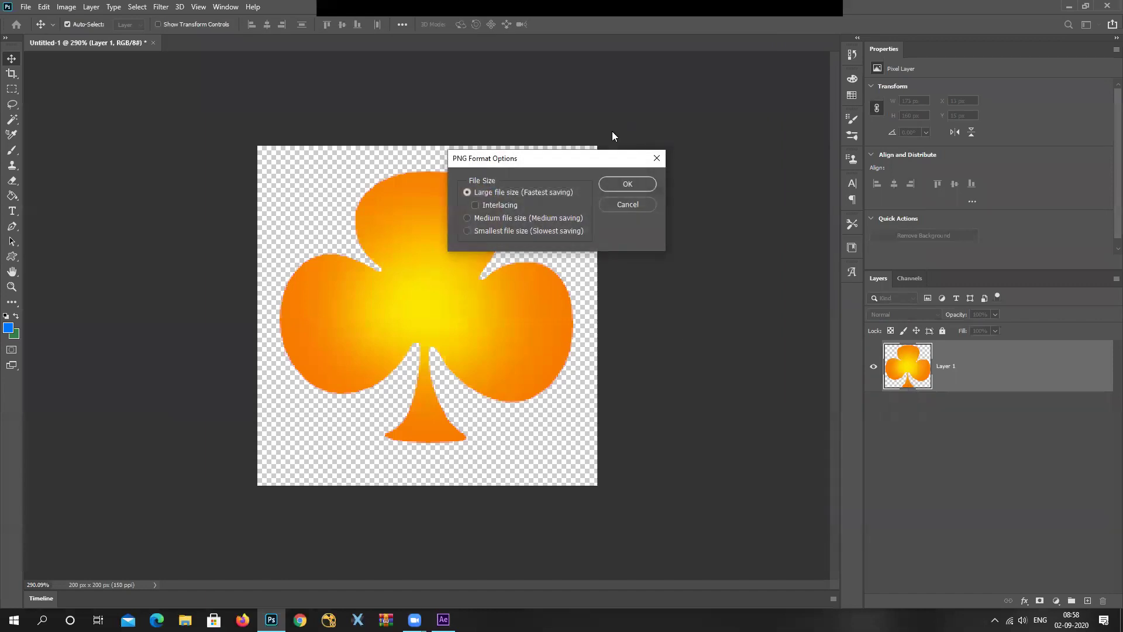
click(620, 183)
Switch to After Effects and group the EXPRESSION DAY 2 and FLOURISH compositions in a new project folder named COMPS
click(1069, 6)
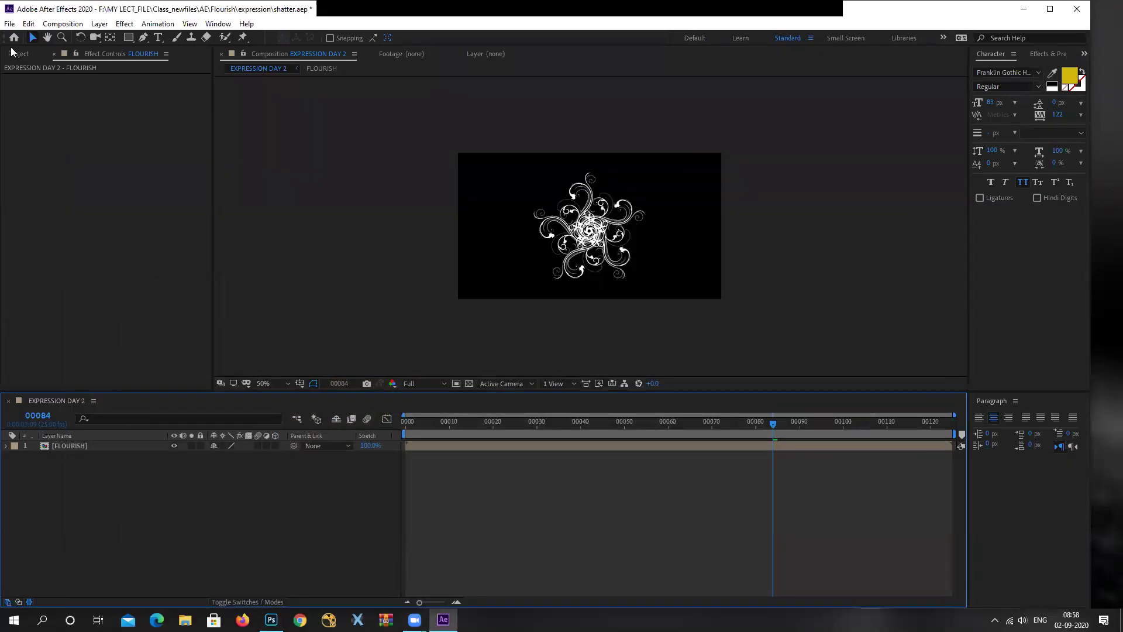
click(61, 239)
click(35, 185)
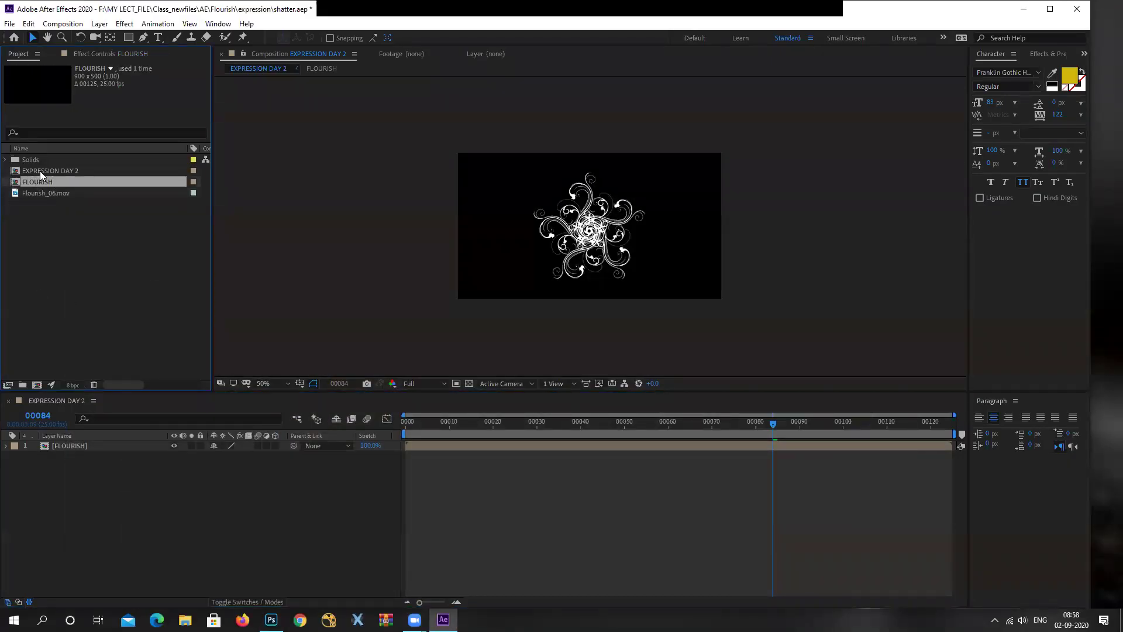
ctrl+click(40, 171)
drag(32, 180, 23, 385)
text(COMPS)
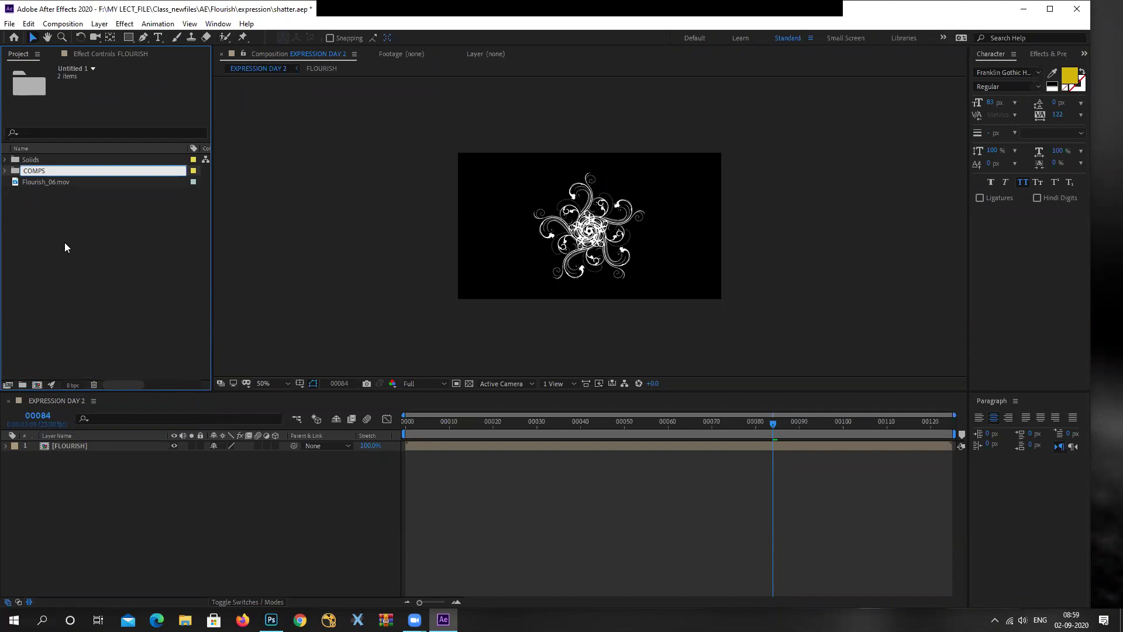
click(64, 242)
Put Flourish_06.mov into a new project folder named VIDEO
drag(35, 174, 22, 385)
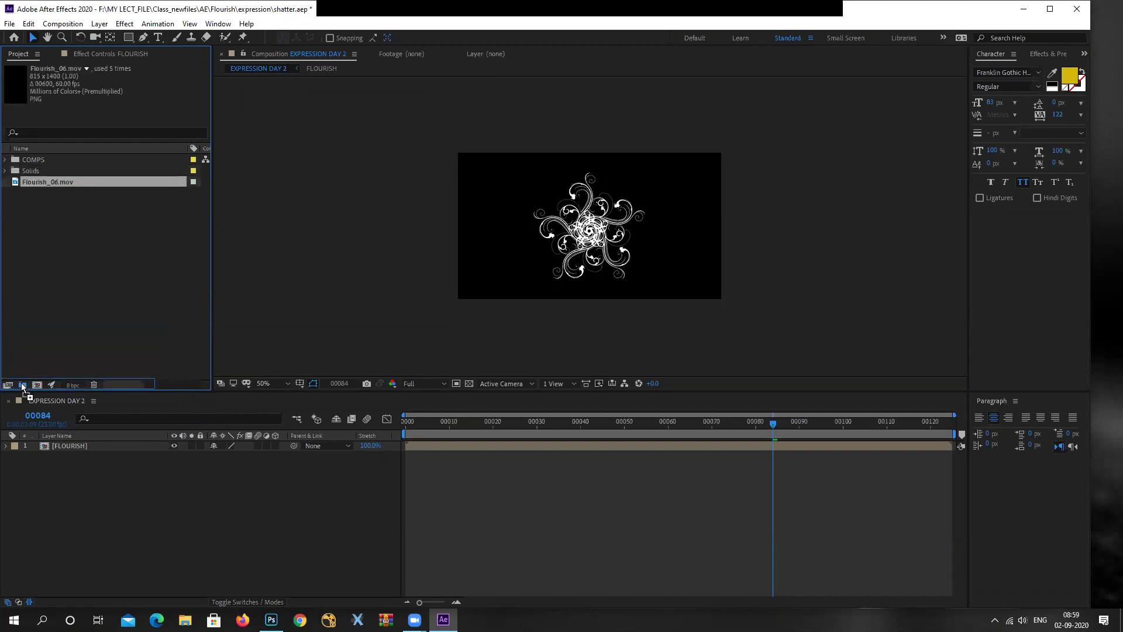
text(VIDE)
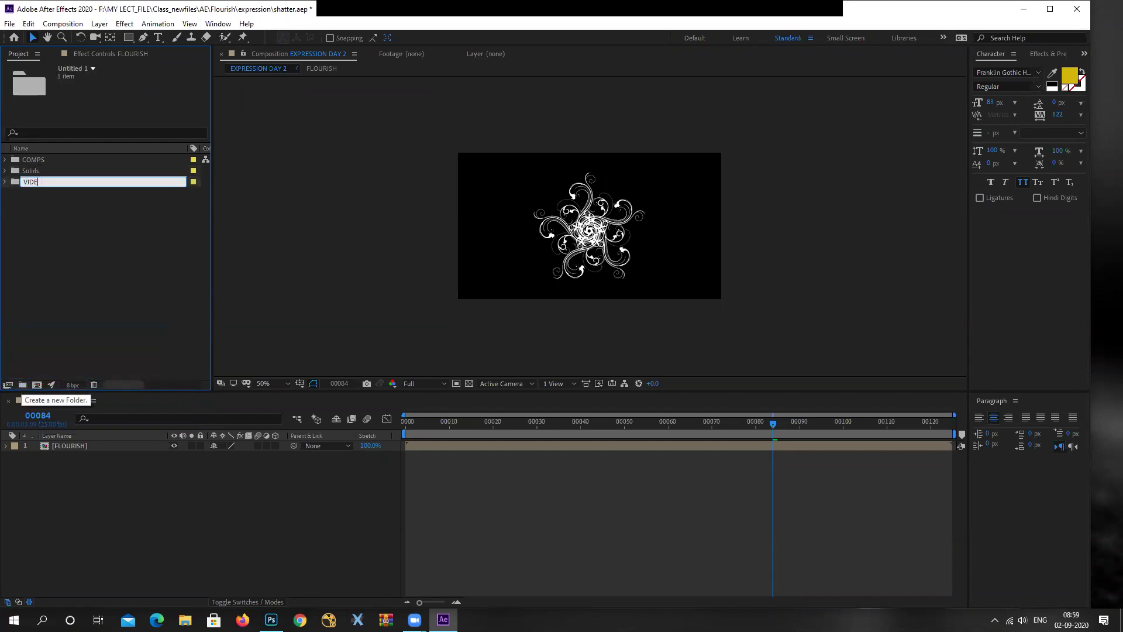
text(O)
Import SHAPE.png as footage from the AE_FILES folder on the Desktop
double_click(58, 266)
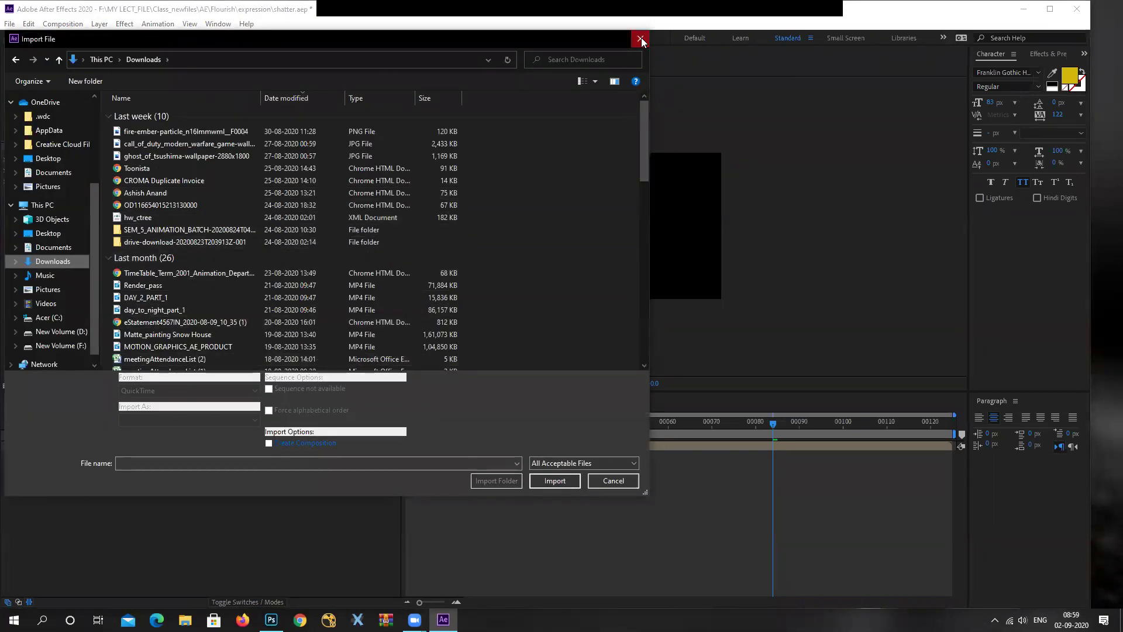
click(641, 39)
double_click(174, 178)
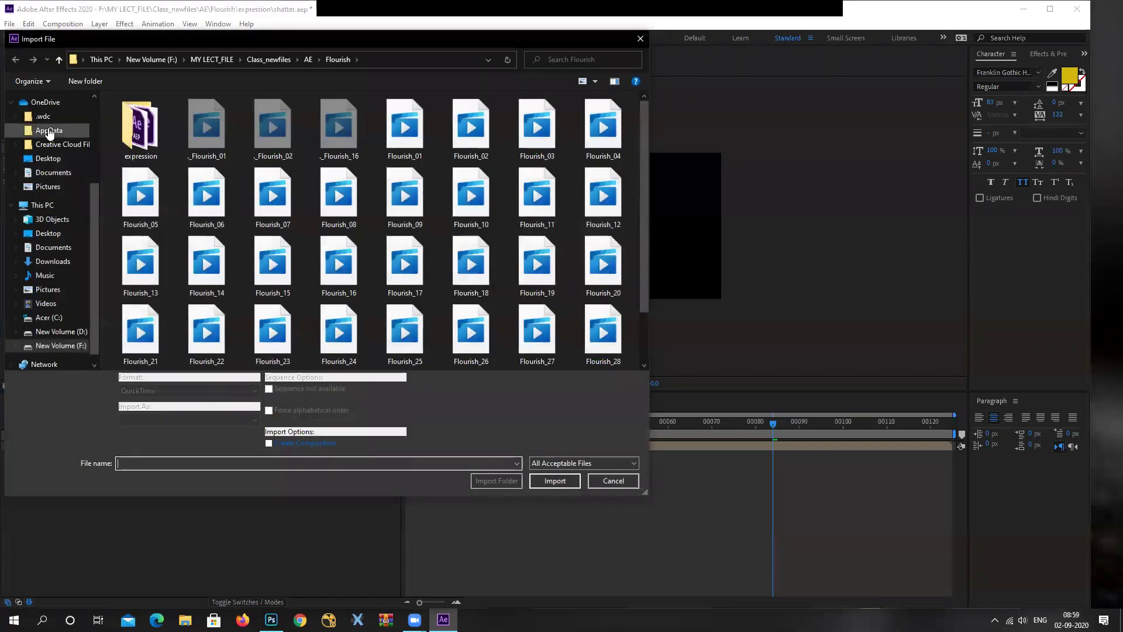
click(45, 162)
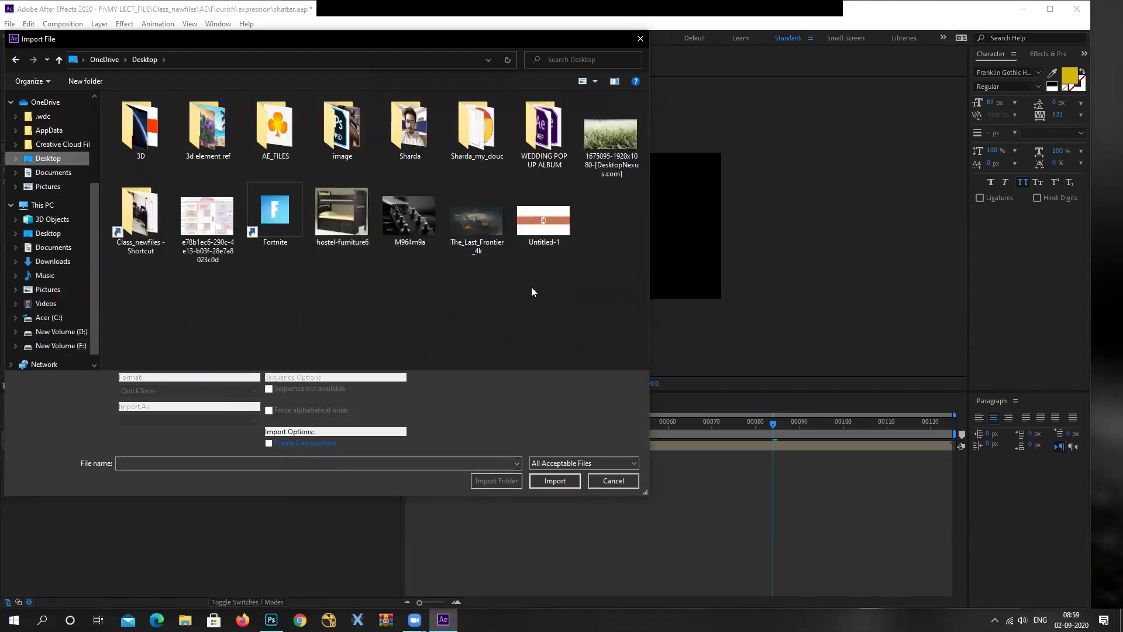
double_click(322, 131)
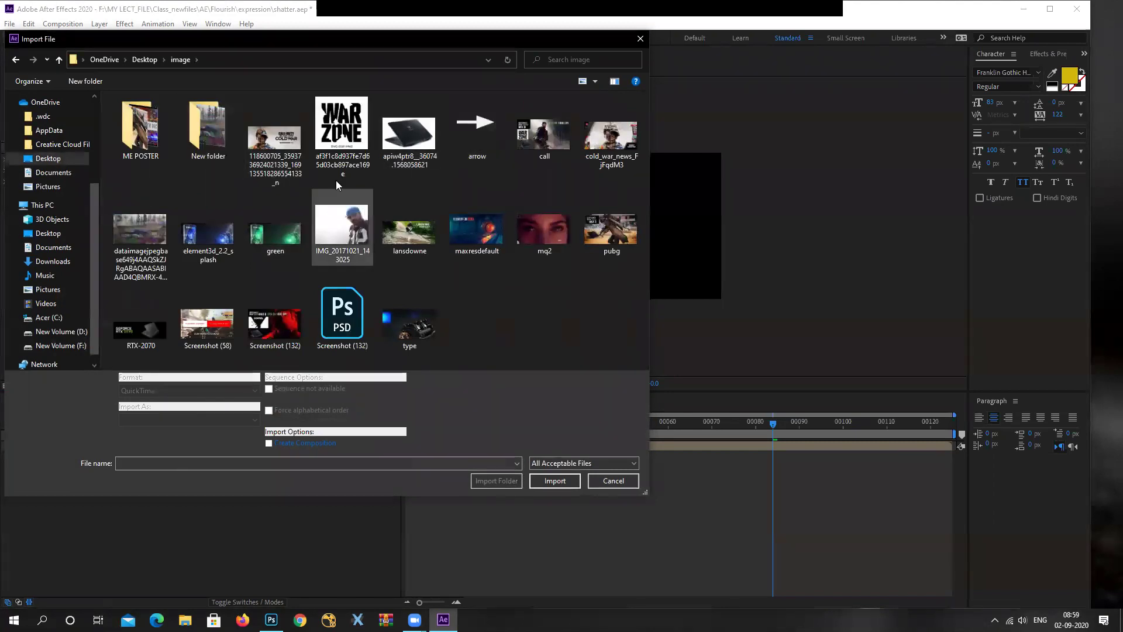
click(145, 59)
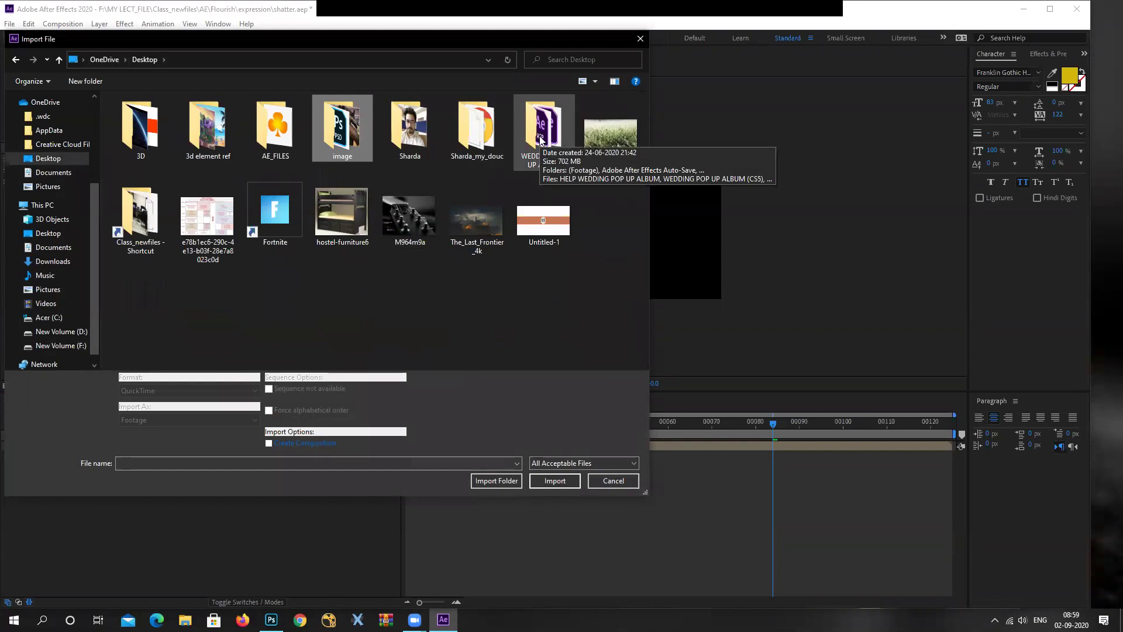
double_click(275, 126)
click(146, 120)
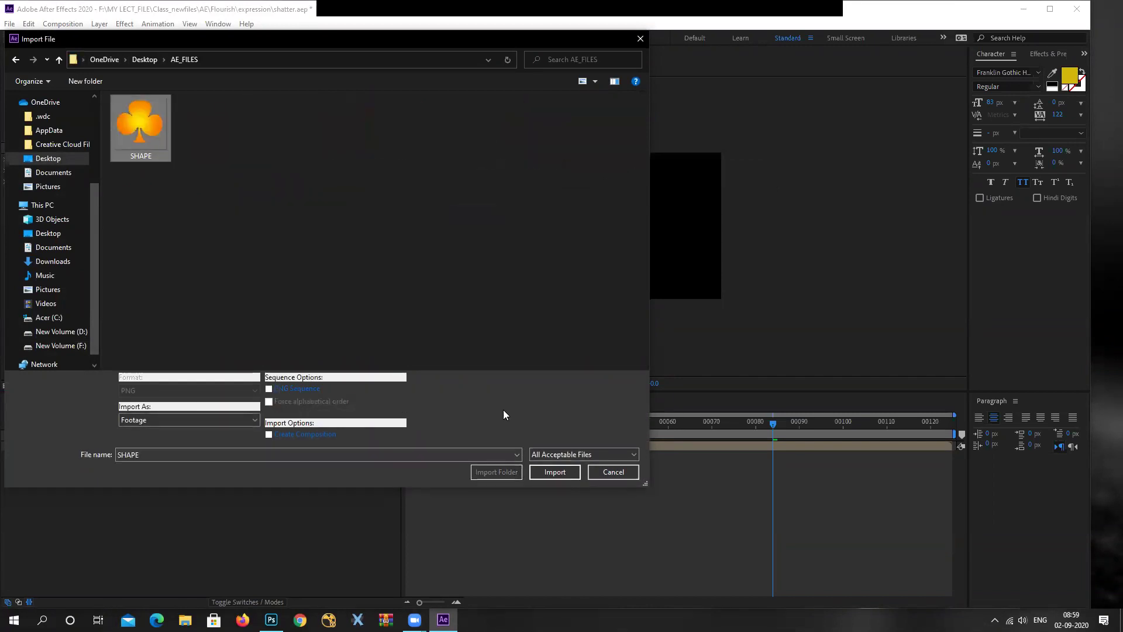
click(555, 472)
Add SHAPE.png to the EXPRESSION DAY 2 composition beneath the FLOURISH layer and scale it to 136%
drag(33, 200, 125, 494)
scroll(572, 326, up, 3)
scroll(471, 277, down, 1)
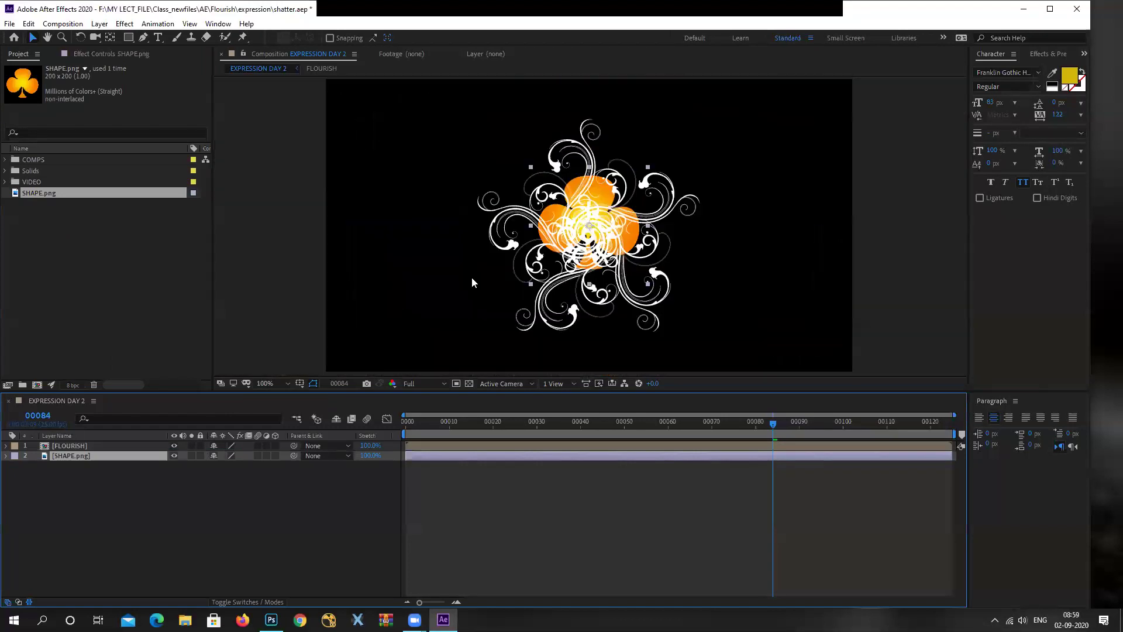
key(s)
mouse_move(246, 466)
mouse_down()
mouse_move(351, 468)
mouse_move(266, 471)
mouse_up()
Go to frame 9 and move the club slightly down so it is centred on the flourish
scroll(620, 204, up, 2)
drag(636, 208, 639, 249)
mouse_move(591, 302)
mouse_down()
mouse_move(590, 290)
mouse_move(586, 304)
mouse_up()
scroll(638, 231, down, 1)
scroll(637, 231, up, 1)
scroll(638, 231, down, 1)
drag(422, 432, 445, 433)
drag(634, 275, 637, 284)
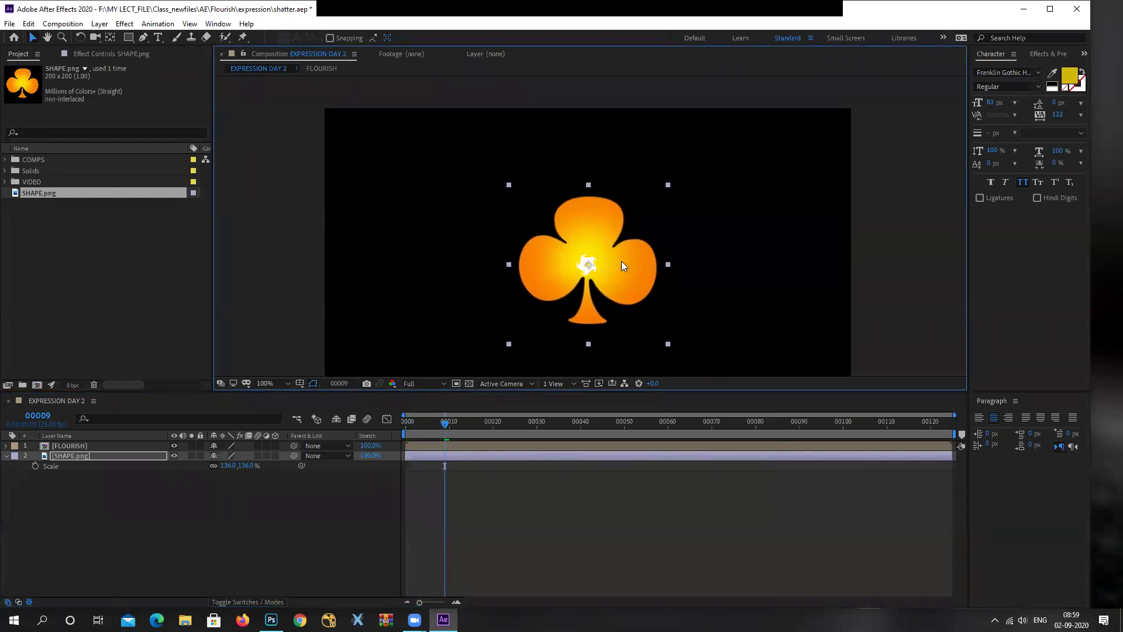
Preview the flourish growing over the club and stop at frame 26
key(space)
scroll(621, 261, up, 1)
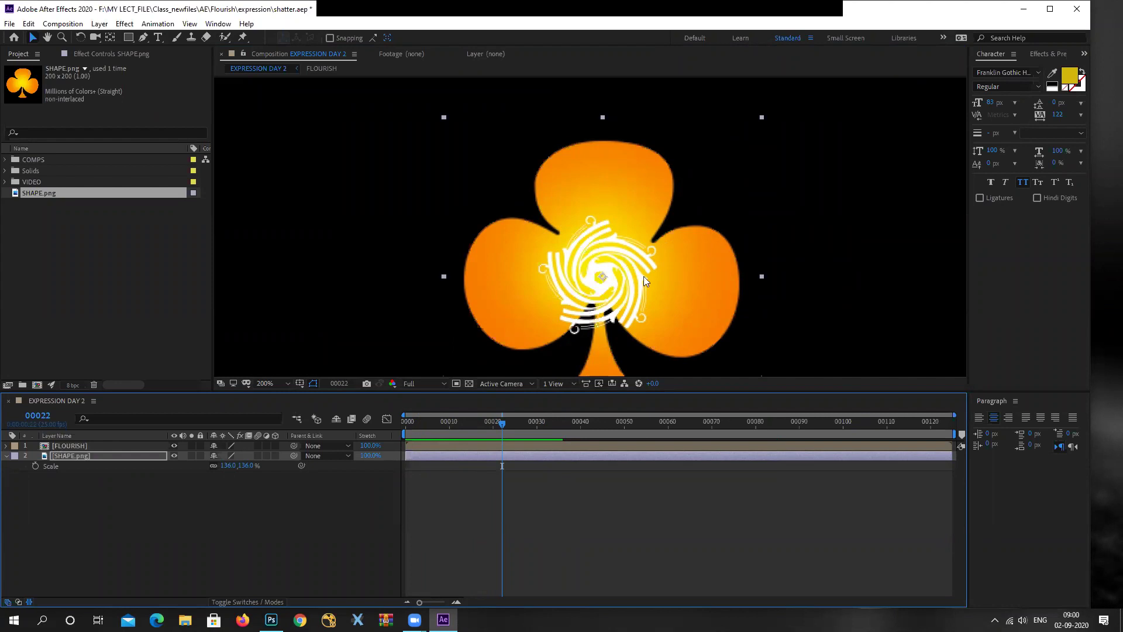
drag(499, 425, 520, 441)
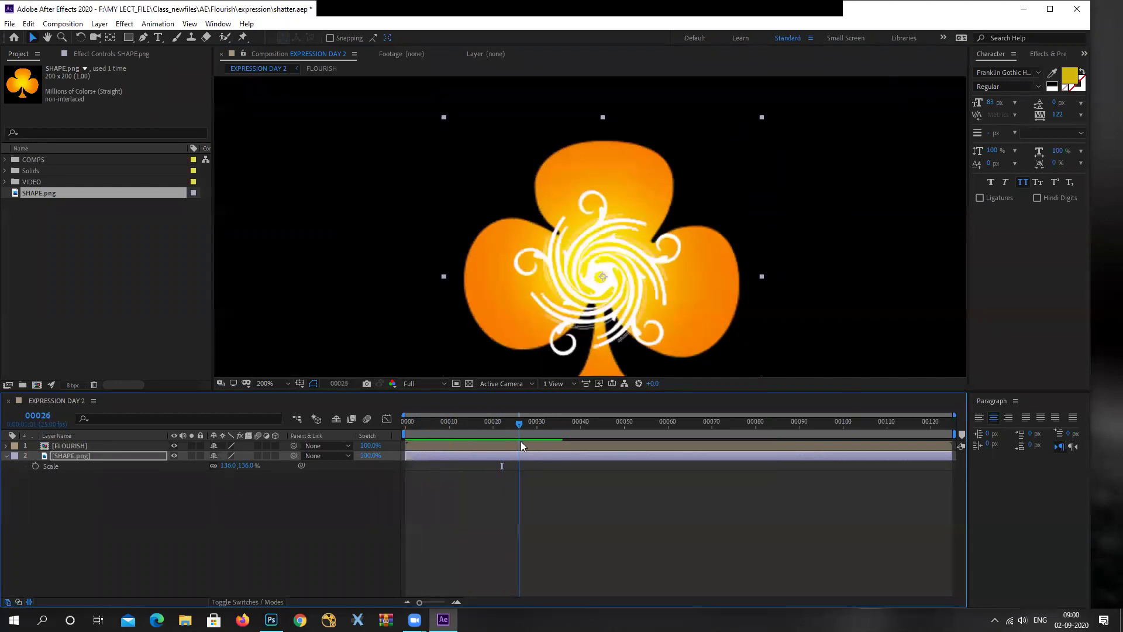
Show the layer mode and track matte columns, and pre-compose SHAPE.png as SHAP with all attributes moved into the new composition
click(239, 601)
click(76, 447)
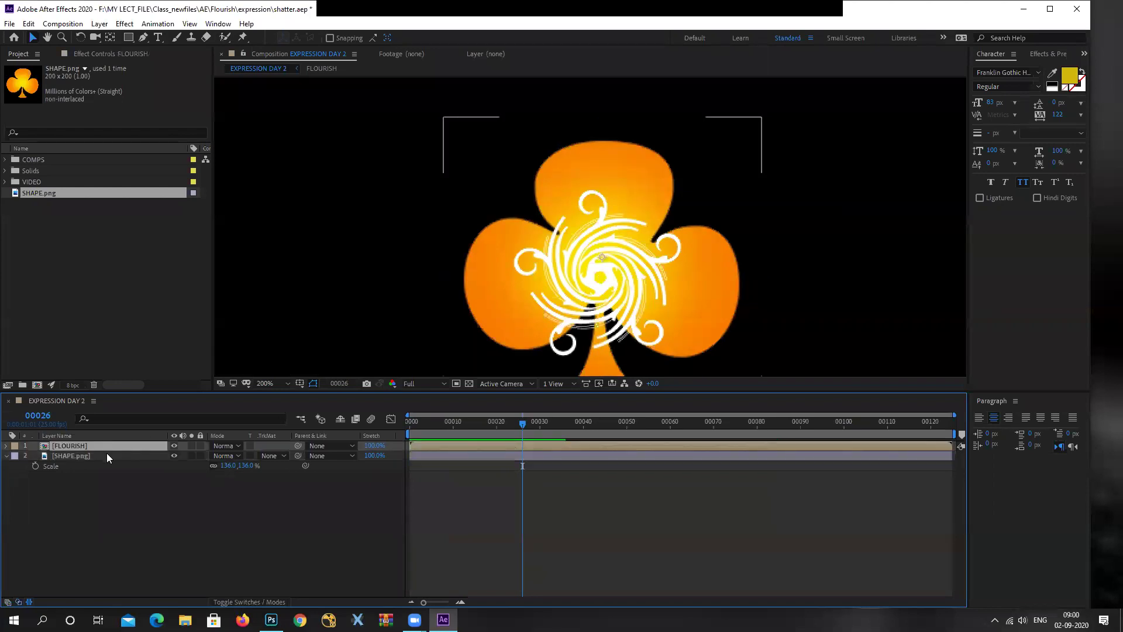
click(86, 457)
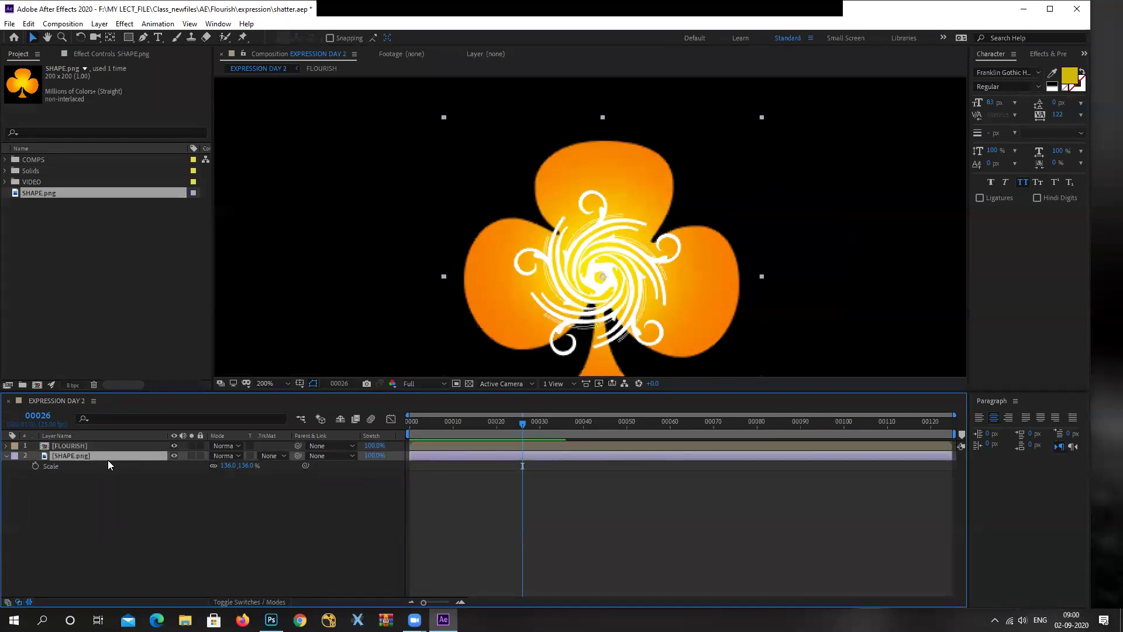
key(Return)
click(64, 464)
click(68, 455)
click(100, 24)
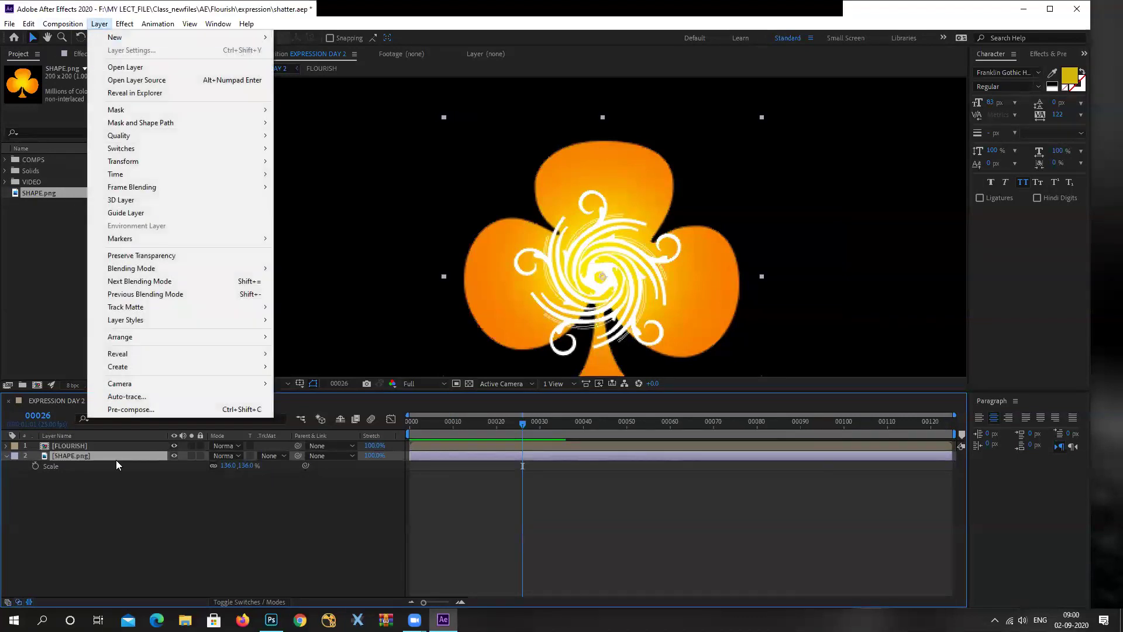
click(150, 410)
click(336, 238)
drag(466, 157, 419, 158)
key(BackSpace)
click(464, 305)
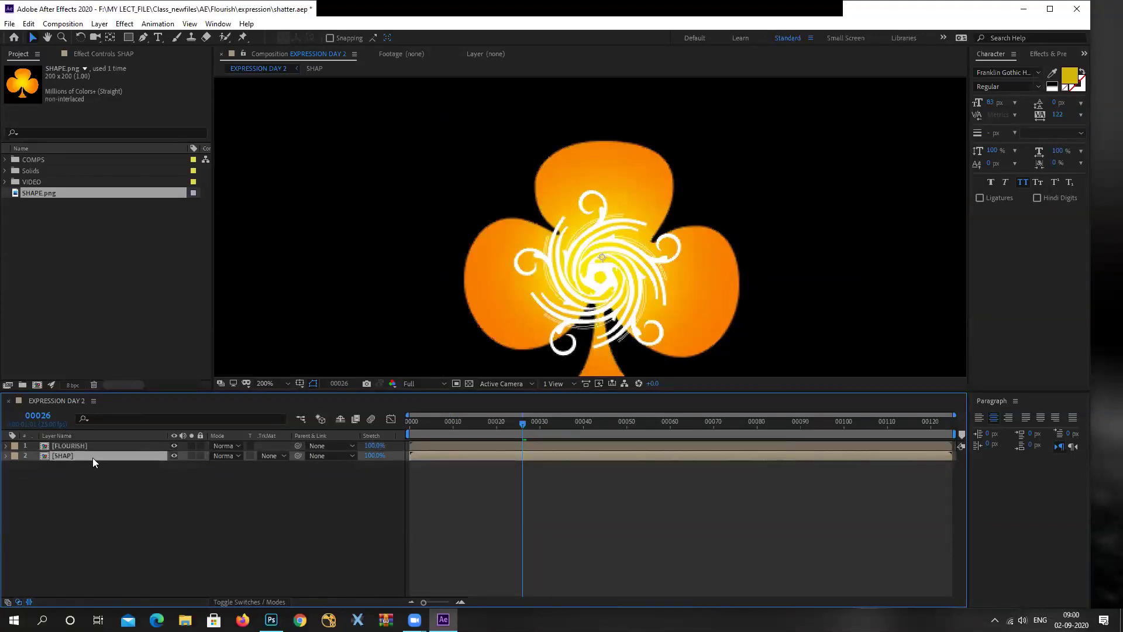
Rename the pre-composed club layer as SHAPE
key(Return)
text(S)
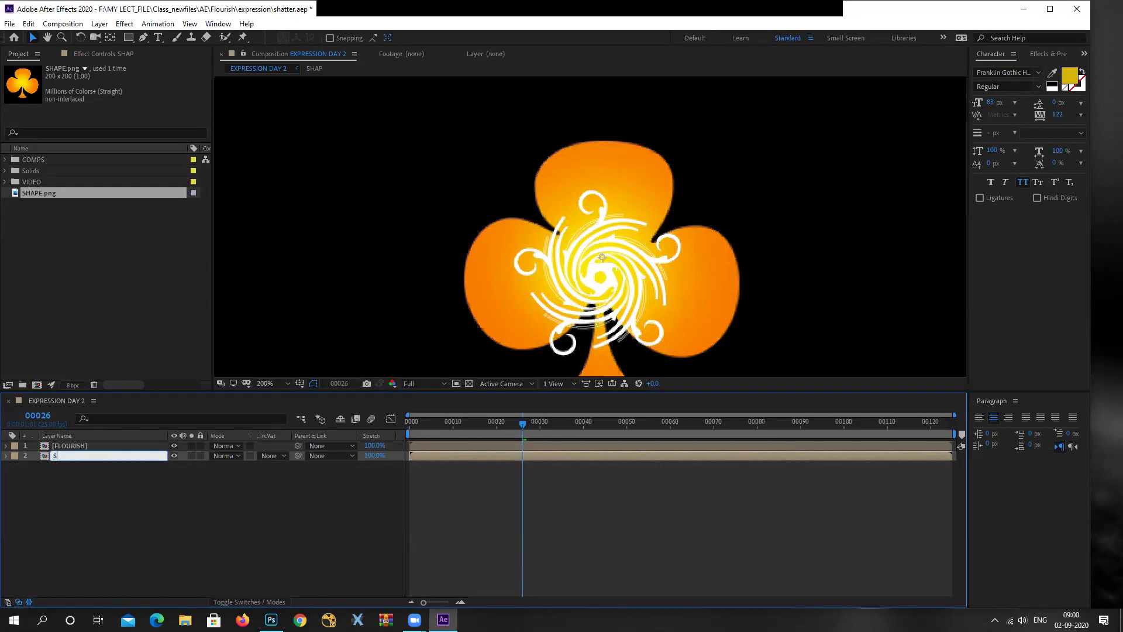
text(HAPE)
click(104, 484)
Set the SHAPE layer's track matte to Alpha Inverted Matte using the FLOURISH layer
click(113, 457)
click(274, 458)
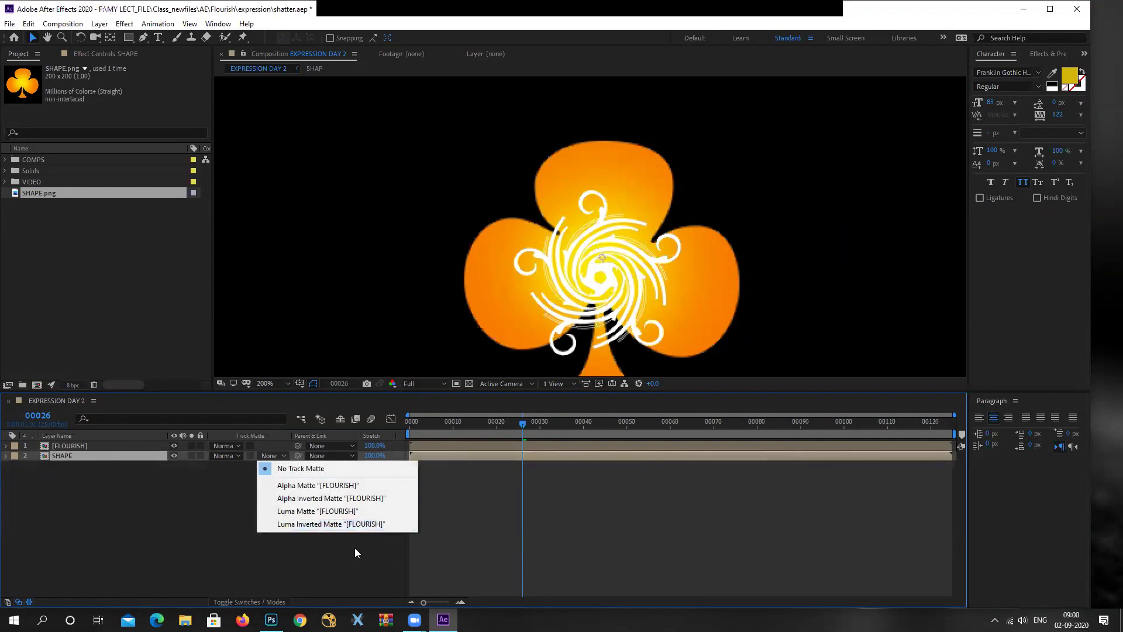
click(313, 498)
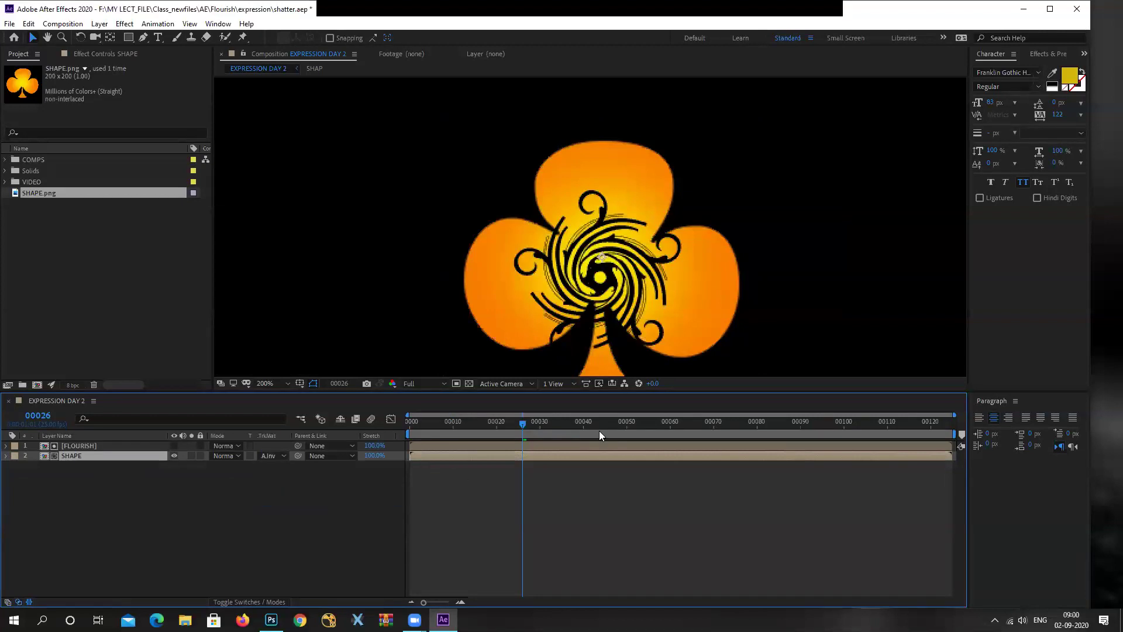
Turn on the transparency grid and scrub through the composition to check how the flourish cuts through the club
click(468, 383)
drag(541, 423, 585, 459)
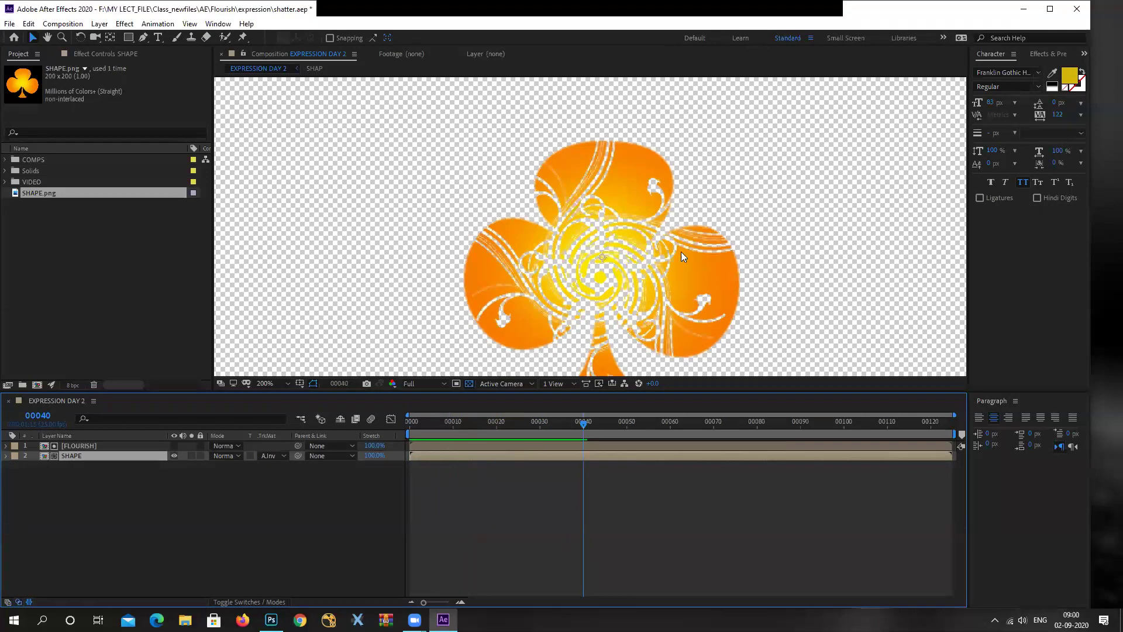
drag(560, 423, 472, 470)
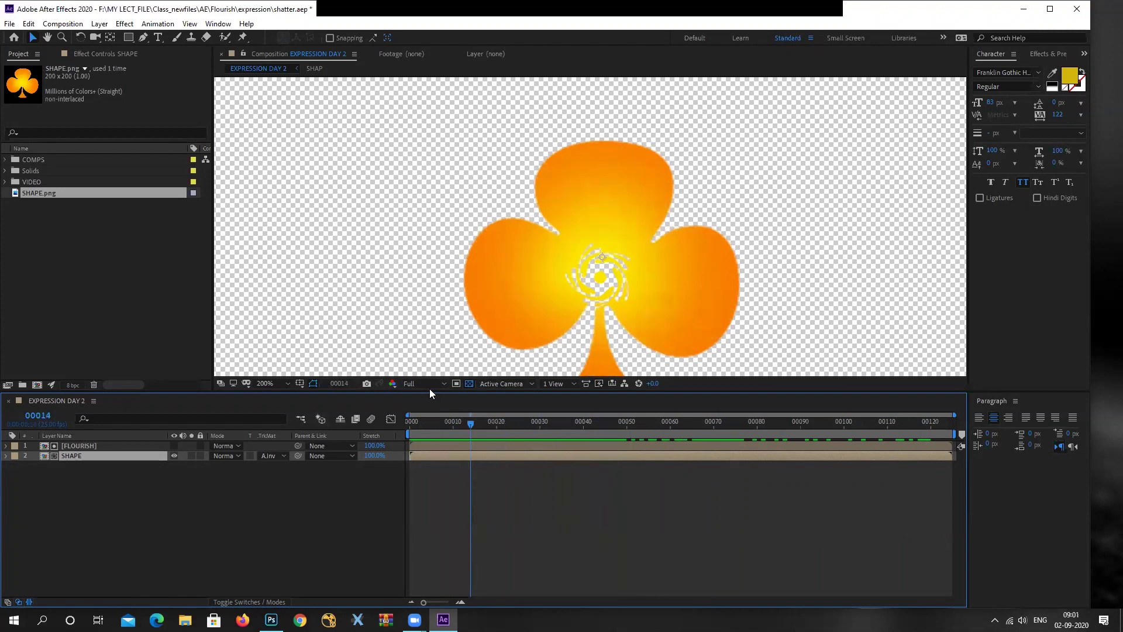
Turn off the transparency grid and move the playhead to frame 35 to check the flourish cut-out
click(468, 385)
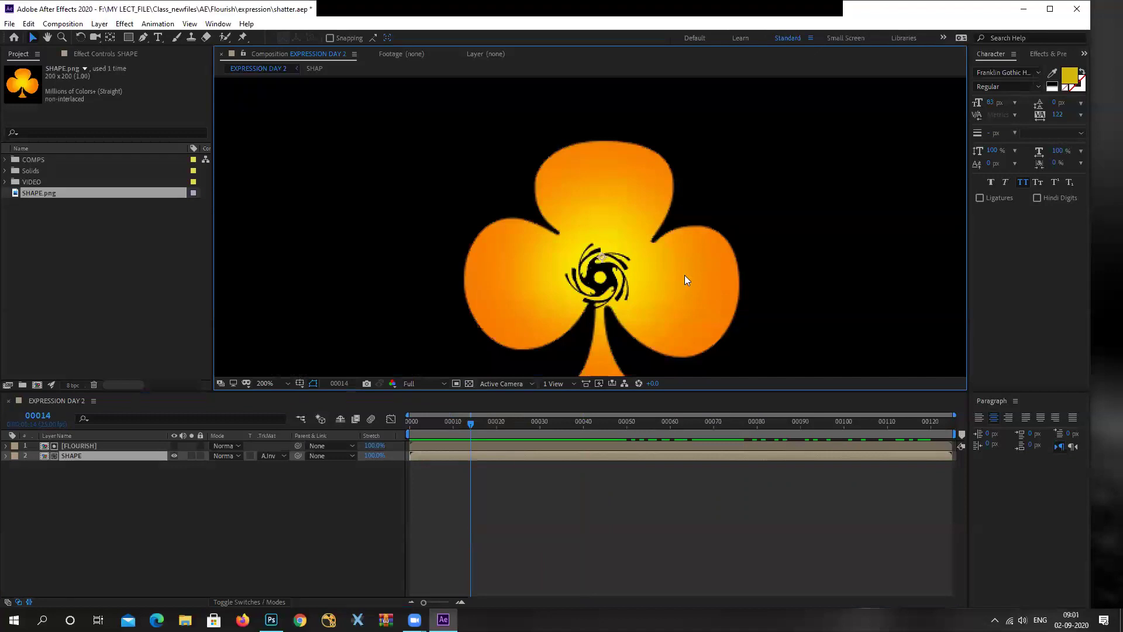
drag(468, 424, 552, 432)
click(562, 423)
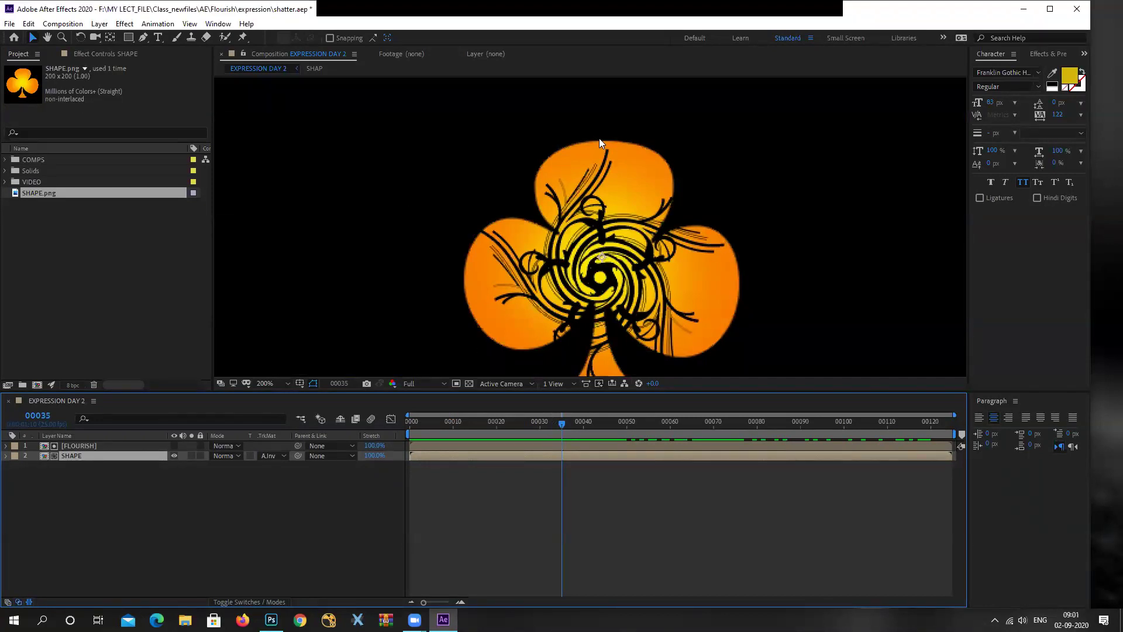
Duplicate the FLOURISH and SHAPE layers together as a second matte pair
click(114, 497)
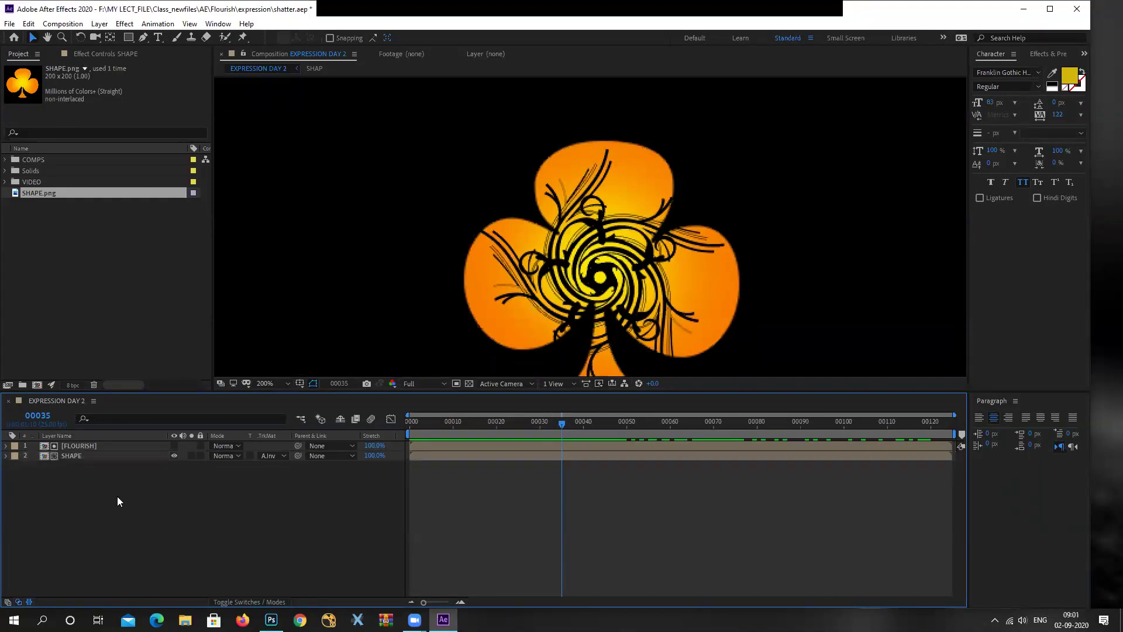
drag(91, 462, 47, 446)
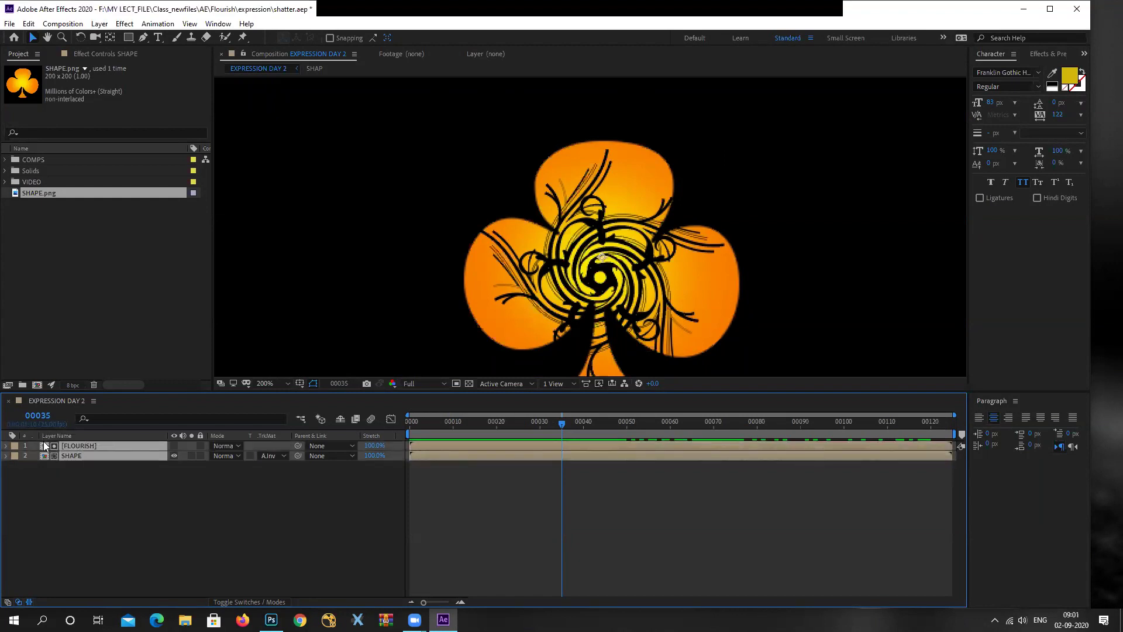
key(ctrl+d)
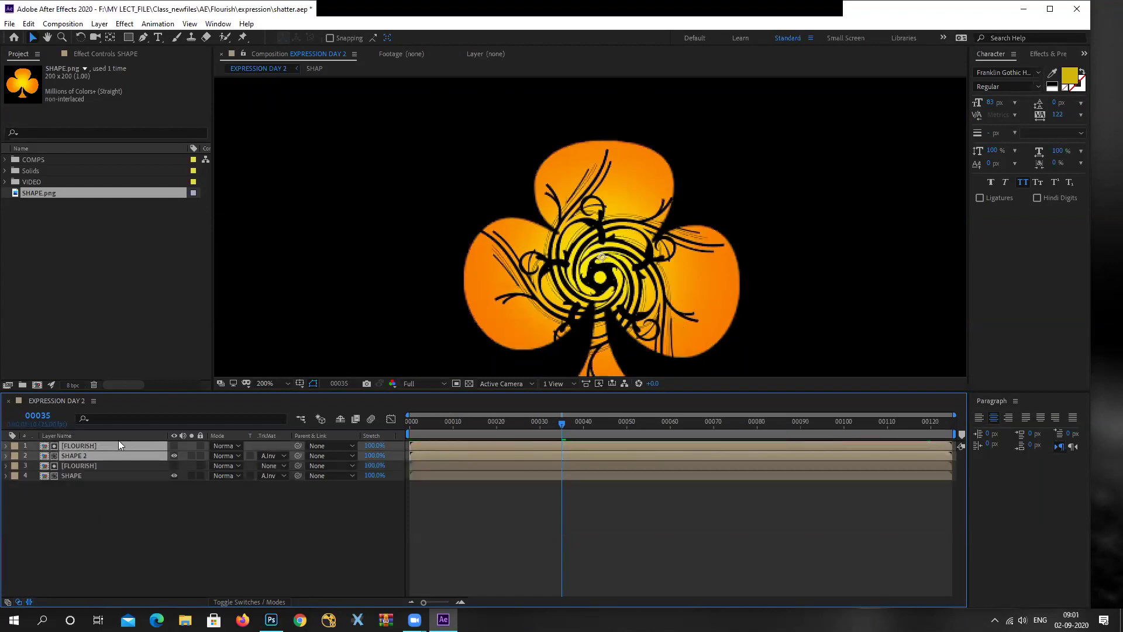
click(103, 485)
Set SHAPE 2 to No Track Matte and move the duplicated FLOURISH layer directly below it
click(142, 457)
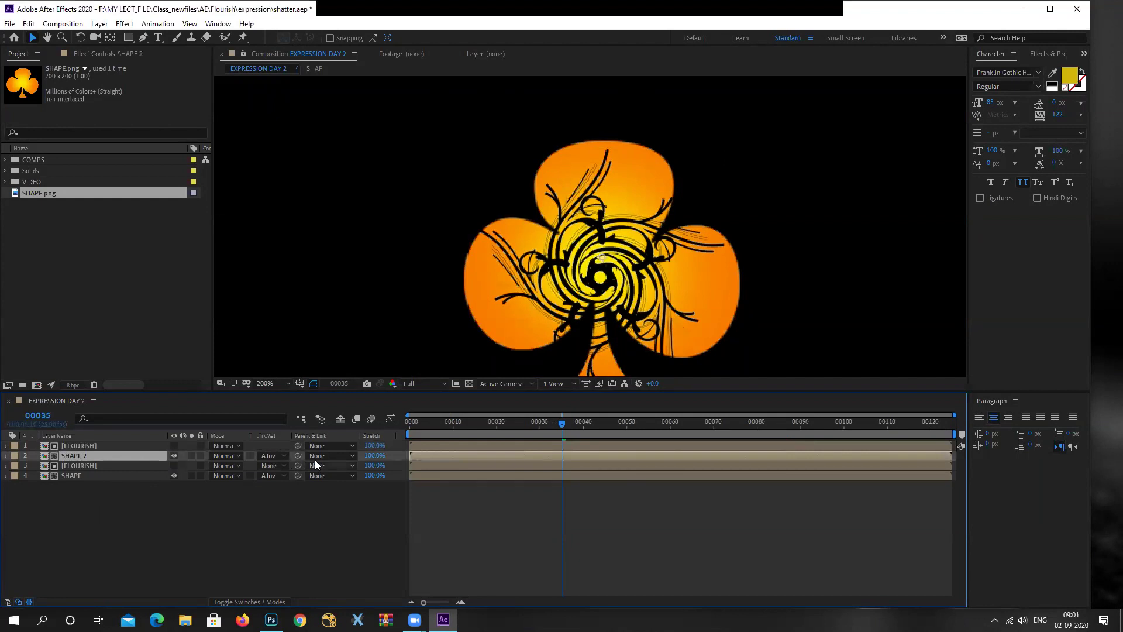
click(273, 456)
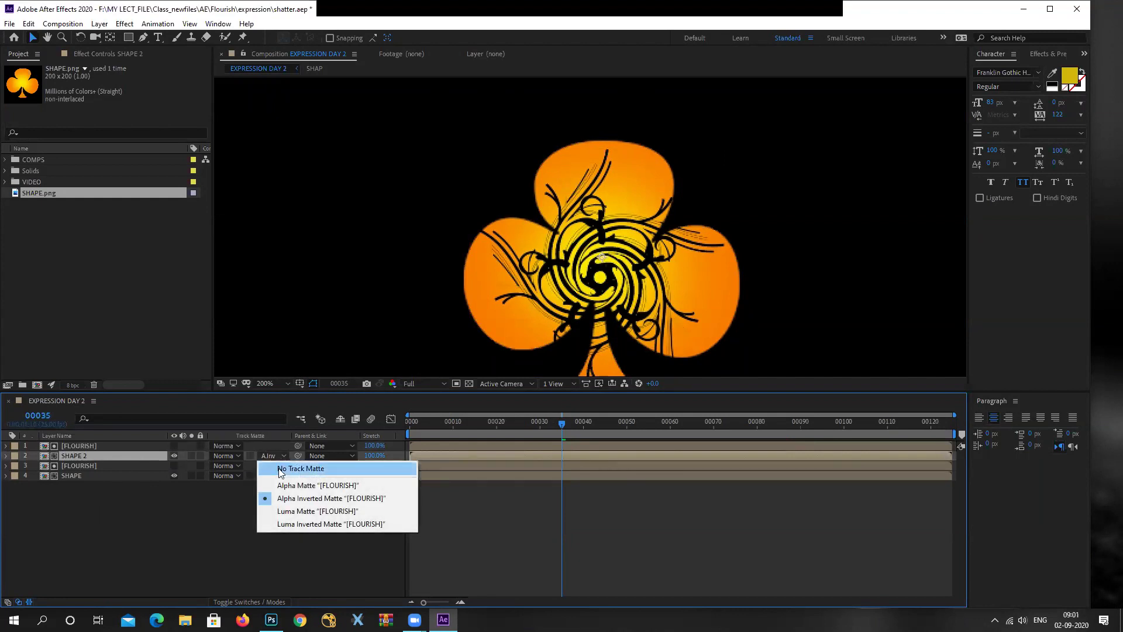
click(281, 469)
click(216, 536)
drag(80, 444, 52, 455)
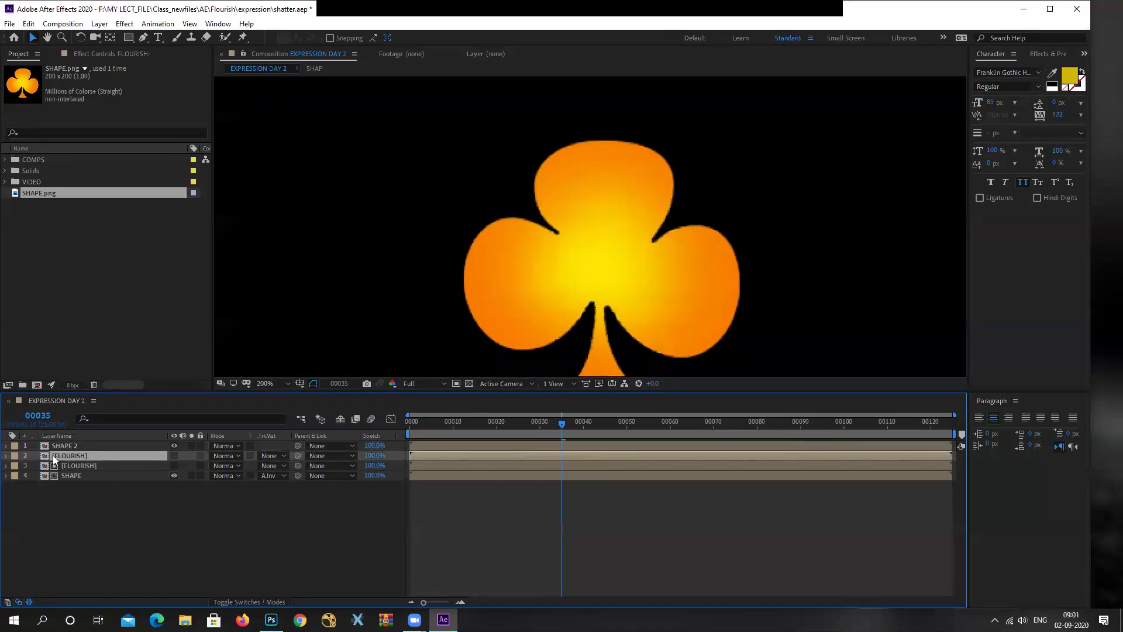
Make the FLOURISH layer below SHAPE 2 visible and set its track matte to Alpha Inverted Matte using SHAPE 2
click(82, 476)
click(80, 466)
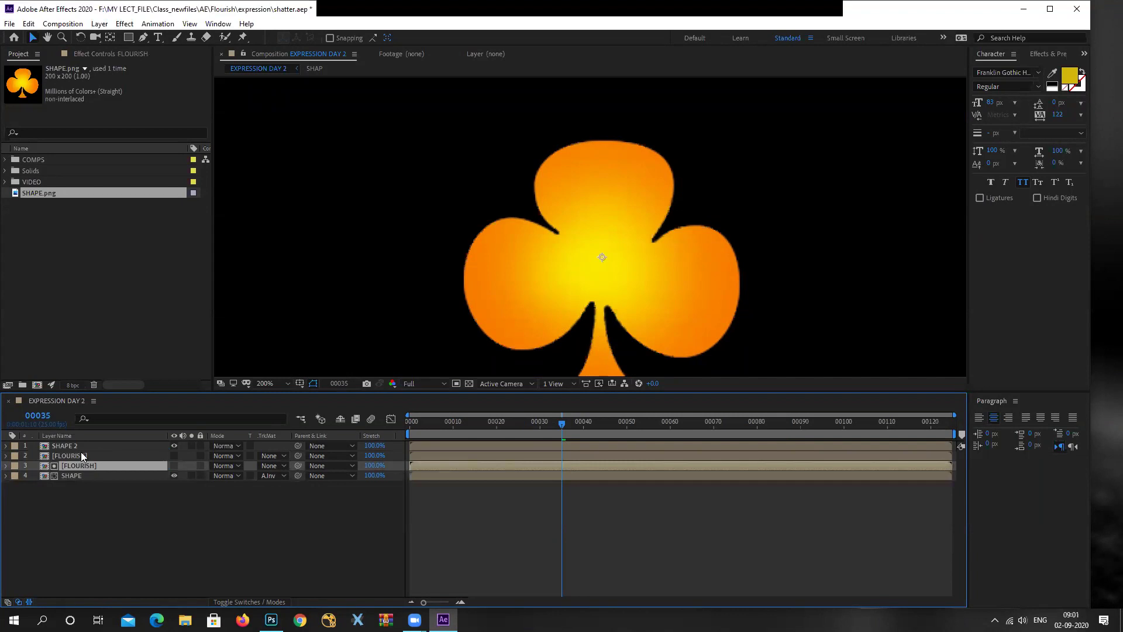
click(82, 457)
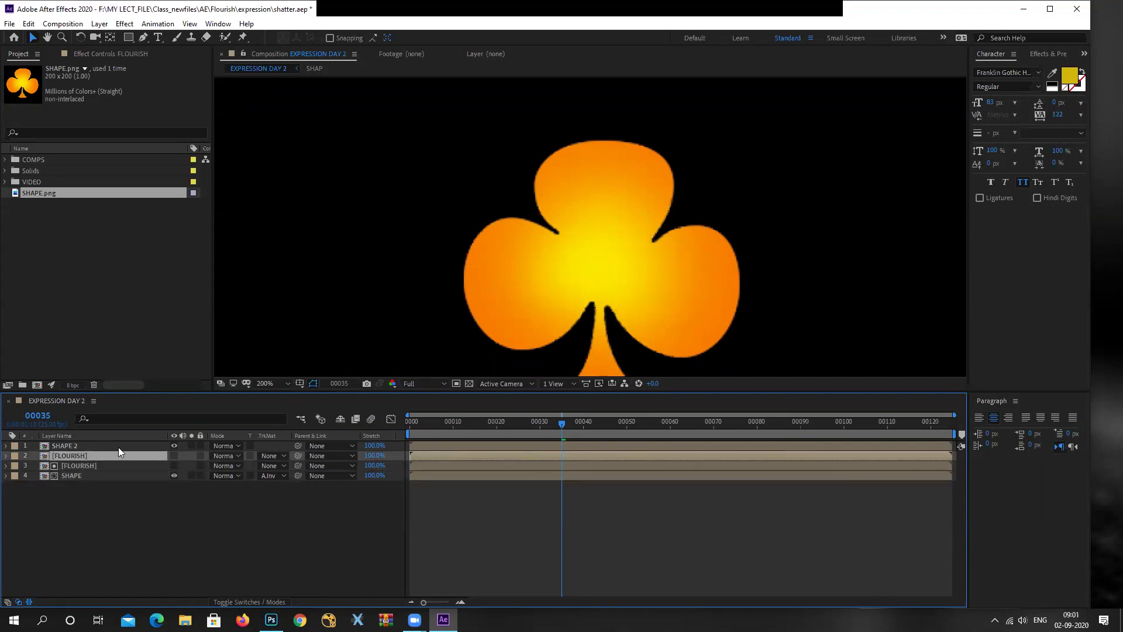
click(175, 454)
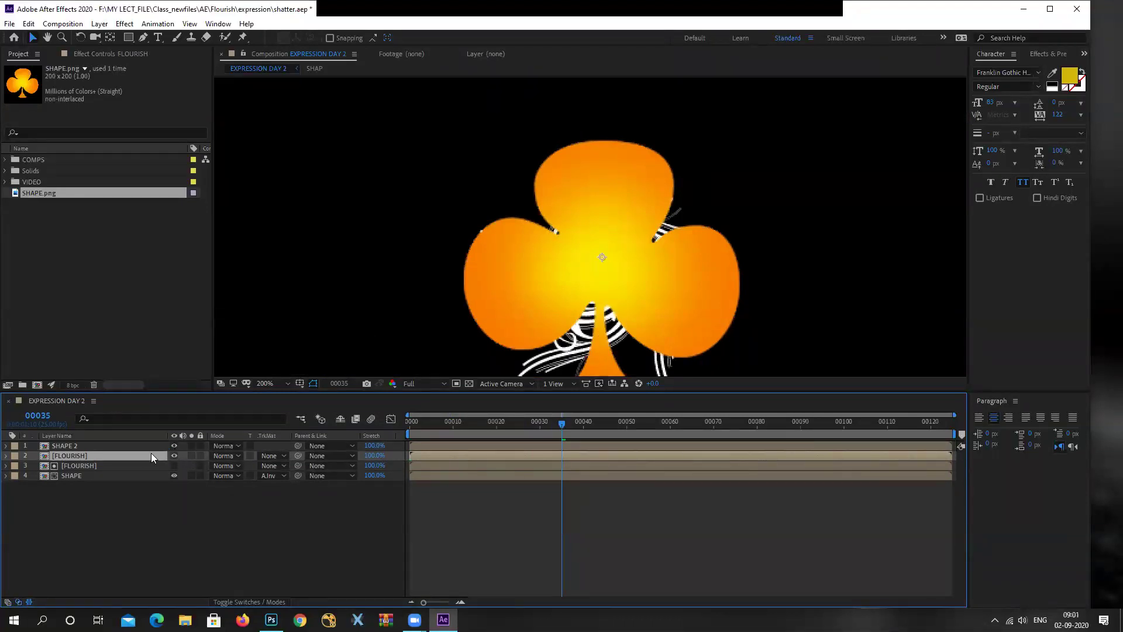
click(277, 456)
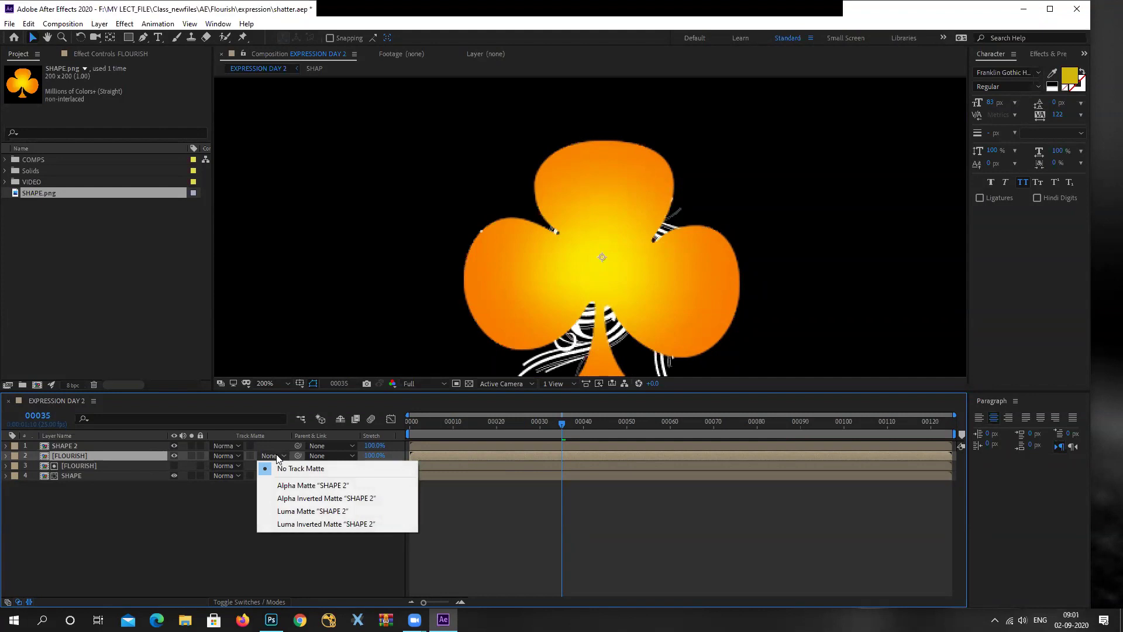
click(287, 501)
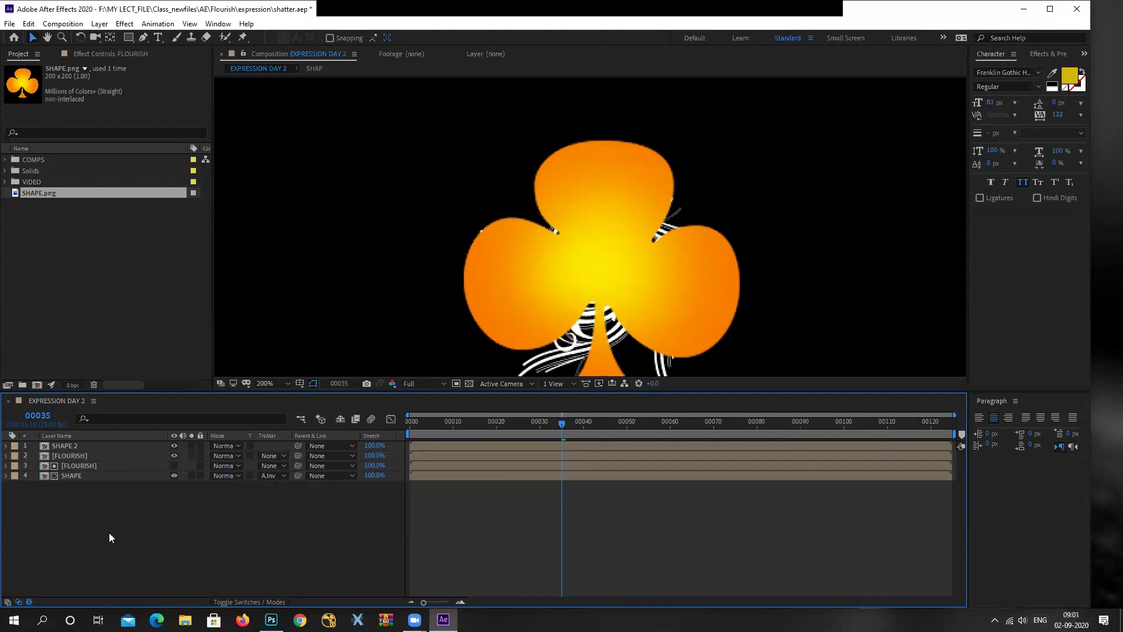
click(64, 455)
click(278, 455)
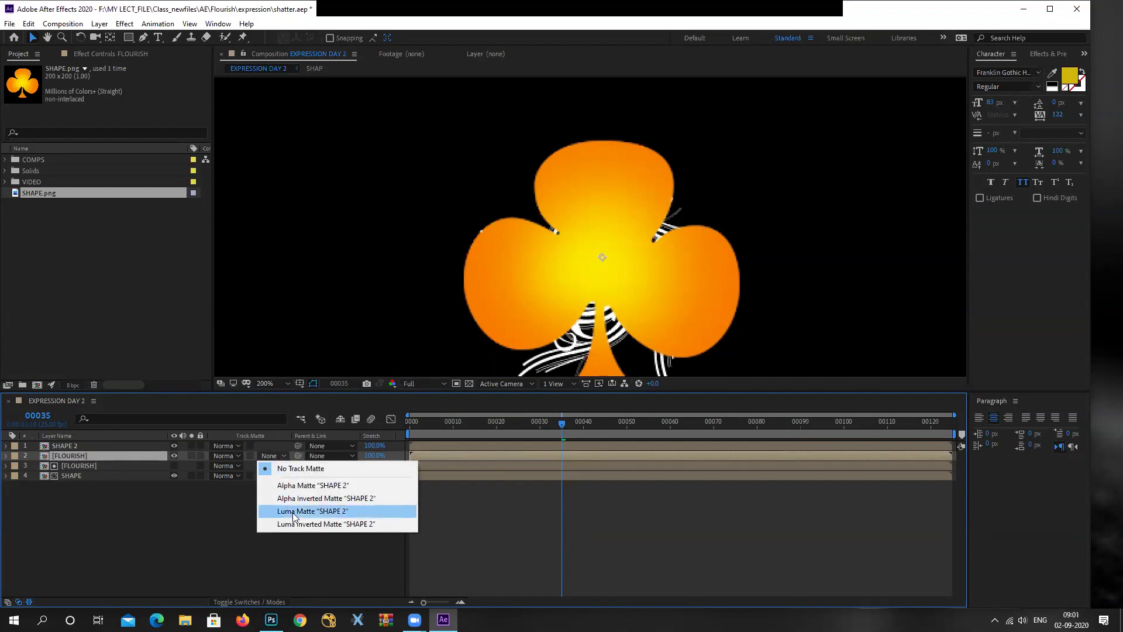
click(303, 503)
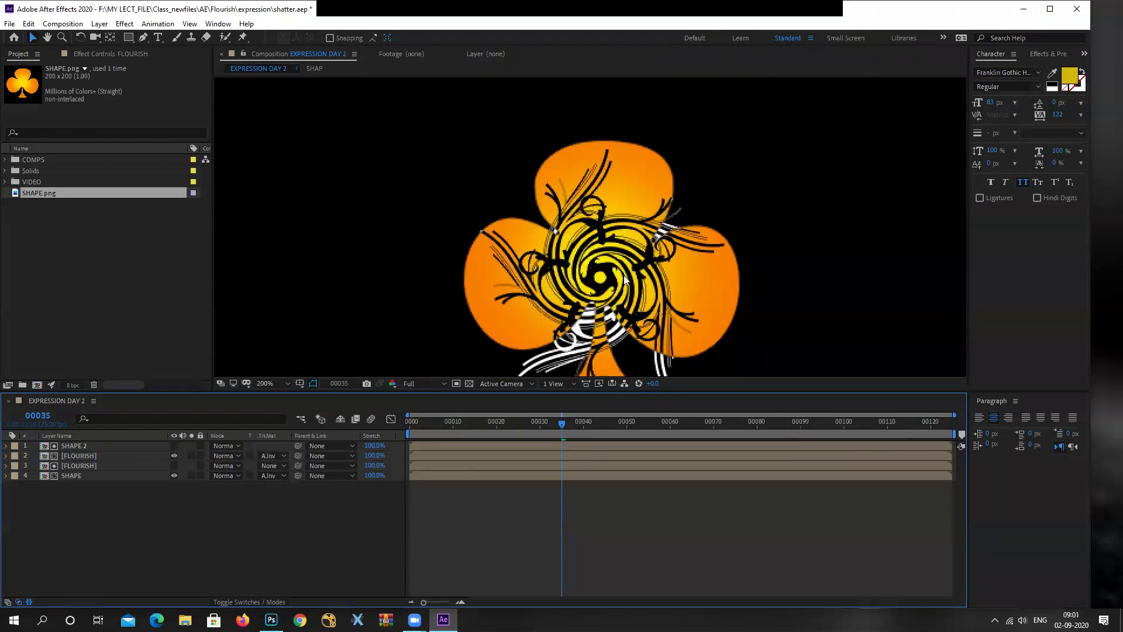
Examine the flourish edges around the club up close, and preview the animation from the first frame
key(comma)
drag(561, 423, 561, 447)
key(period)
key(period)
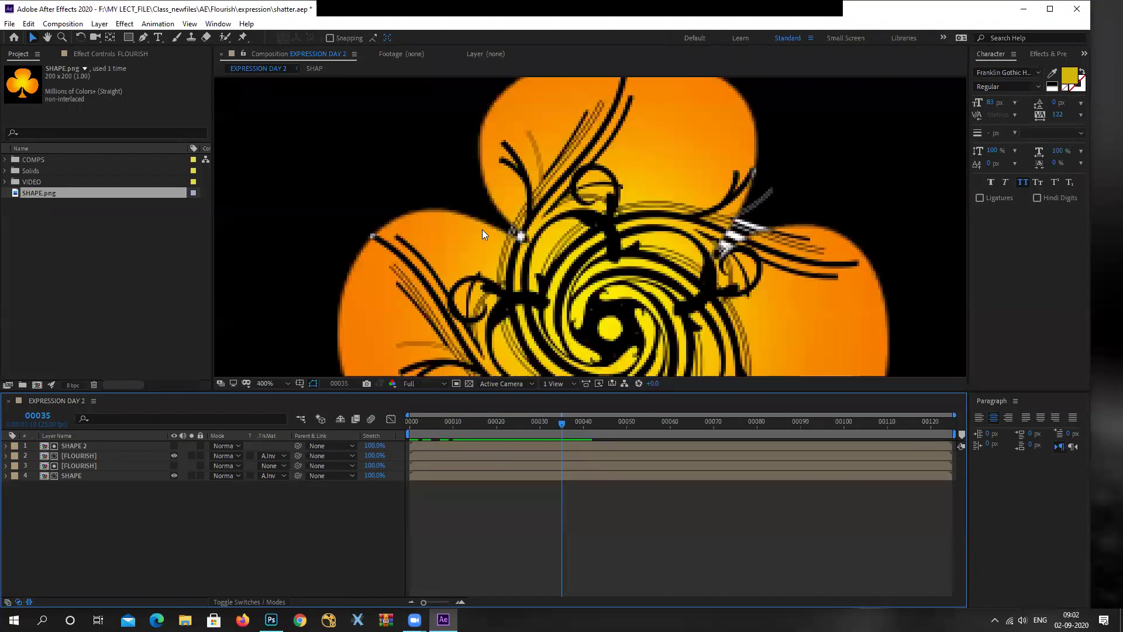
drag(435, 247, 479, 248)
drag(561, 423, 371, 459)
scroll(760, 228, down, 4)
key(space)
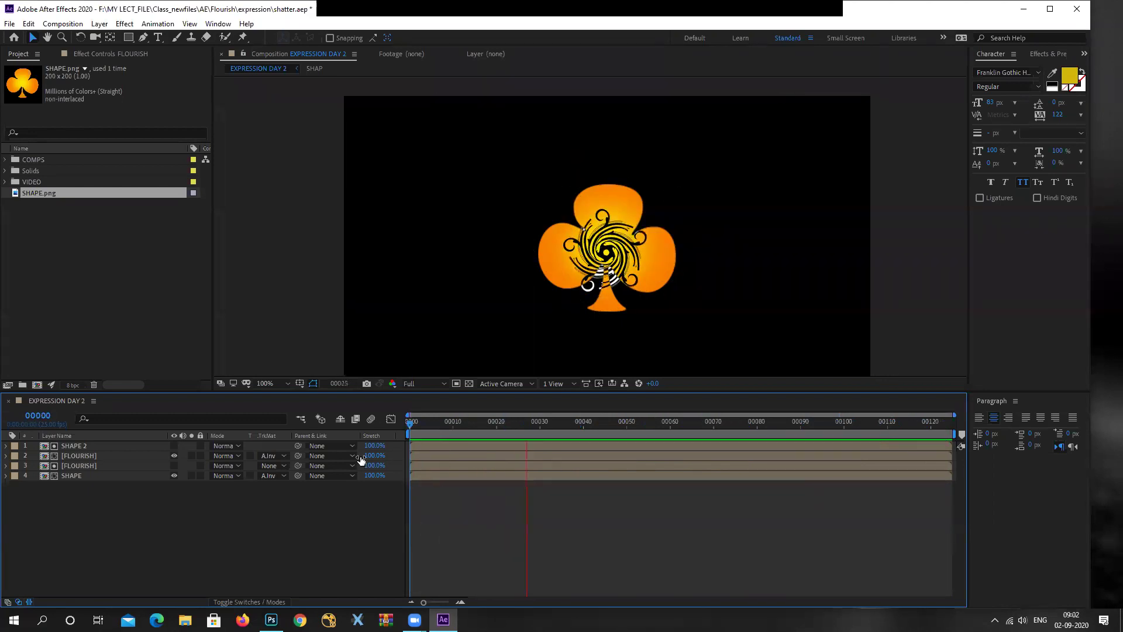
key(space)
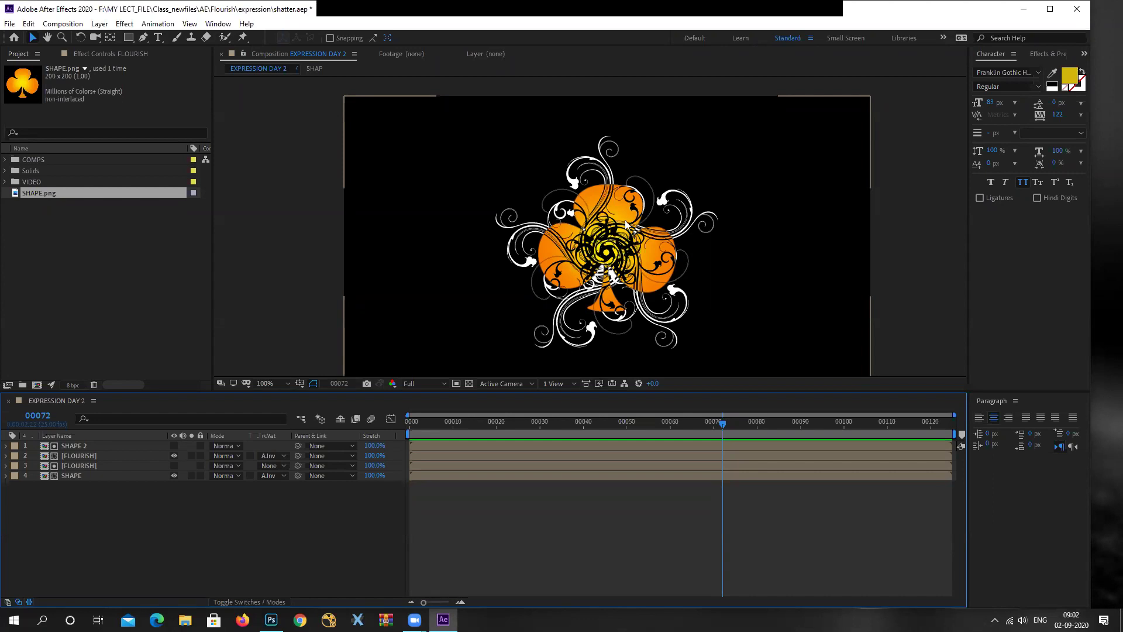
Apply the Gradient Ramp effect to the visible FLOURISH layer below SHAPE 2
click(80, 447)
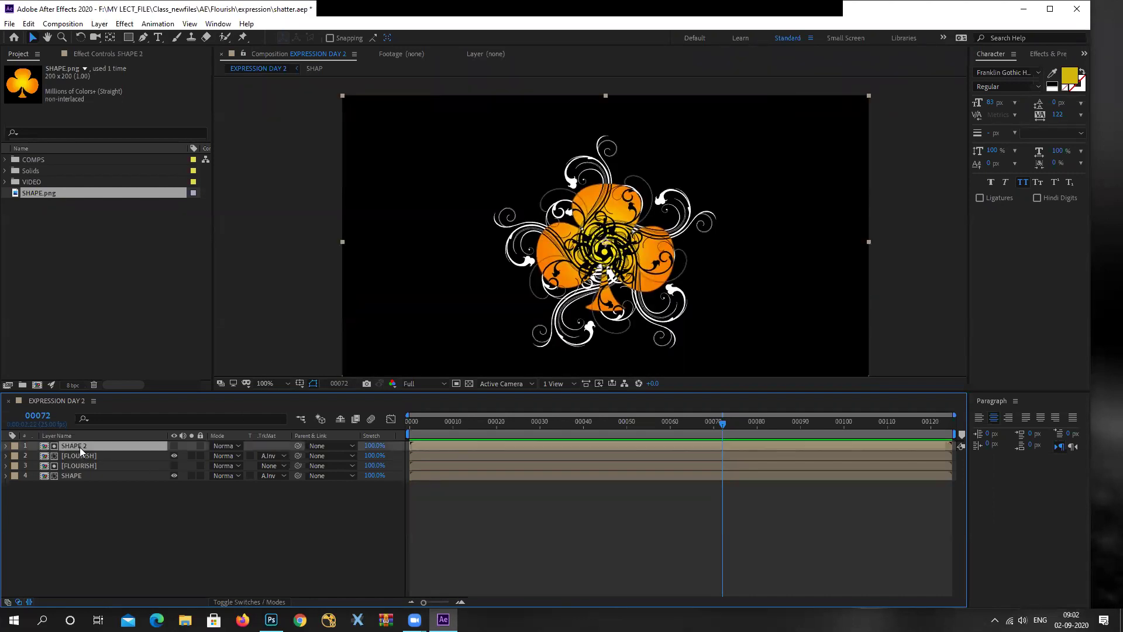
click(81, 455)
click(174, 456)
click(174, 455)
click(115, 26)
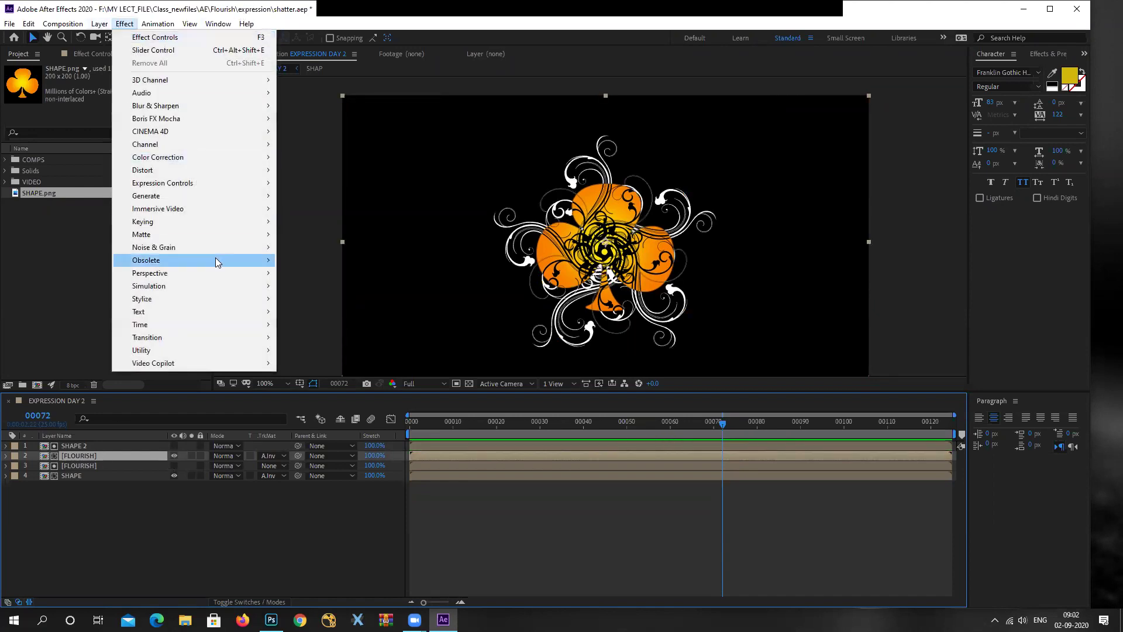
mouse_move(186, 197)
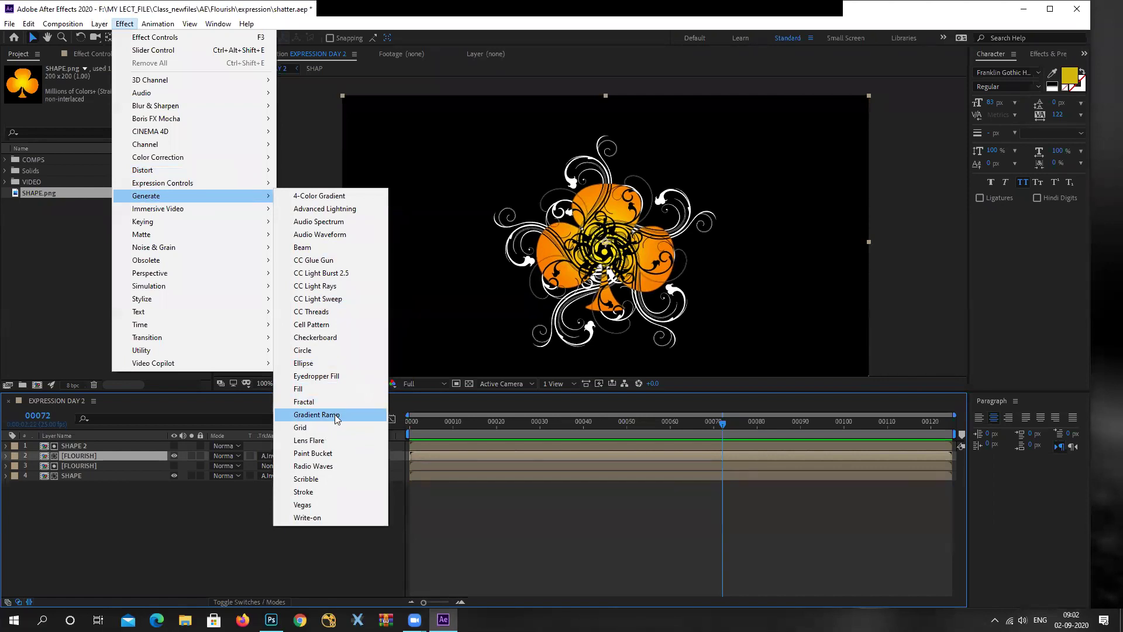
click(337, 416)
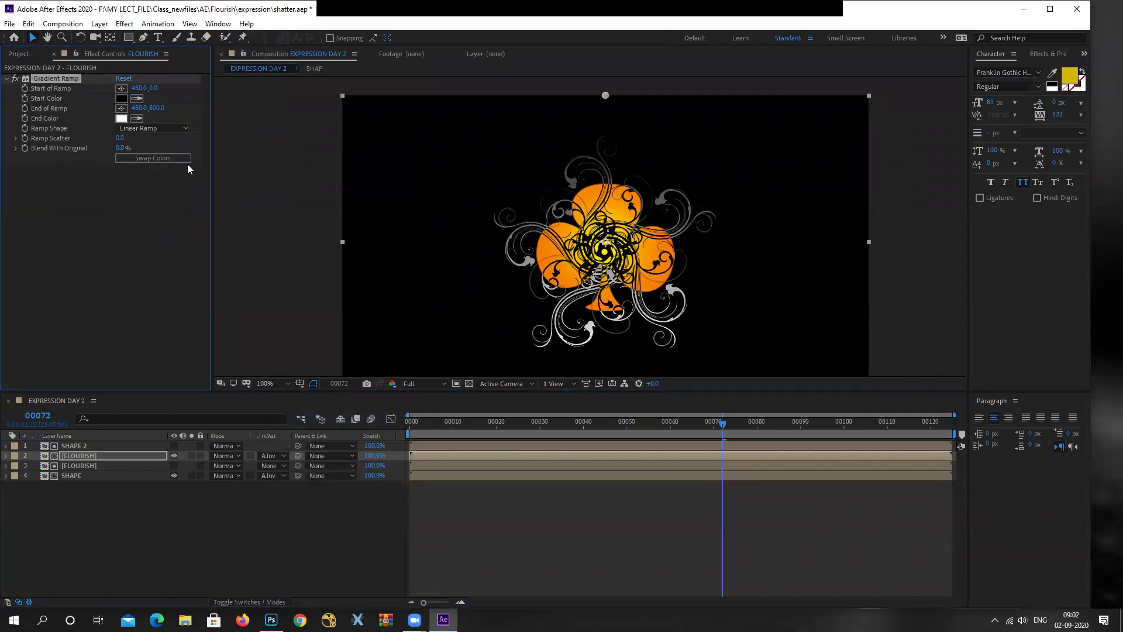
Sample the ramp's end color from the club's yellow area and its start color from the orange edge of the left leaf
click(136, 119)
click(615, 225)
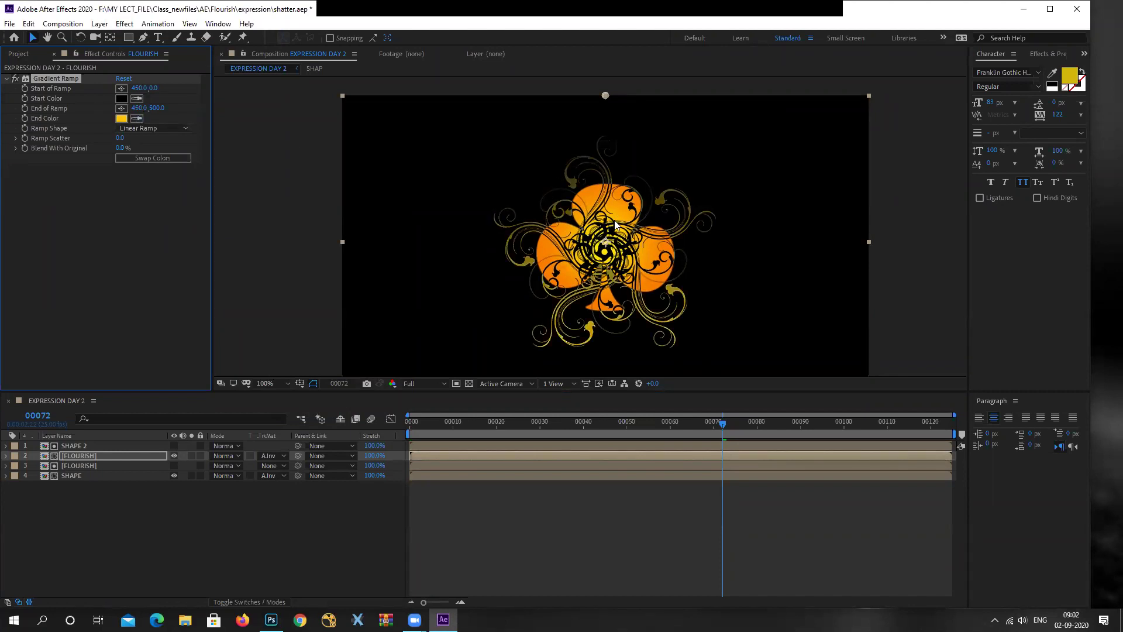
click(136, 93)
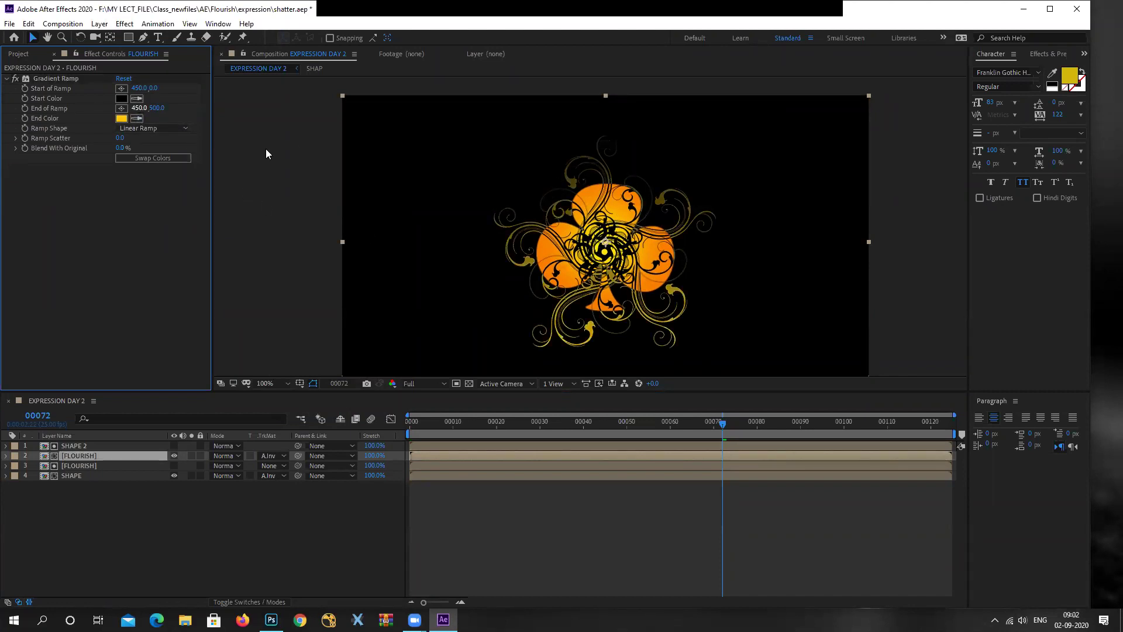
click(136, 98)
click(541, 258)
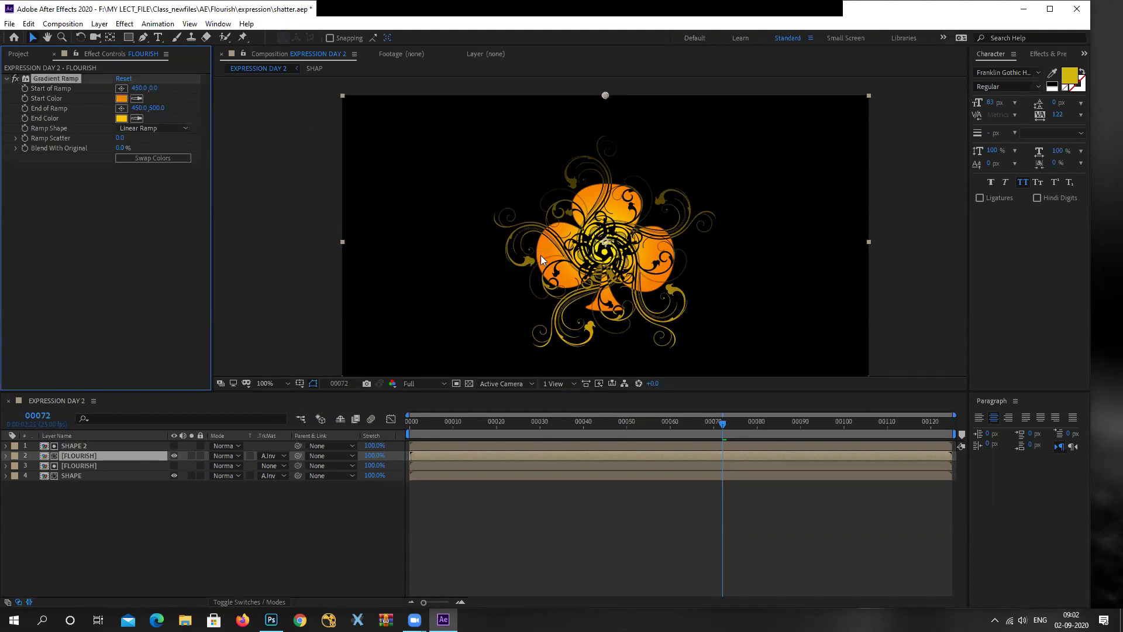
Inspect the gradient-coloured flourish up close and scrub through the animation, stopping at frame 60
scroll(653, 228, up, 1)
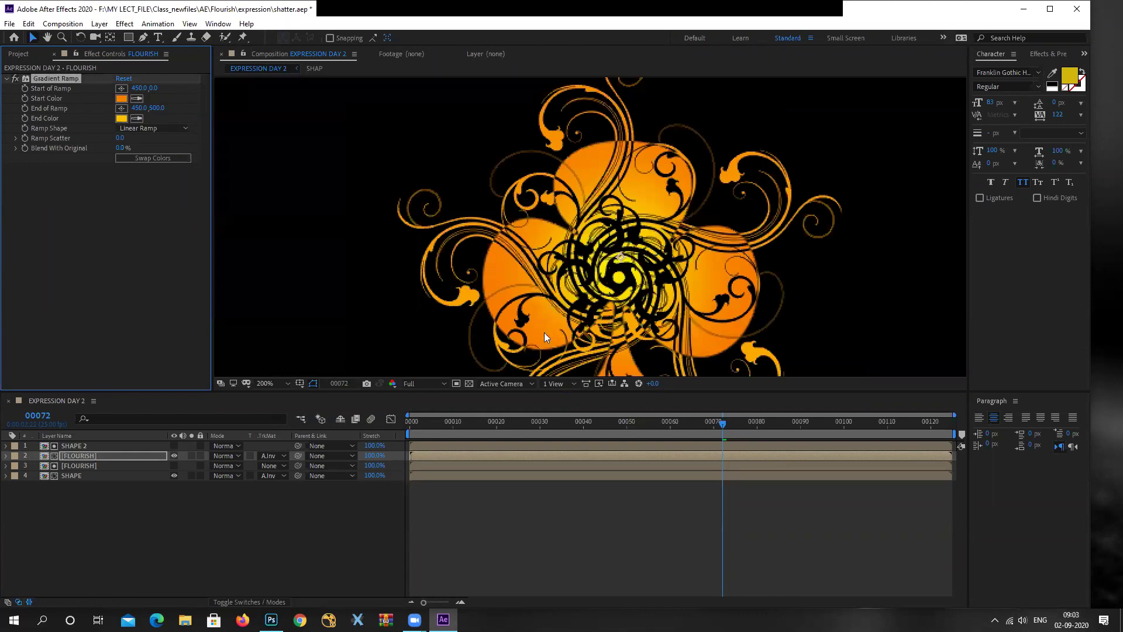
scroll(544, 333, down, 1)
drag(410, 430, 729, 438)
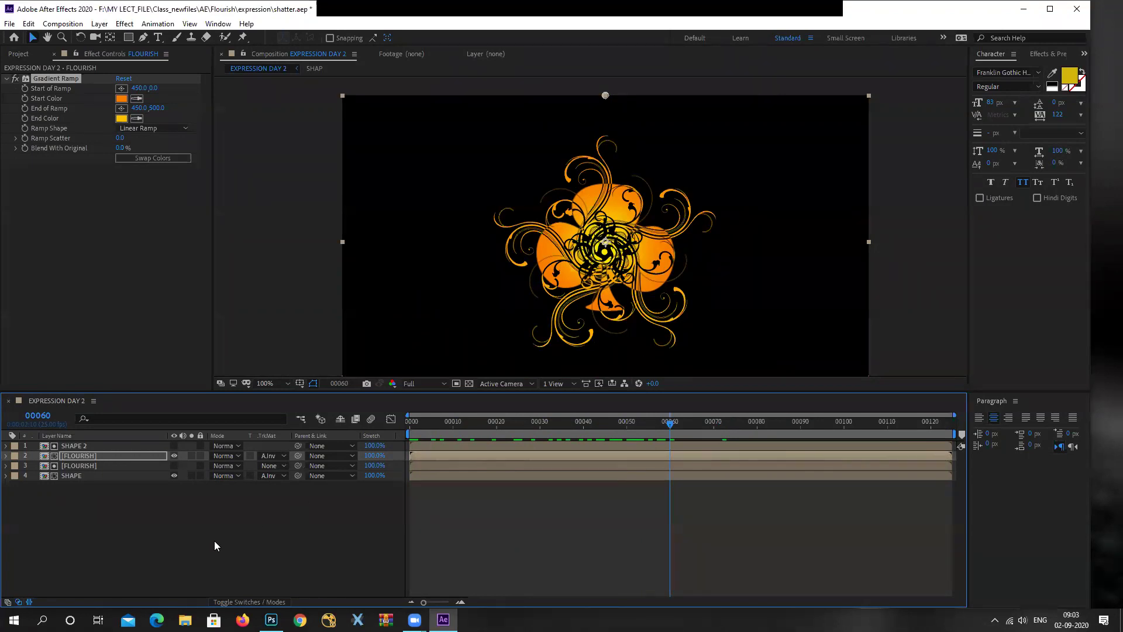
Pre-compose all four layers into a new composition named SHAPE_ANIMATION, moving all attributes into it
drag(233, 544, 67, 430)
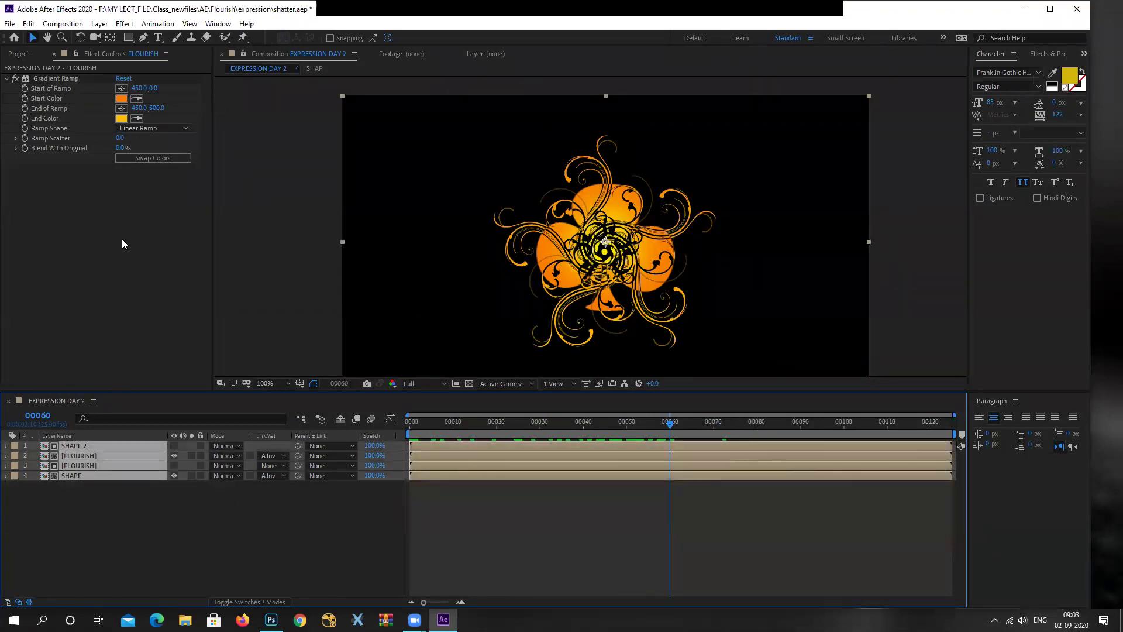
click(99, 25)
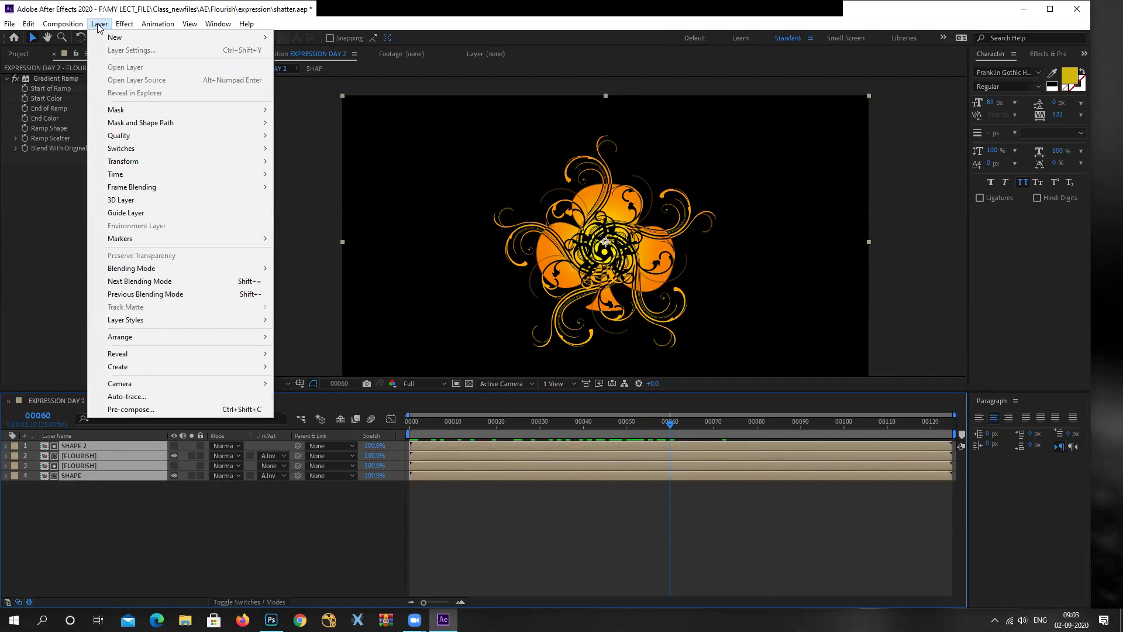
click(143, 410)
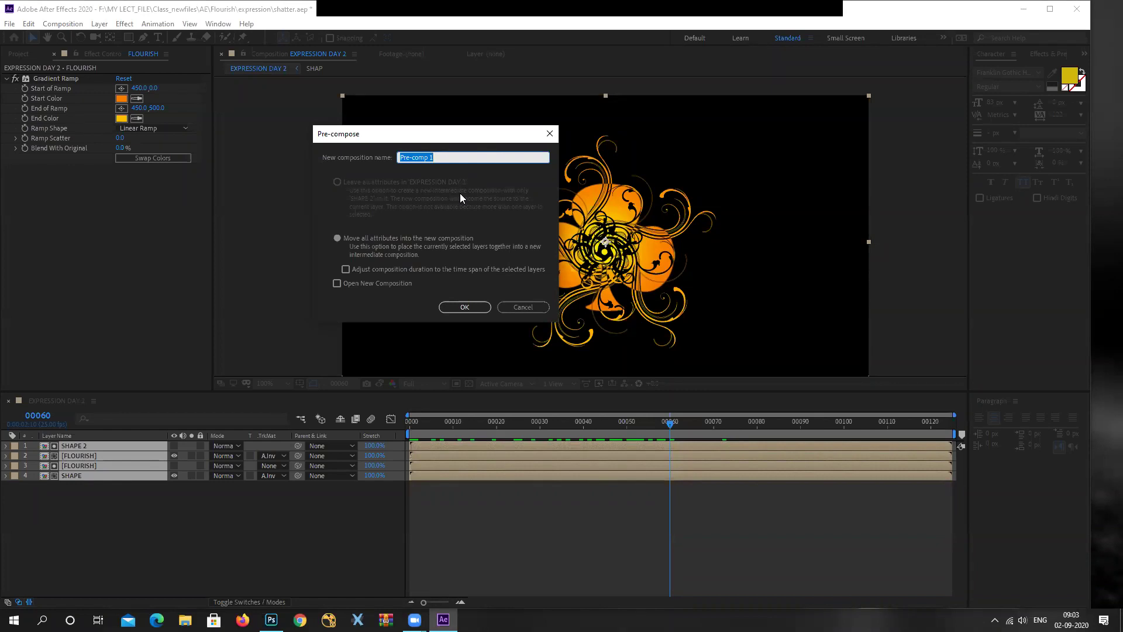
text(SHAPE_ANIMATION)
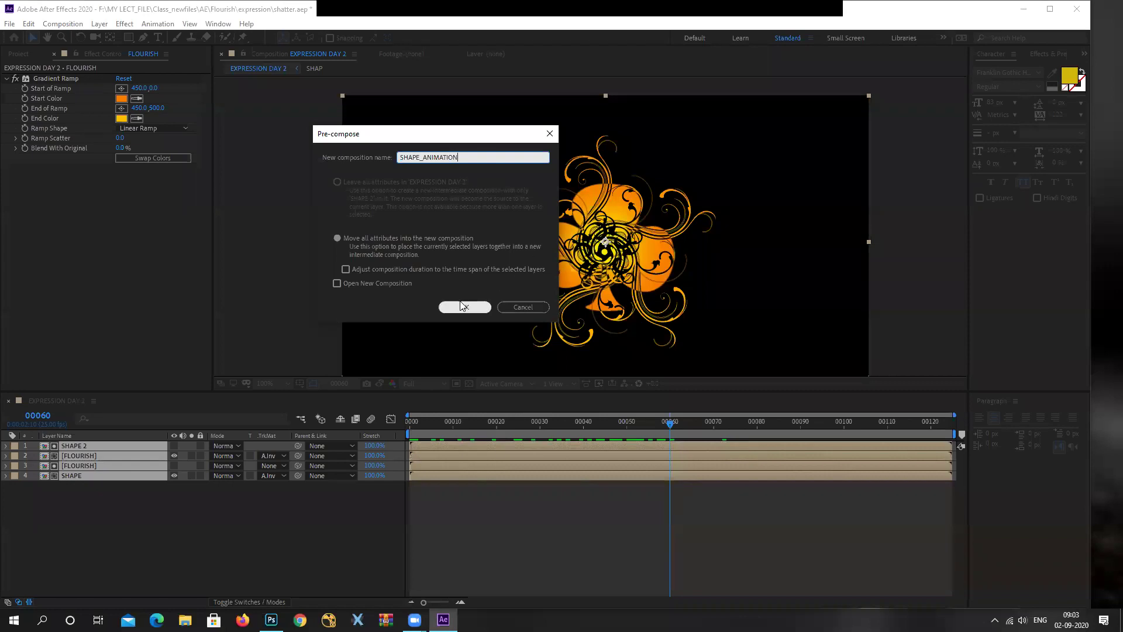
click(443, 308)
click(114, 483)
Open the SHAPE_ANIMATION composition and examine the club and flourish artwork up close
click(86, 447)
scroll(618, 258, up, 2)
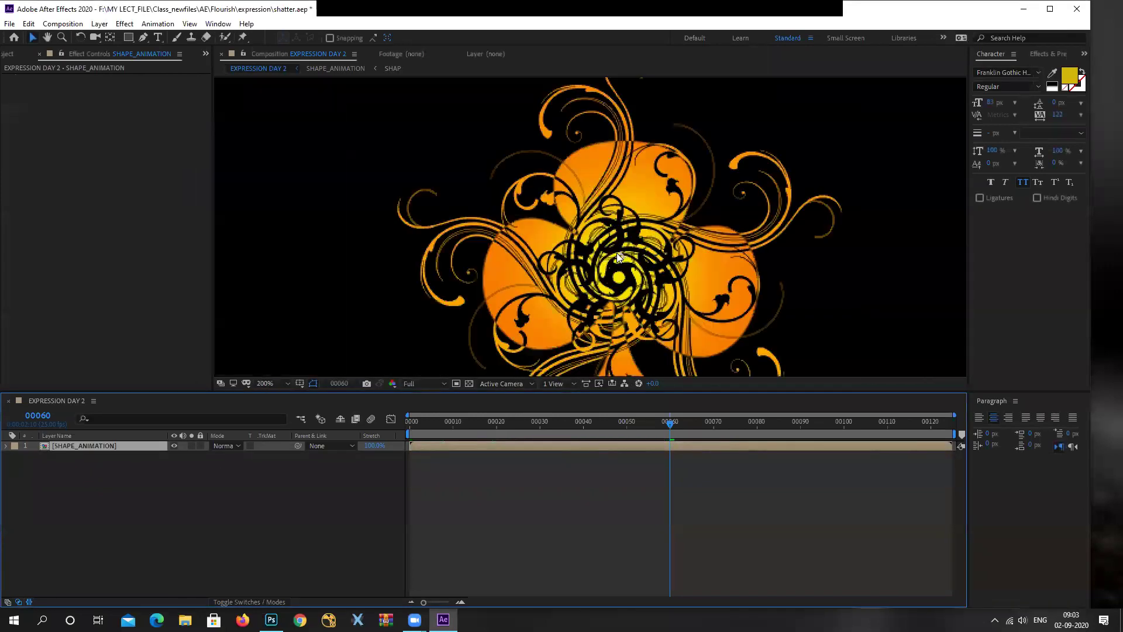
drag(617, 269, 607, 254)
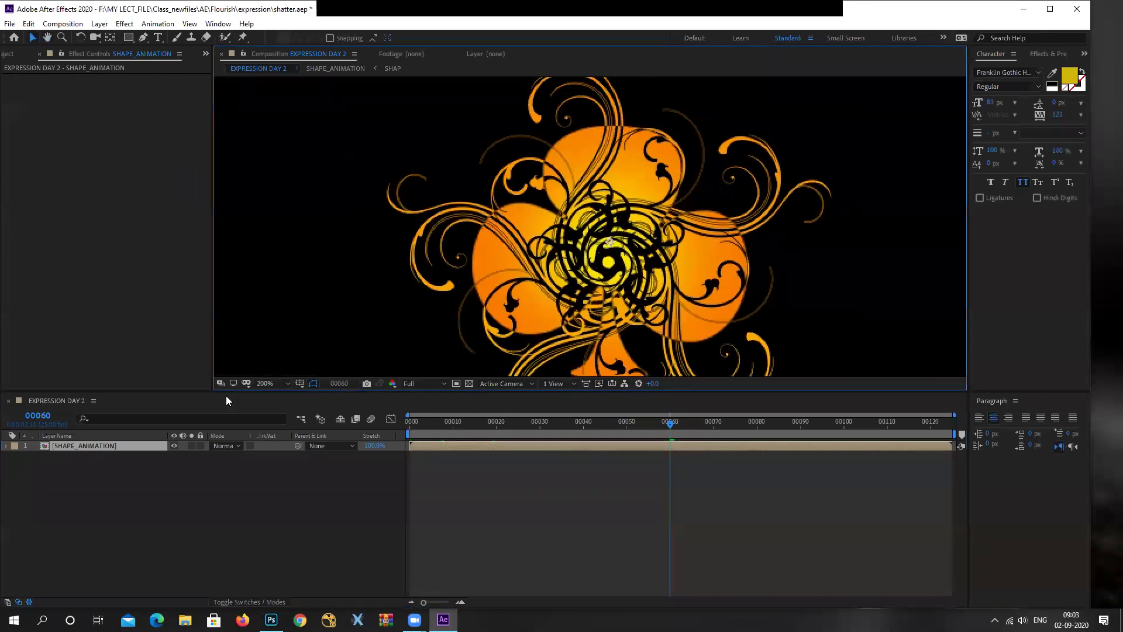
double_click(90, 445)
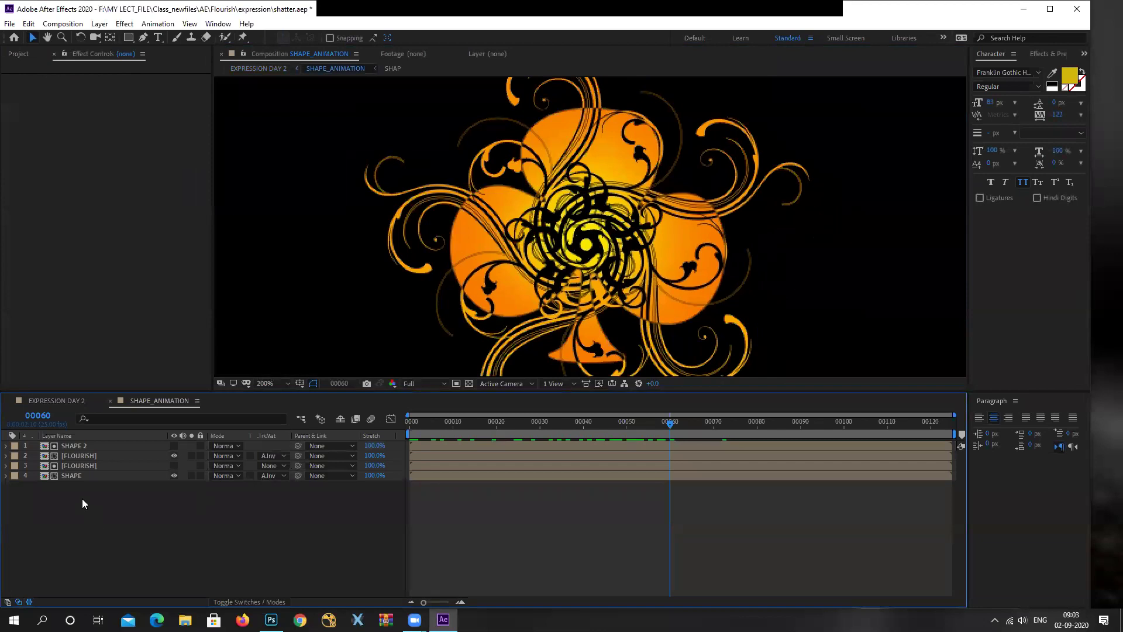
scroll(527, 215, up, 2)
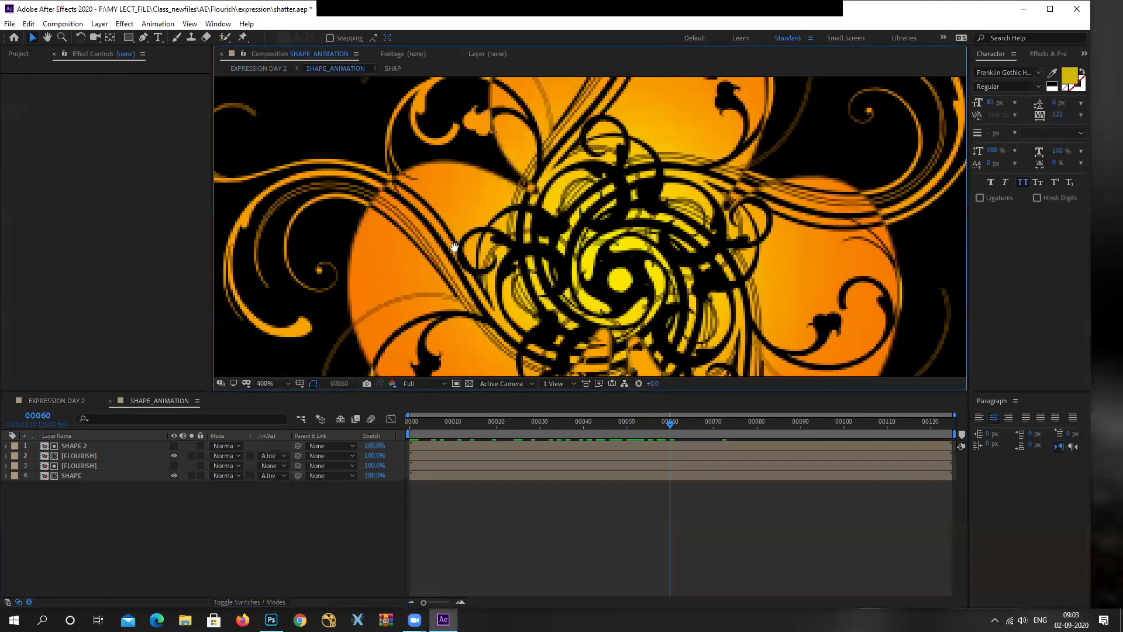
Turn on Collapse Transformations for both FLOURISH layers in the SHAPE_ANIMATION composition
drag(454, 247, 593, 300)
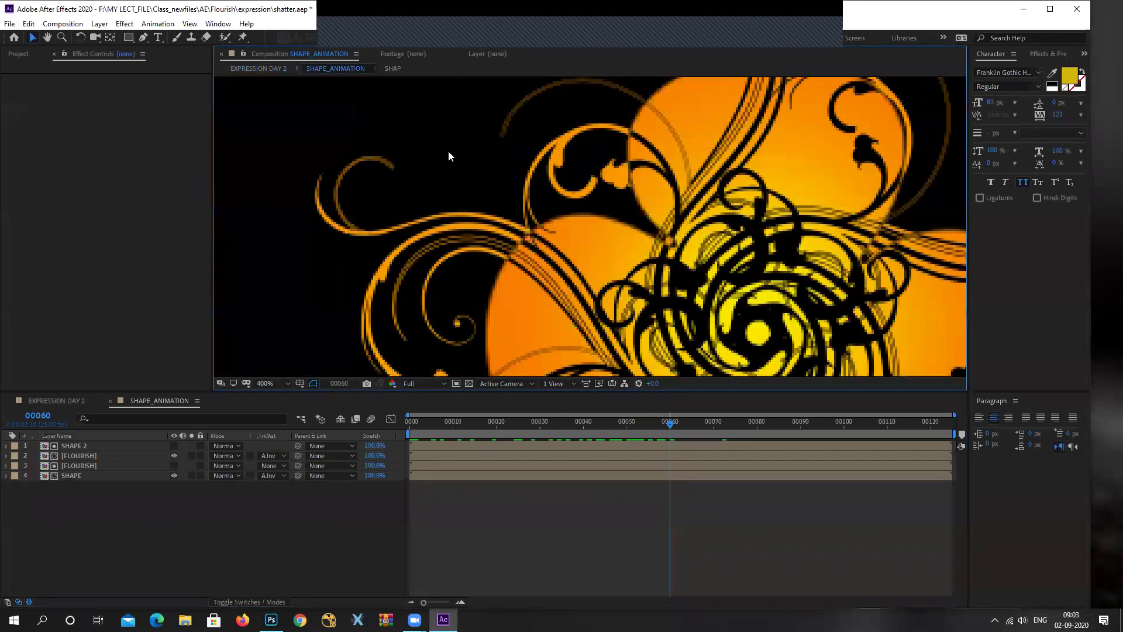
click(83, 467)
click(257, 600)
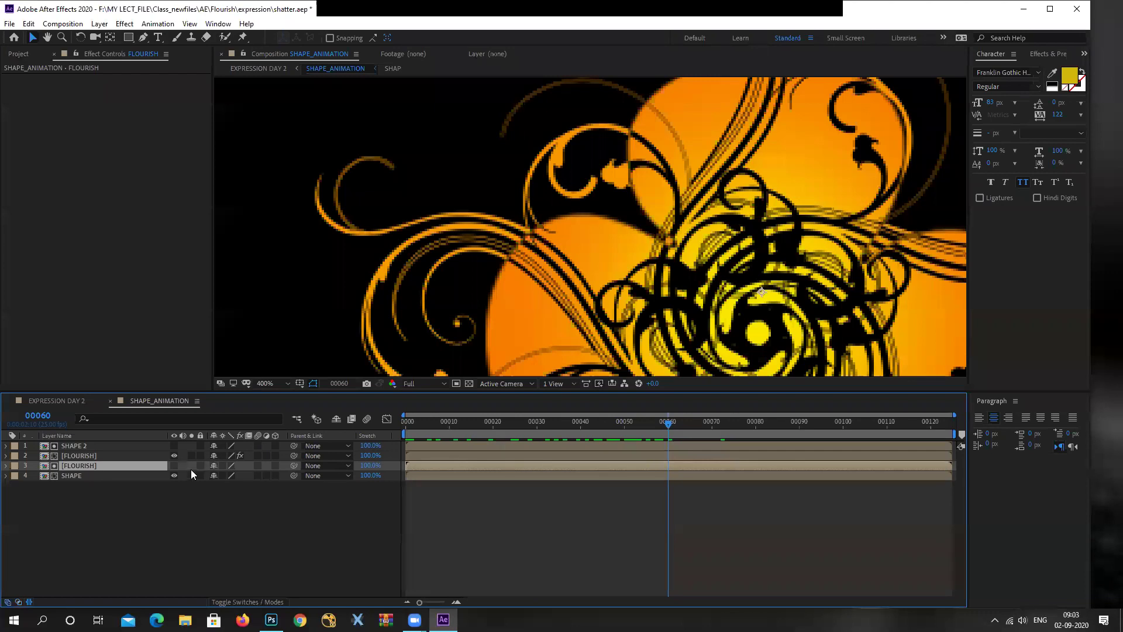
click(93, 457)
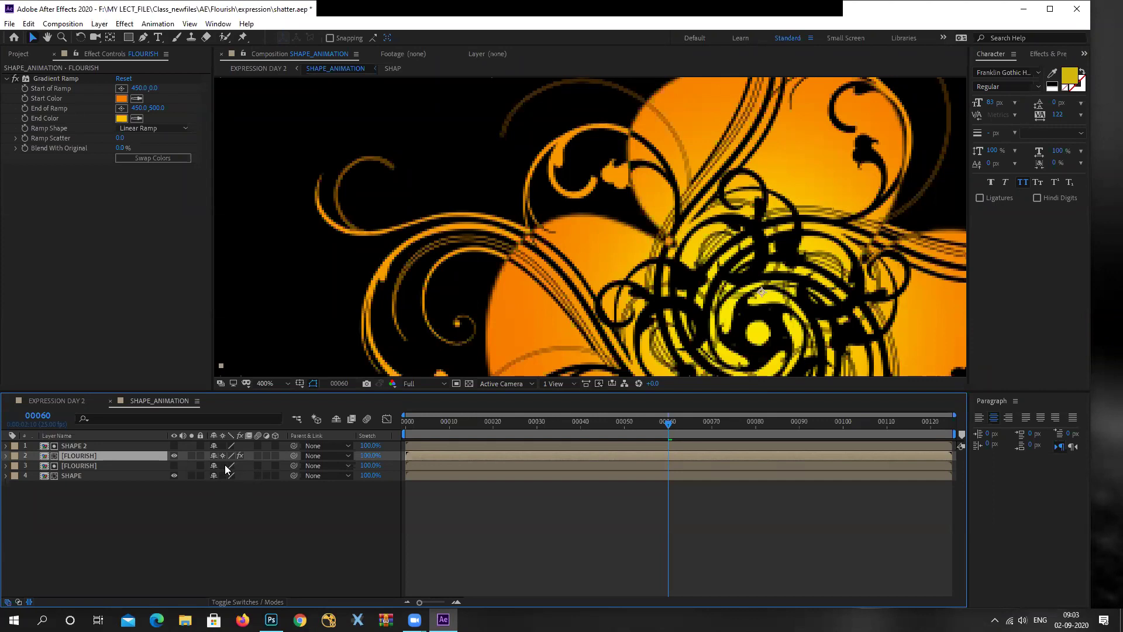
scroll(389, 196, down, 4)
scroll(410, 212, up, 1)
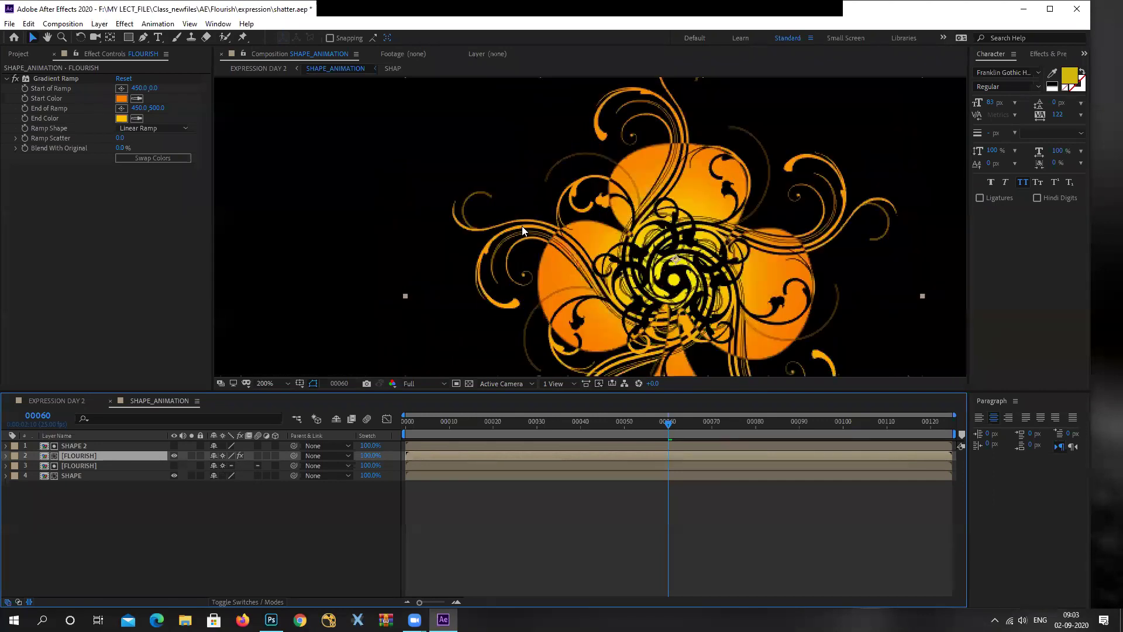
drag(549, 222, 530, 221)
scroll(537, 239, down, 1)
scroll(574, 239, up, 1)
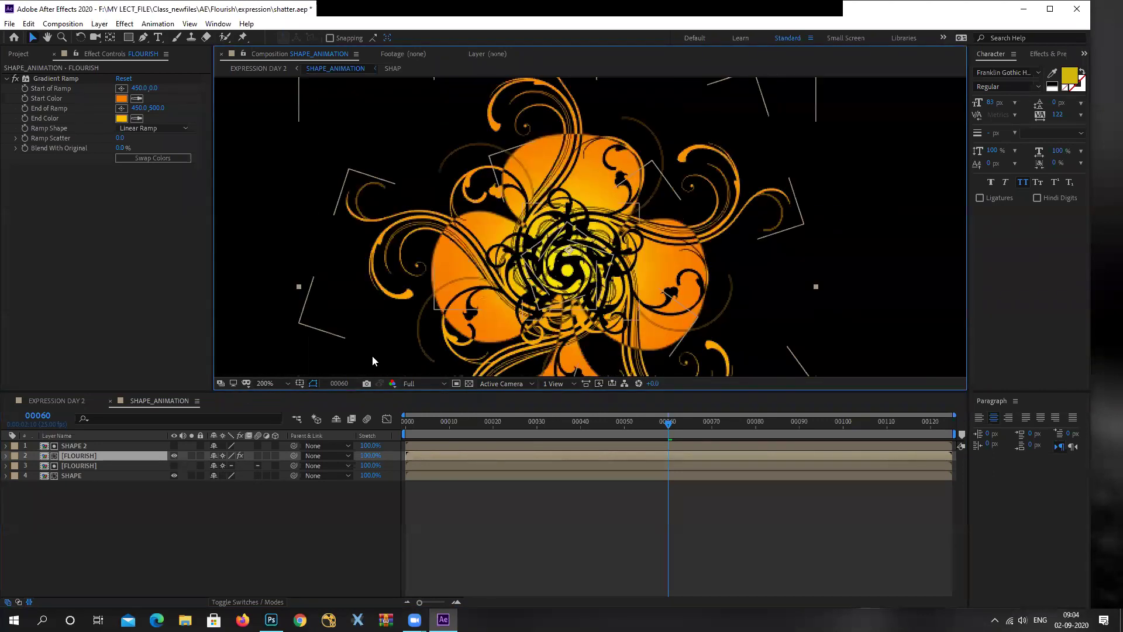
Open the nested FLOURISH composition to look over its layers and return to SHAPE_ANIMATION
double_click(84, 457)
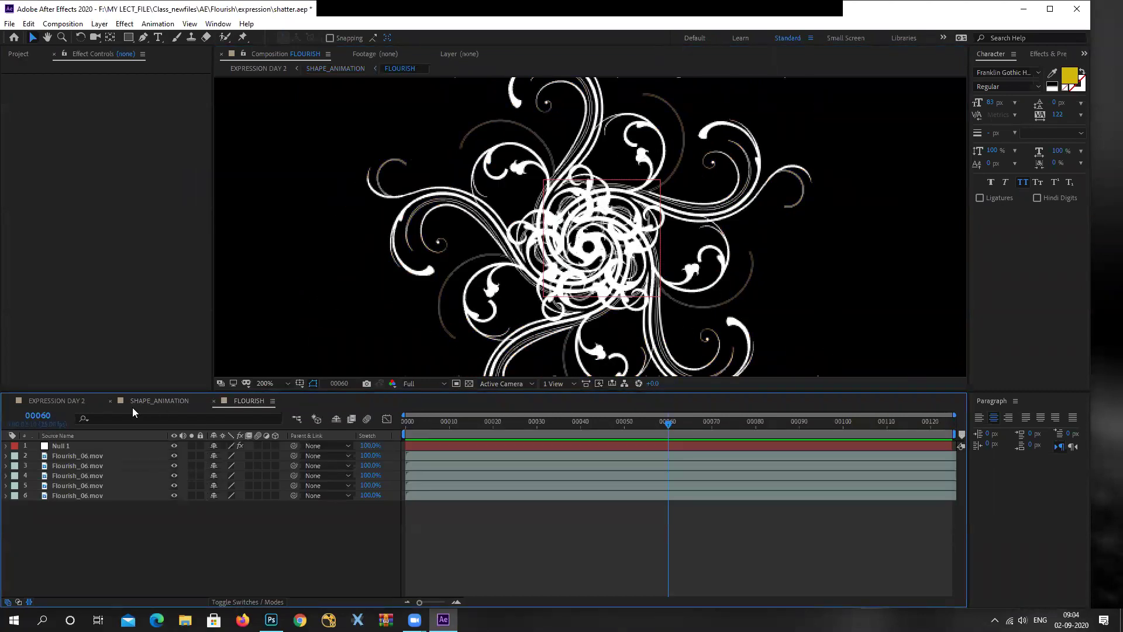
click(159, 401)
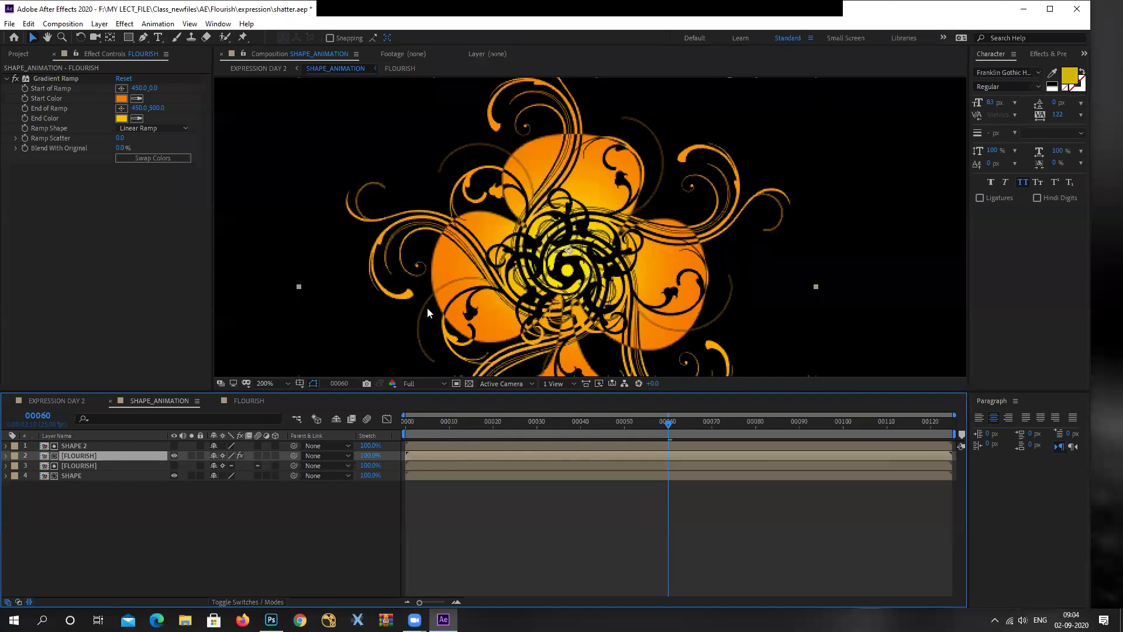
click(222, 466)
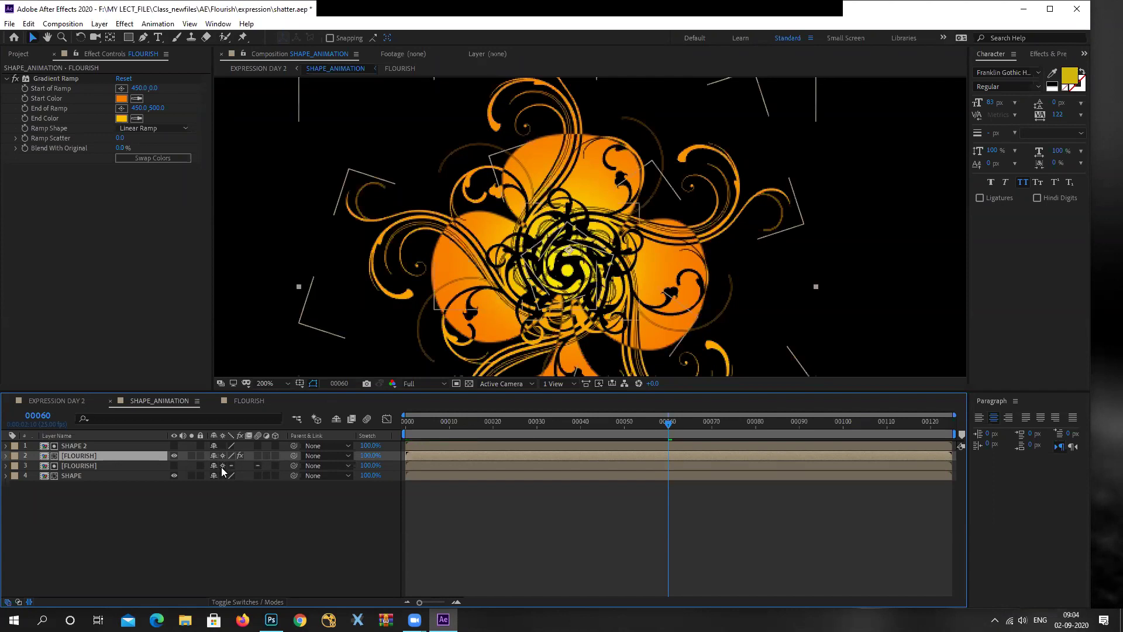
Return to the EXPRESSION DAY 2 composition and add a null object above the SHAPE_ANIMATION layer
click(69, 401)
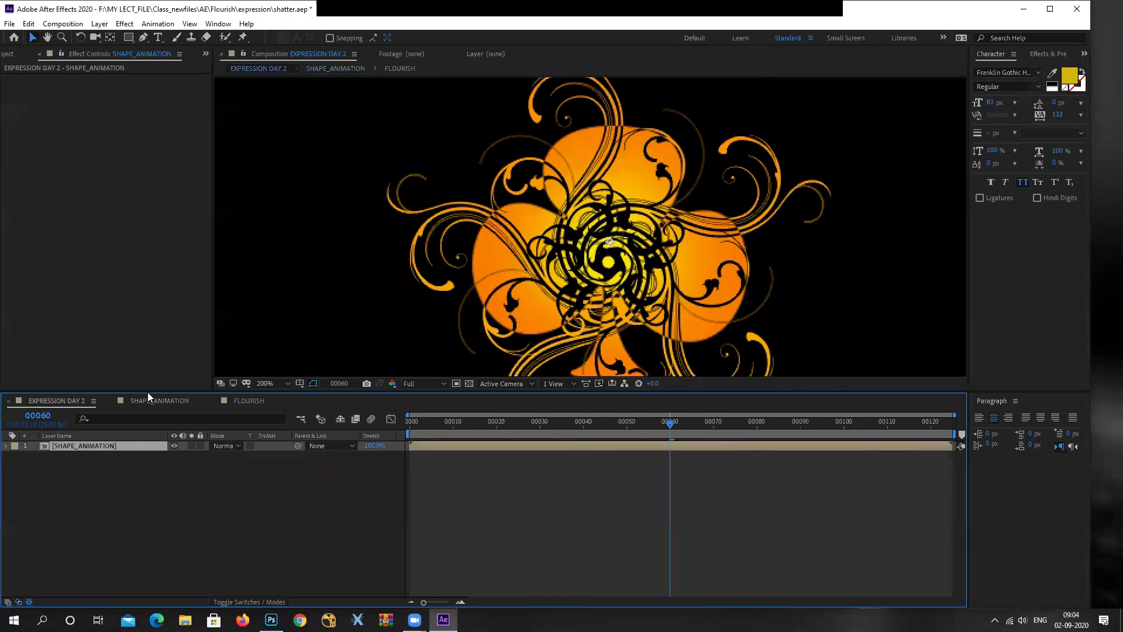
scroll(669, 222, down, 3)
scroll(653, 261, up, 2)
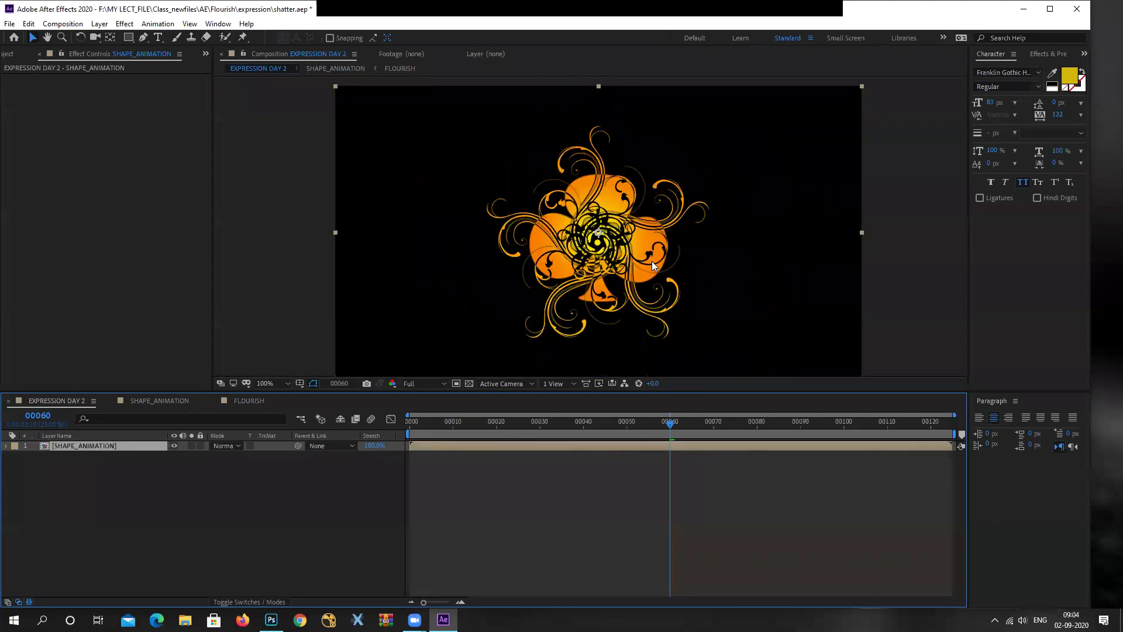
drag(651, 261, 623, 252)
click(159, 476)
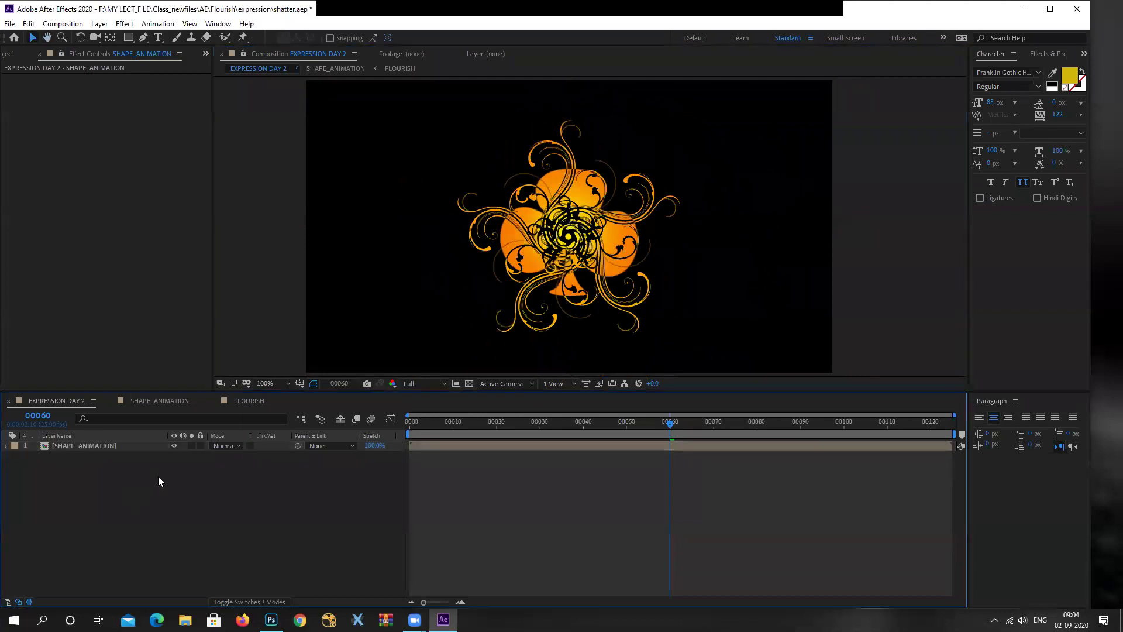
right_click(97, 507)
mouse_move(220, 381)
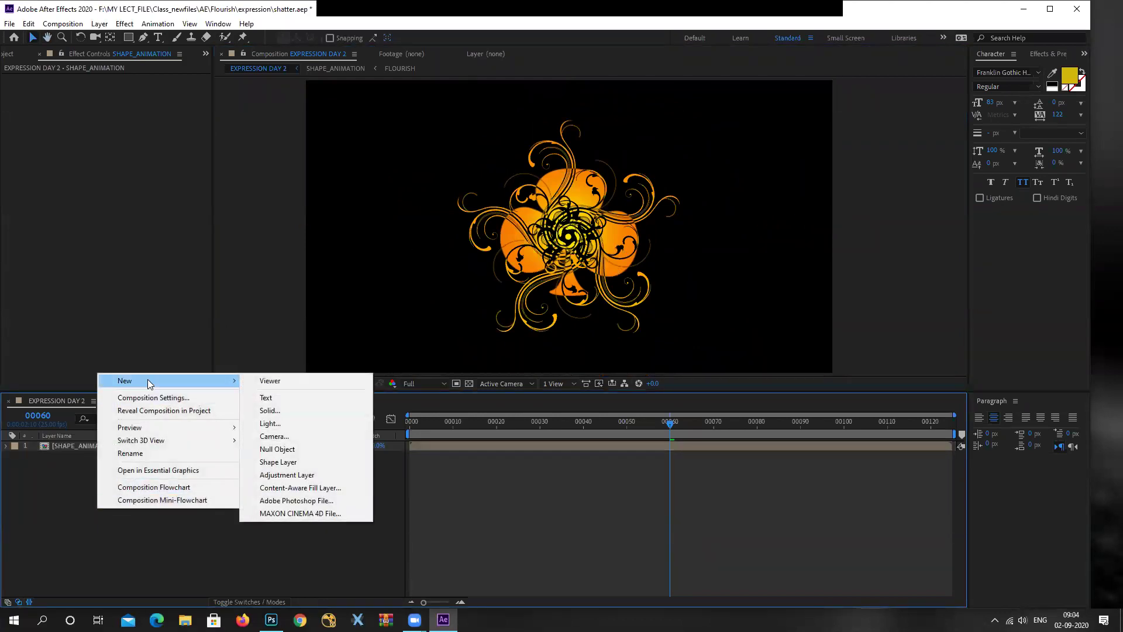
click(287, 448)
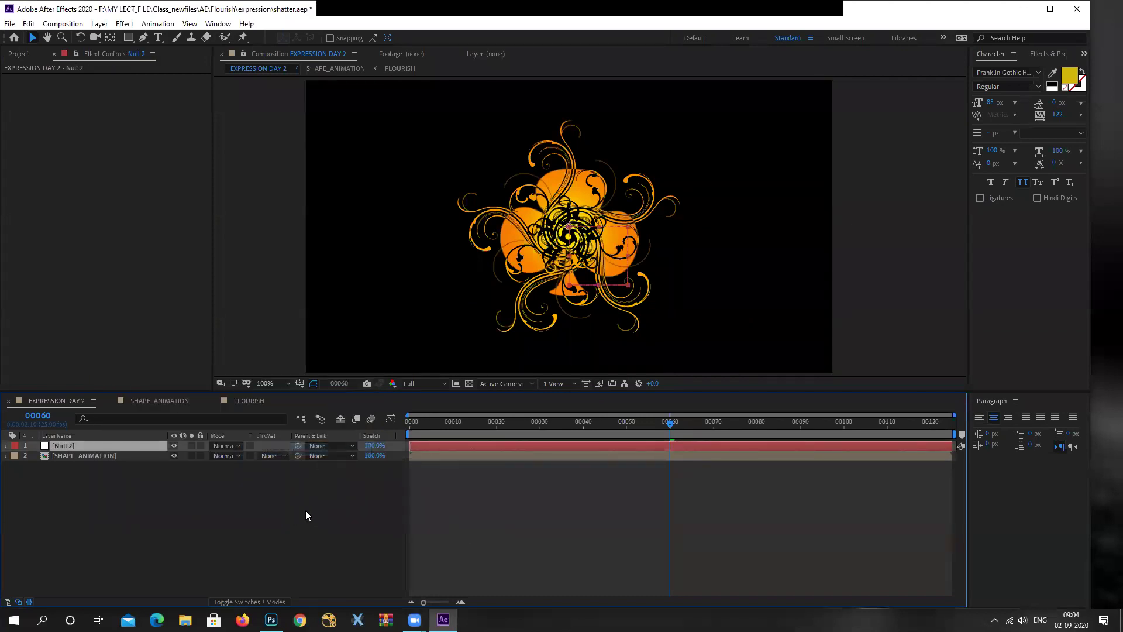
Go to frame 49 and apply a Slider Control expression effect to the null layer
drag(655, 418, 624, 454)
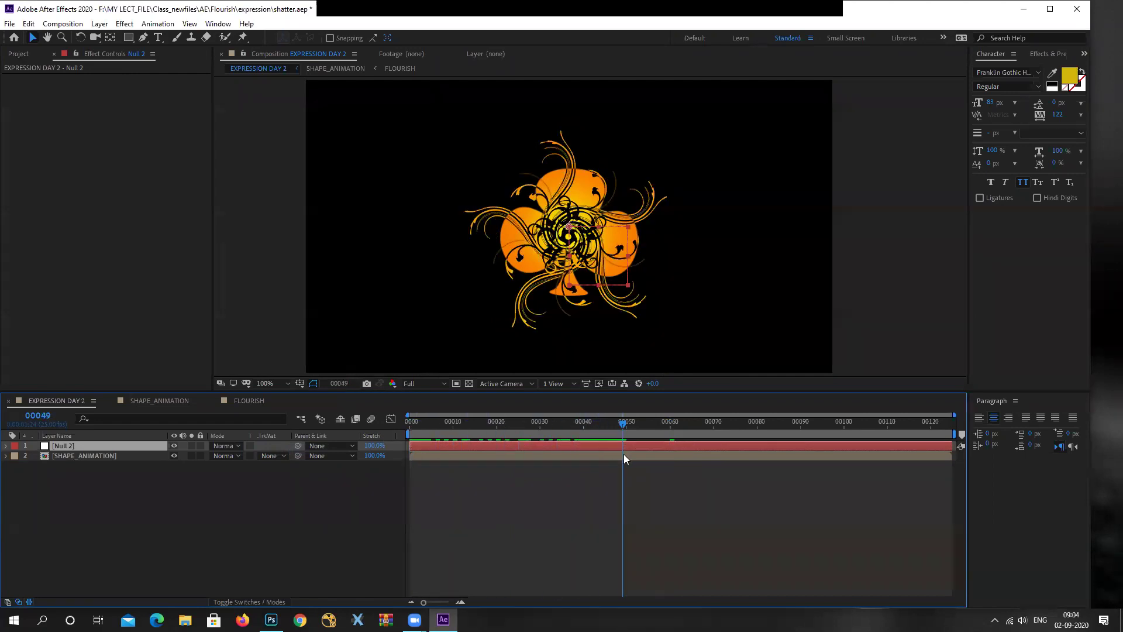
click(108, 489)
click(76, 448)
click(124, 25)
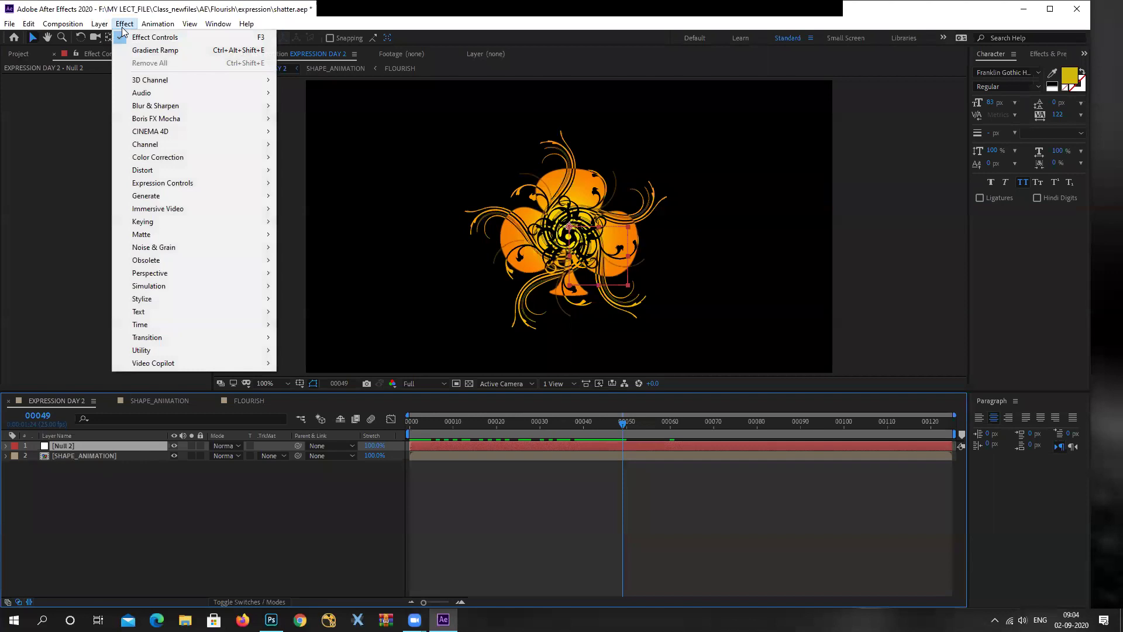
mouse_move(240, 183)
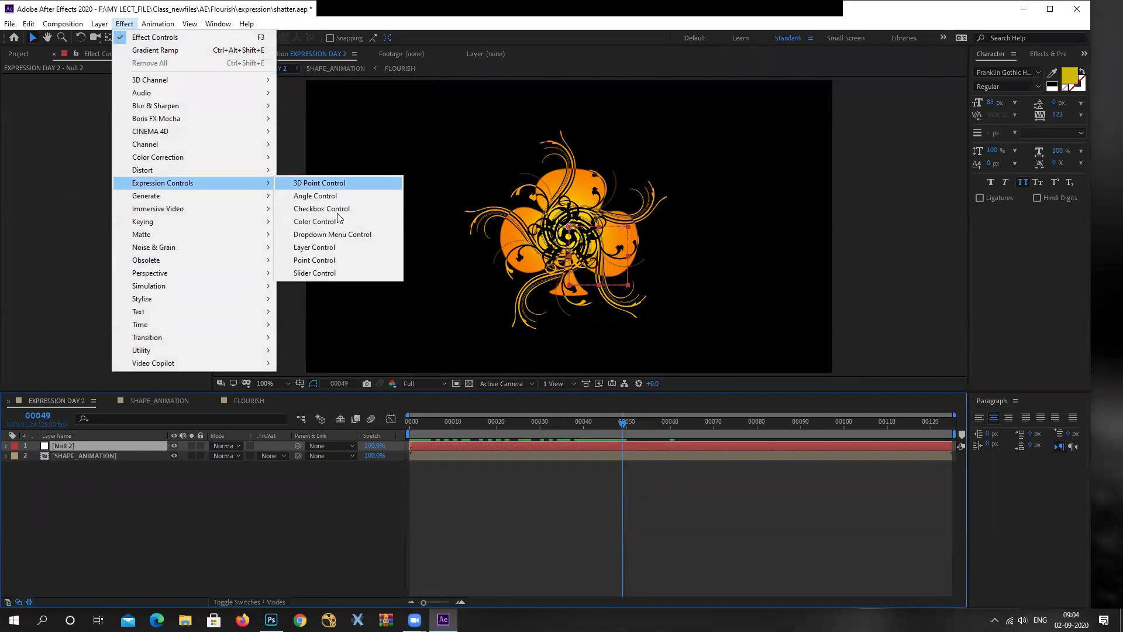
click(315, 273)
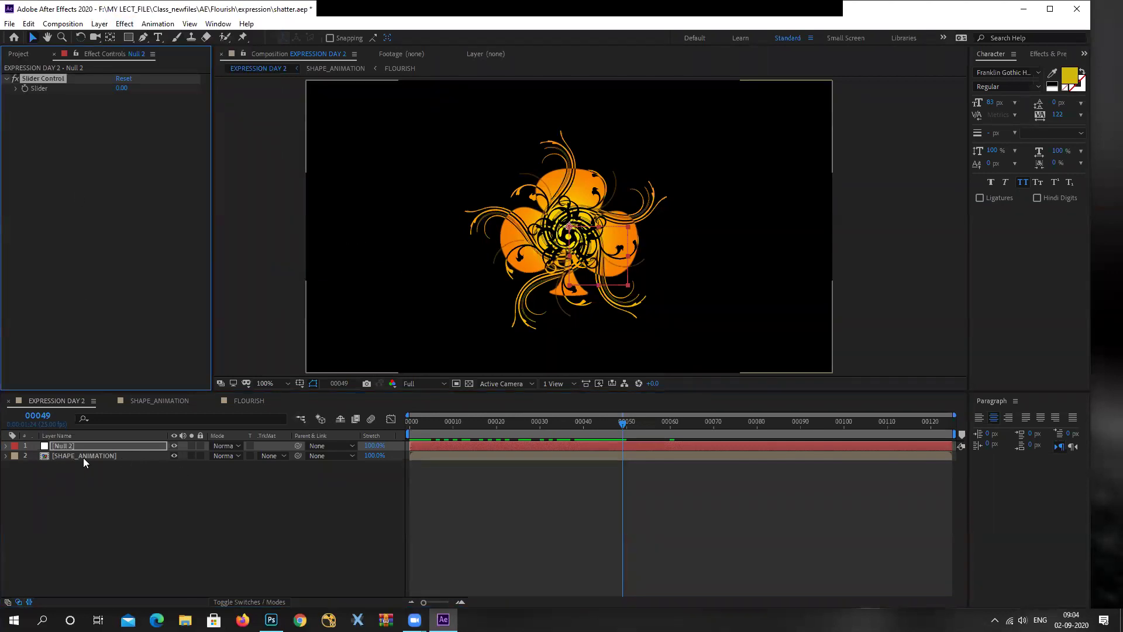
Scale the SHAPE_ANIMATION layer to 70% and turn on its Collapse Transformations switch
click(83, 457)
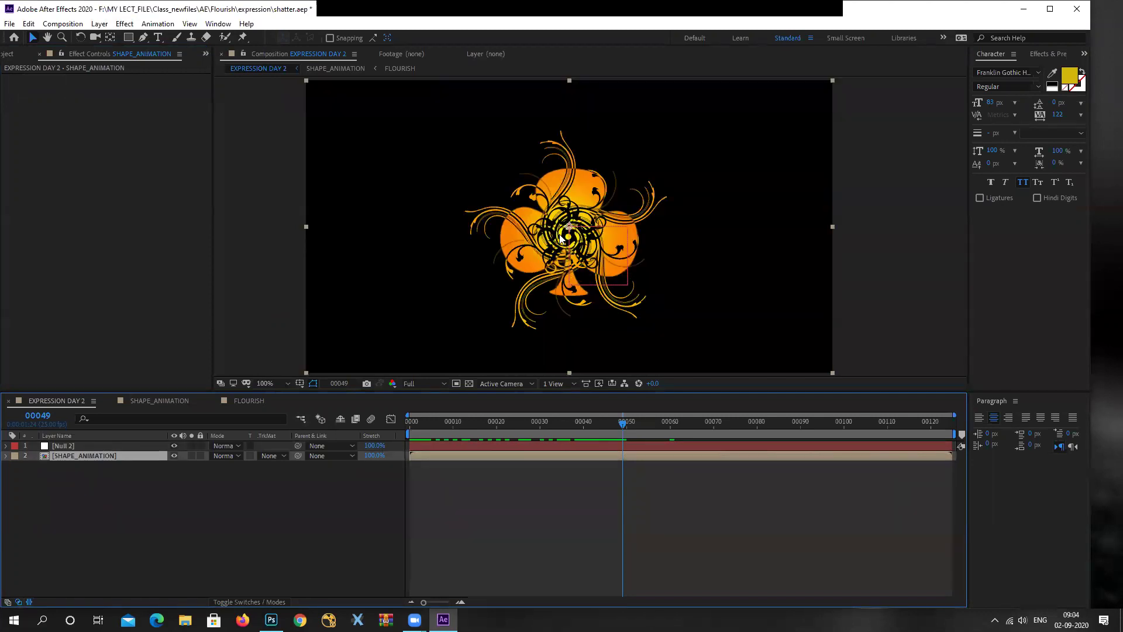
key(s)
drag(243, 466, 227, 466)
click(269, 602)
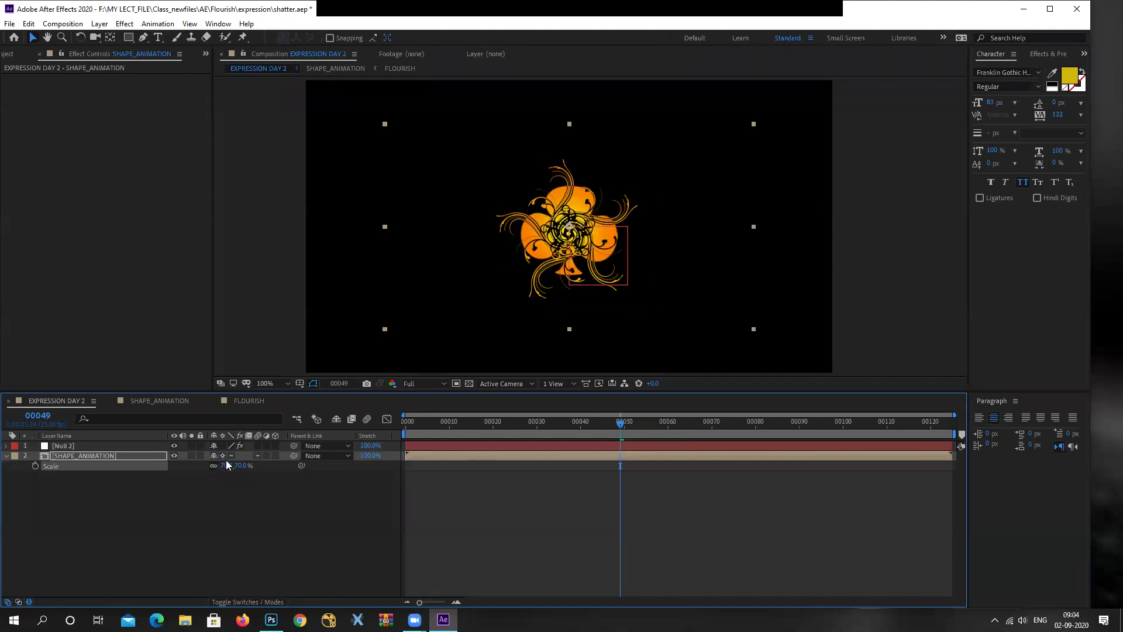
scroll(629, 214, up, 1)
scroll(595, 189, down, 1)
scroll(329, 311, up, 1)
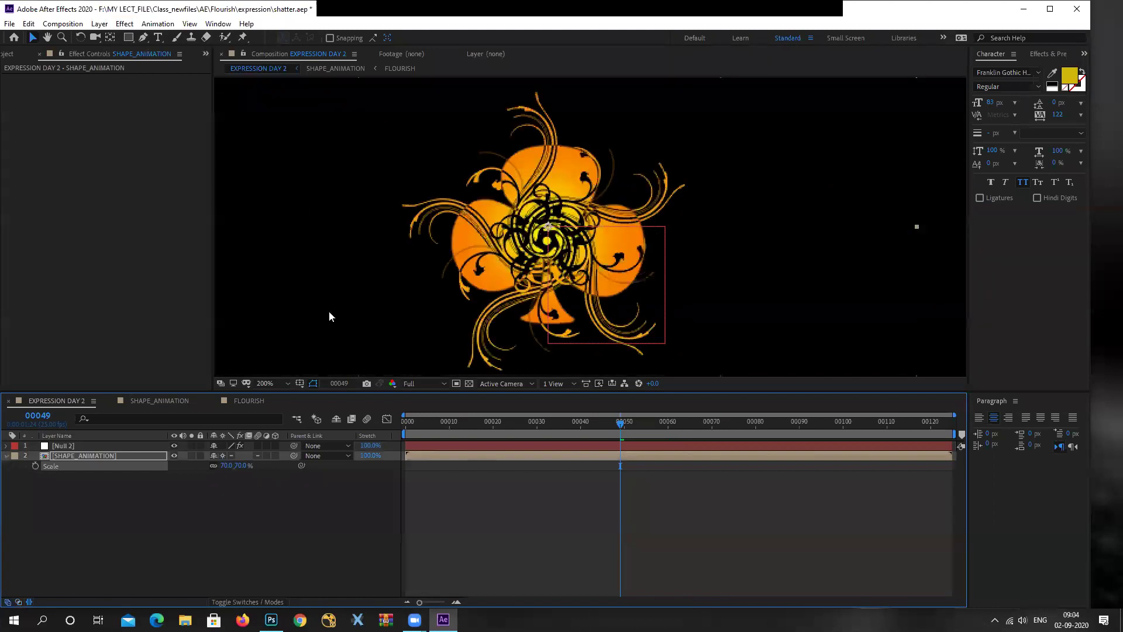
key(Return)
scroll(680, 197, down, 1)
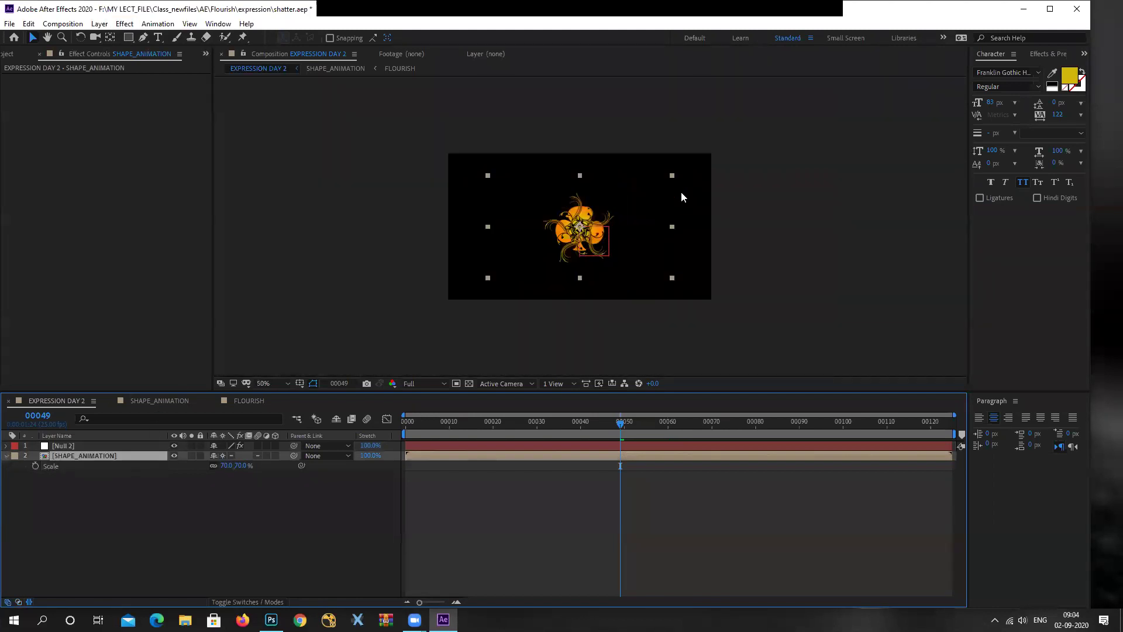
scroll(681, 197, up, 1)
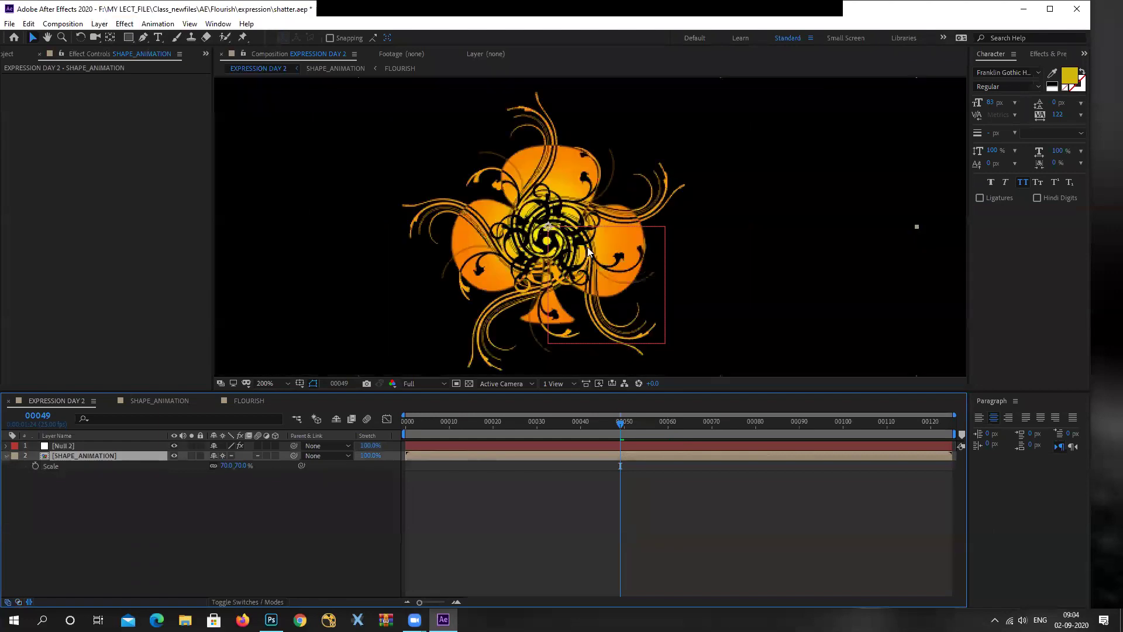
Move the SHAPE_ANIMATION layer's anchor point from the club's center to just below its stem with the Pan Behind tool
click(109, 37)
drag(548, 227, 545, 354)
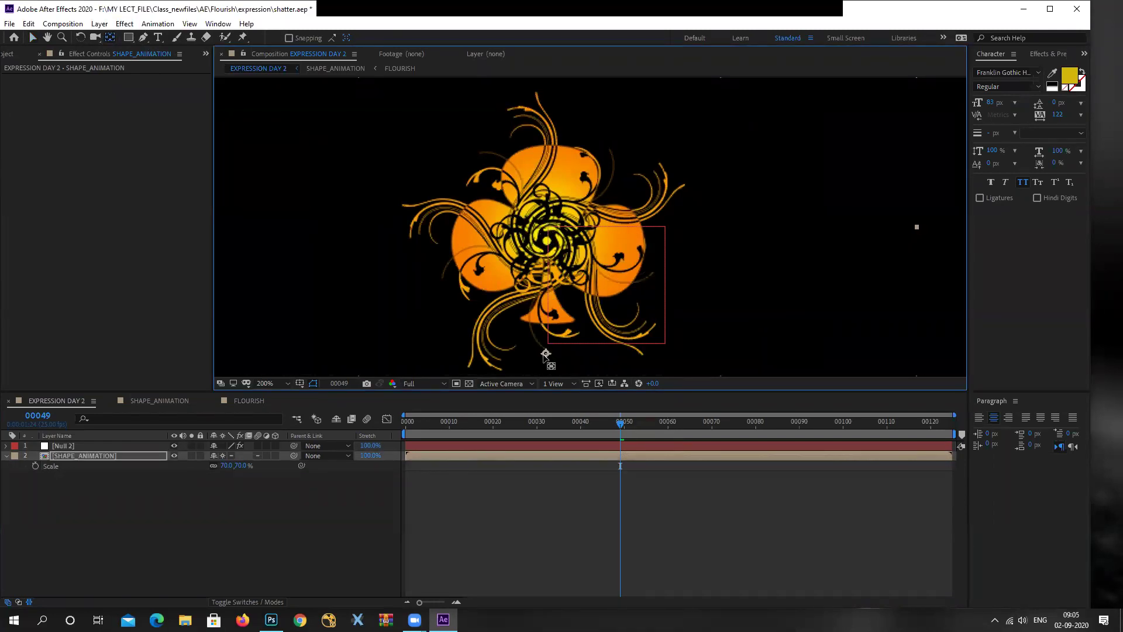
scroll(607, 251, down, 1)
scroll(605, 245, up, 1)
Turn on Collapse Transformations for the SHAPE and SHAPE 2 layers inside SHAPE_ANIMATION and return to EXPRESSION DAY 2
double_click(126, 457)
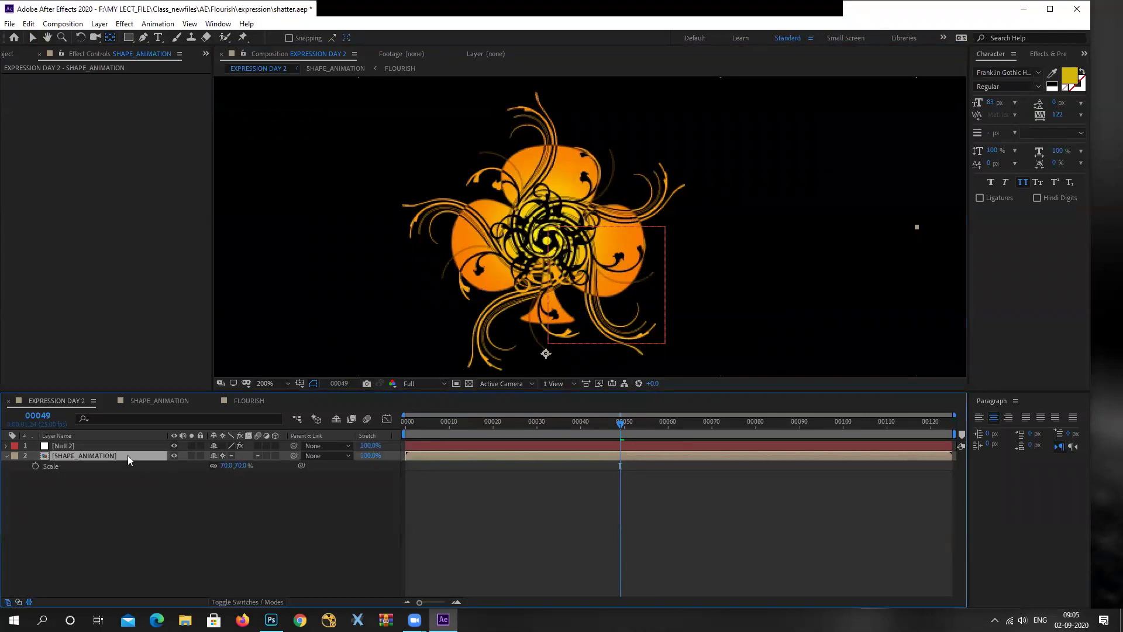
click(222, 475)
click(223, 445)
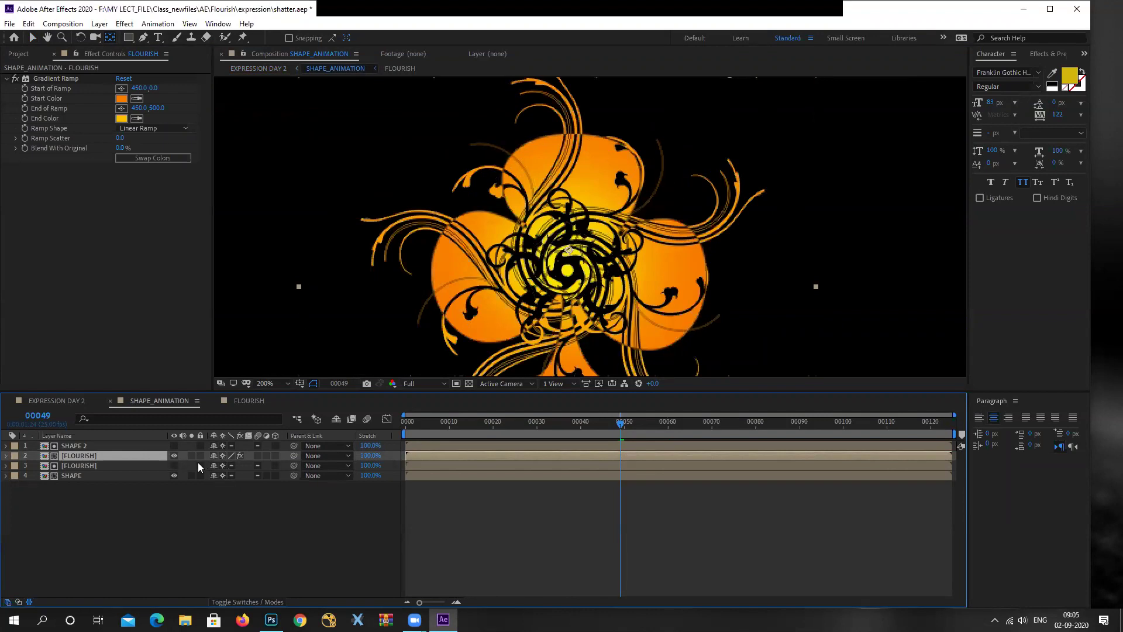
click(75, 401)
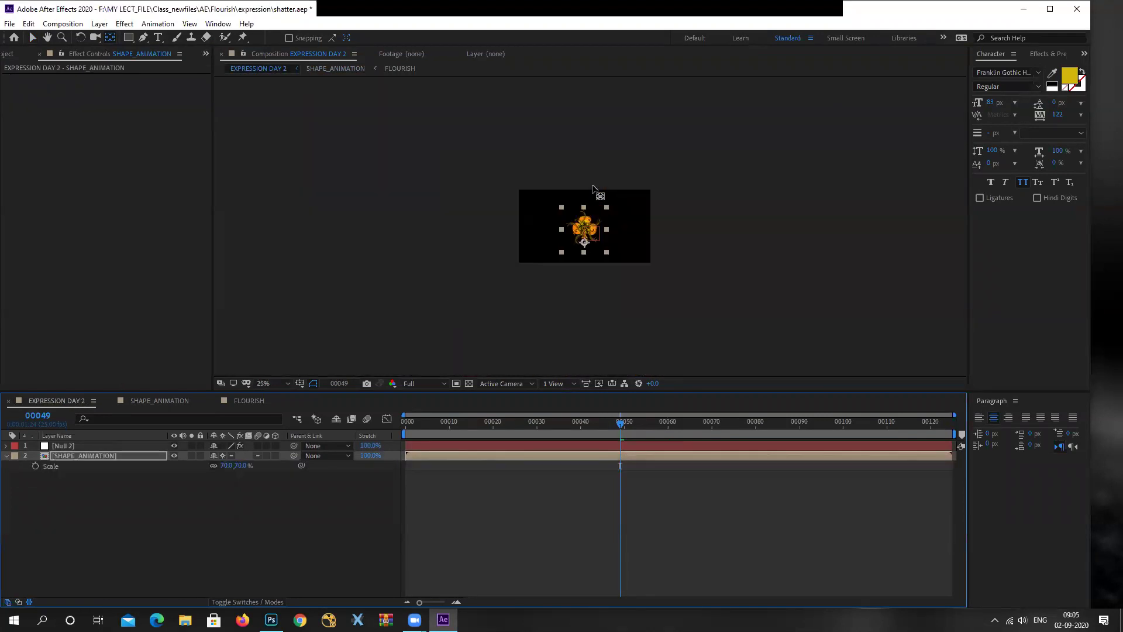
Switch Collapse Transformations off and back on for the SHAPE_ANIMATION layer, checking its nested layers in between
click(223, 455)
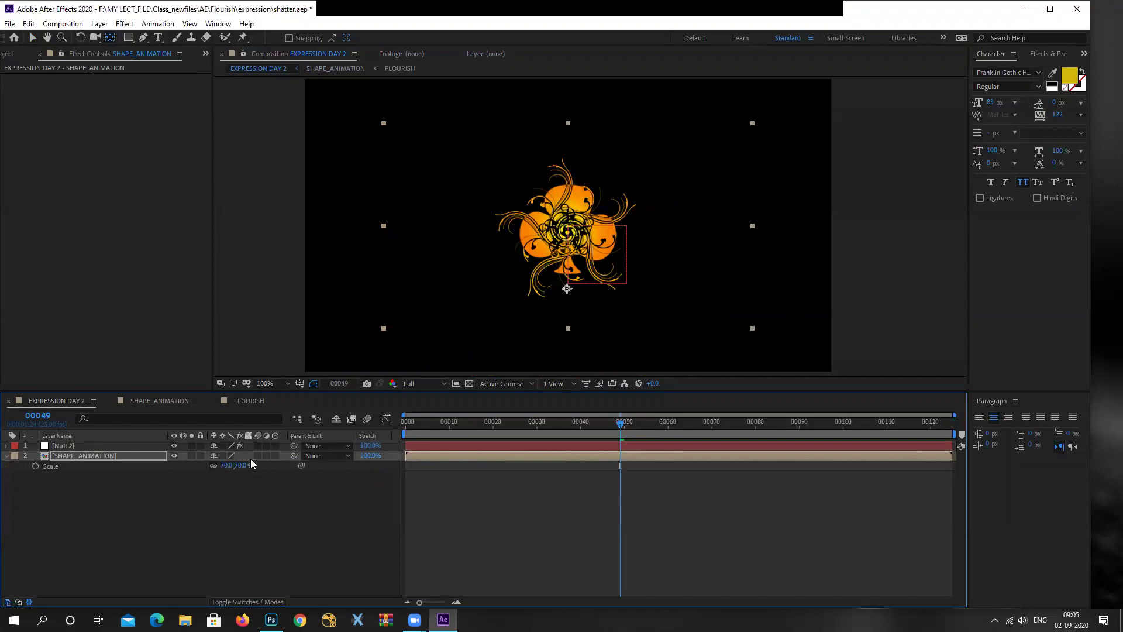
double_click(95, 457)
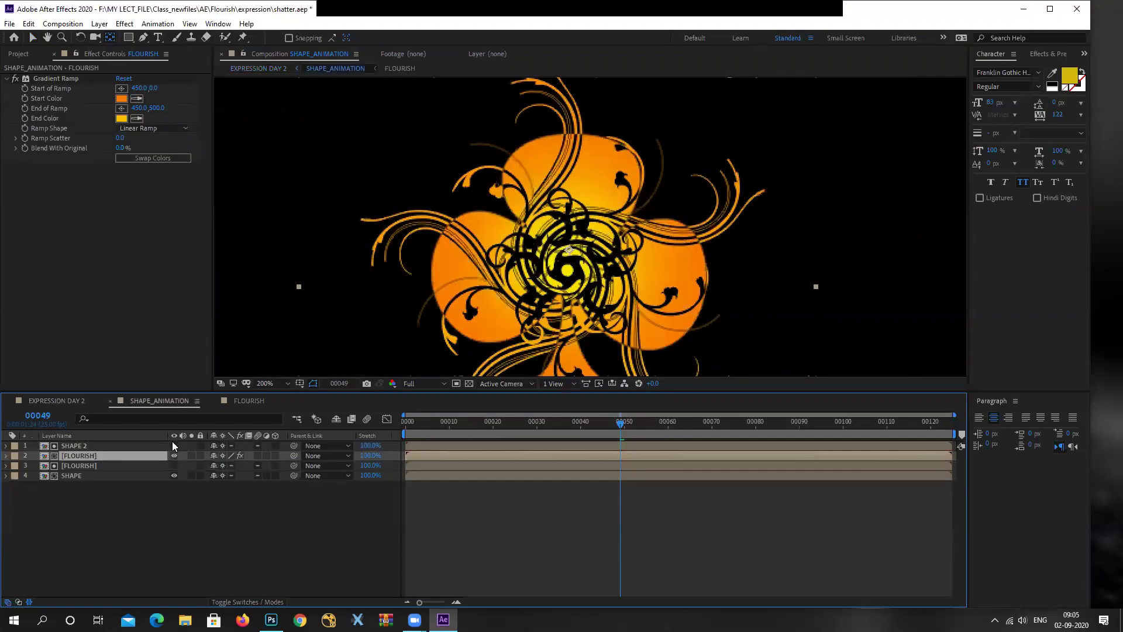
click(57, 400)
click(83, 471)
click(101, 456)
click(222, 456)
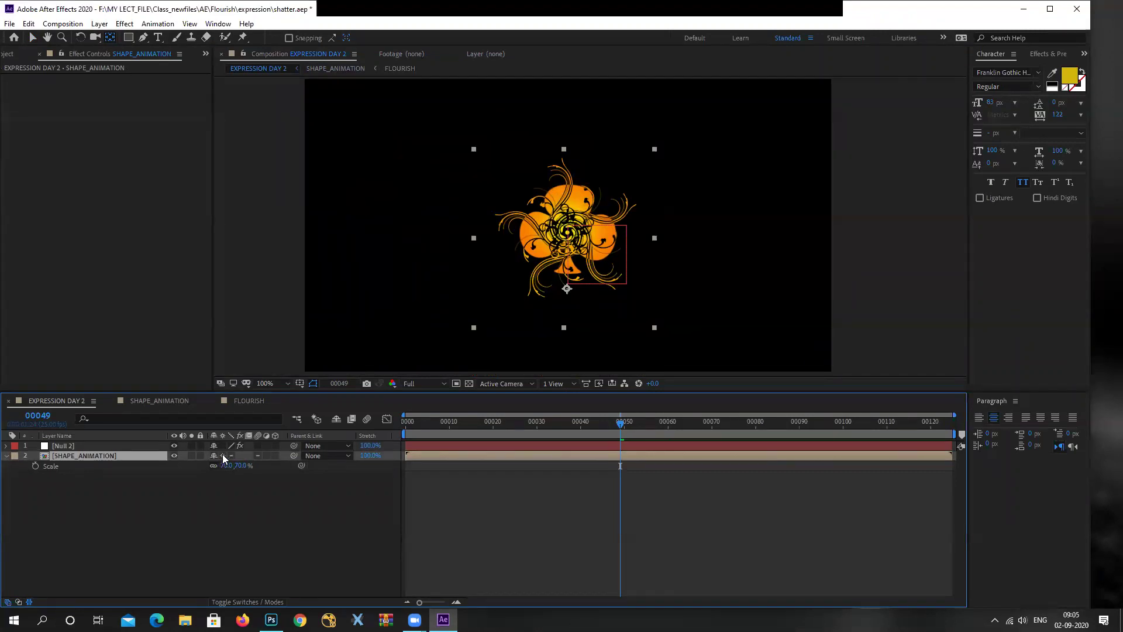
Scrub the animation to frame 59 and nudge the SHAPE_ANIMATION layer's anchor point slightly below the club's stem
scroll(614, 216, up, 2)
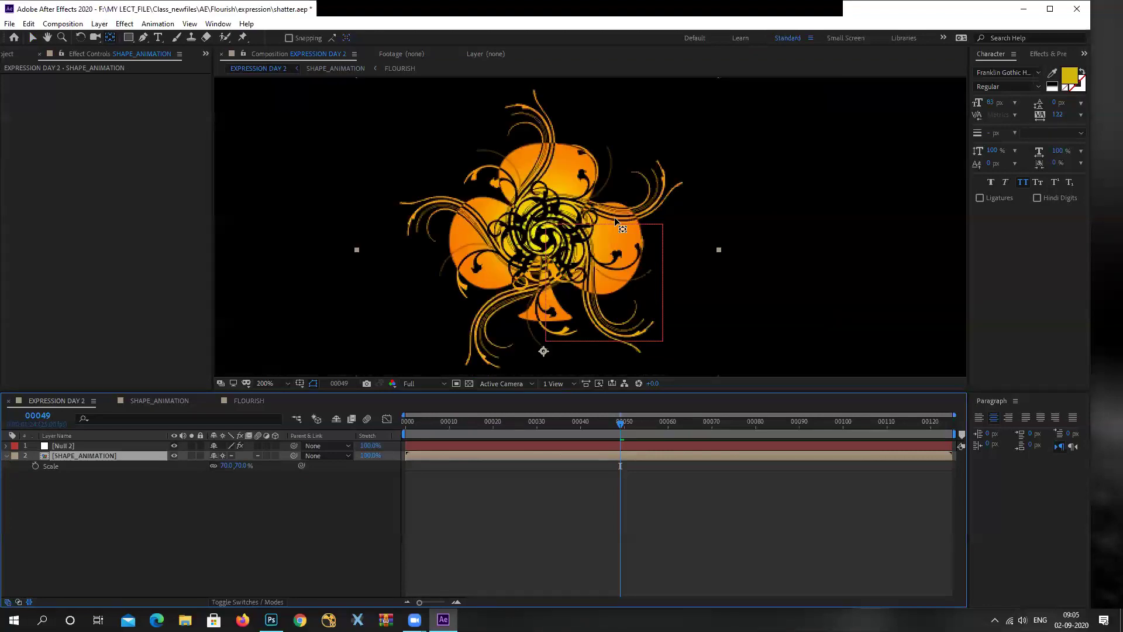
scroll(614, 216, down, 4)
drag(553, 423, 467, 438)
key(Home)
key(slash)
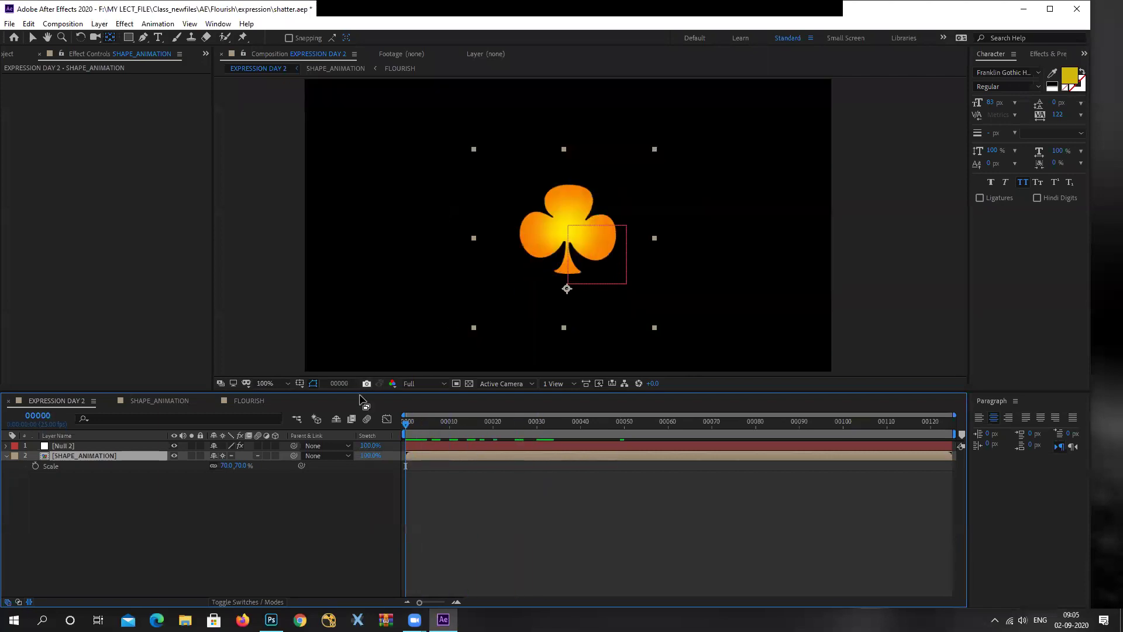
drag(414, 427, 665, 455)
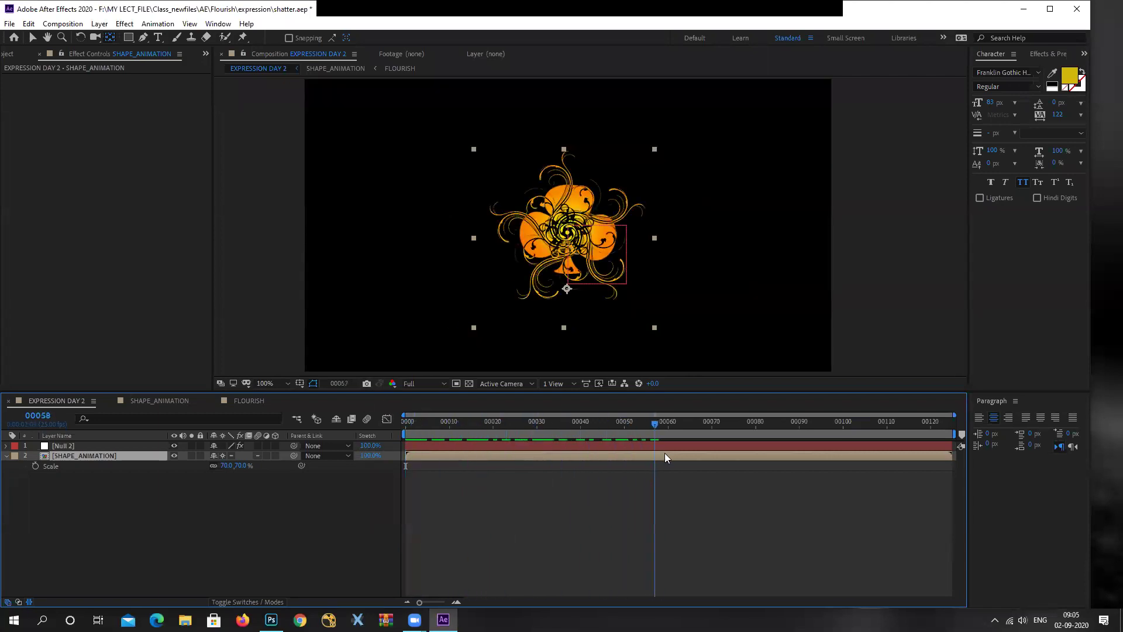
key(period)
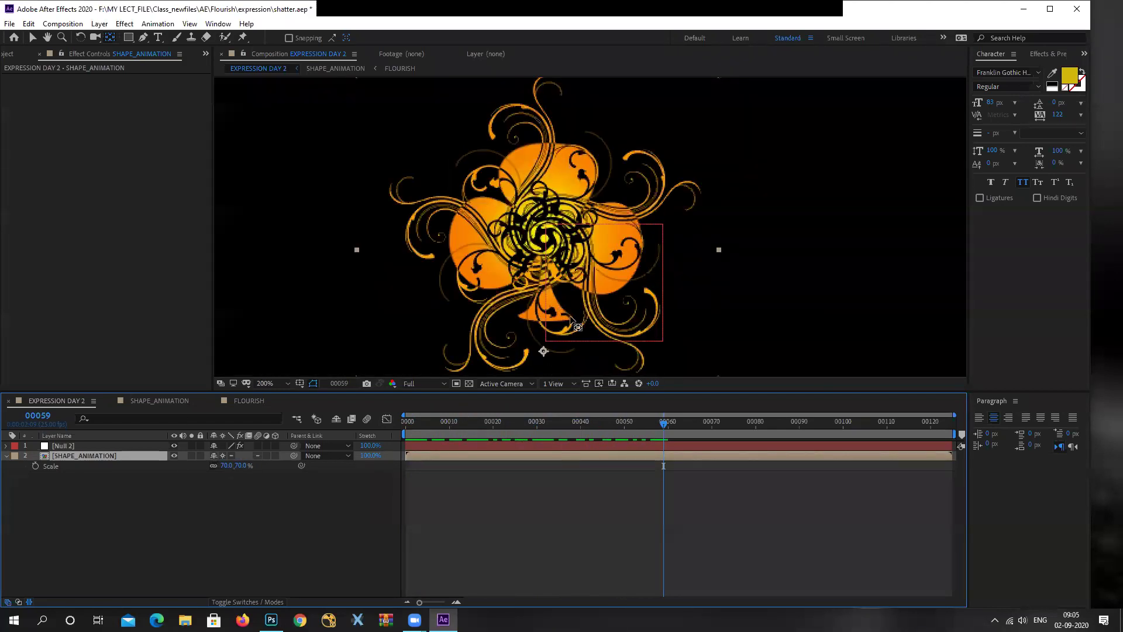
drag(542, 353, 543, 355)
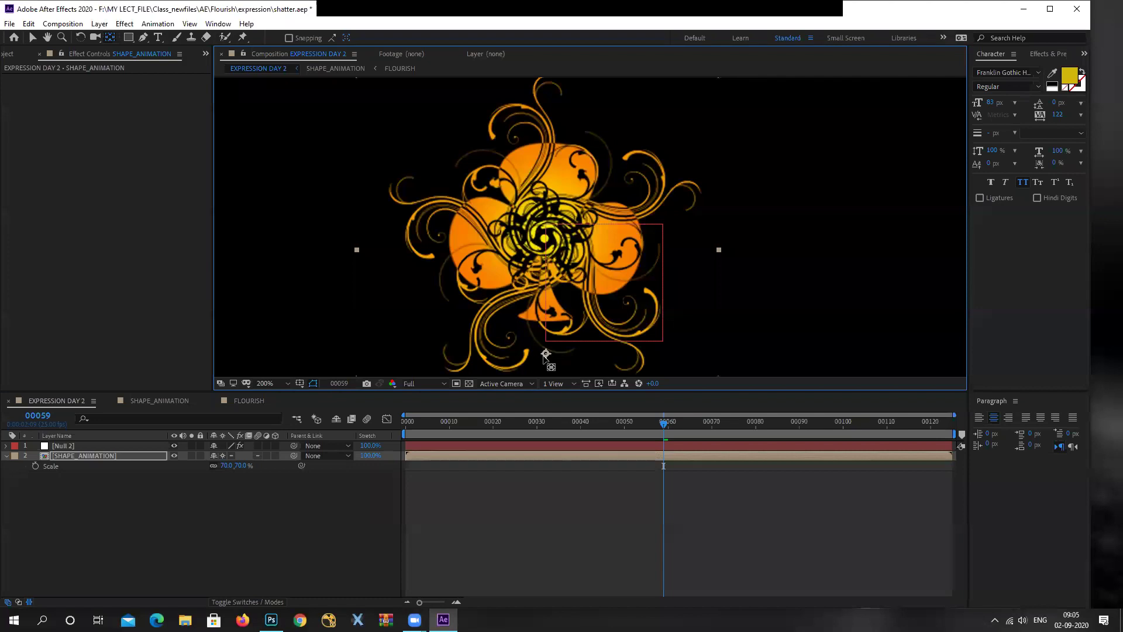
Add a Rotation expression to SHAPE_ANIMATION that multiplies index by the Slider Control value of Null 2
click(86, 455)
key(r)
click(85, 449)
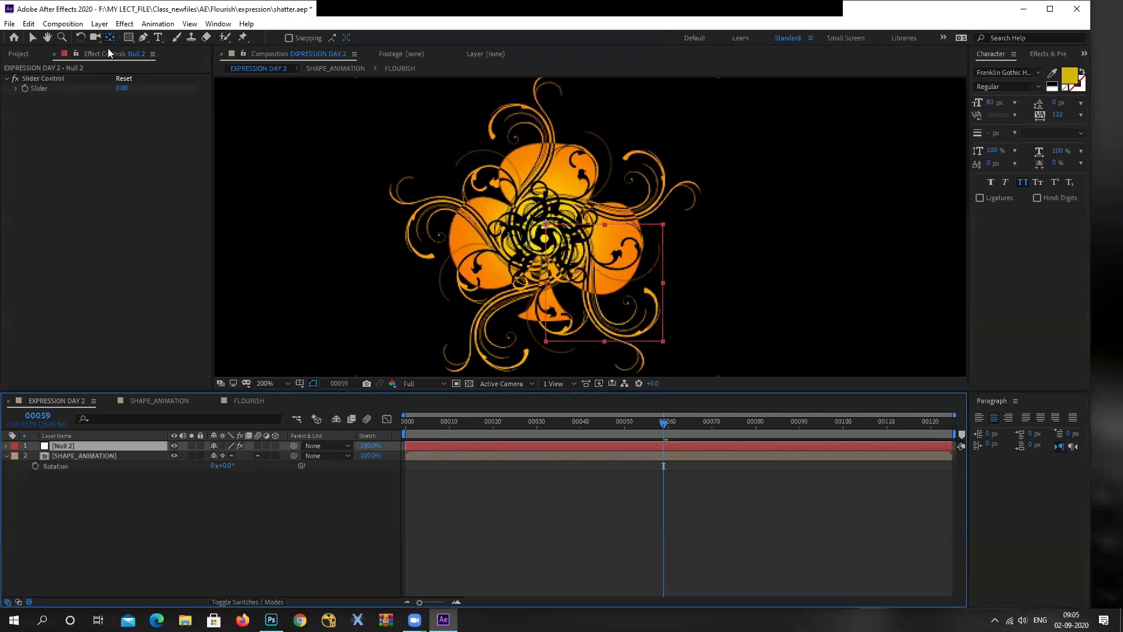
click(77, 54)
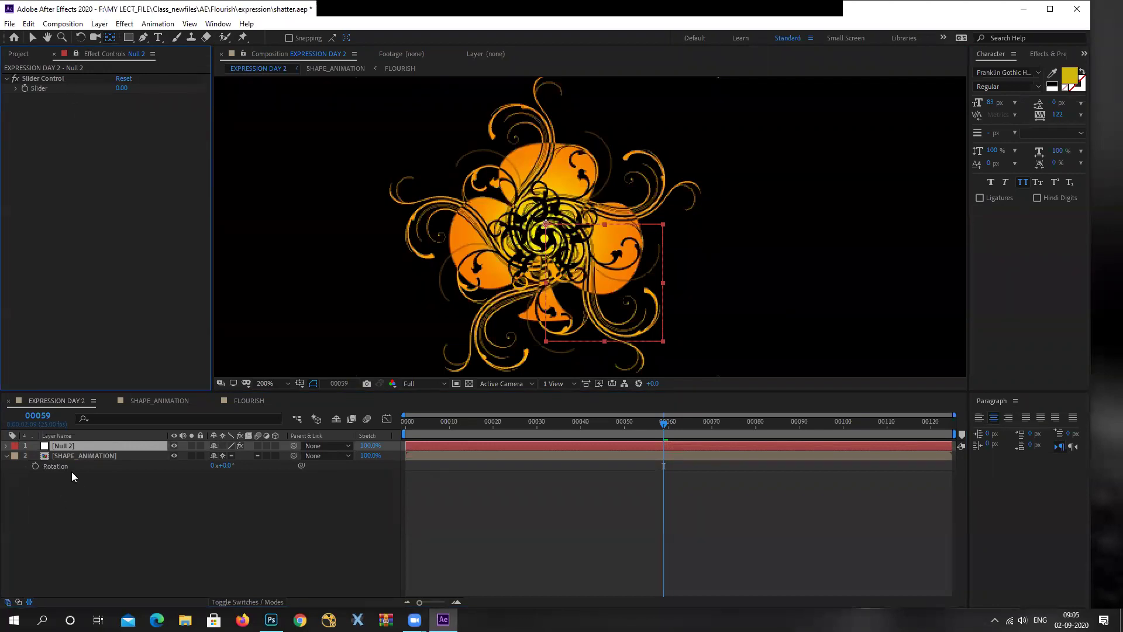
click(63, 459)
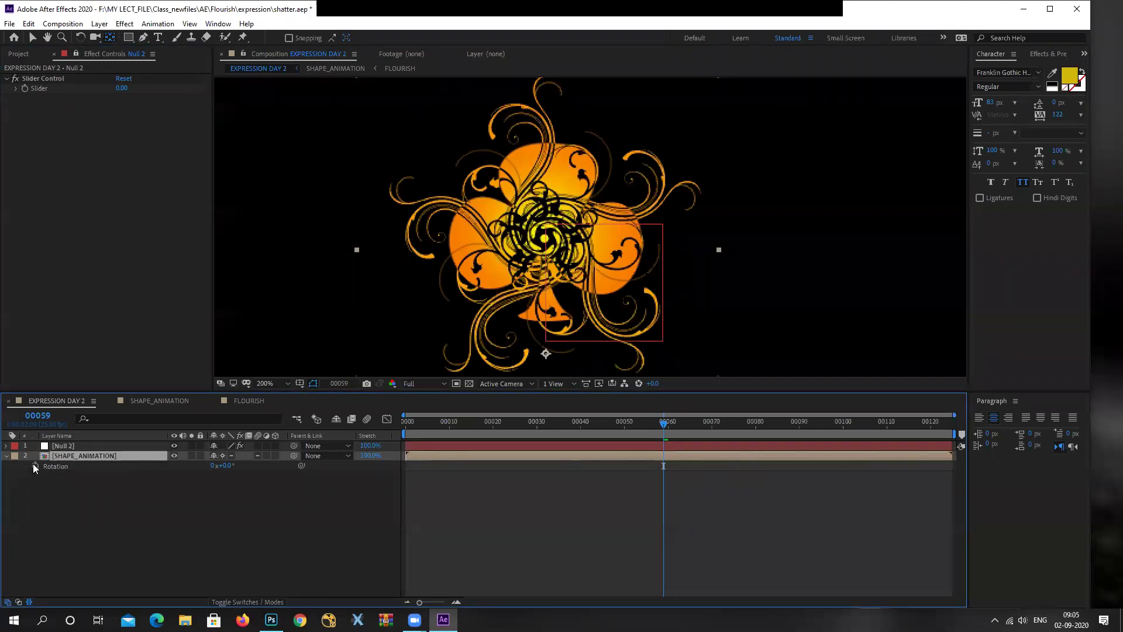
alt+click(34, 465)
text(index)
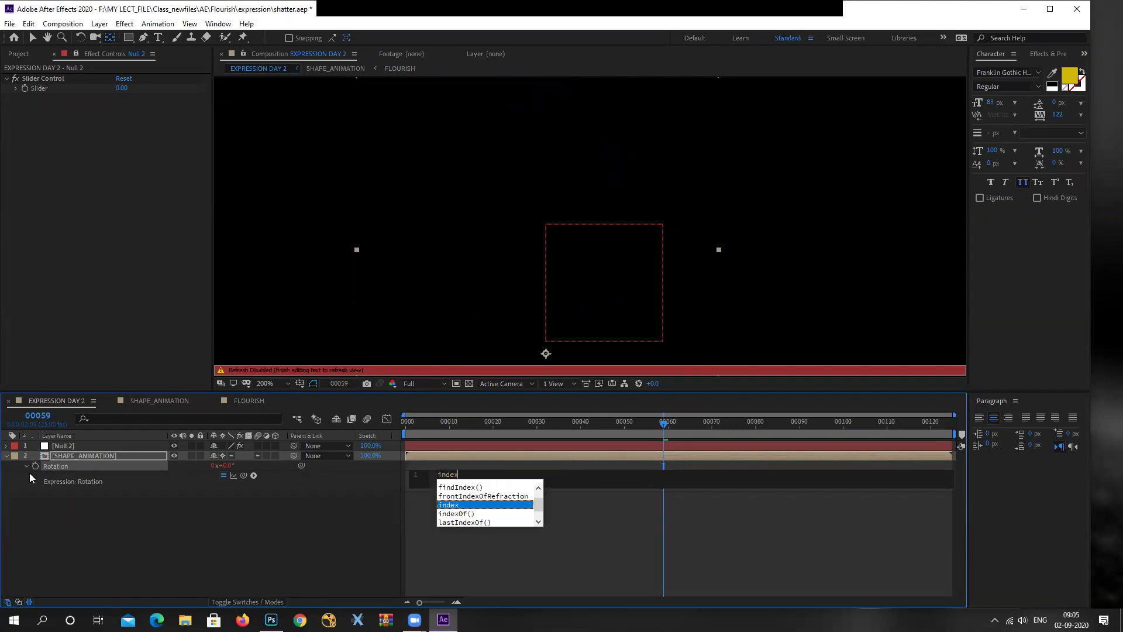
text(*-1)
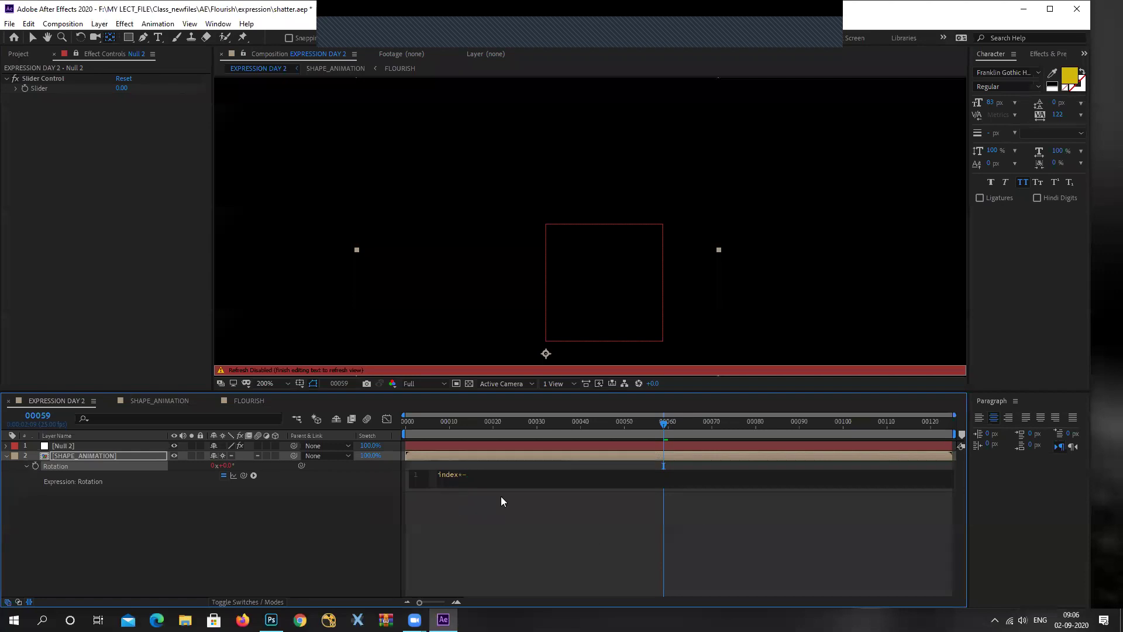
mouse_move(243, 475)
mouse_down()
mouse_move(105, 126)
mouse_move(231, 526)
mouse_move(244, 477)
mouse_up()
drag(247, 475, 49, 87)
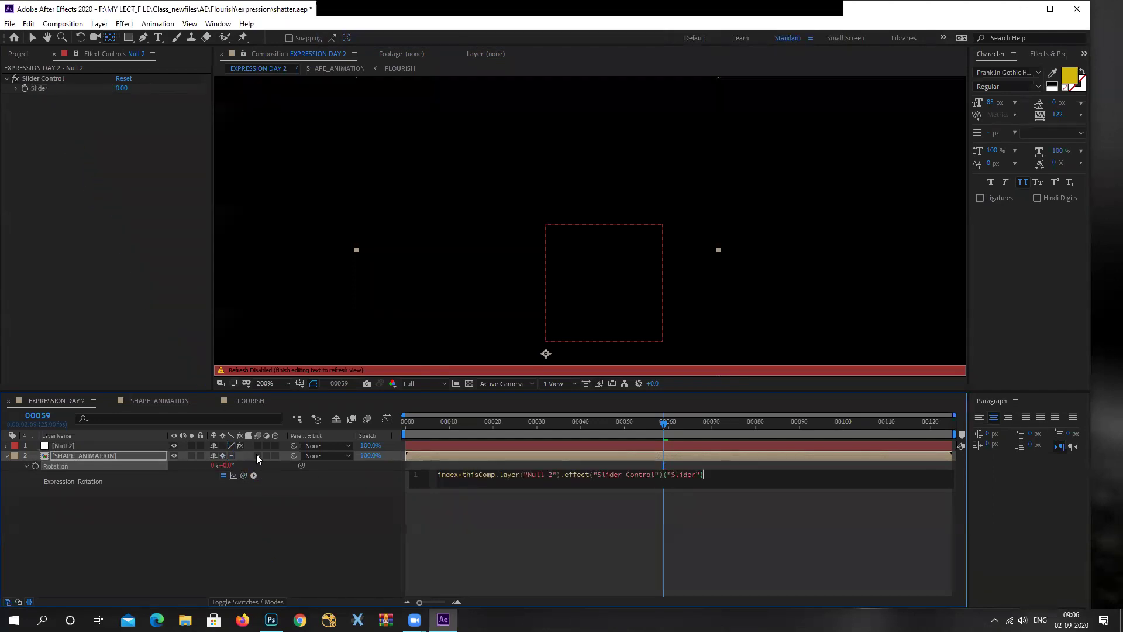
click(296, 534)
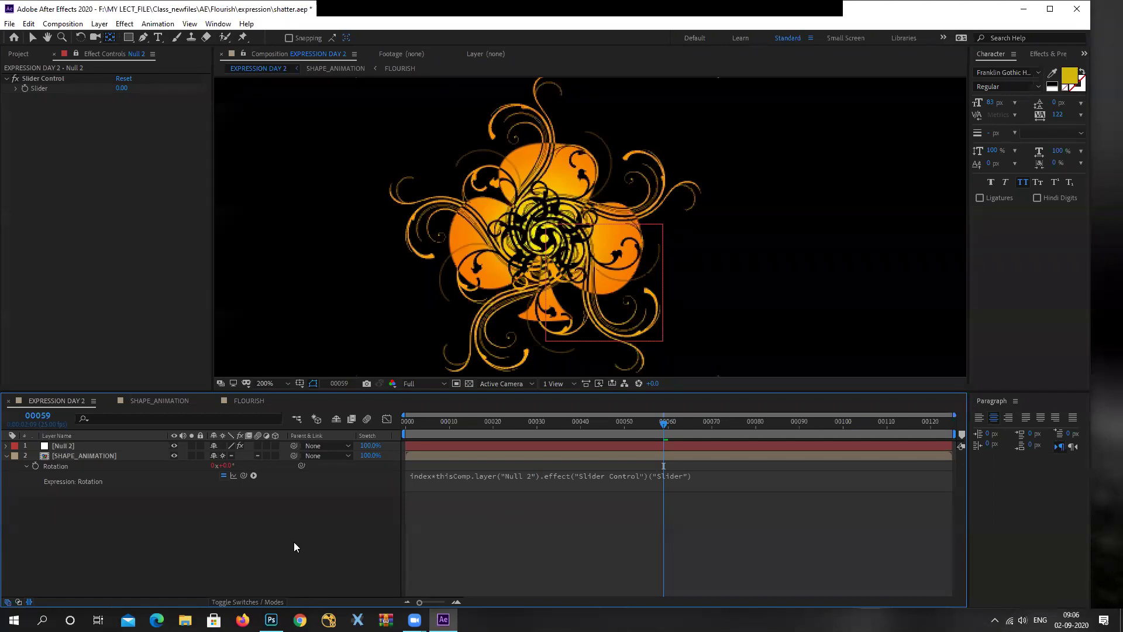
Collapse the SHAPE_ANIMATION layer's properties and duplicate the layer four times
scroll(635, 229, down, 1)
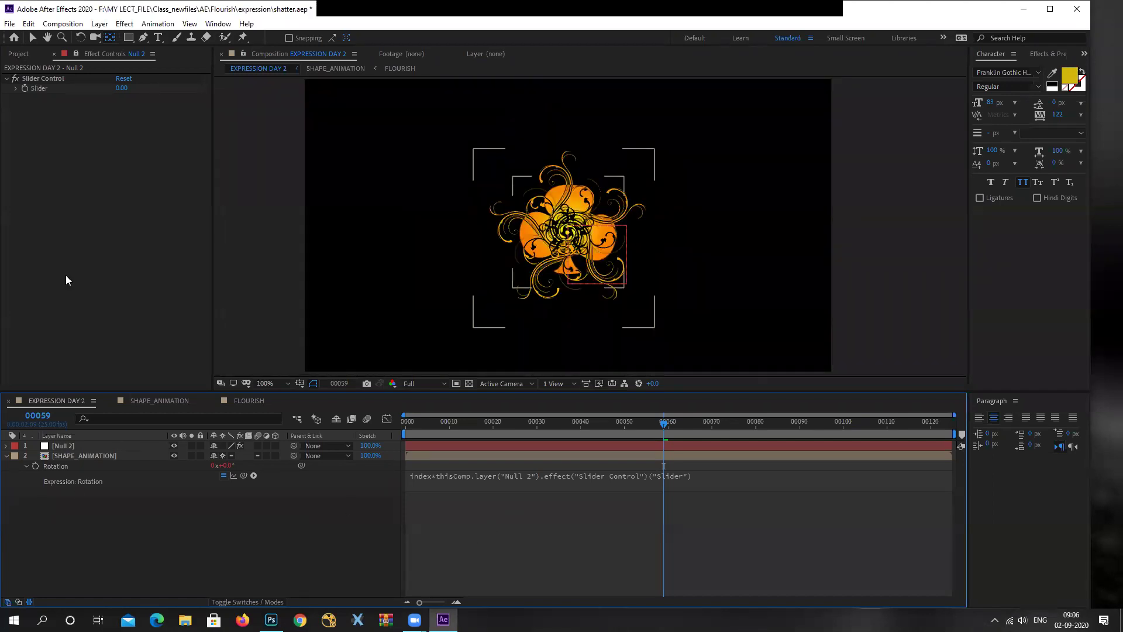
click(32, 38)
click(6, 456)
click(93, 456)
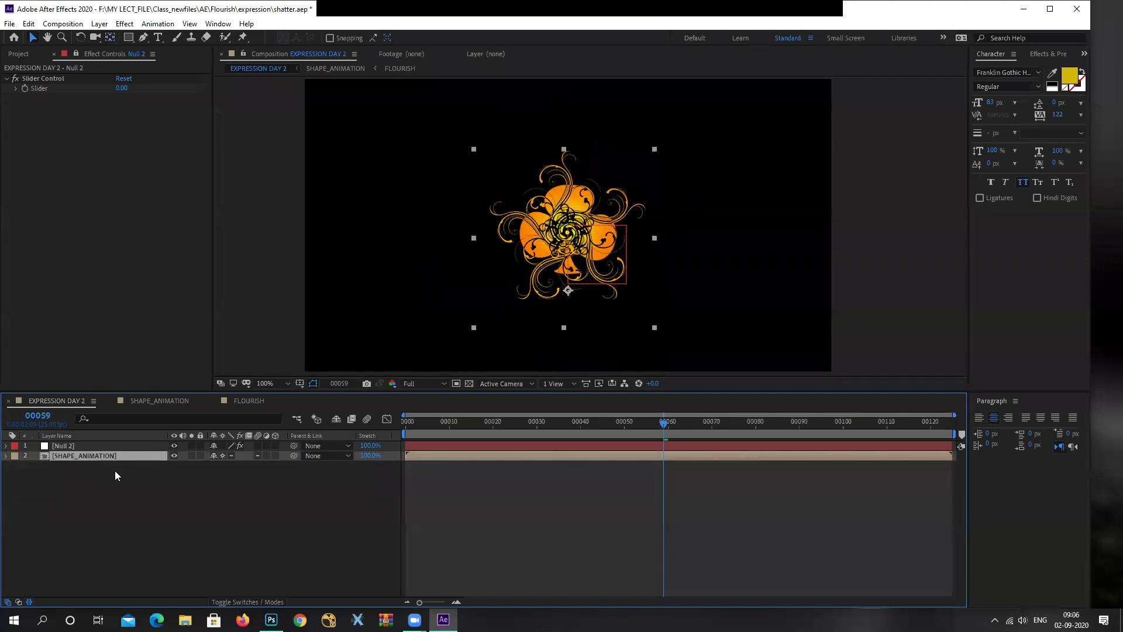
key(ctrl+d)
key(ctrl+d)
key(ctrl+d)
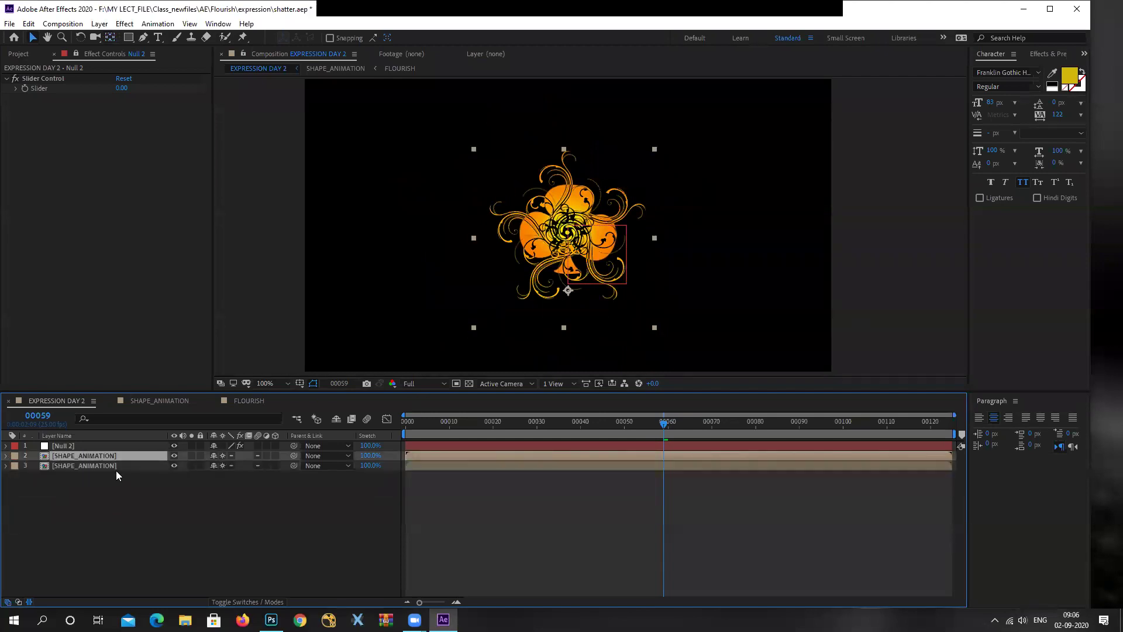
key(ctrl+d)
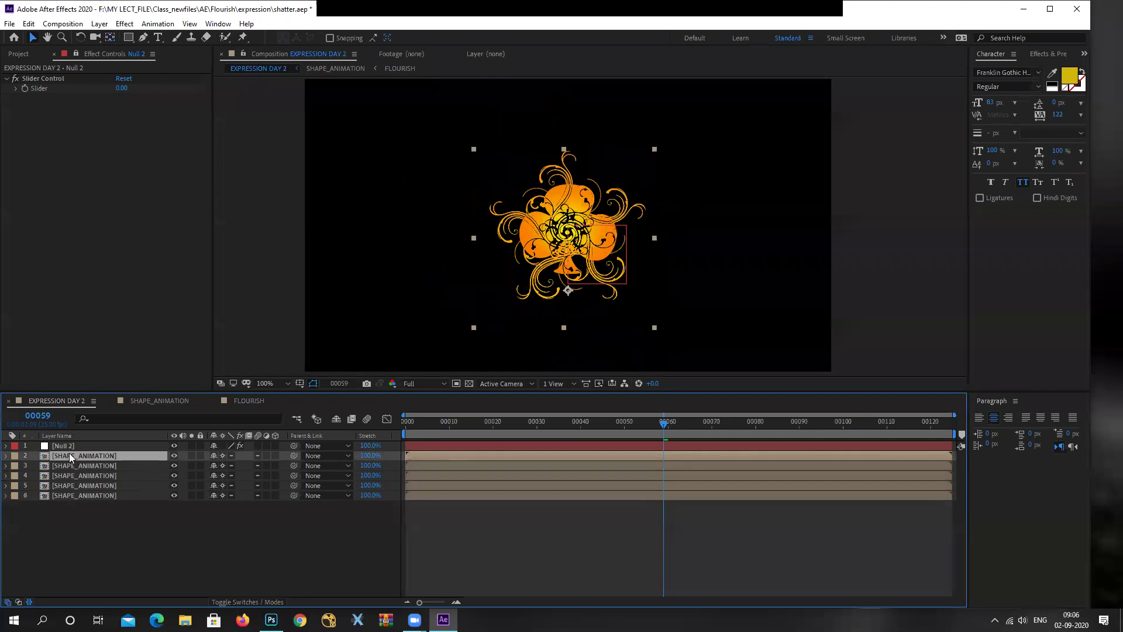
Set the Slider Control on Null 2 to 72 to spread the five SHAPE_ANIMATION copies around their anchor point
click(69, 448)
drag(124, 89, 155, 93)
key(comma)
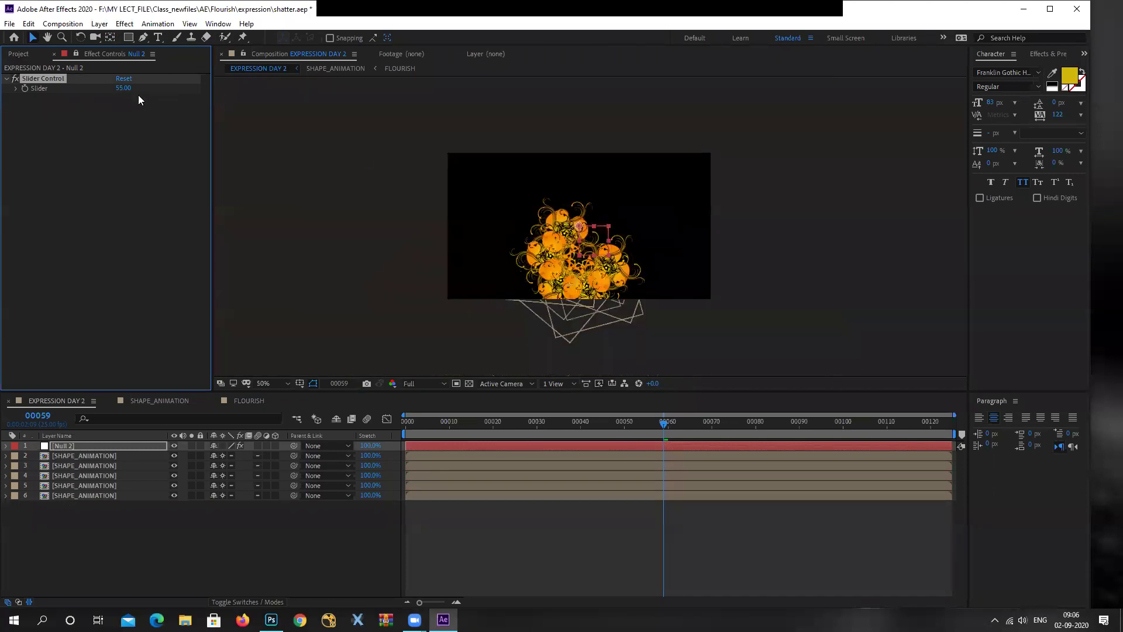
drag(125, 88, 134, 91)
click(125, 88)
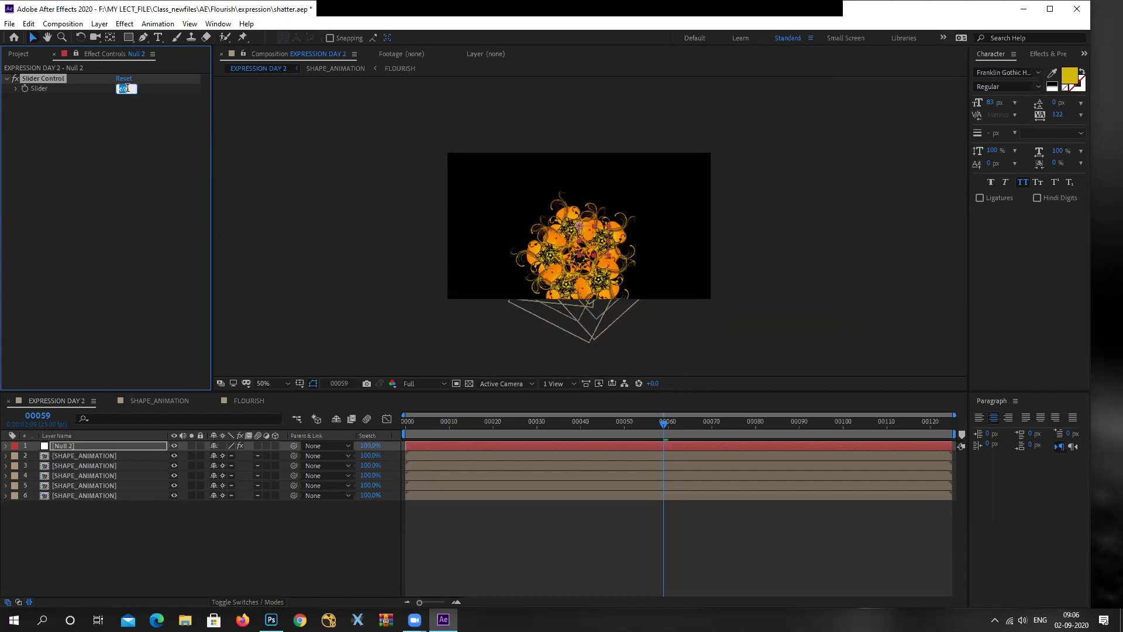
text(72)
key(Return)
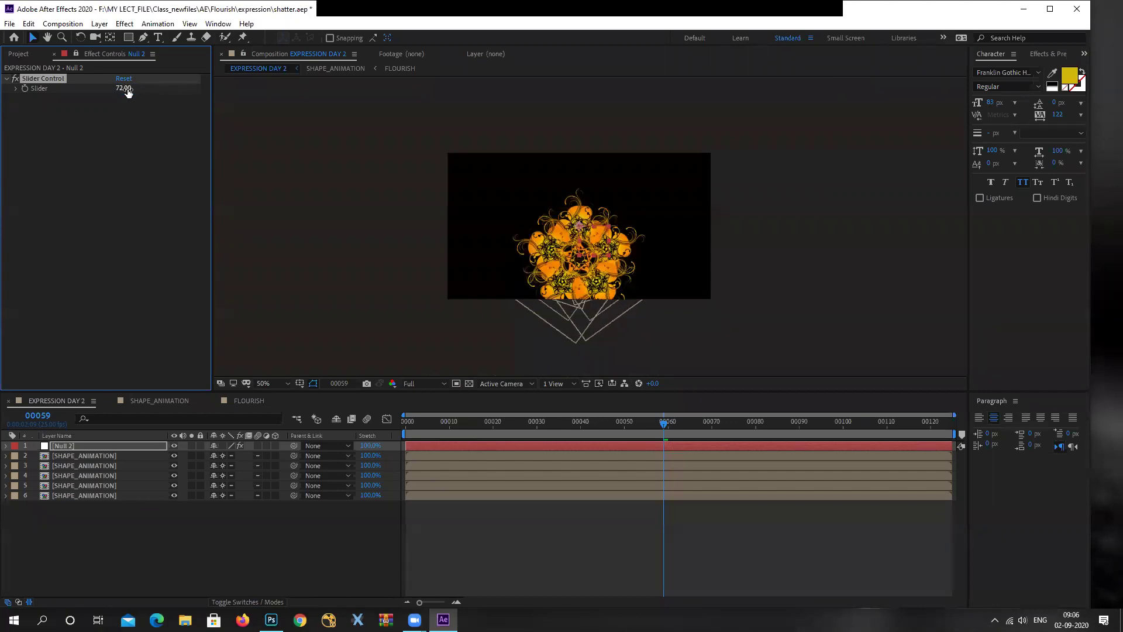
Move Null 2 and all five SHAPE_ANIMATION layers upward together until the flower pattern sits vertically centered in the frame
click(83, 446)
shift+click(84, 496)
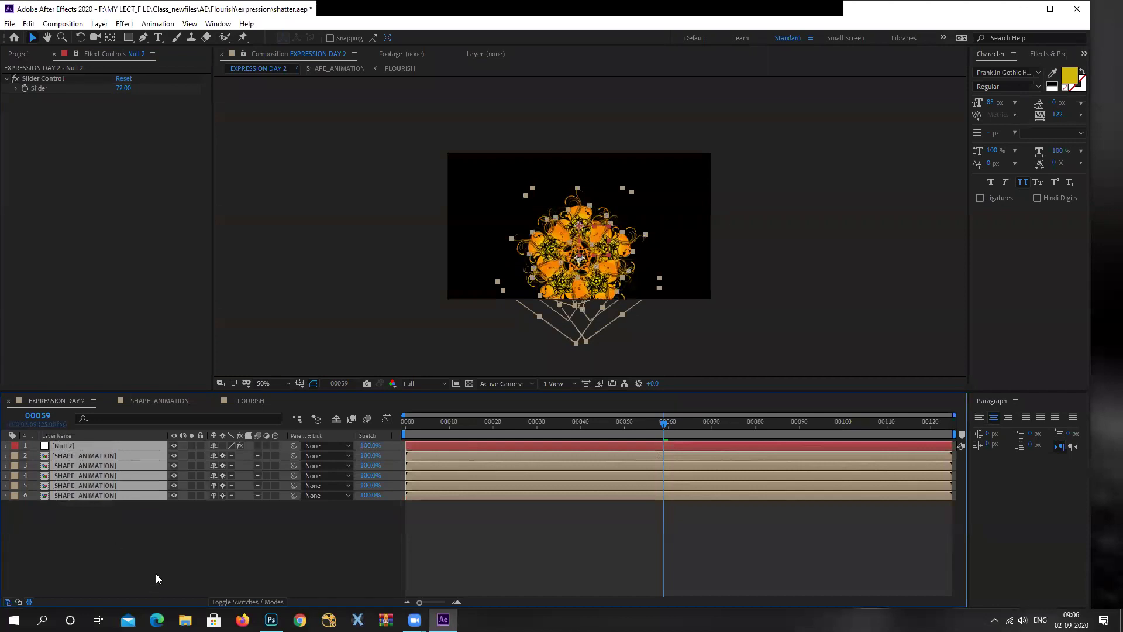
key(shift+Up)
key(shift+Up)
key(shift+Up)
key(shift+Up)
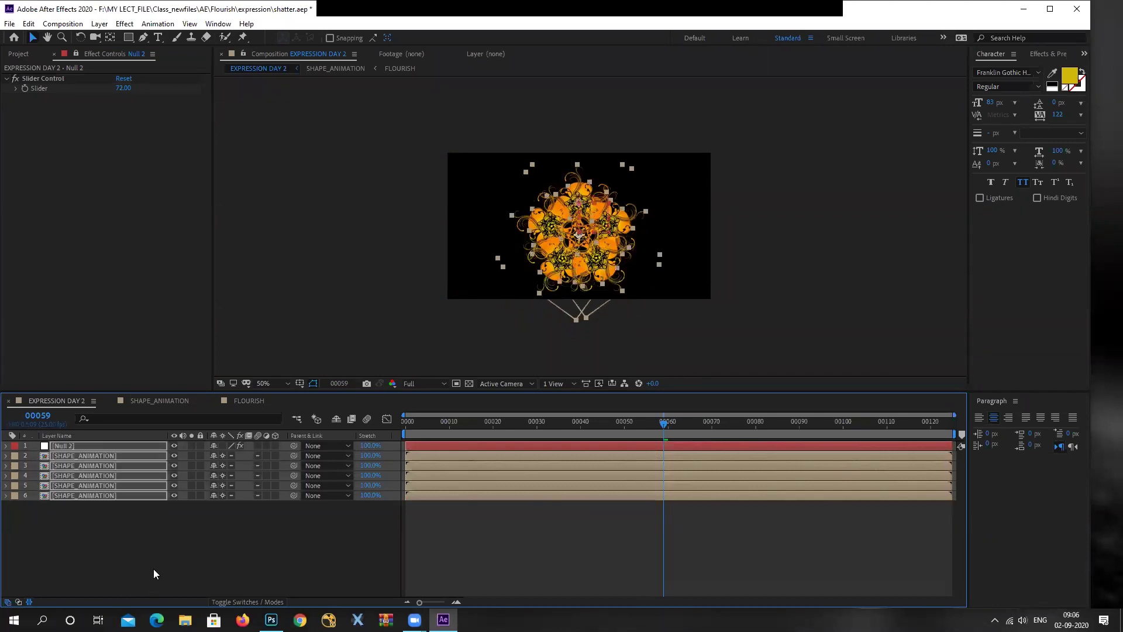
key(shift+Up)
key(shift+Up)
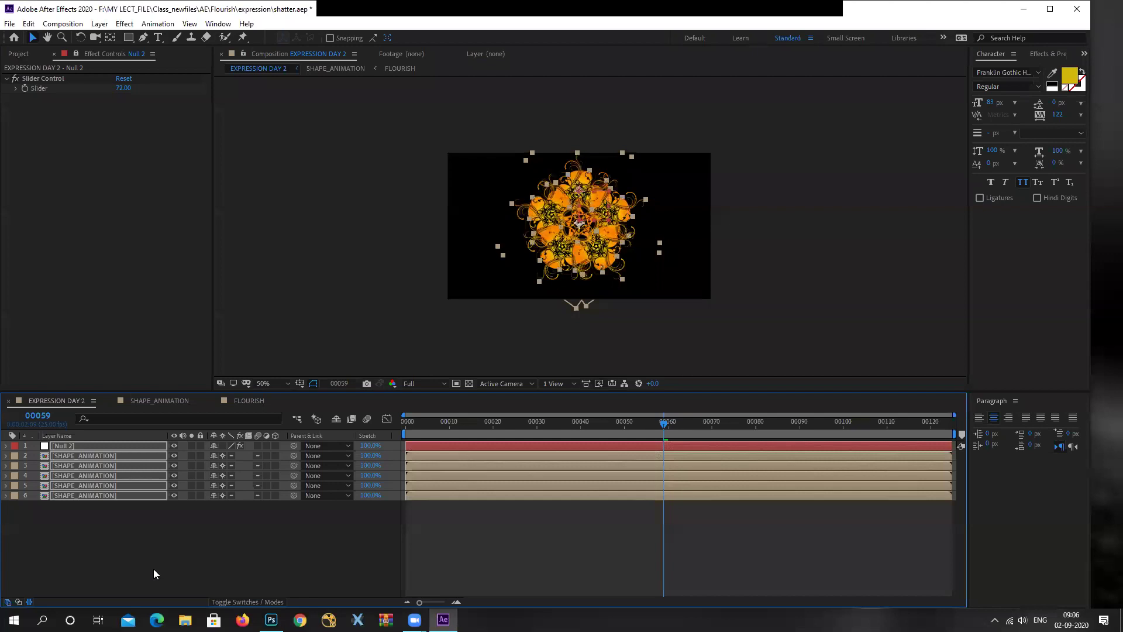
Preview the five-fold pattern from the first frame in a maximized composition view and scrub its flourish growth up to frame 83
click(331, 560)
scroll(595, 261, up, 4)
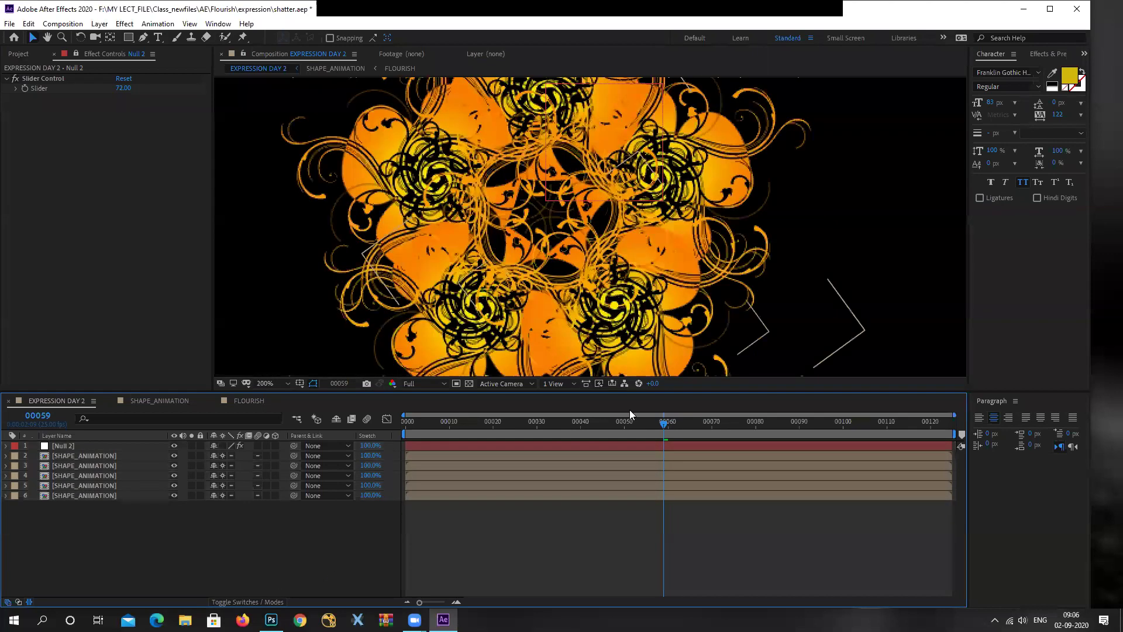
scroll(595, 262, down, 2)
drag(494, 436, 362, 427)
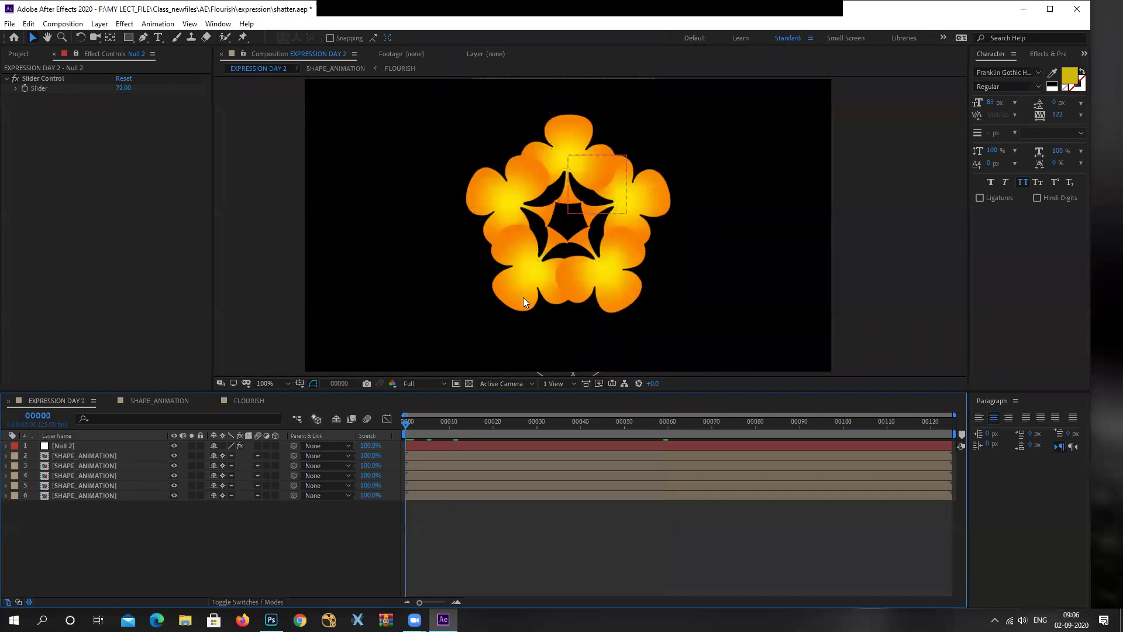
key(grave)
key(space)
scroll(598, 322, up, 2)
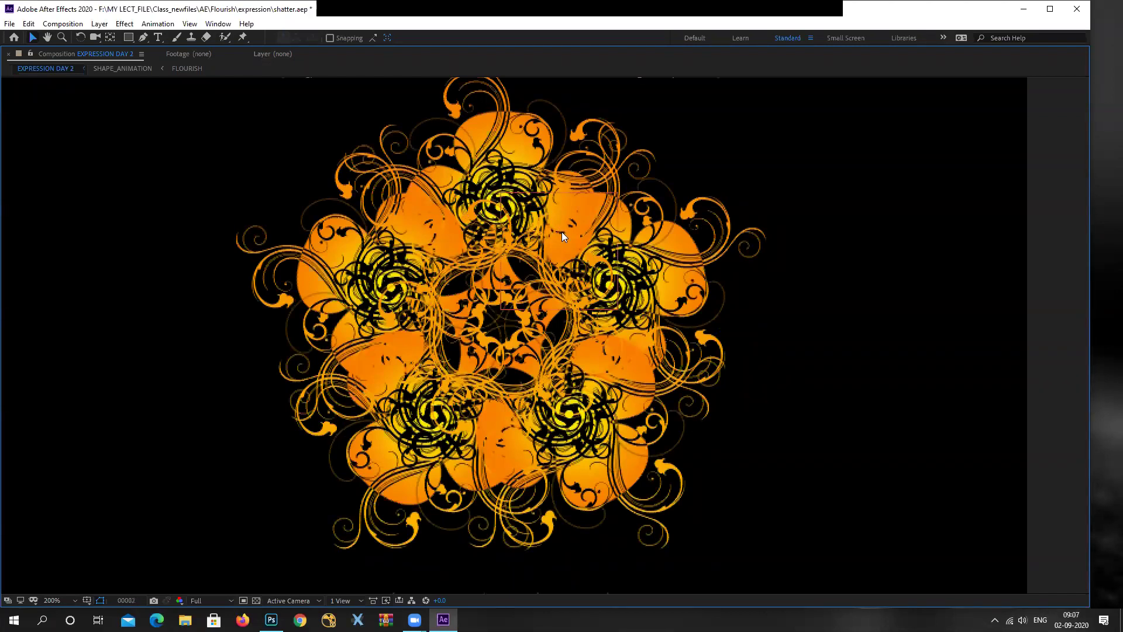
key(grave)
scroll(570, 253, down, 2)
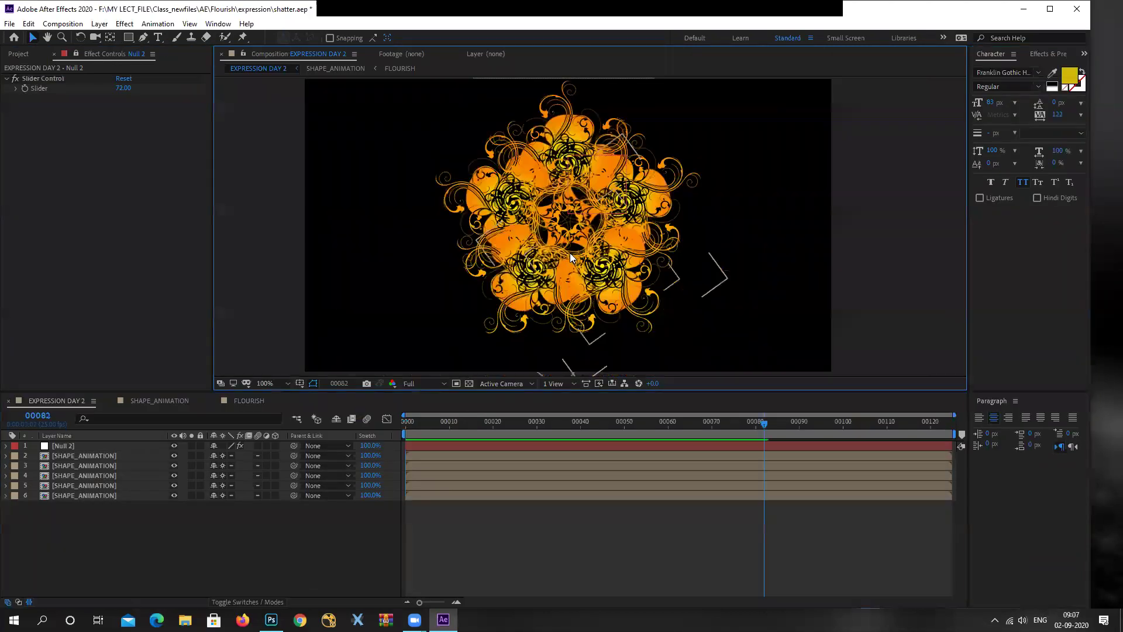
drag(433, 421, 756, 470)
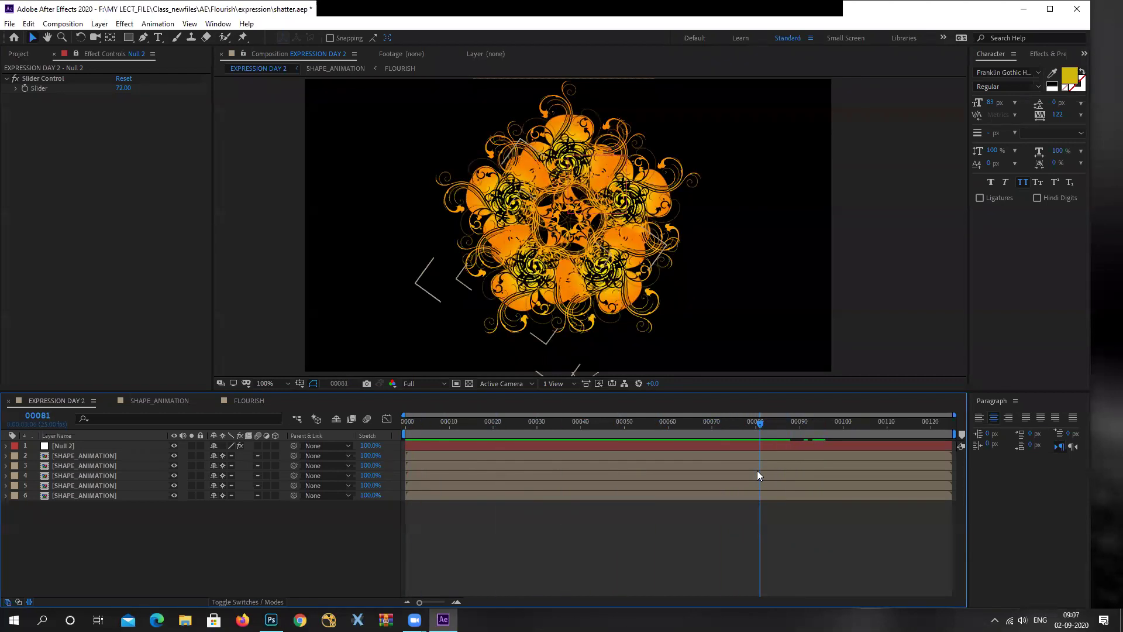
drag(750, 418, 768, 454)
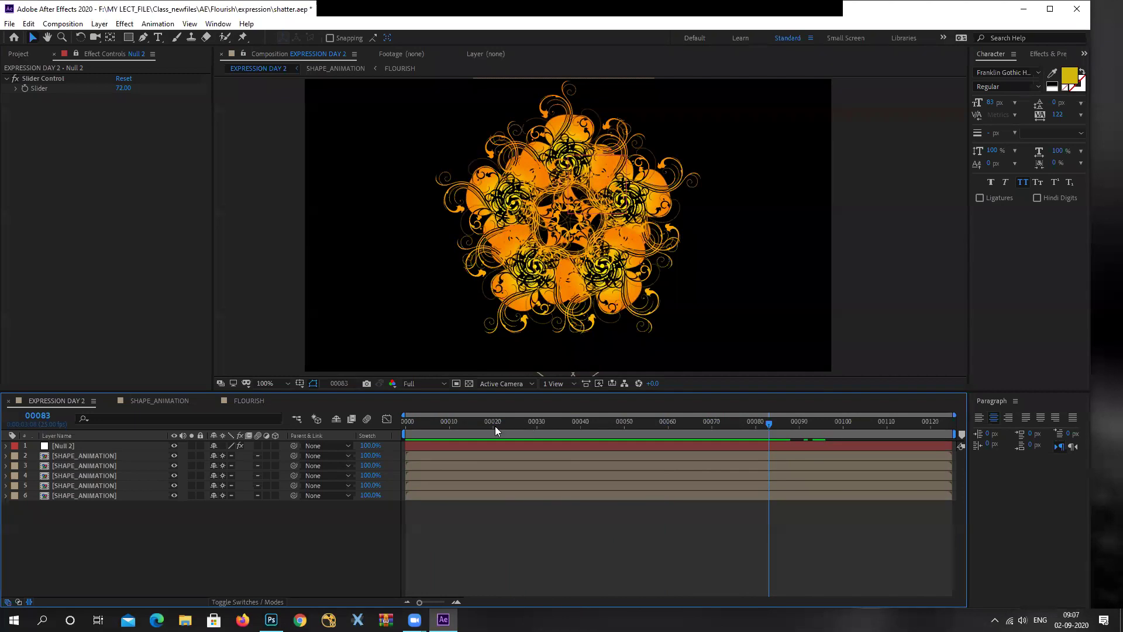
Return to frame 0, delete four of the SHAPE_ANIMATION layers and reset the slider on Null 2 to 0
key(Home)
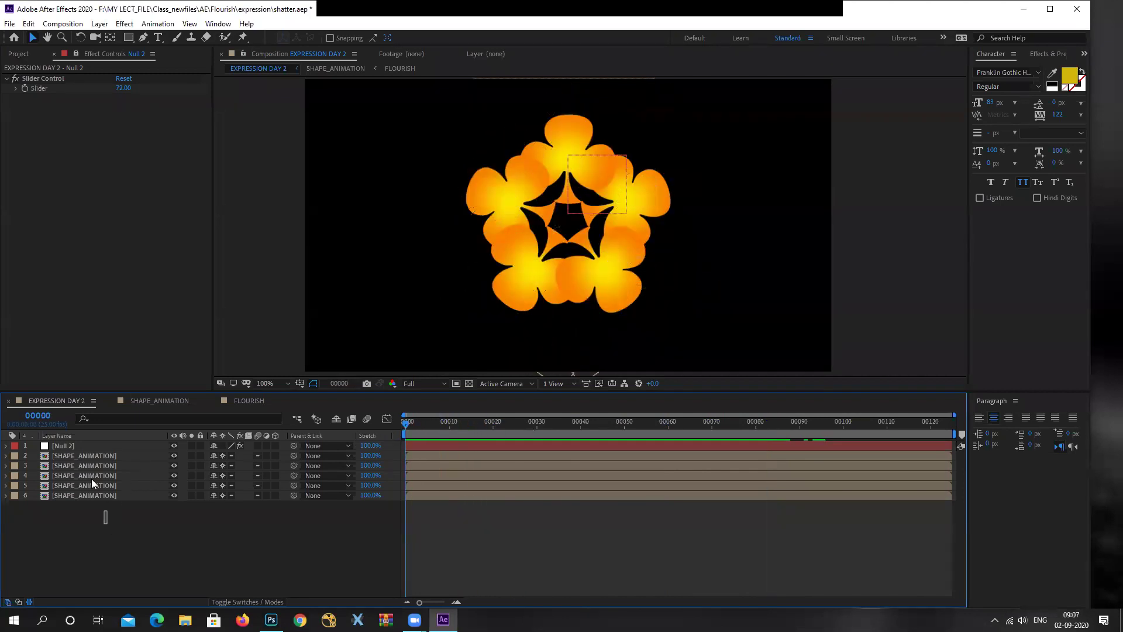
drag(92, 478, 79, 467)
key(Delete)
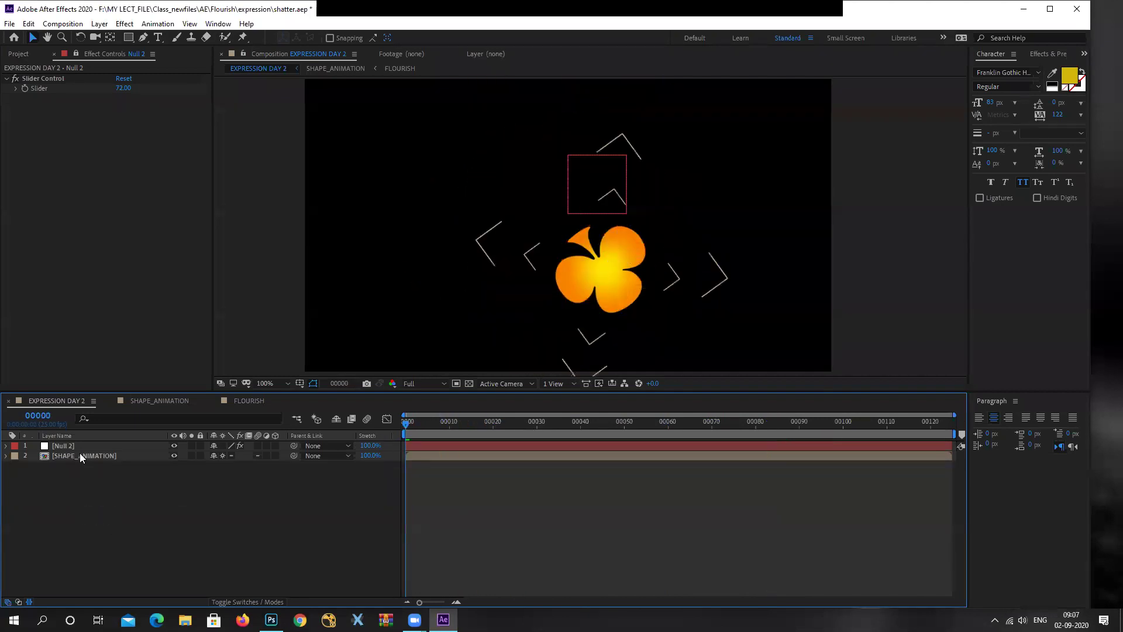
click(80, 454)
click(89, 447)
click(123, 87)
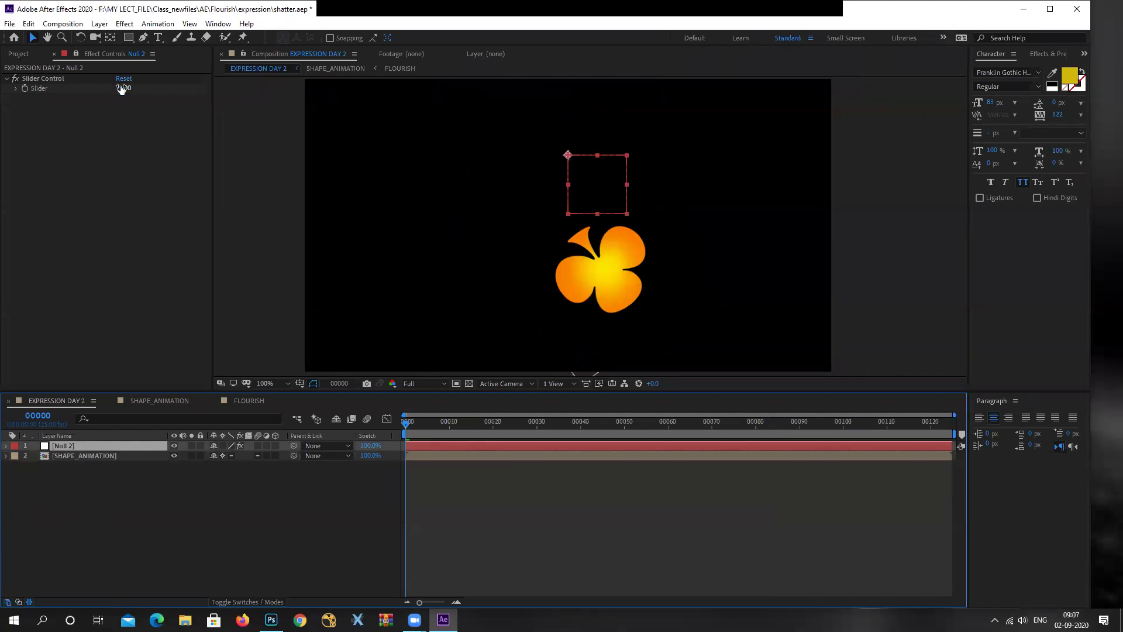
key(Return)
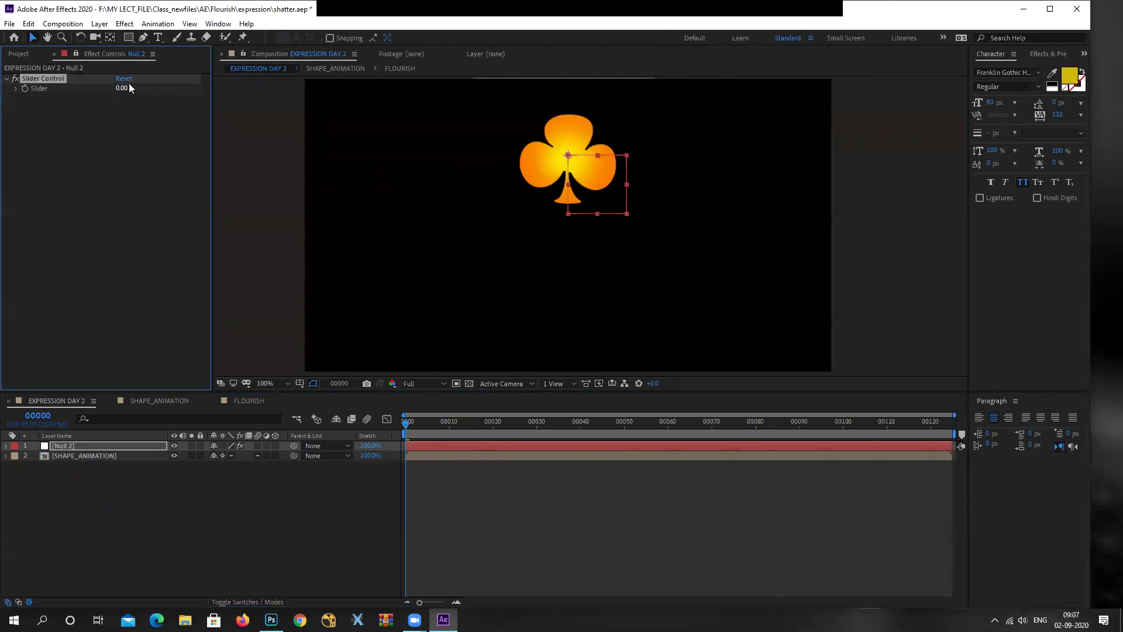
Move the remaining SHAPE_ANIMATION layer's anchor point farther below the club's stem with the Pan Behind tool
click(88, 456)
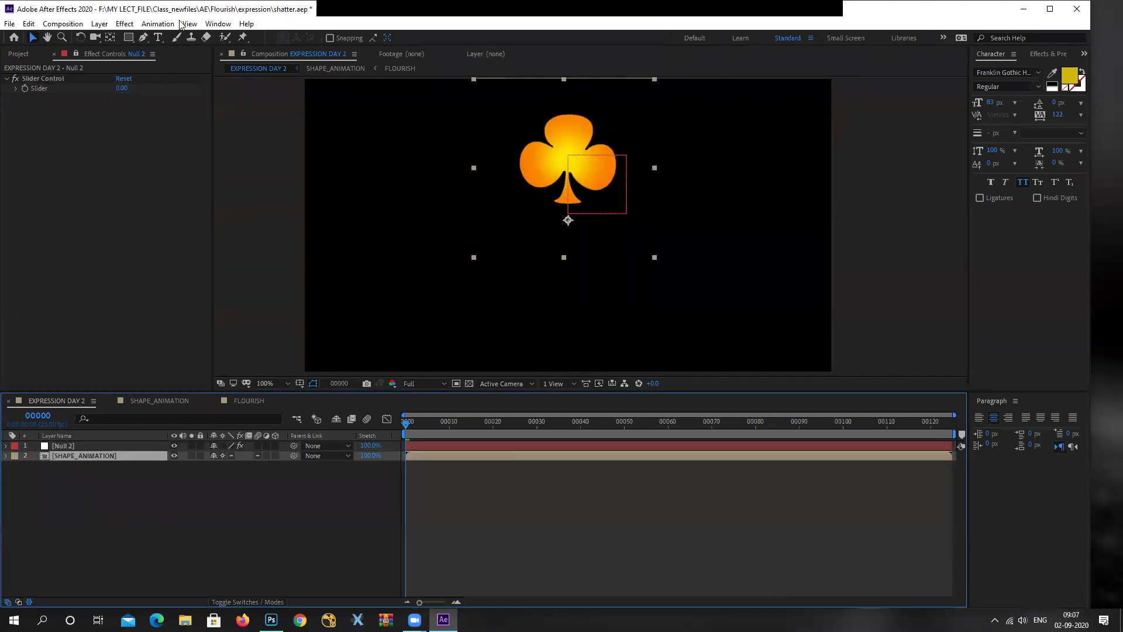
click(110, 37)
drag(568, 221, 568, 245)
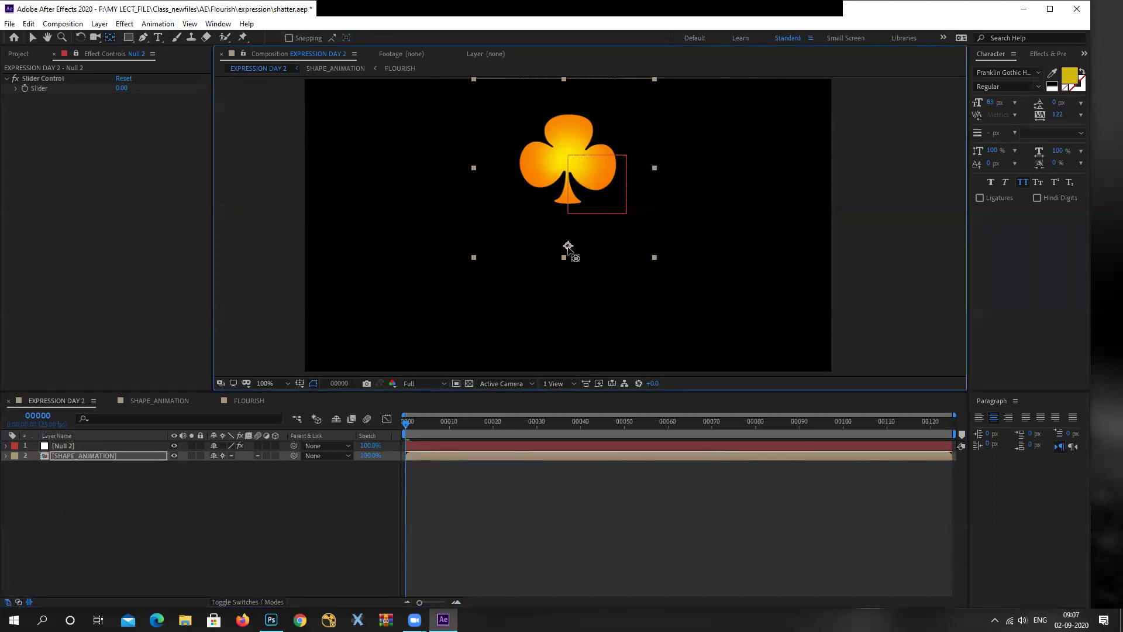
Duplicate the SHAPE_ANIMATION layer with the lowered anchor point four times
click(83, 456)
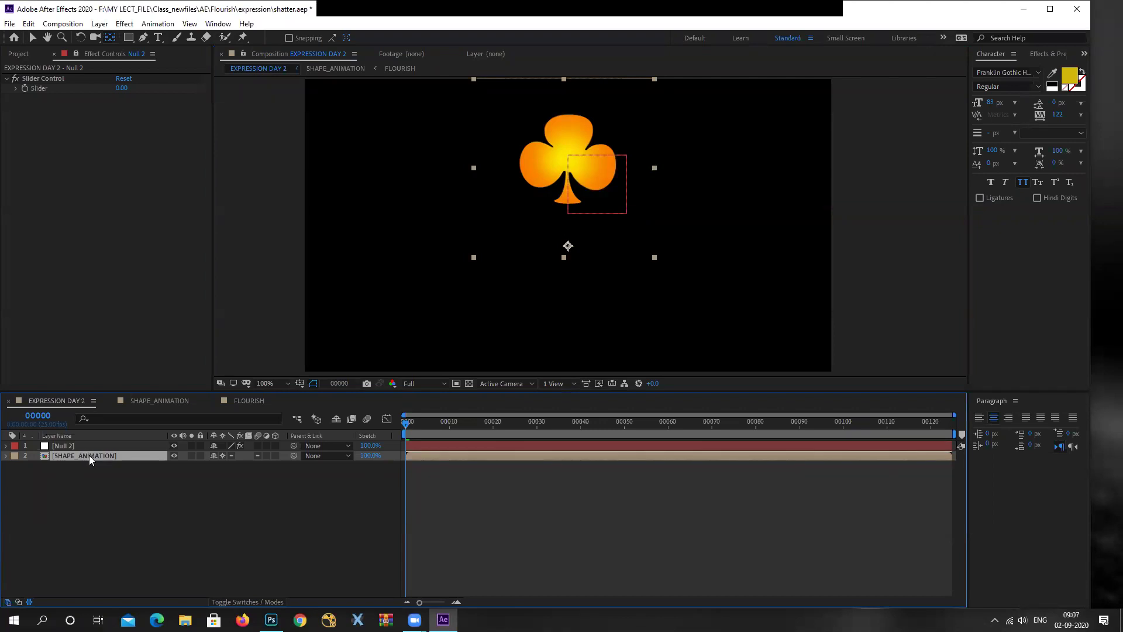
key(ctrl+d)
key(ctrl+d)
key(ctrl+d)
key(ctrl+d)
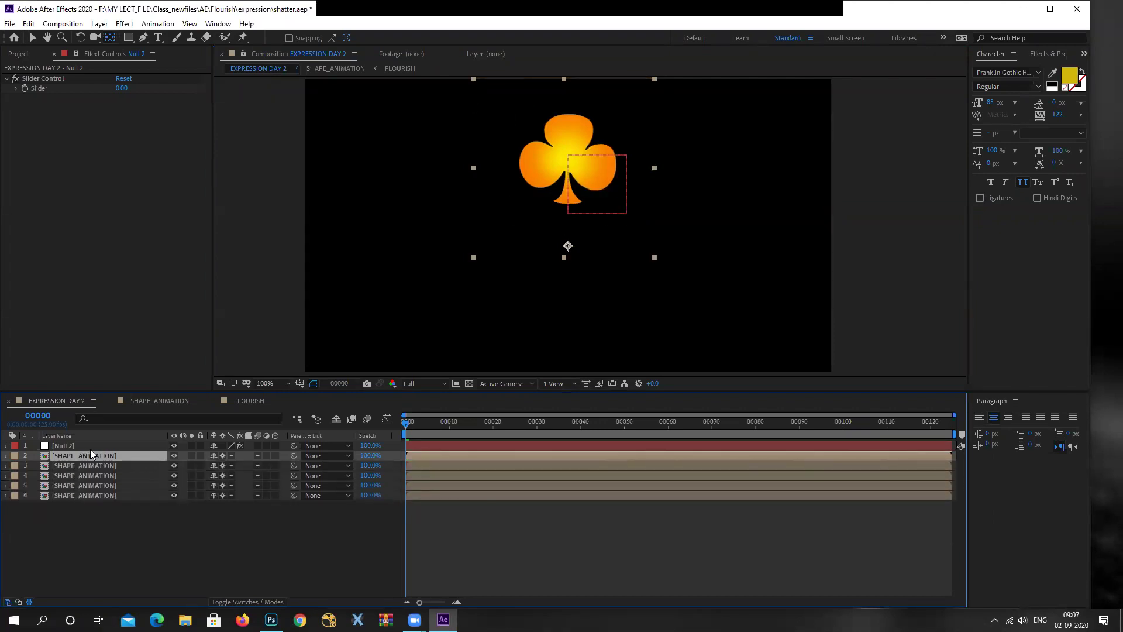
Raise the slider on Null 2 to 71 and preview the wider ring of clubs up to frame 77
click(78, 445)
drag(121, 88, 167, 92)
click(551, 533)
key(space)
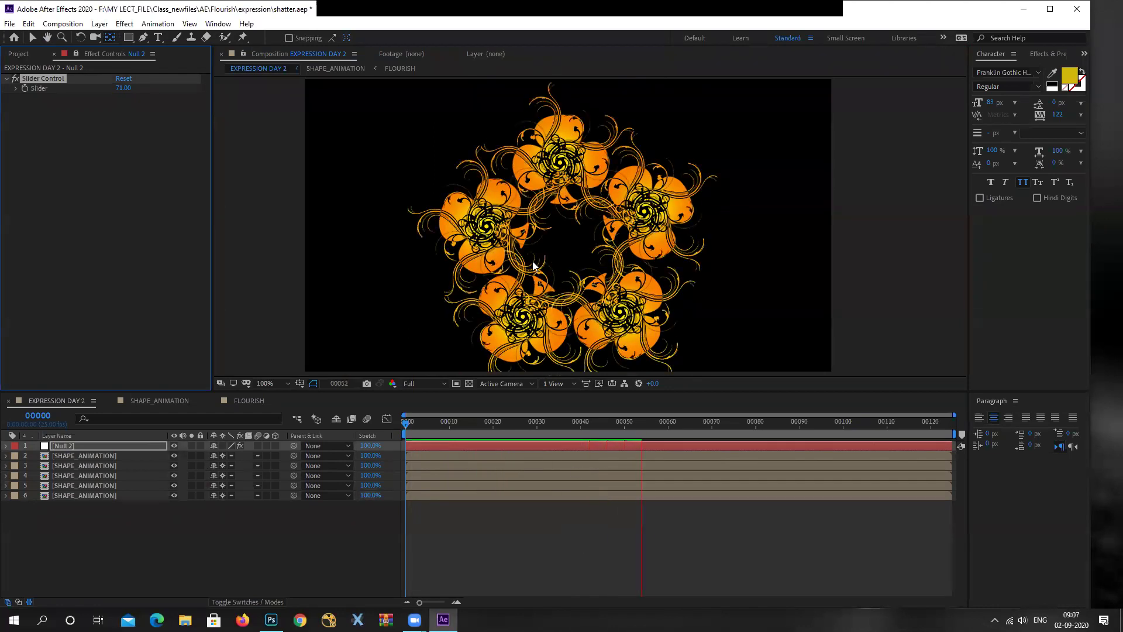
key(space)
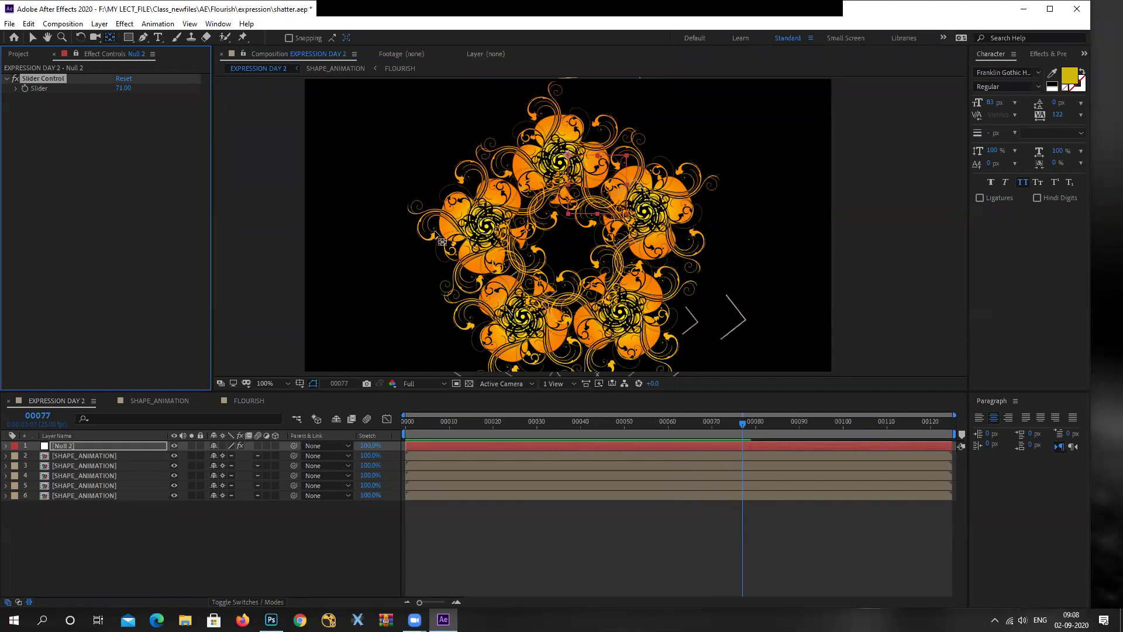
Return to frame 0 and delete four of the five SHAPE_ANIMATION layers
drag(501, 431, 405, 440)
drag(69, 546, 76, 466)
key(Delete)
Reset the Slider Control on Null 2 to 0
click(69, 437)
click(67, 445)
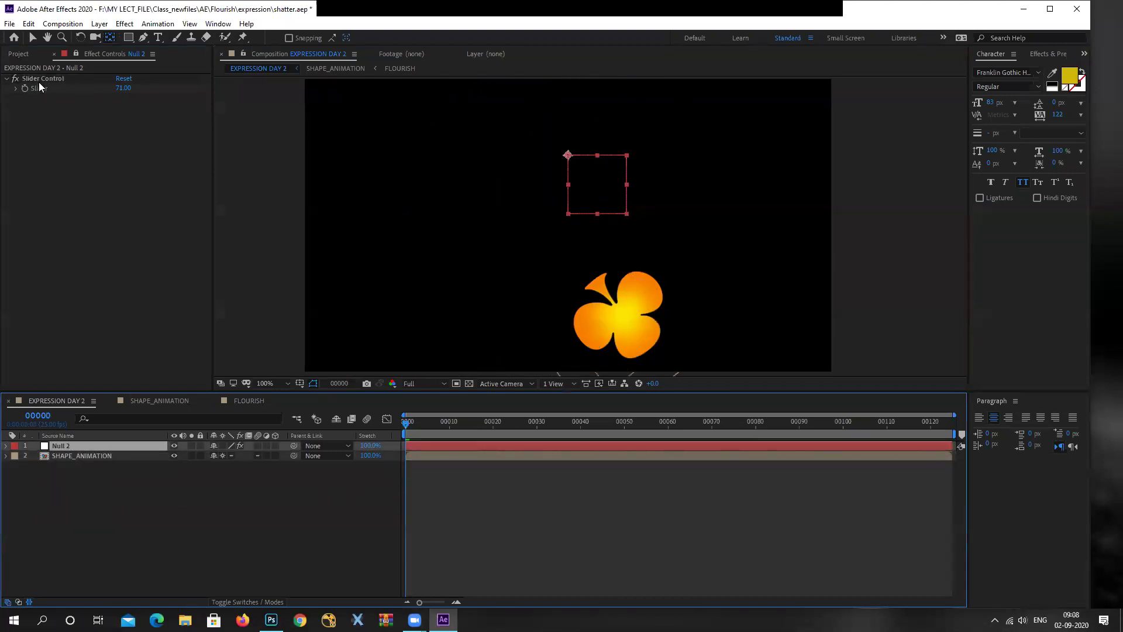
click(126, 87)
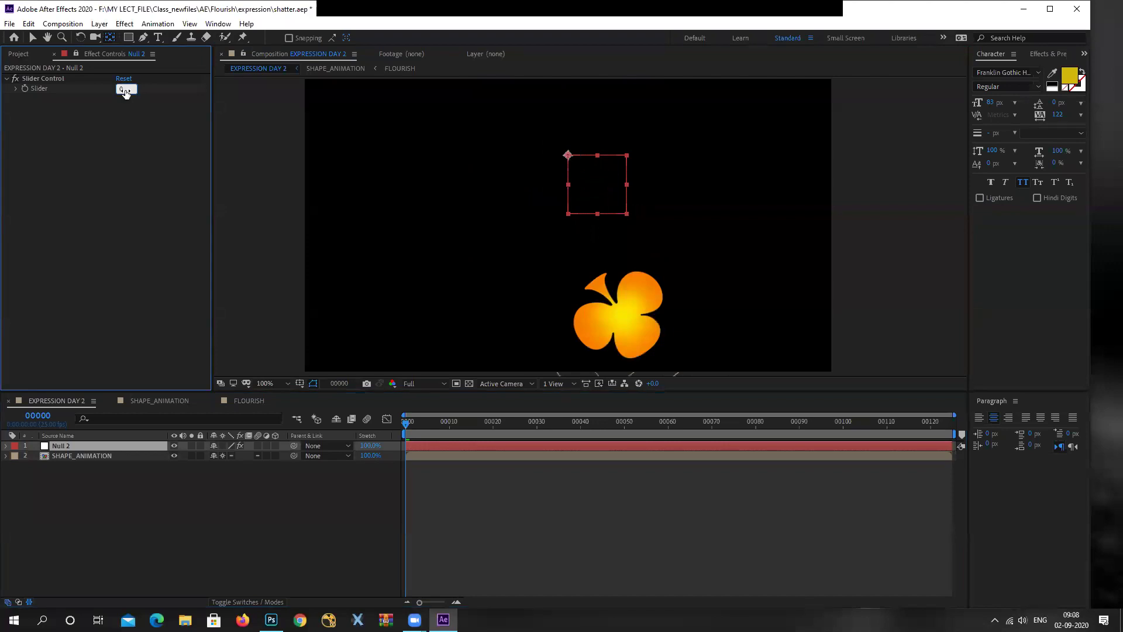
key(Return)
Add a second Slider Control expression effect to Null 2
click(79, 460)
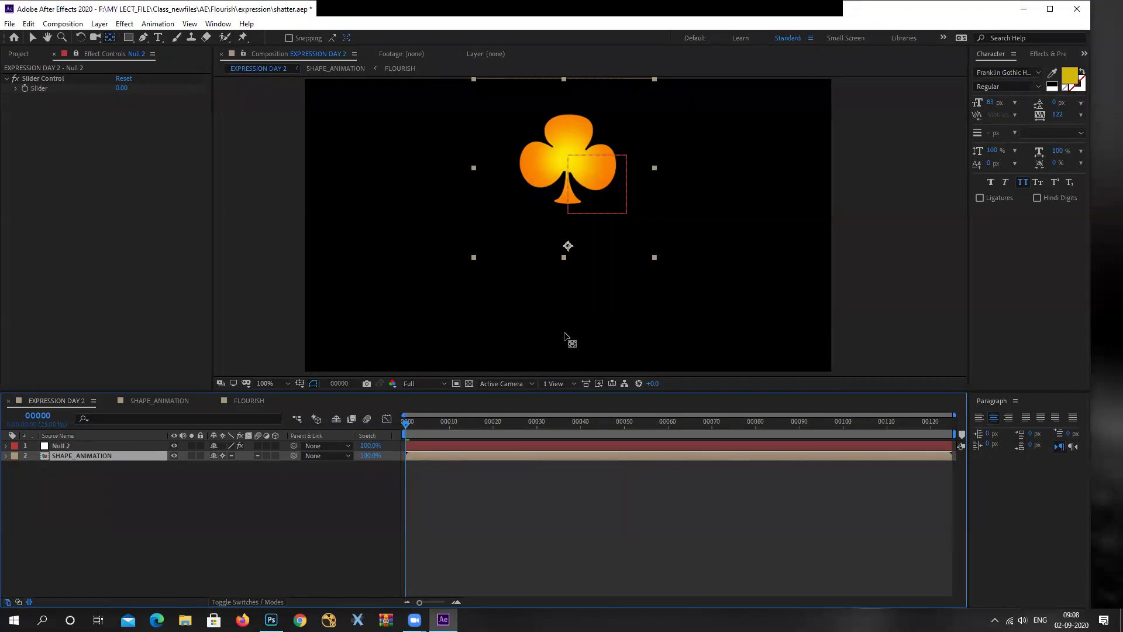
click(65, 448)
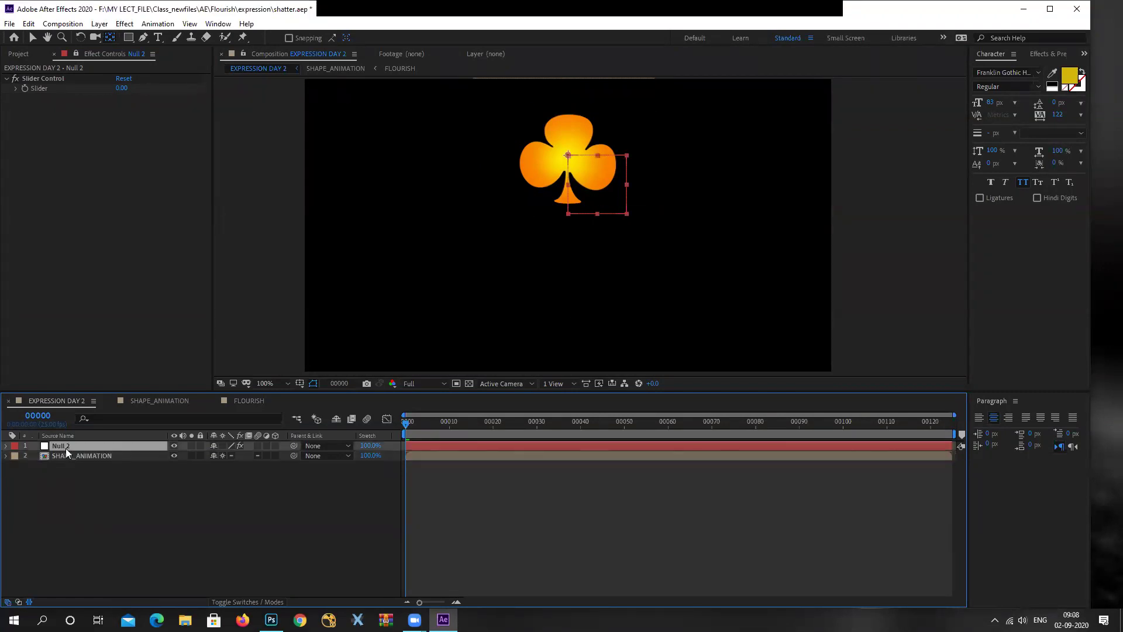
click(52, 79)
click(84, 455)
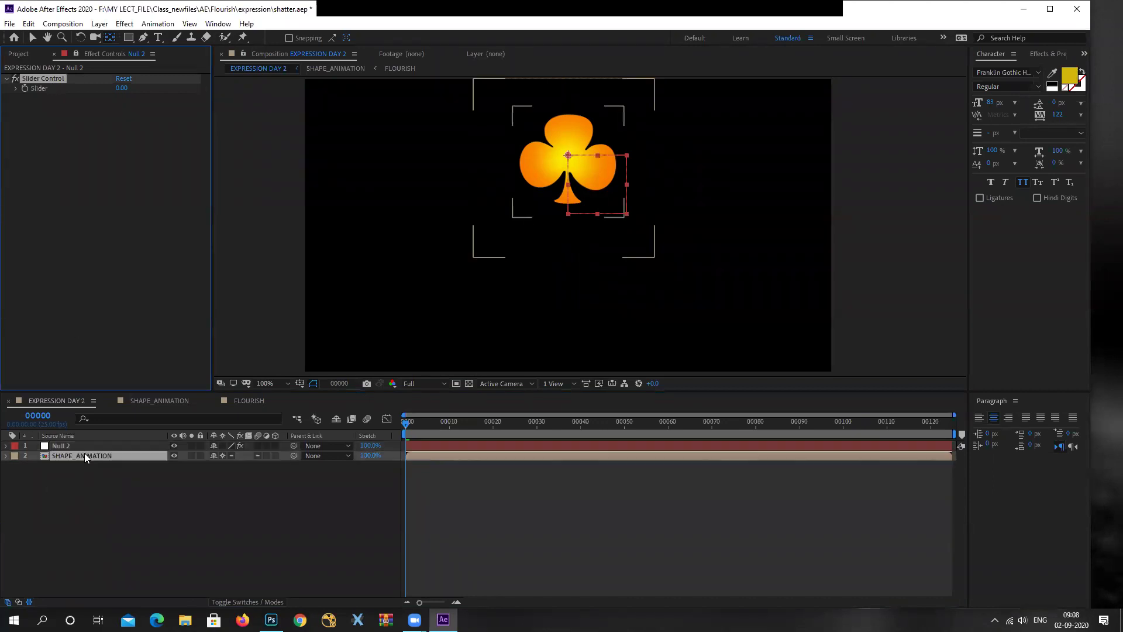
click(74, 445)
click(124, 23)
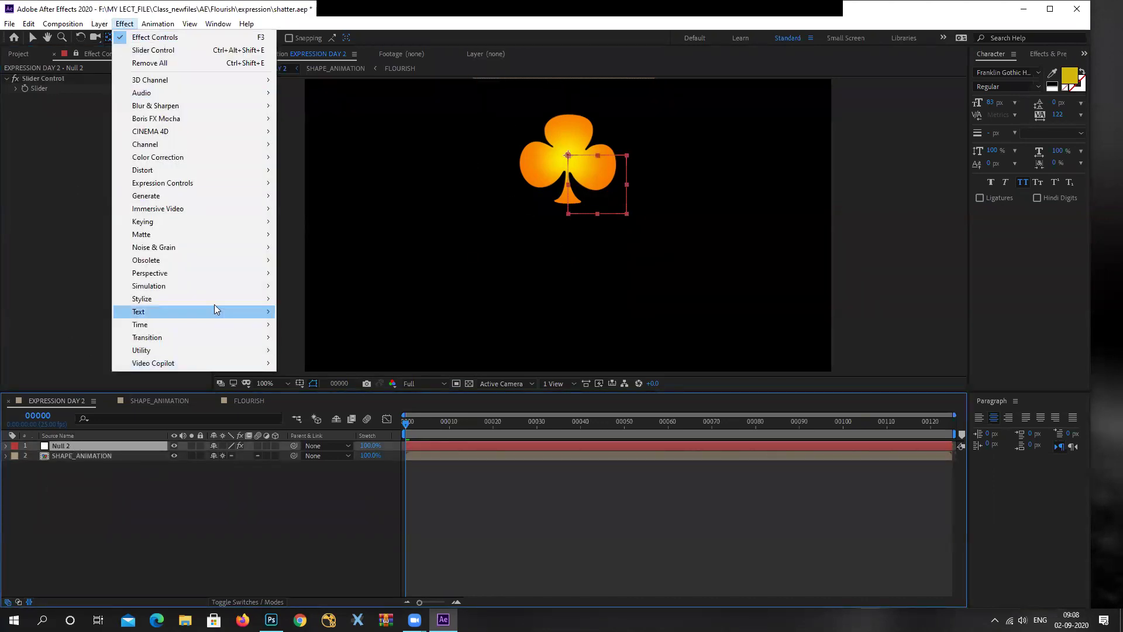
mouse_move(218, 176)
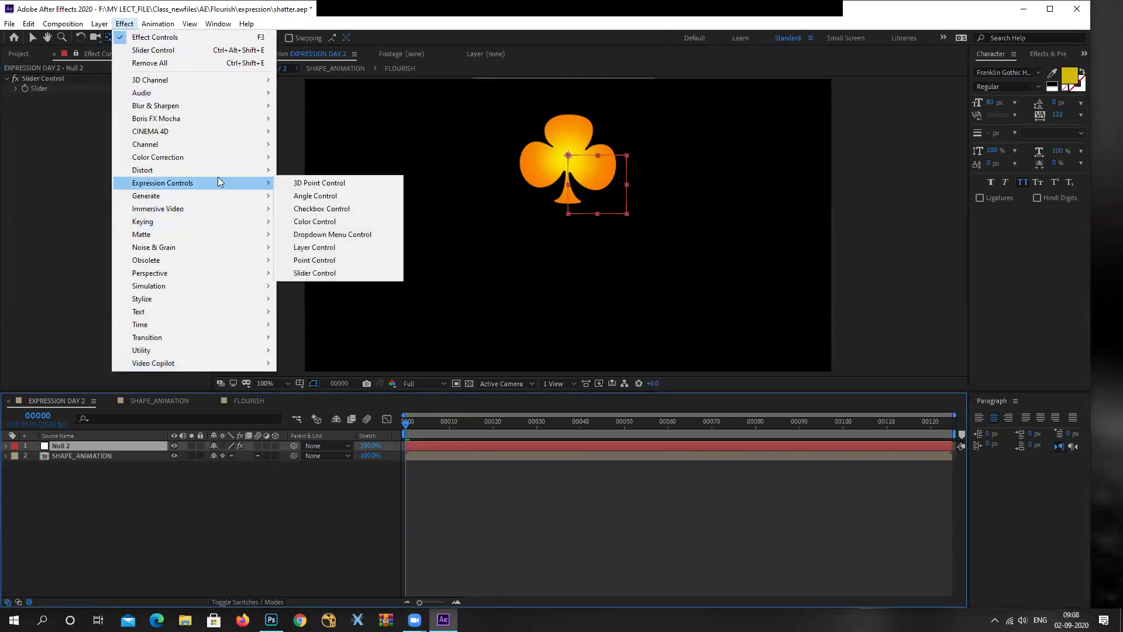
click(355, 274)
Rename the second slider control on Null 2 as Anchor
click(50, 98)
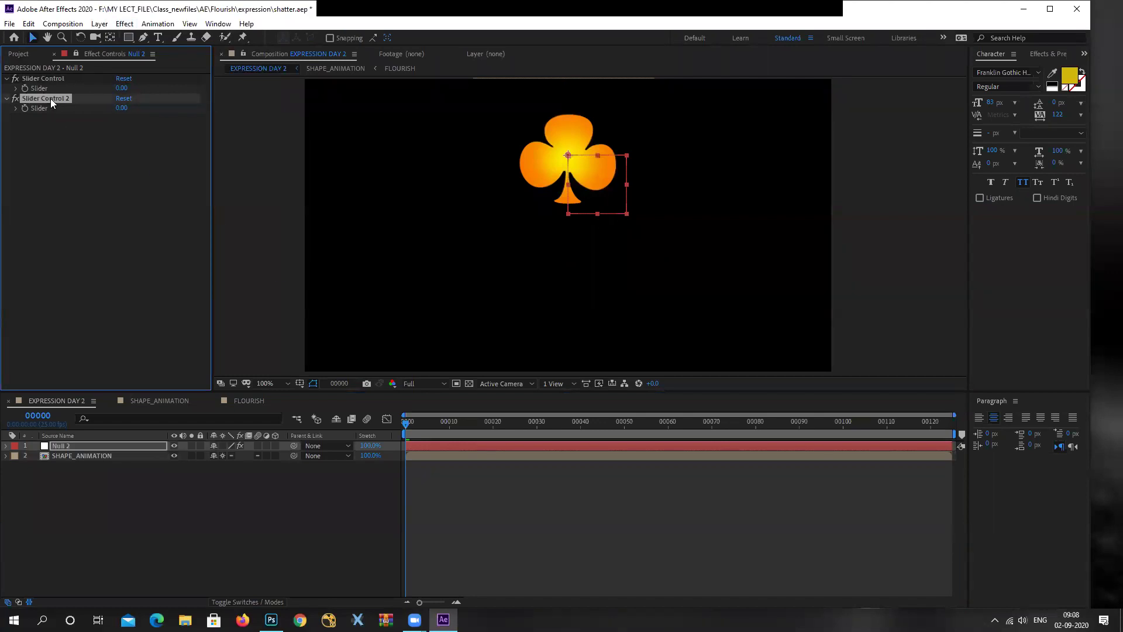
key(Return)
text(A)
Rename the first slider control on Null 2 as Rotation, with a capital R
click(45, 79)
key(Return)
text(ro)
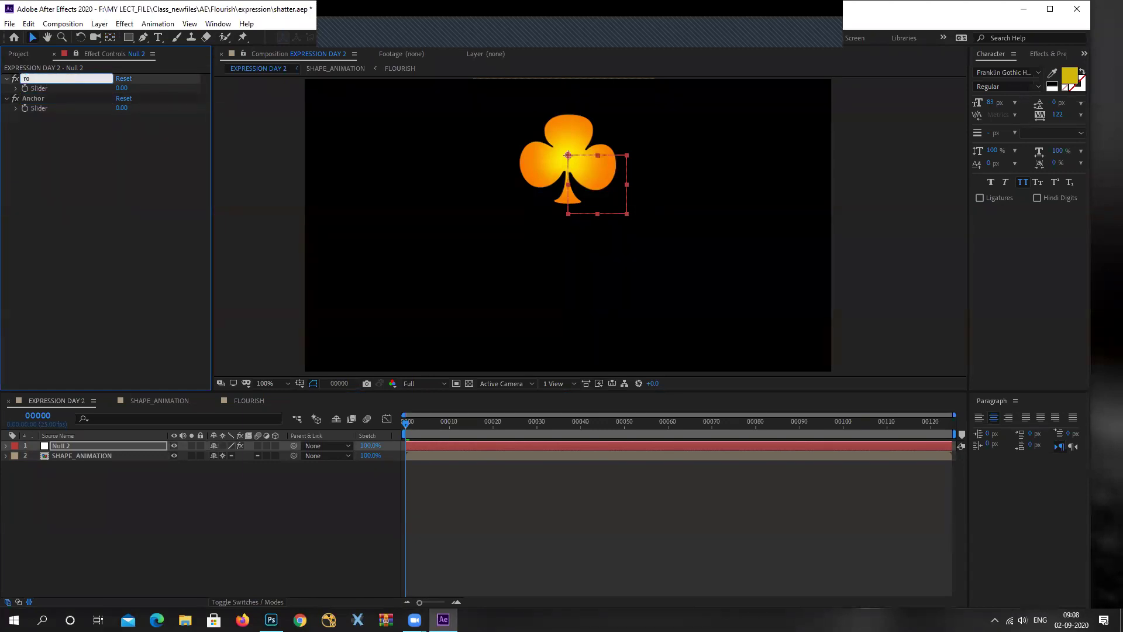
text(tation)
key(Return)
click(30, 98)
click(33, 79)
key(Return)
click(28, 78)
click(21, 77)
key(Delete)
text(R)
key(Return)
click(52, 100)
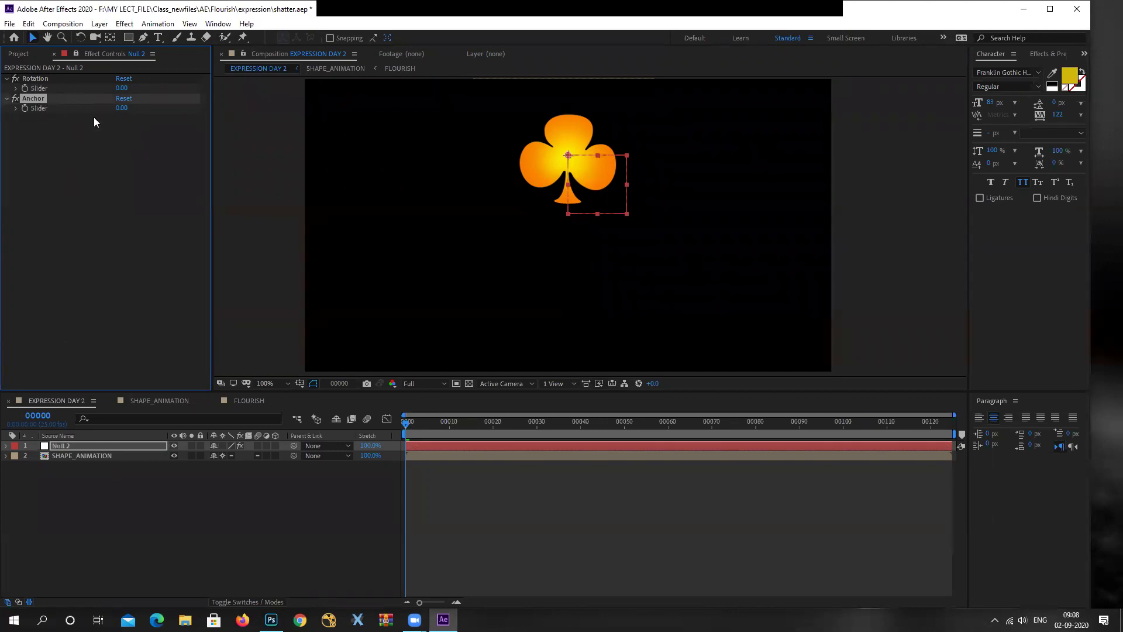
Give SHAPE_ANIMATION's Anchor Point the expression value - [0,thisComp.layer("Null 2").effect("Anchor")("Slider")], linked to Null 2's Anchor slider
click(86, 446)
click(72, 454)
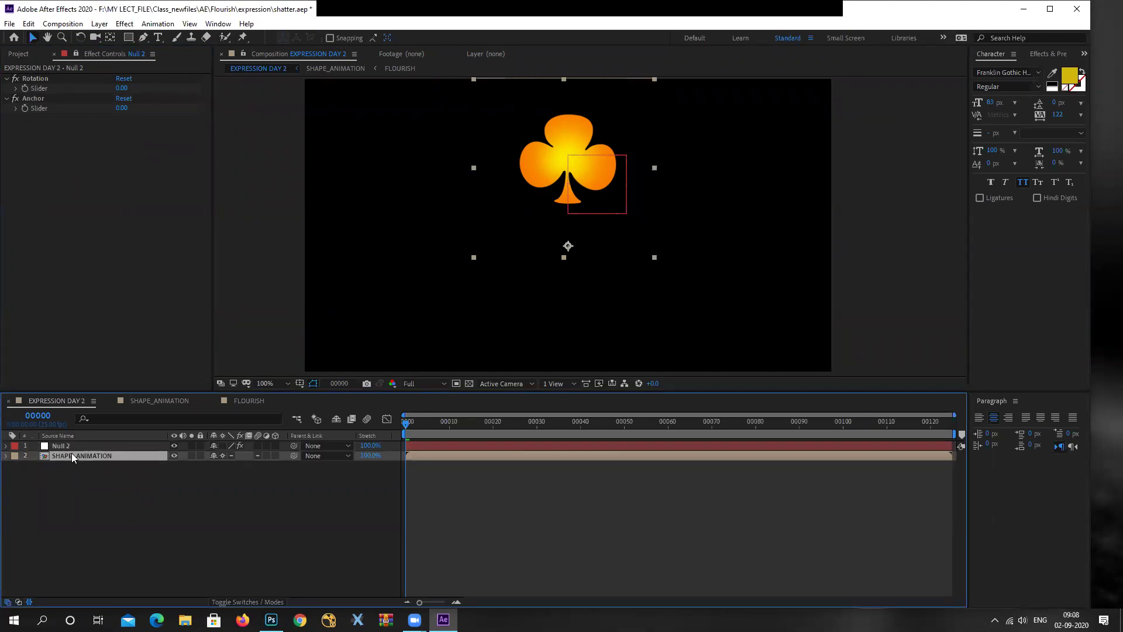
key(a)
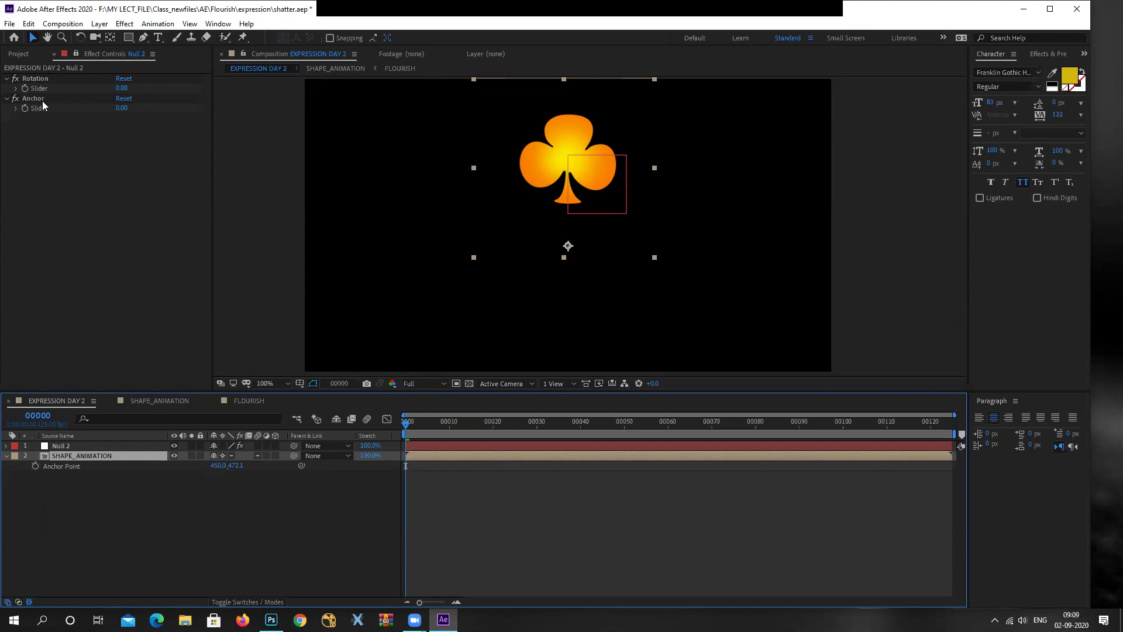
alt+click(35, 465)
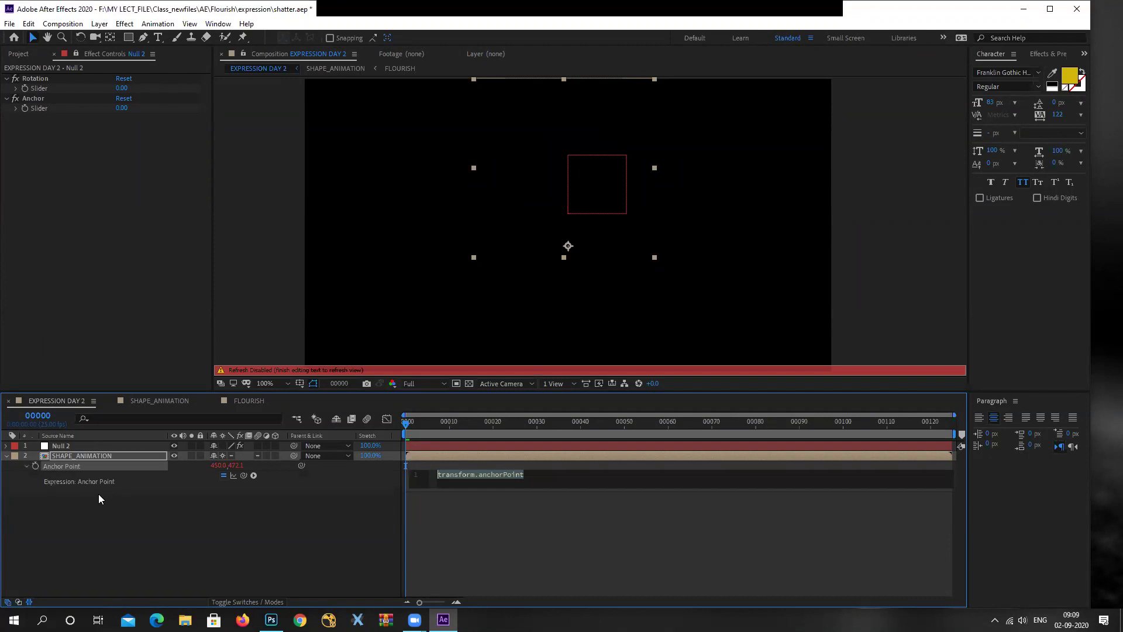
text(value - [0,)
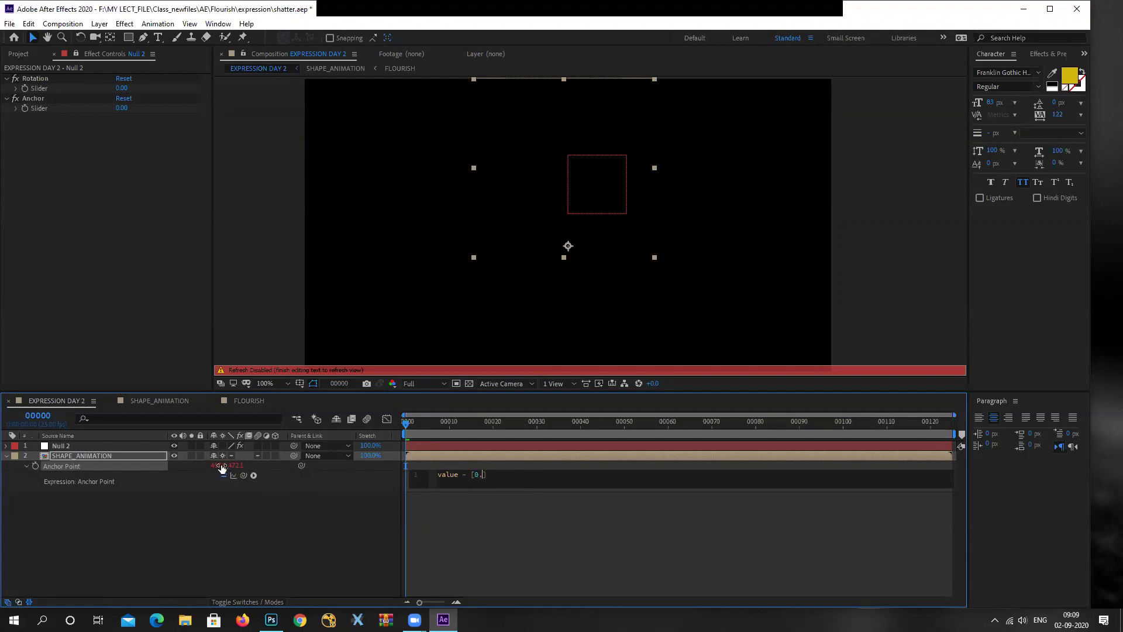
drag(241, 479, 51, 112)
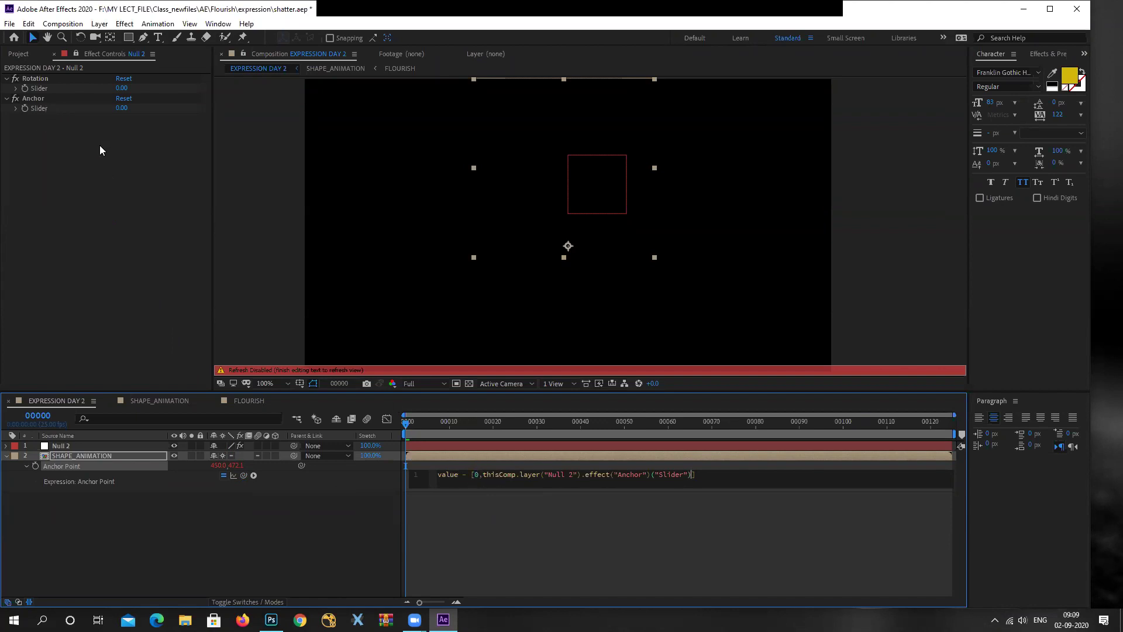
click(297, 529)
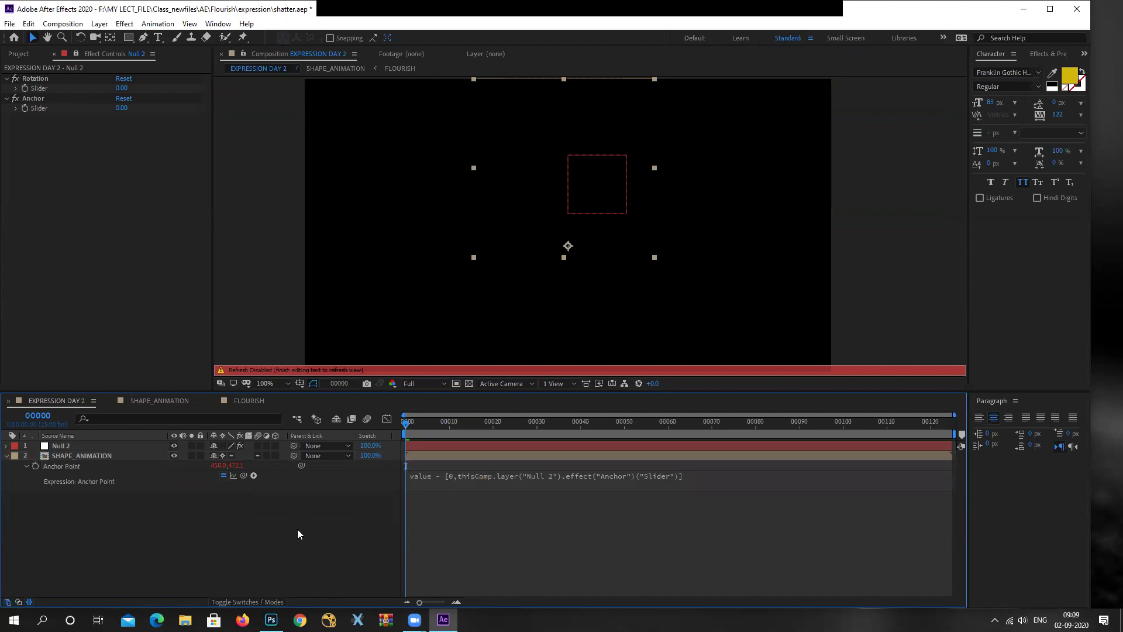
Duplicate the SHAPE_ANIMATION layer with the anchor point expression four times
click(77, 453)
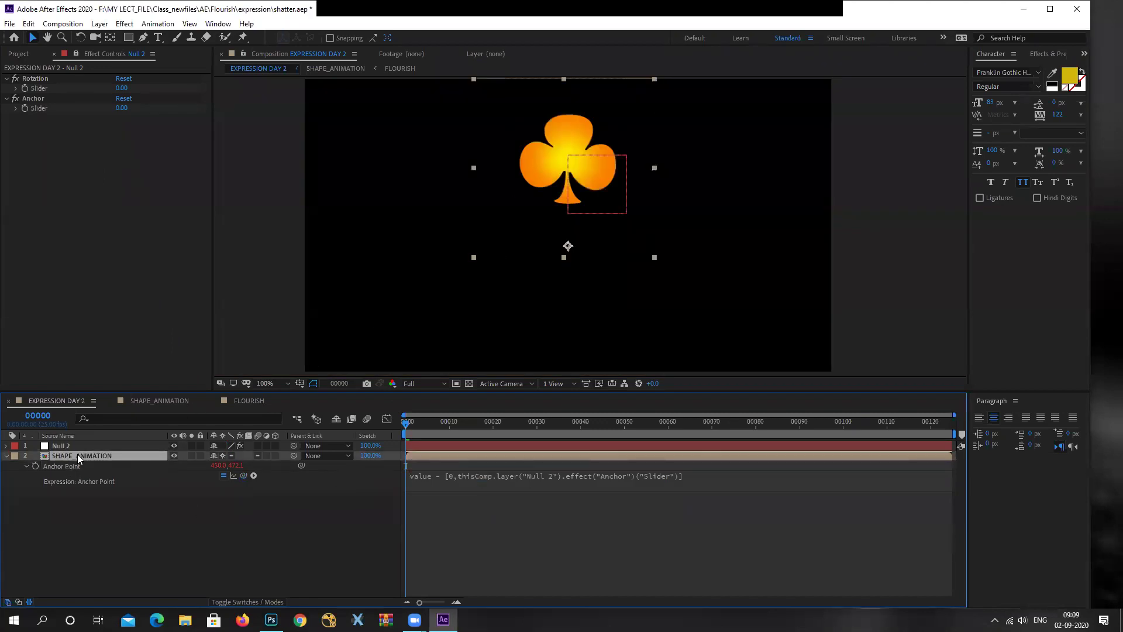
key(ctrl+d)
key(ctrl+d)
key(ctrl+d)
key(ctrl+d)
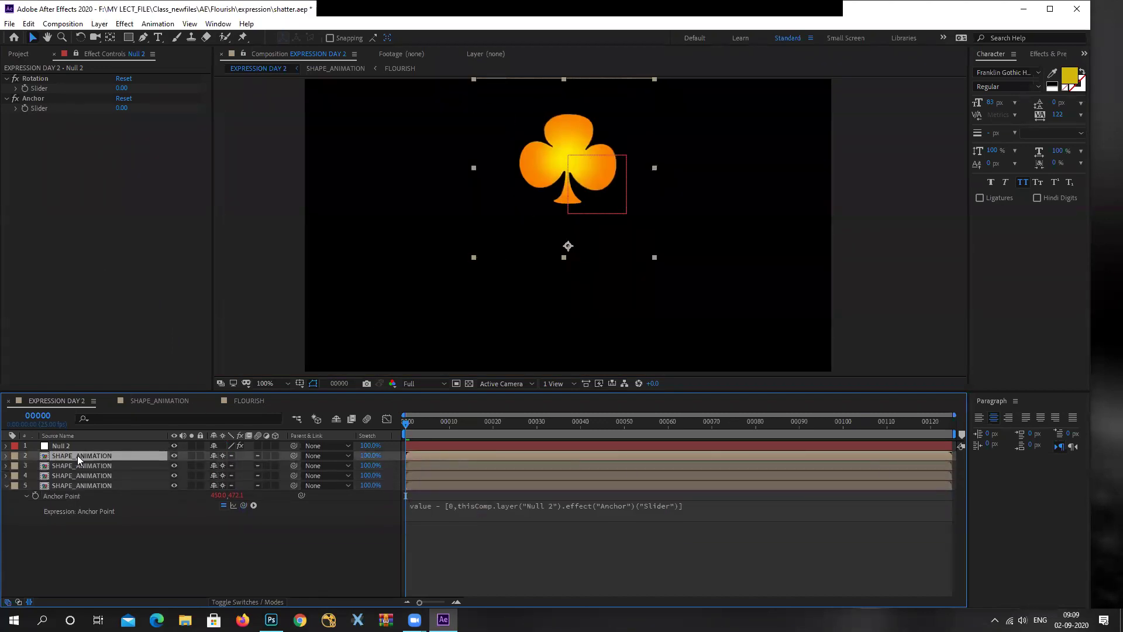
Set Null 2's Rotation slider to 72 and its Anchor slider to -19, and scrub the animation to frame 57
click(72, 446)
mouse_move(126, 113)
mouse_down()
mouse_move(165, 91)
mouse_move(115, 109)
mouse_move(165, 108)
mouse_move(109, 121)
mouse_move(211, 123)
mouse_move(136, 138)
mouse_move(195, 139)
mouse_move(111, 139)
mouse_move(133, 108)
mouse_move(173, 108)
mouse_move(159, 113)
mouse_up()
key(ctrl+z)
drag(406, 426, 654, 437)
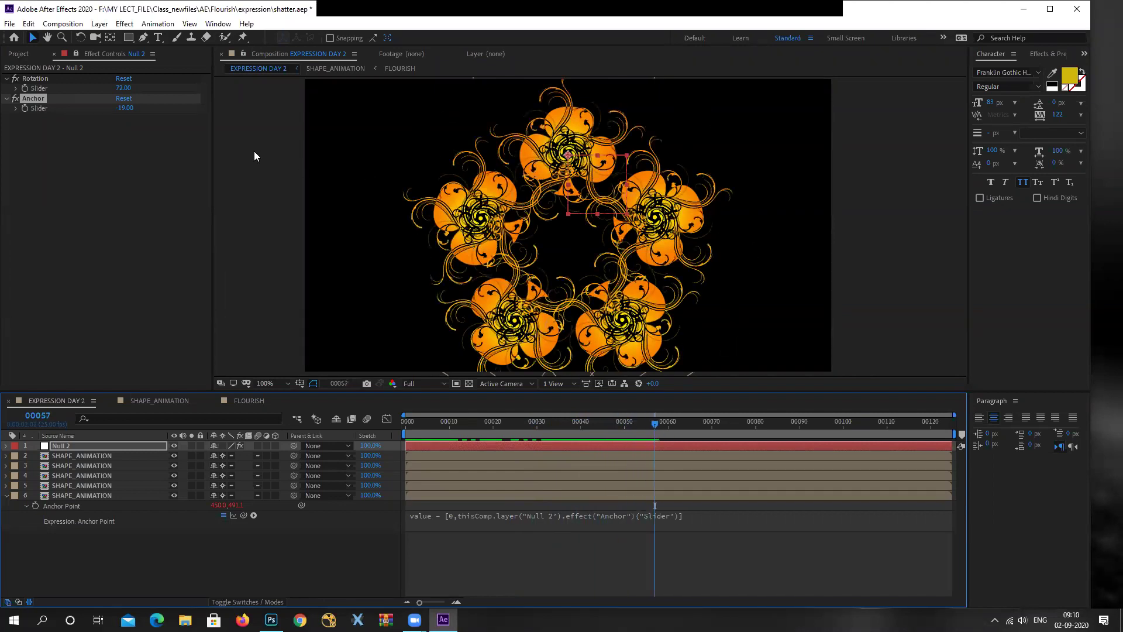
Lower the Anchor slider on Null 2 to -36 and preview the wider ring of clubs from frame 7
mouse_move(125, 108)
mouse_down()
mouse_move(152, 111)
mouse_move(93, 116)
mouse_move(138, 110)
mouse_move(126, 110)
mouse_up()
scroll(683, 271, down, 1)
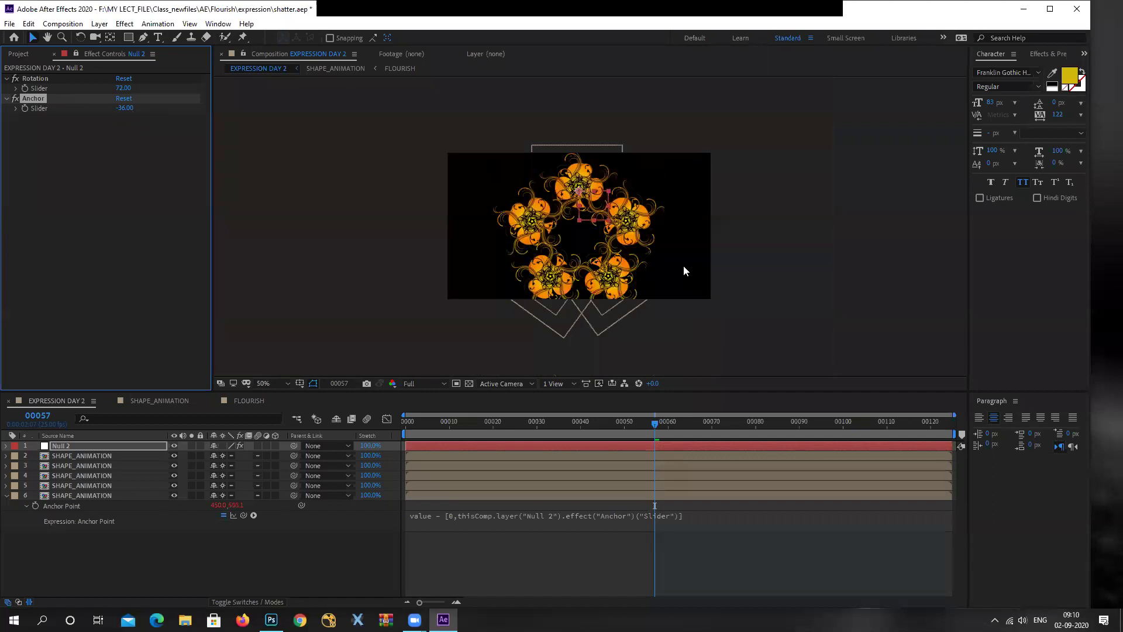
drag(631, 433, 613, 431)
click(433, 428)
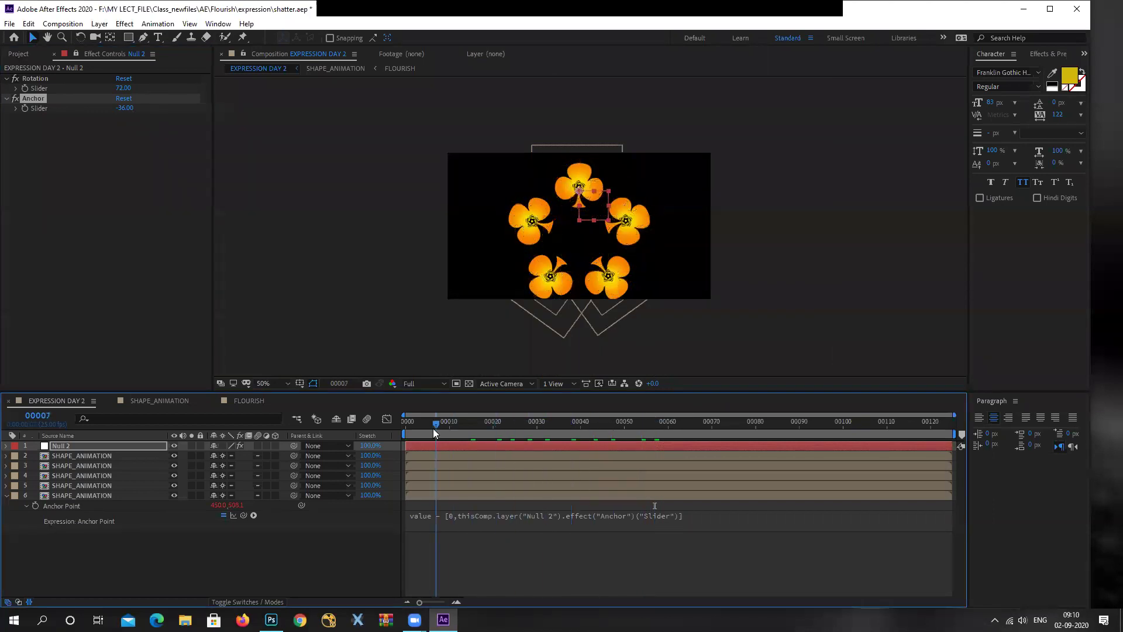
key(space)
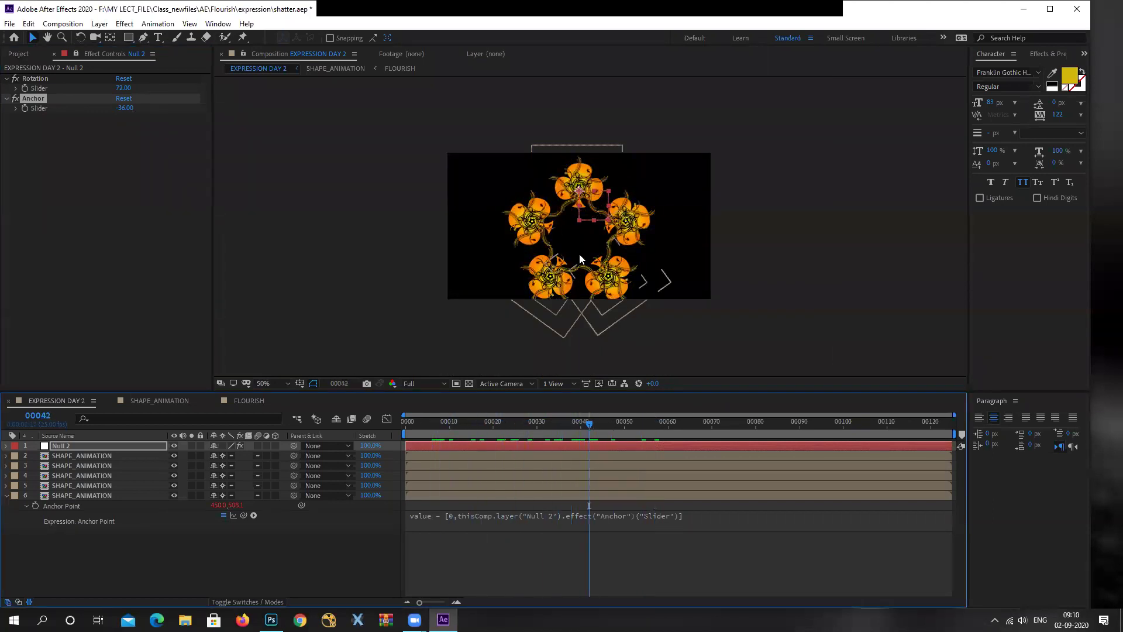
Raise the Anchor slider on Null 2 to 30 to tighten the ring, viewed at 100% zoom
key(period)
drag(124, 108, 163, 105)
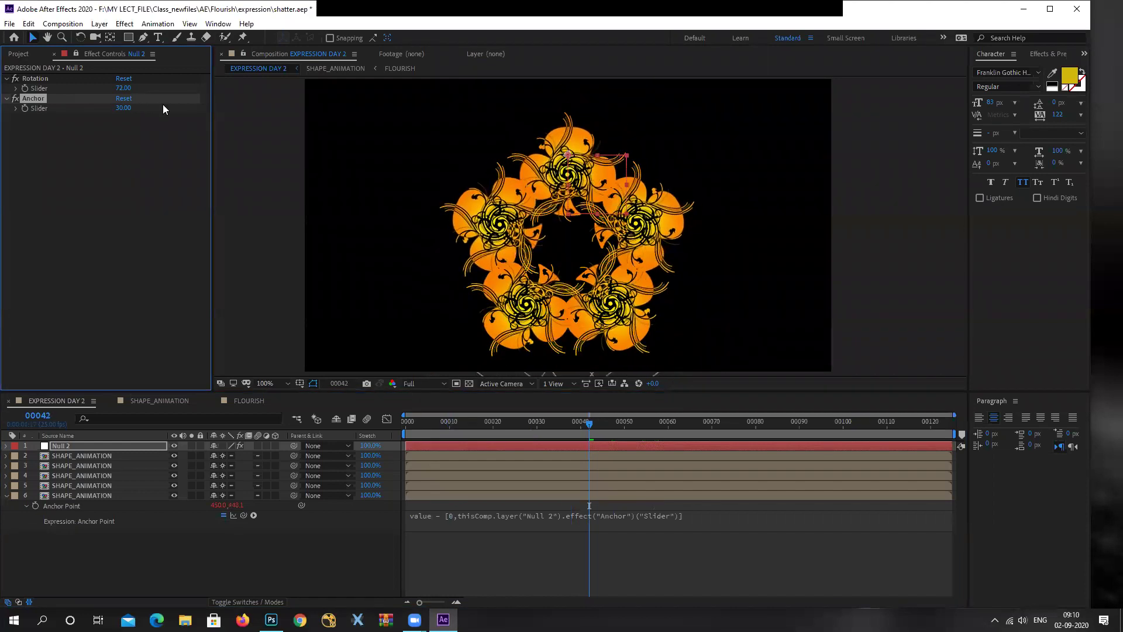
Delete four of the SHAPE_ANIMATION layers, keeping a single one below Null 2
drag(118, 558, 71, 468)
key(Delete)
click(93, 448)
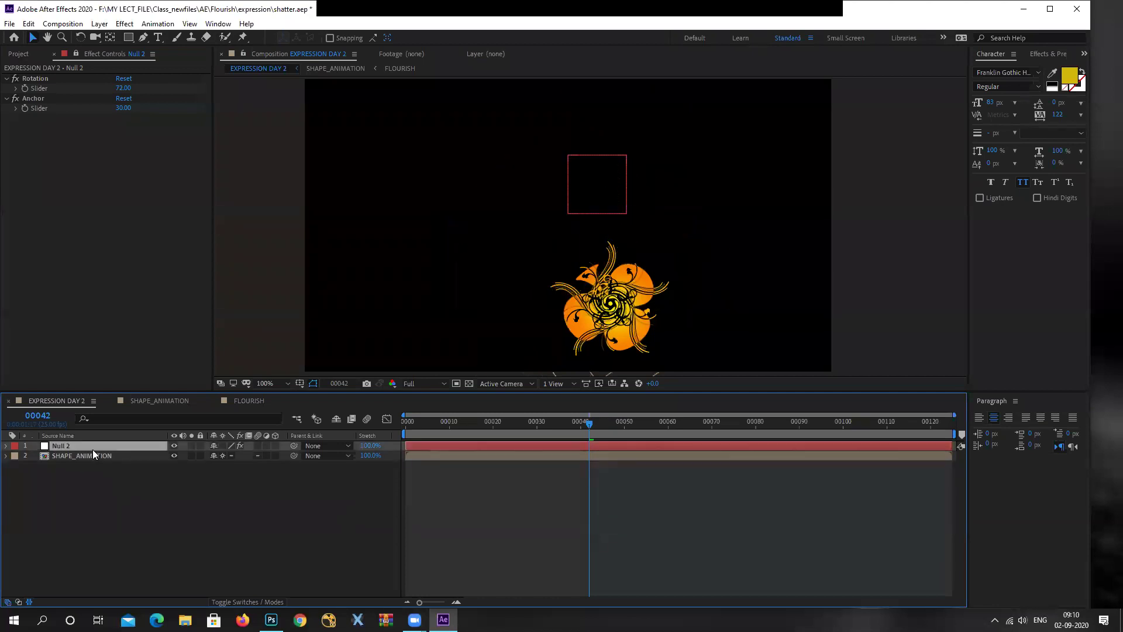
Set the Rotation slider on Null 2 to 0 and delete the Anchor slider control
click(92, 455)
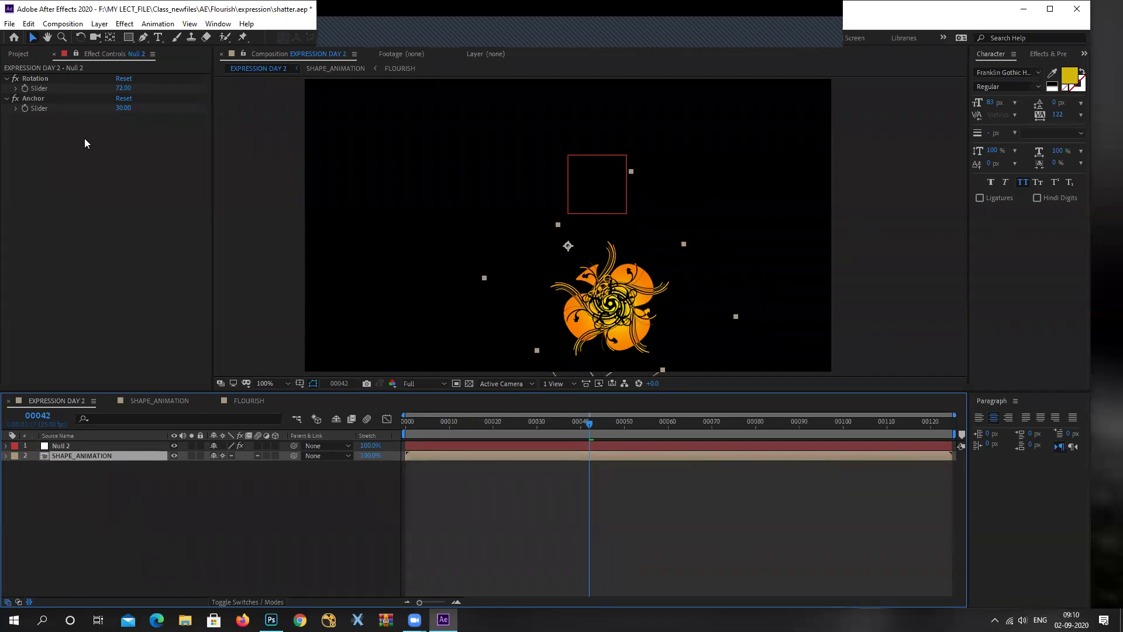
click(121, 89)
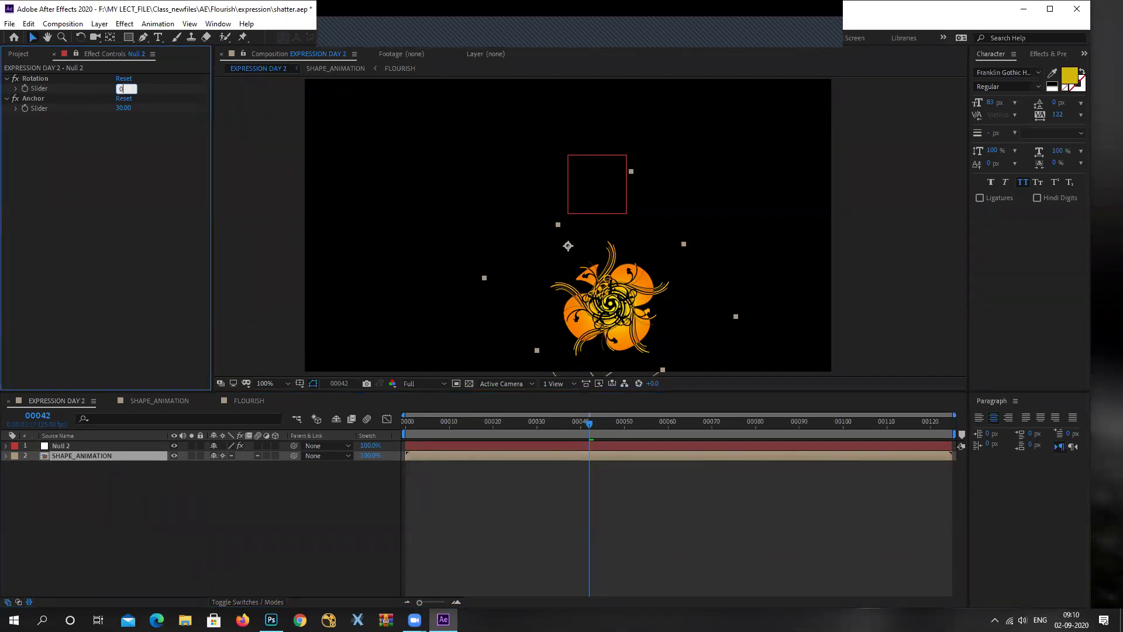
key(Return)
click(106, 489)
key(apostrophe)
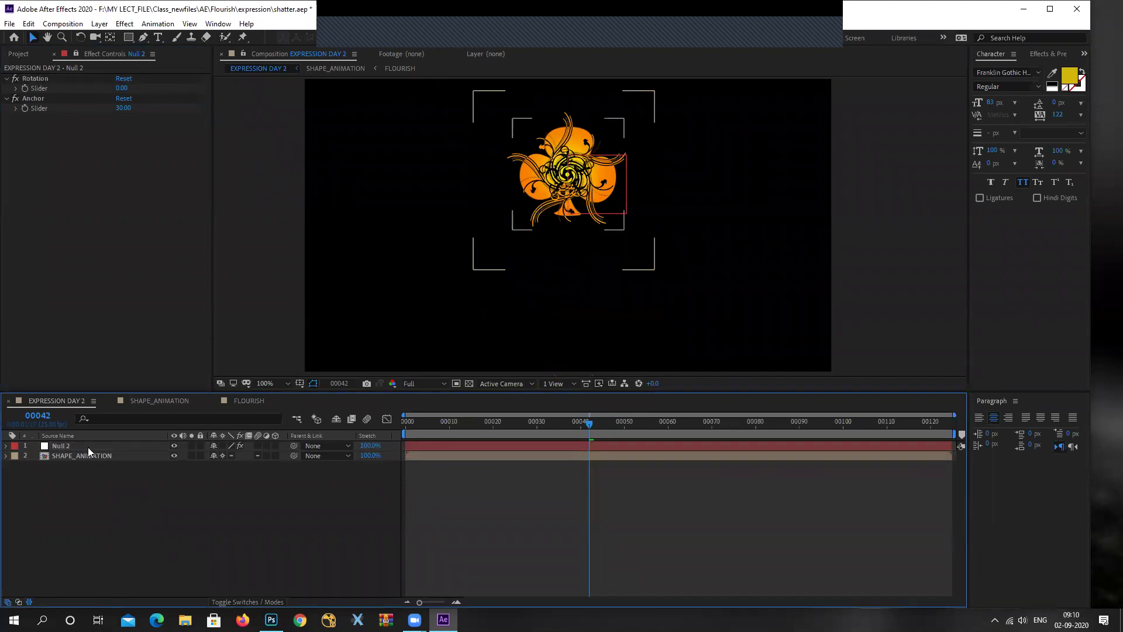
click(28, 98)
key(Delete)
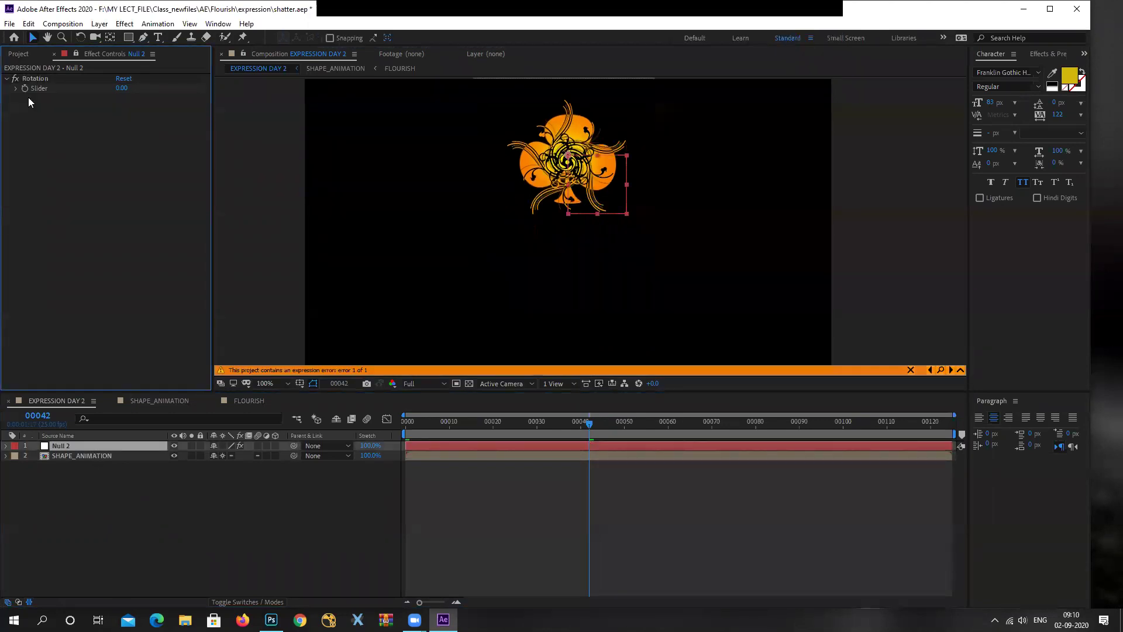
Show SHAPE_ANIMATION's modified properties and remove the expression from its Rotation property
click(187, 518)
click(85, 459)
key(a)
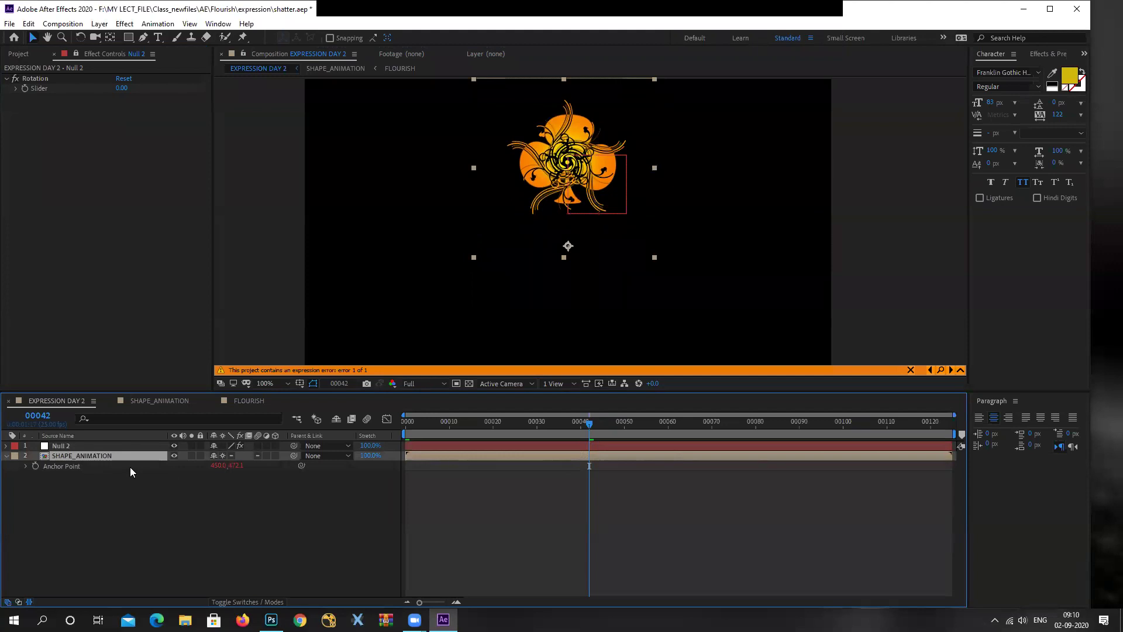
key(u)
key(u)
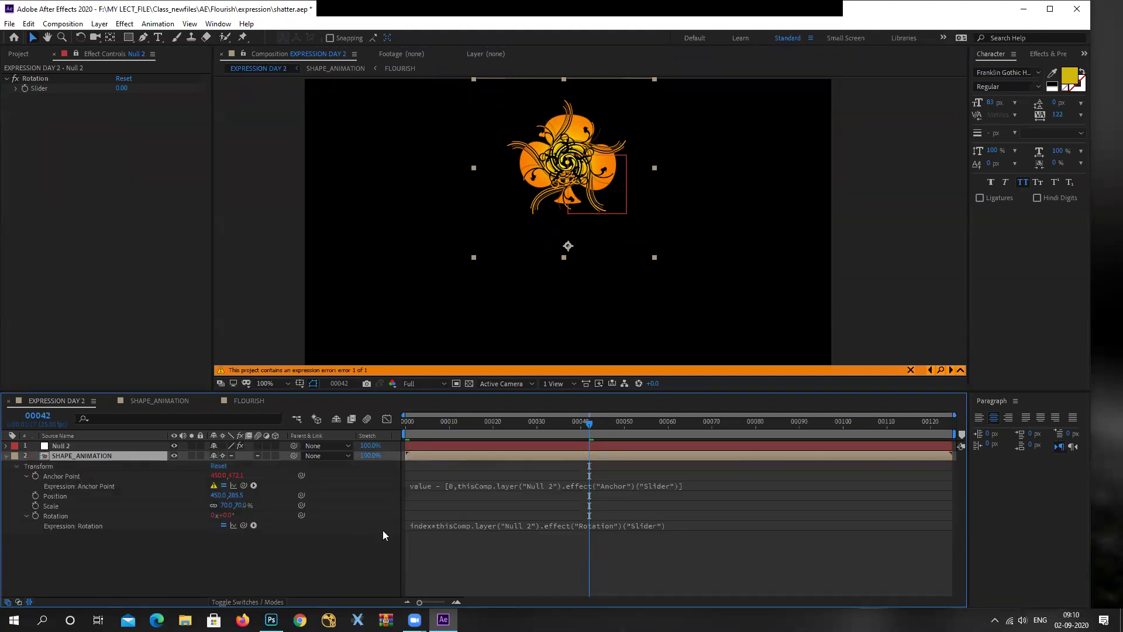
click(438, 524)
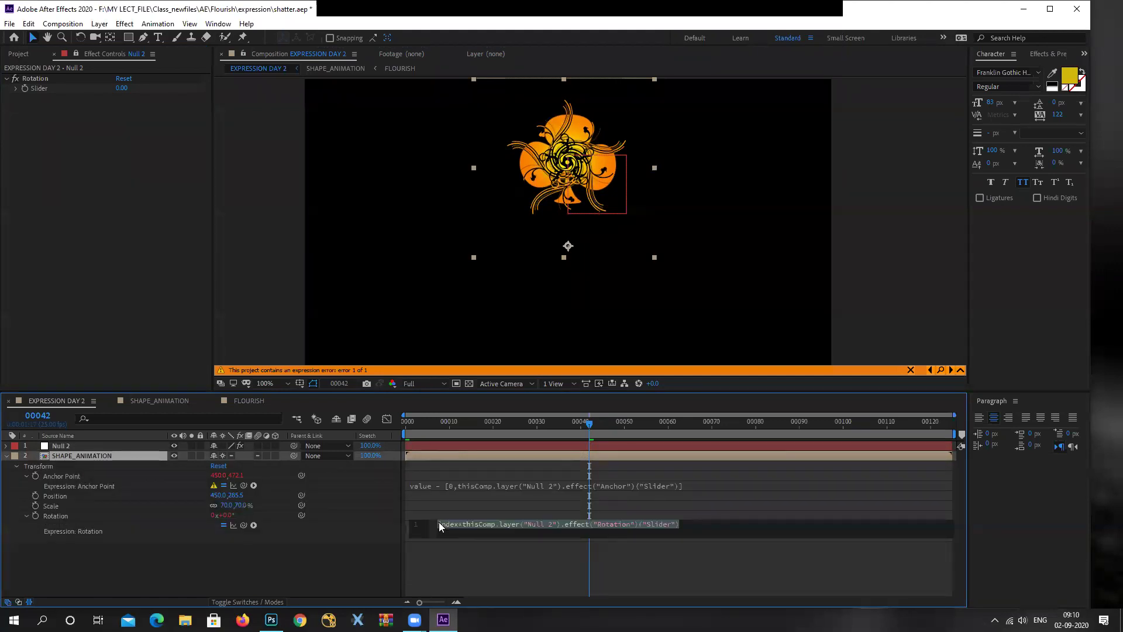
key(BackSpace)
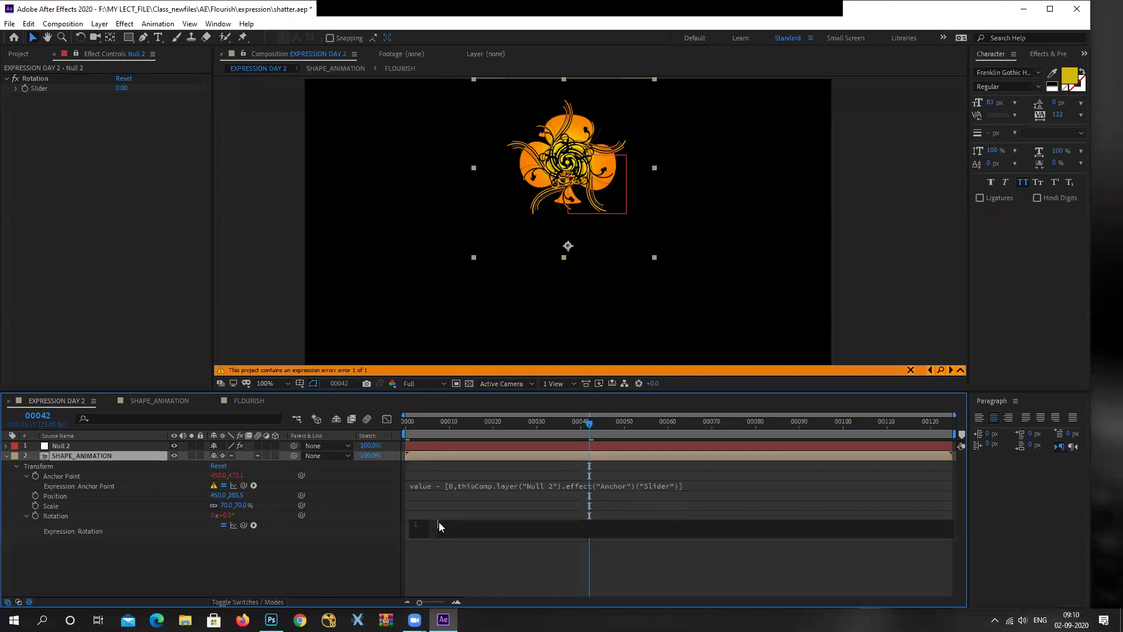
click(254, 586)
click(81, 458)
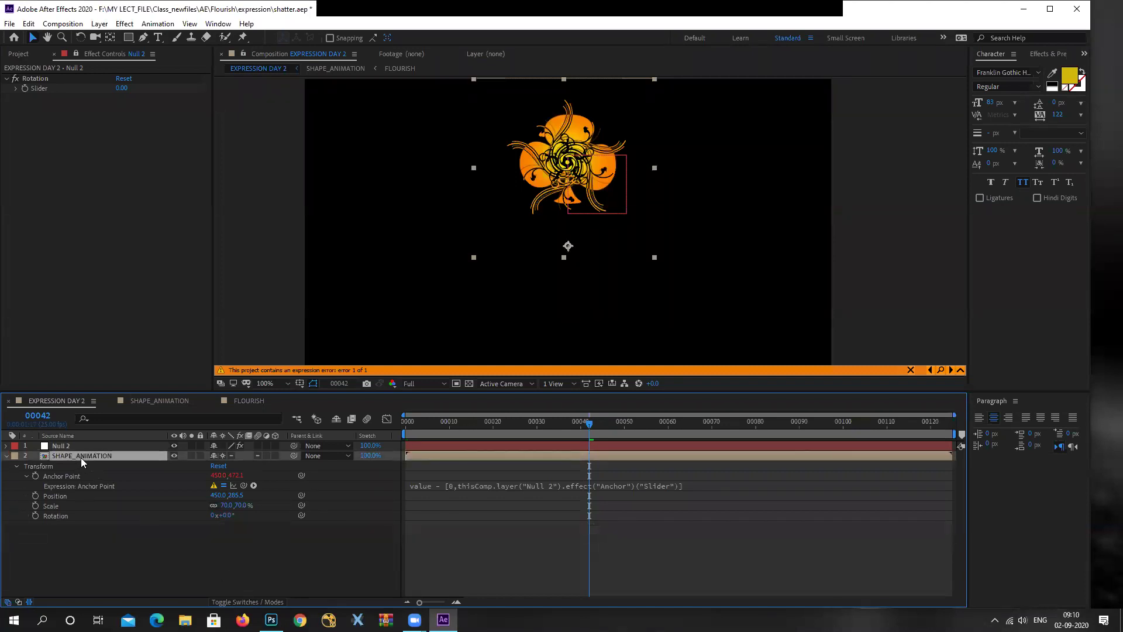
click(6, 455)
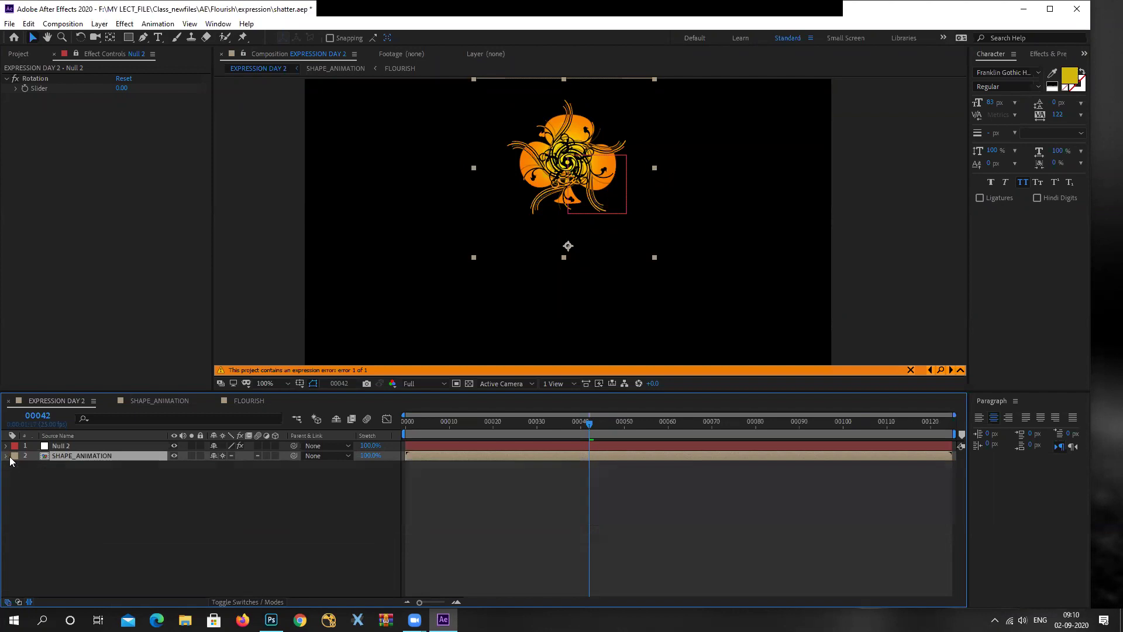
click(58, 447)
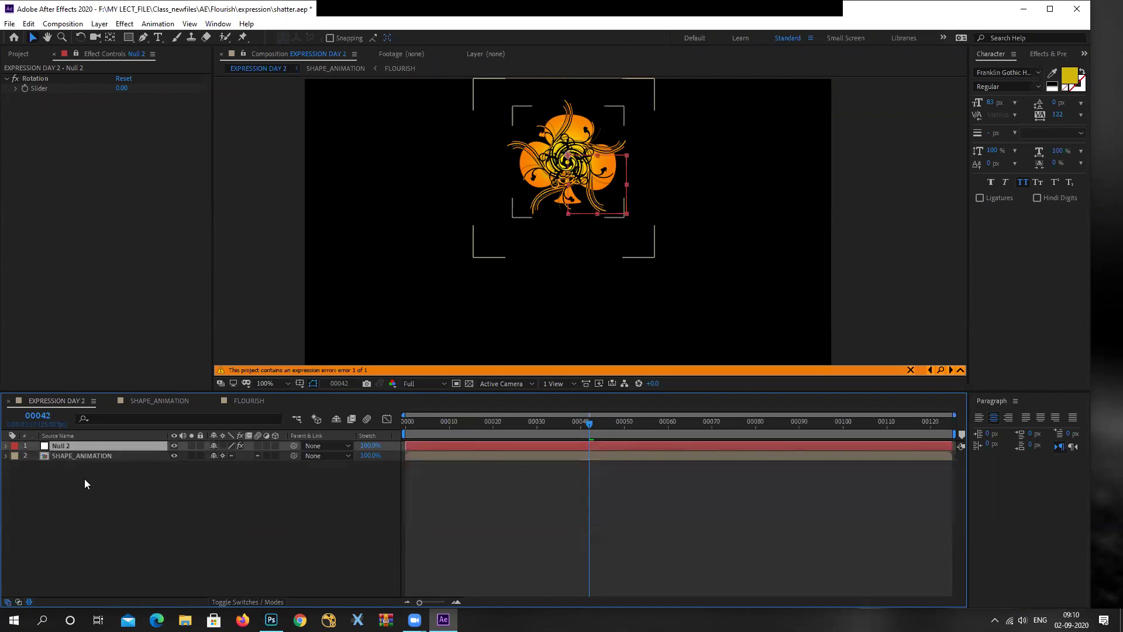
Add a second Slider Control to Null 2 and rename it Anchor
click(124, 24)
mouse_move(181, 184)
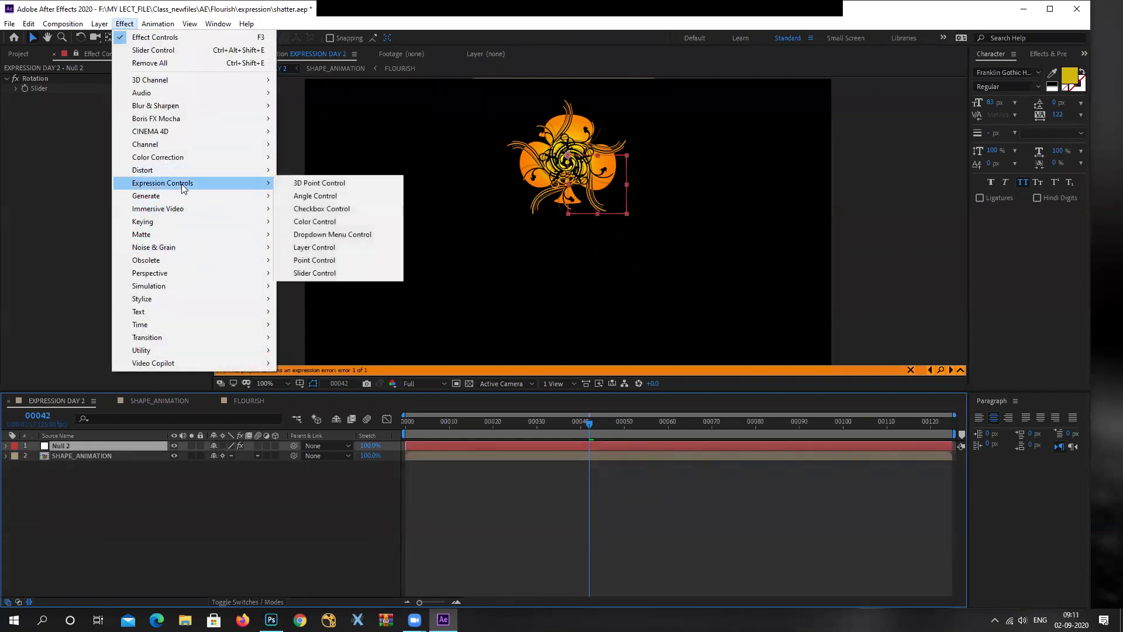
click(316, 273)
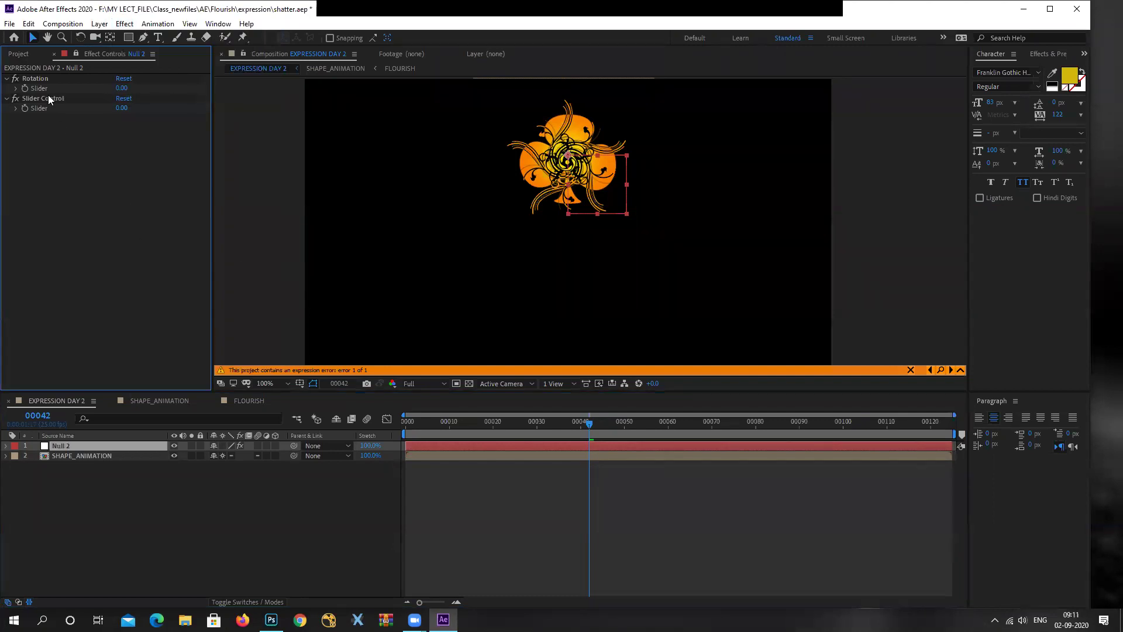
key(Return)
text(Anchor)
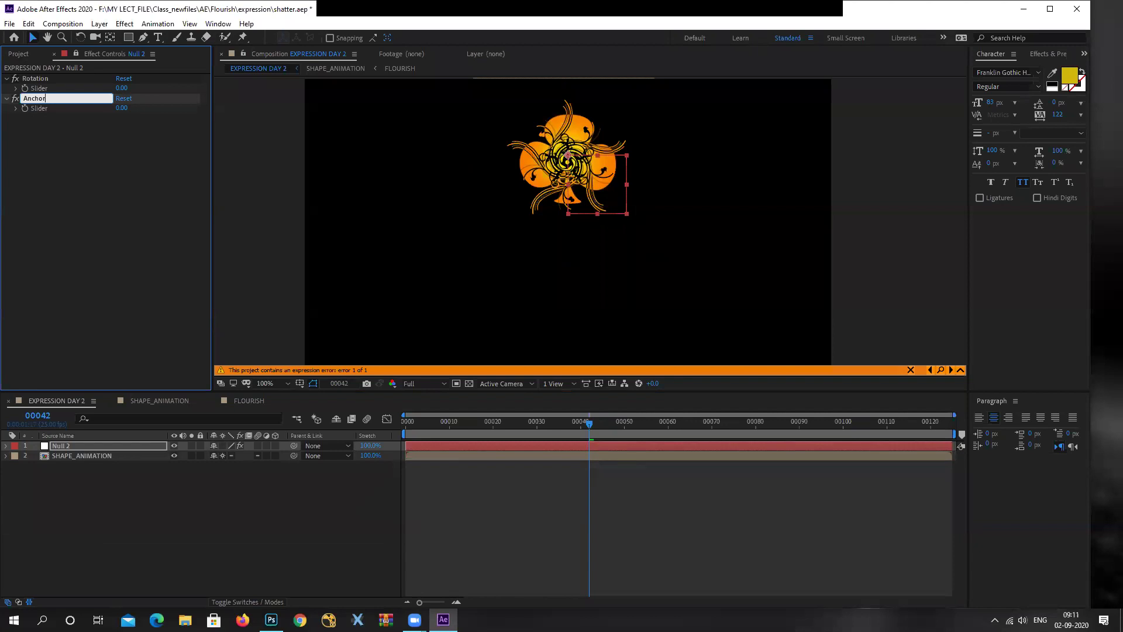
key(Return)
Give SHAPE_ANIMATION's Anchor Point the expression value - [0,thisComp.layer("Null 2").effect("Anchor")("Slider")], linked to Null 2's Anchor slider
click(77, 455)
key(a)
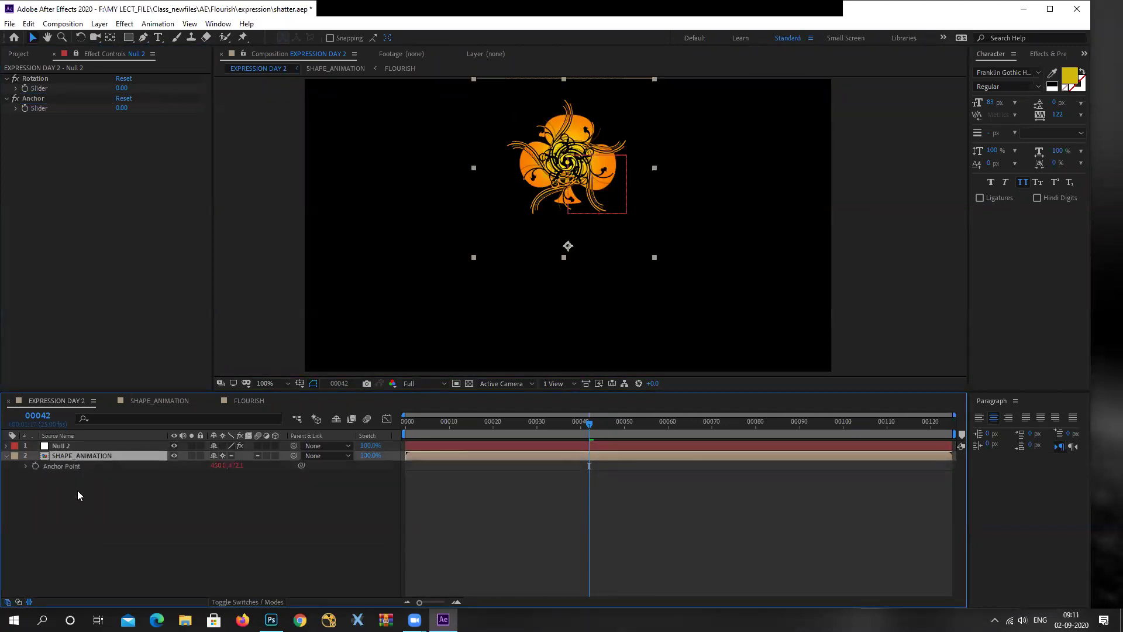
alt+click(34, 466)
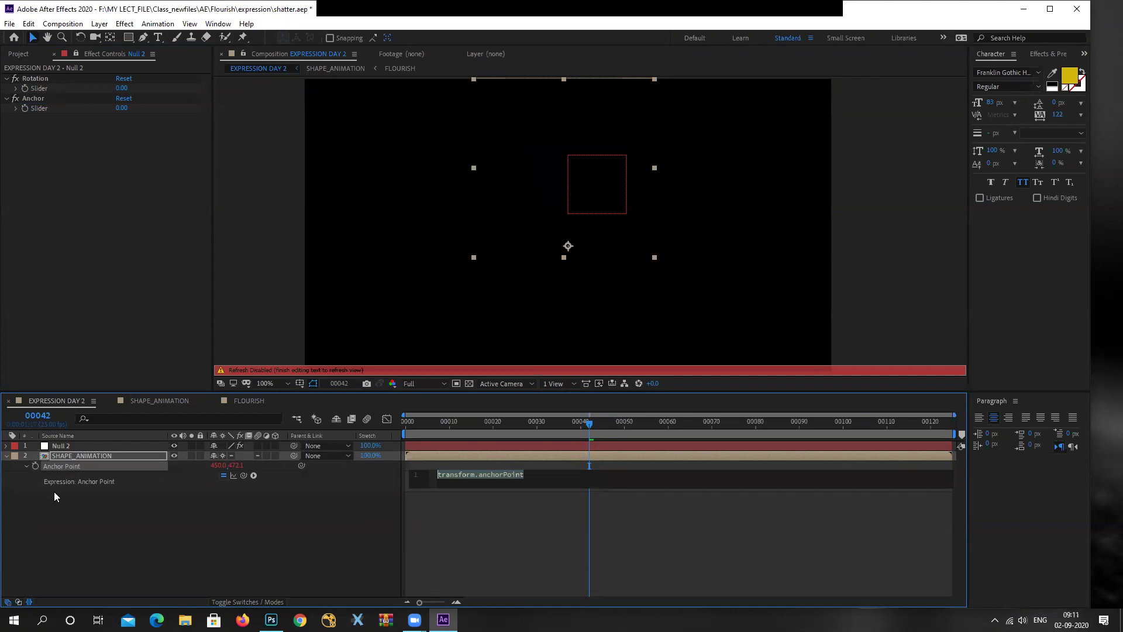
text(value )
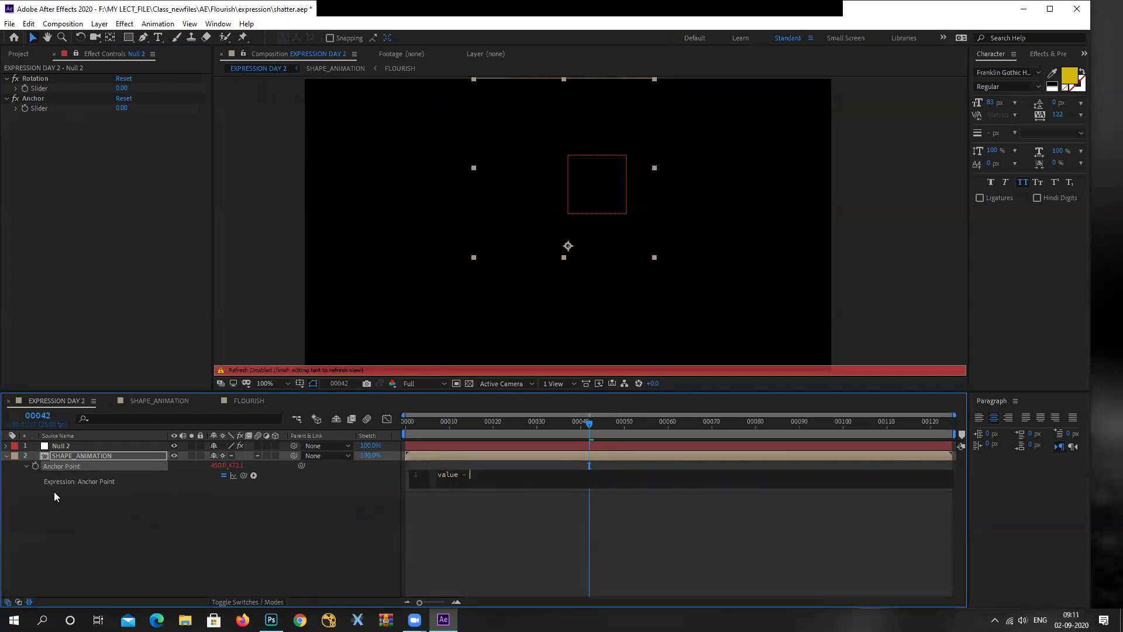
text(- [0,)
drag(242, 476, 39, 108)
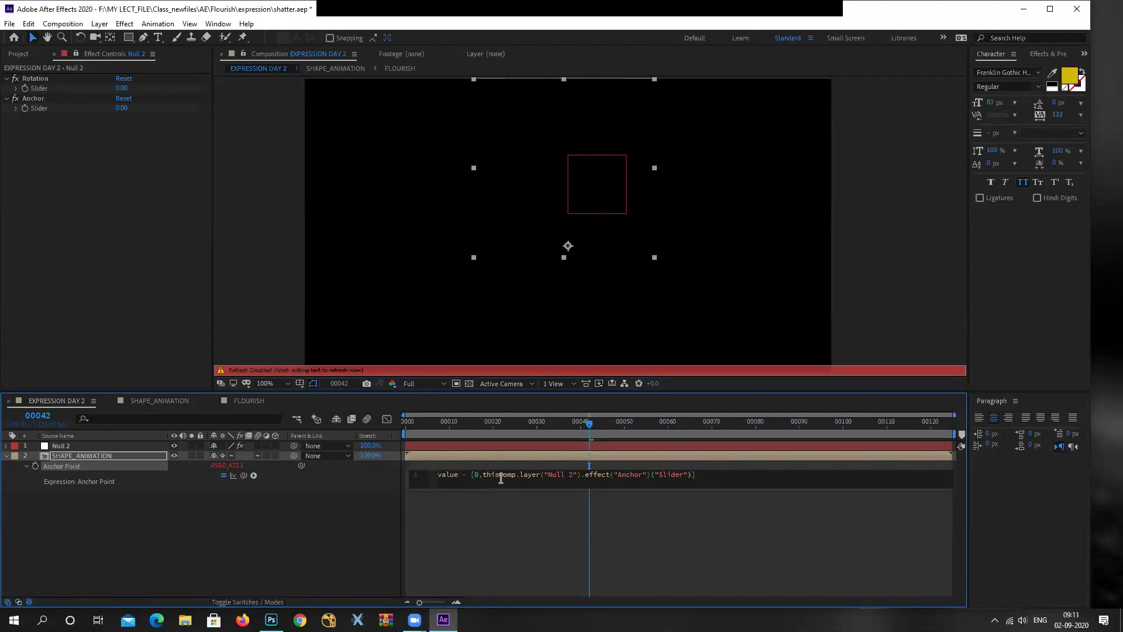
click(189, 527)
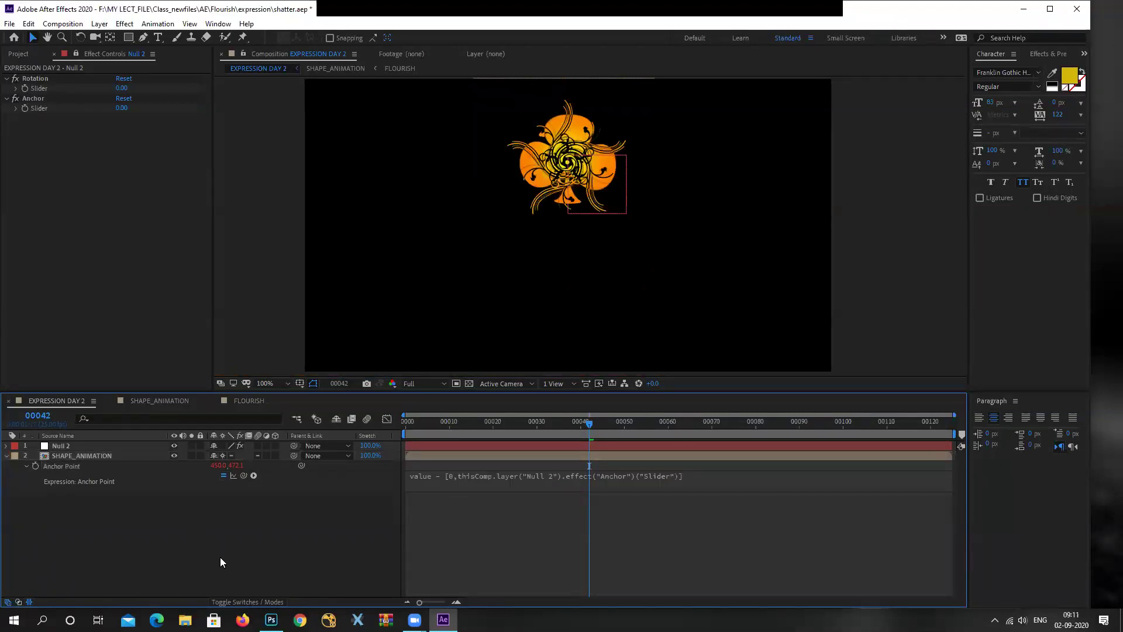
Duplicate the SHAPE_ANIMATION layer four times
click(105, 456)
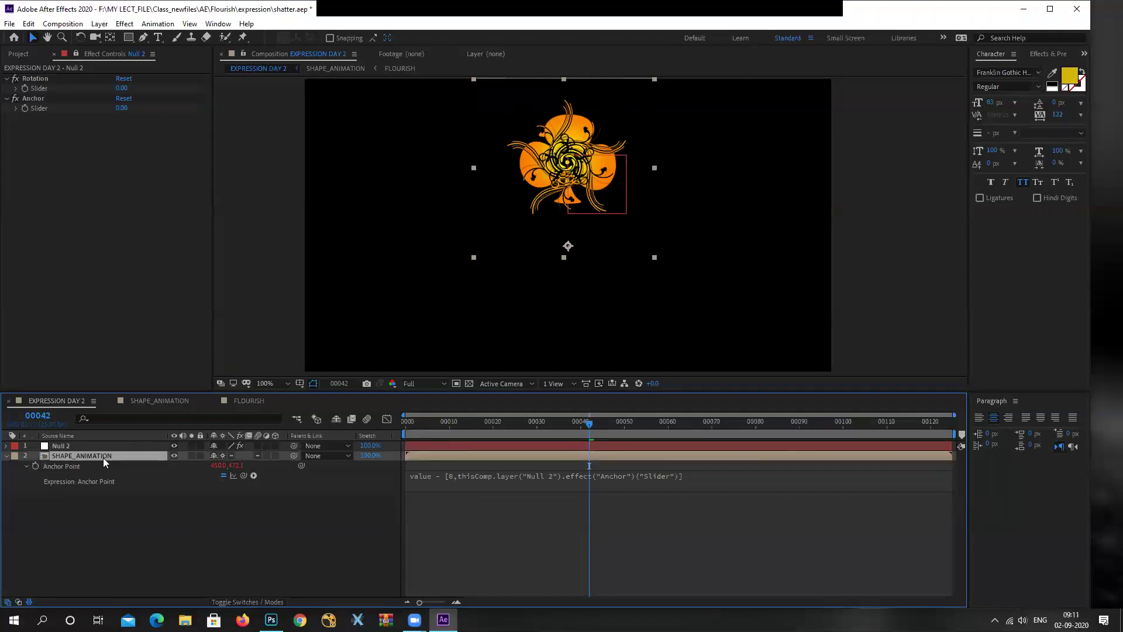
key(ctrl+d)
key(ctrl+d)
key(ctrl+d)
key(ctrl+d)
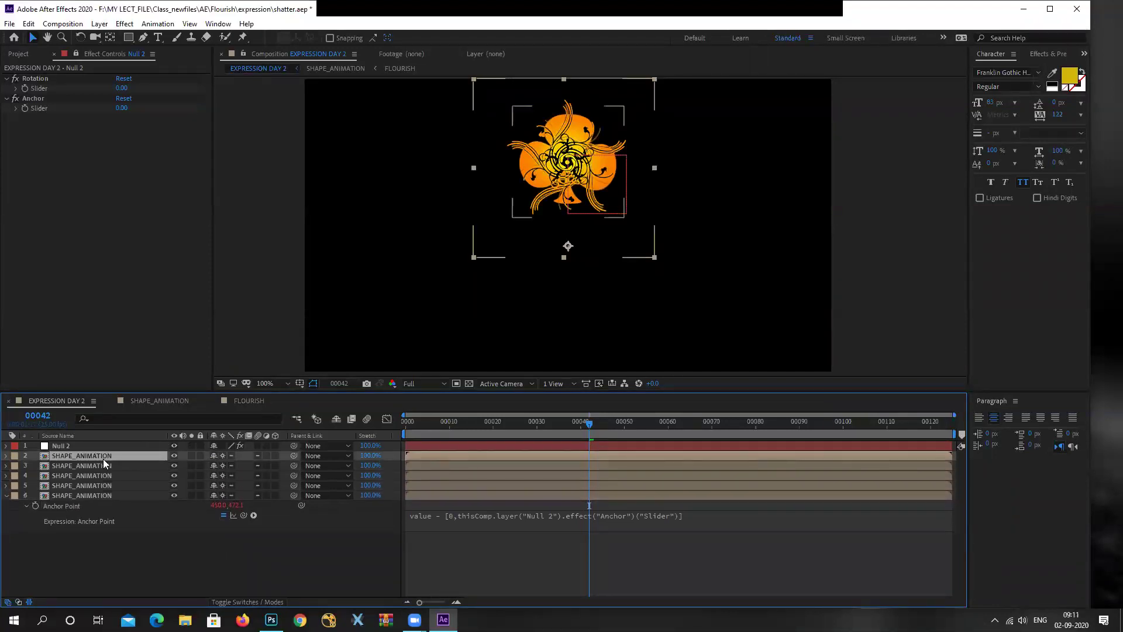
Keyframe Null 2's Rotation slider at 0 on frame 0 and at 31 on frame 30
drag(450, 433, 396, 439)
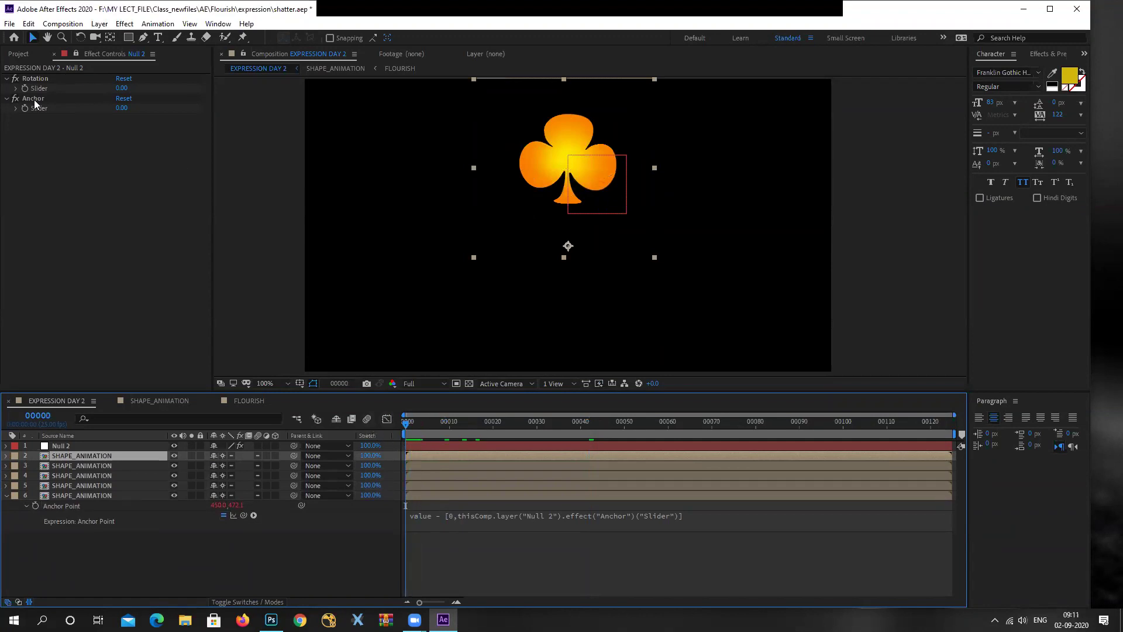
click(27, 80)
drag(421, 425, 536, 442)
drag(121, 88, 146, 98)
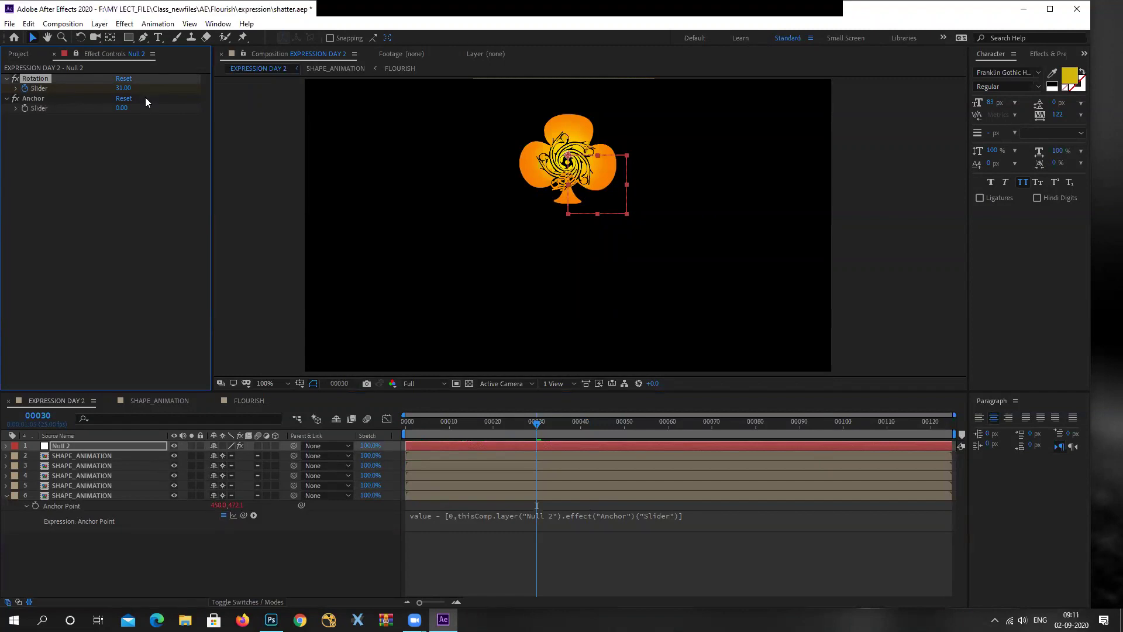
Delete the lower four SHAPE_ANIMATION layers, keeping only the one directly below Null 2
click(97, 451)
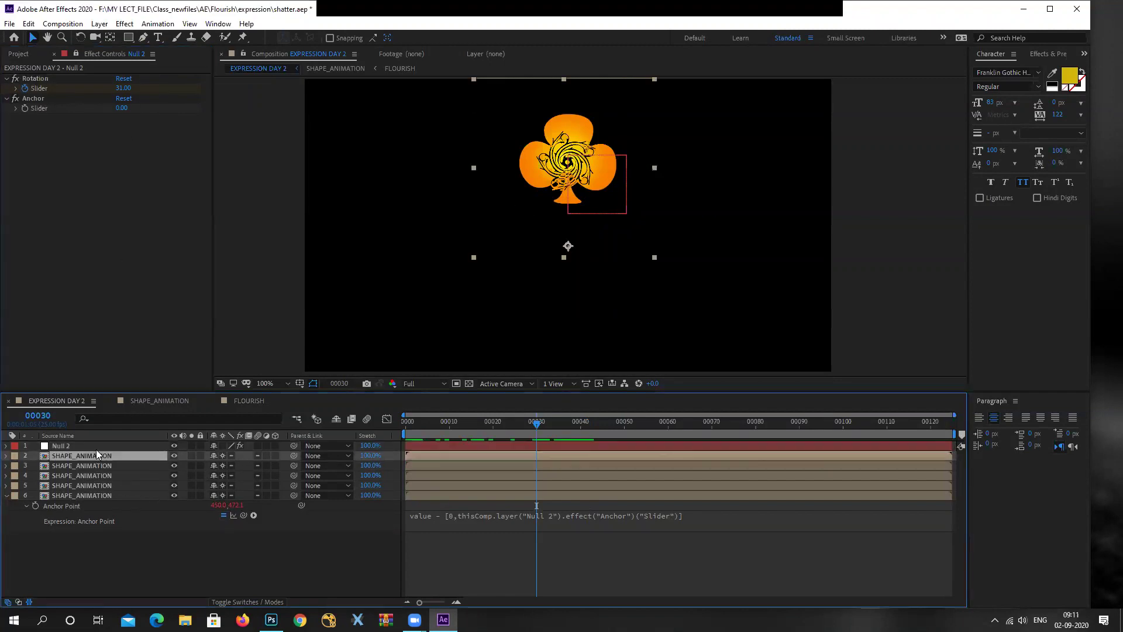
key(r)
key(r)
drag(104, 592, 69, 467)
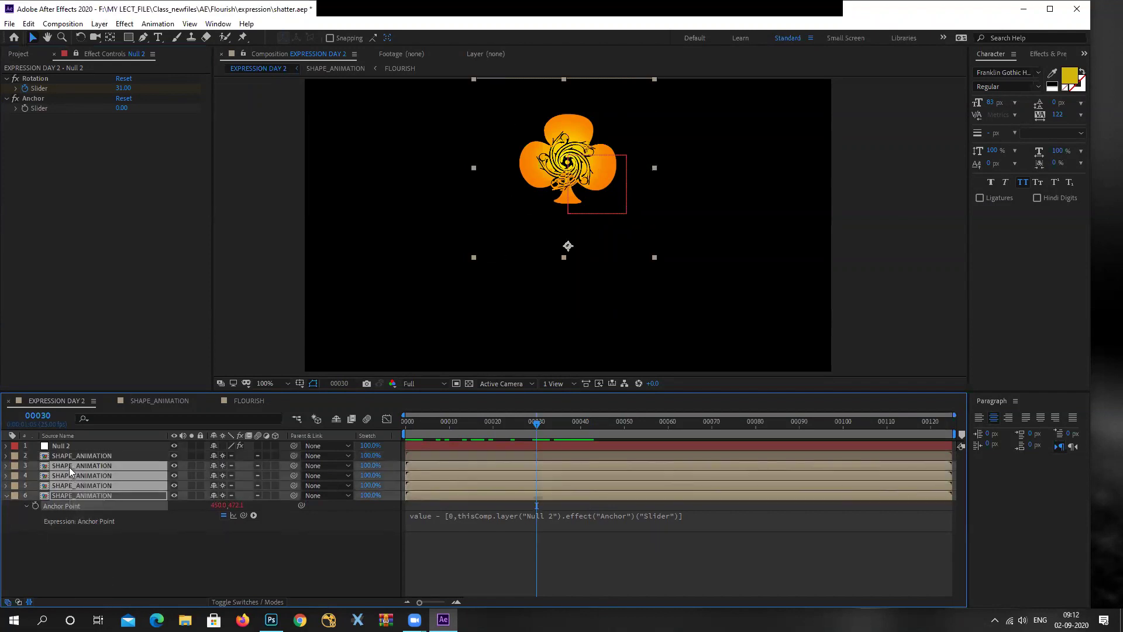
key(Delete)
Give SHAPE_ANIMATION's Rotation the expression index*thisComp.layer("Null 2").effect("Rotation")("Slider"), working at frame 0
click(69, 456)
key(r)
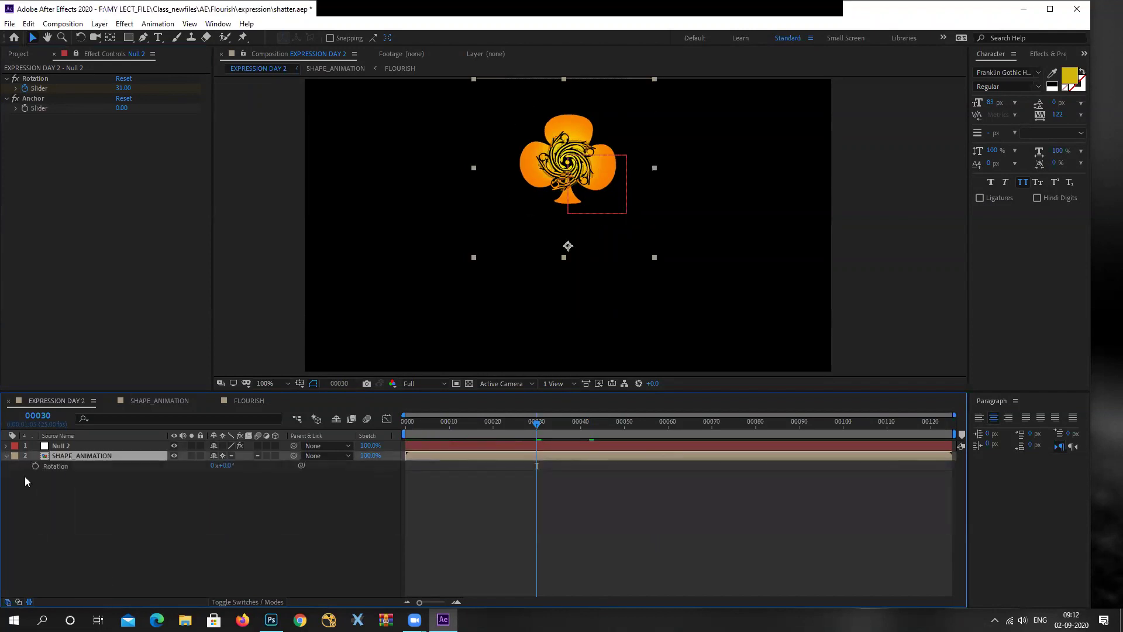
key(Home)
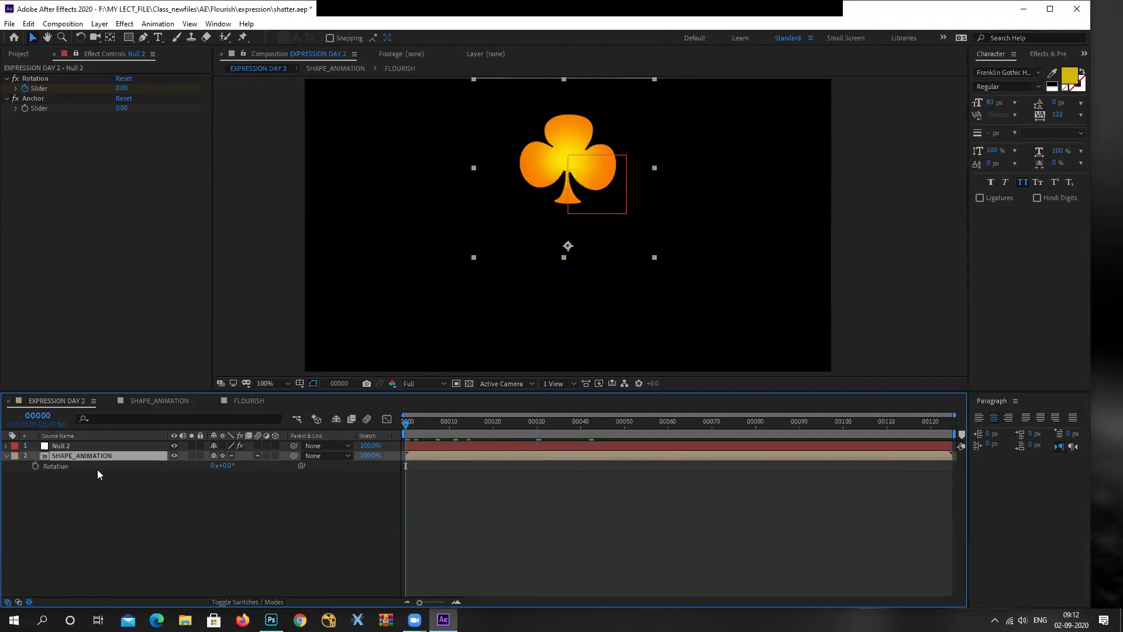
alt+click(34, 467)
text(in)
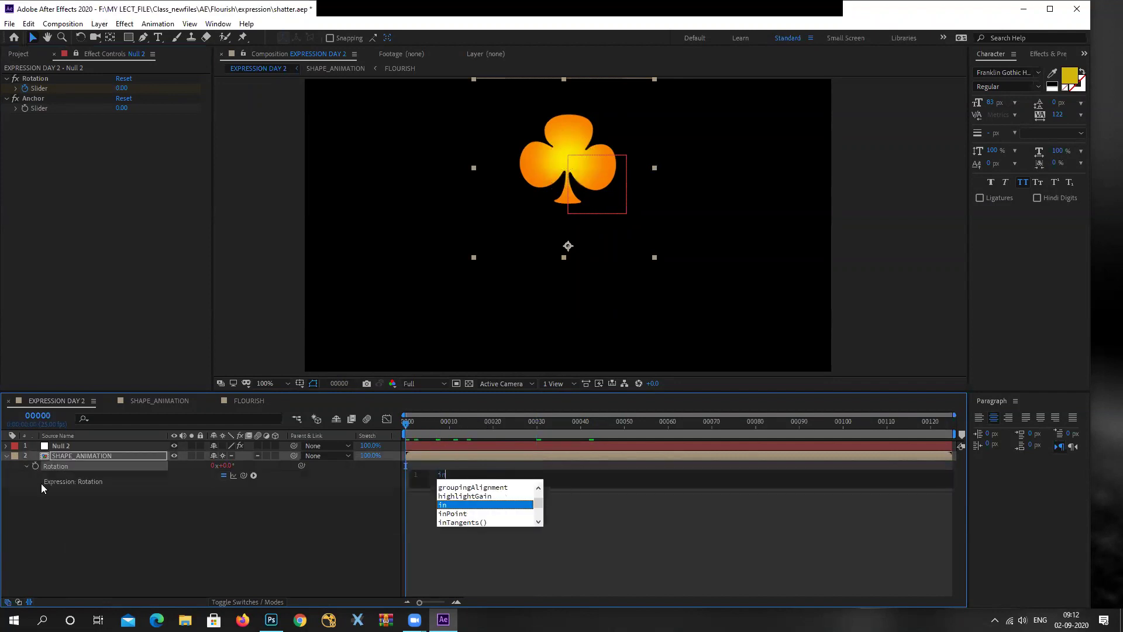
text(dex*)
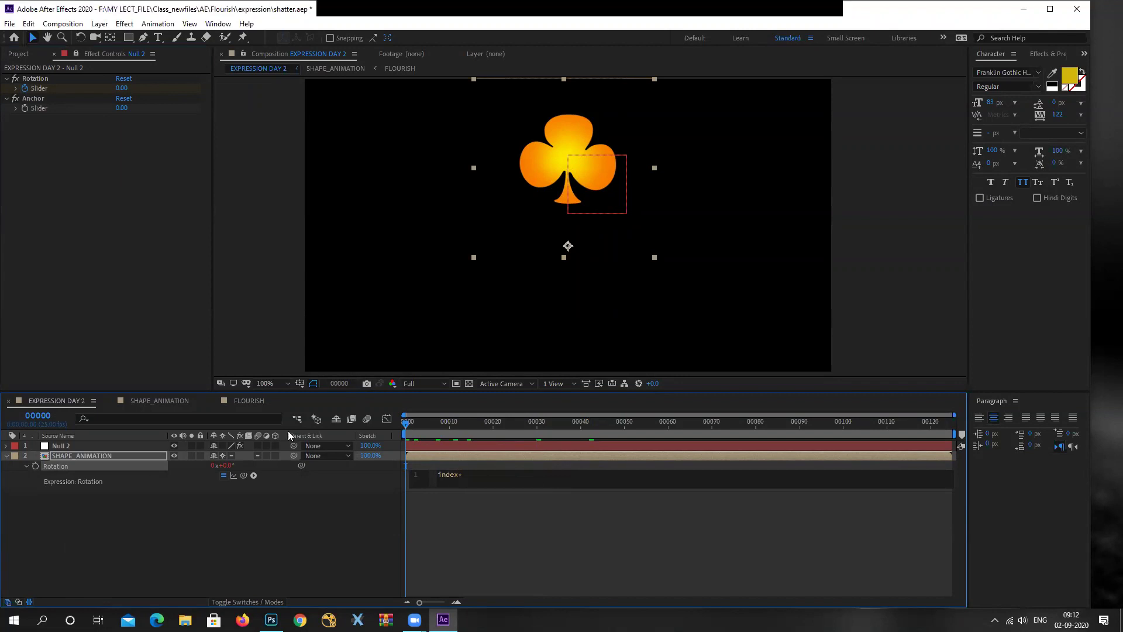
drag(243, 475, 164, 92)
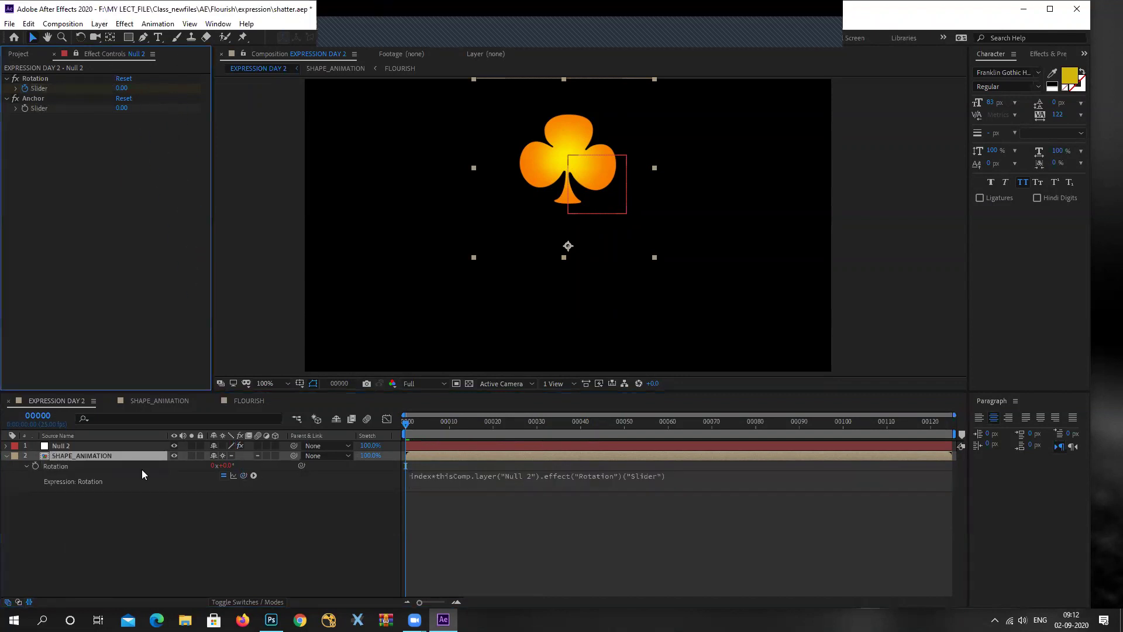
key(super+F1)
key(super+alt+1)
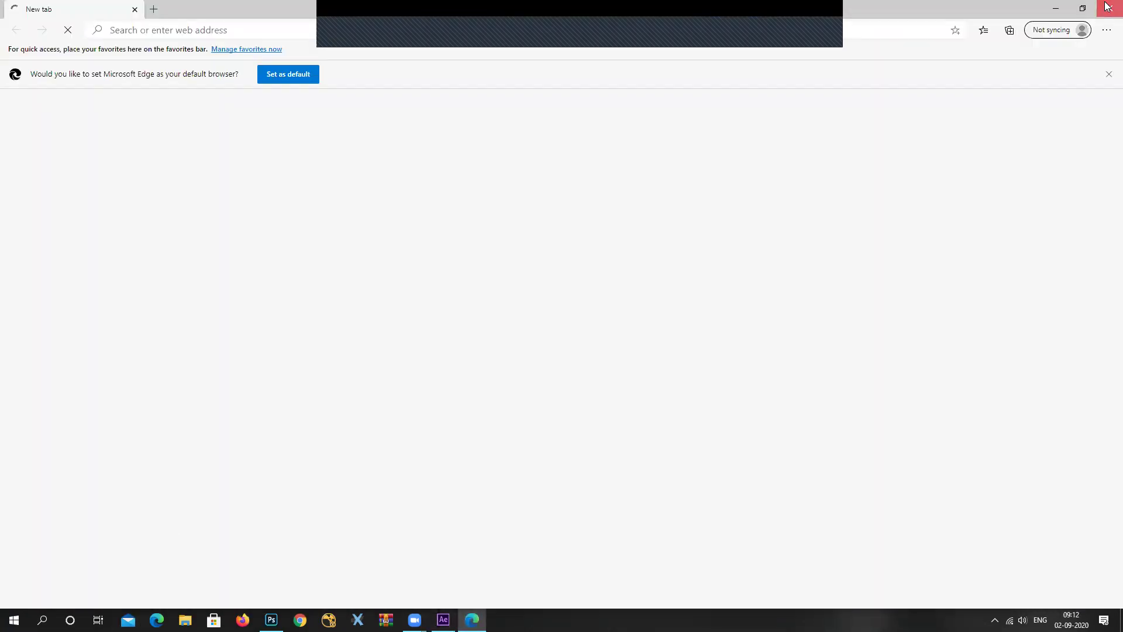
click(1106, 7)
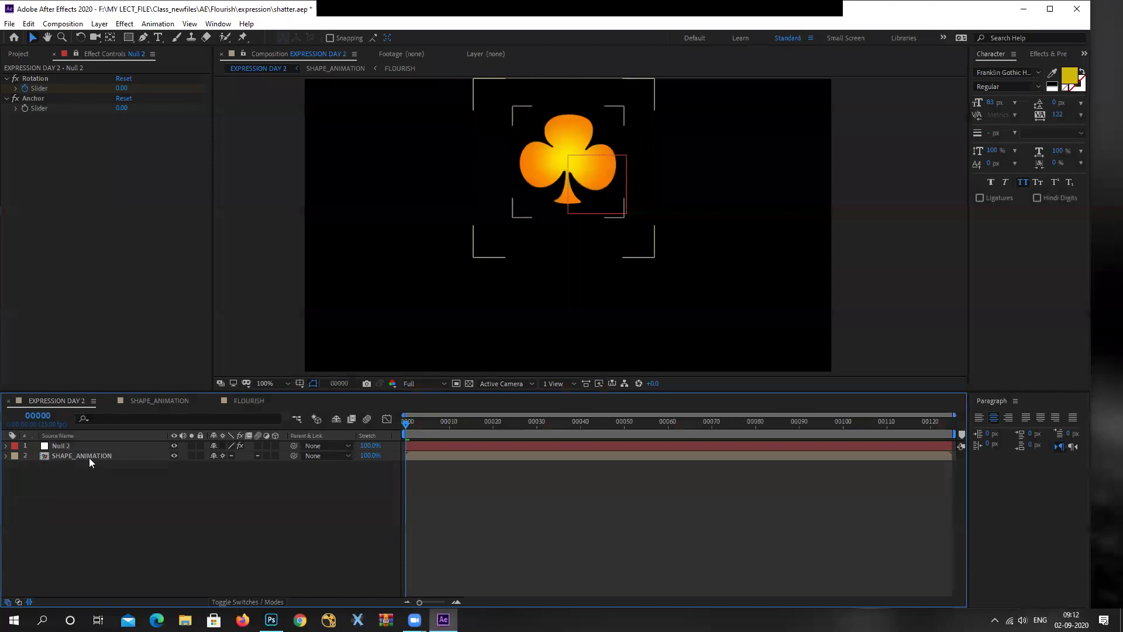
Make four duplicates of SHAPE_ANIMATION carrying the rotation expression, for five layers in total
click(90, 456)
key(ctrl+d)
key(ctrl+d)
key(ctrl+d)
key(ctrl+d)
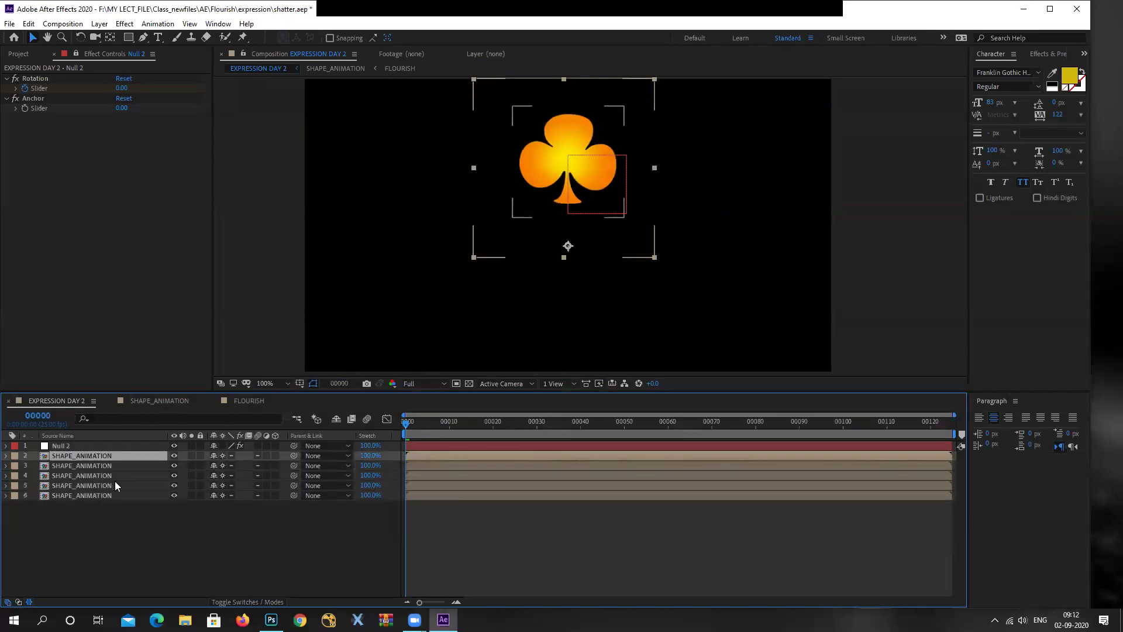
Set Null 2's Rotation slider keyframe at frame 30 to 72, preview the animation and park at frame 11
click(70, 448)
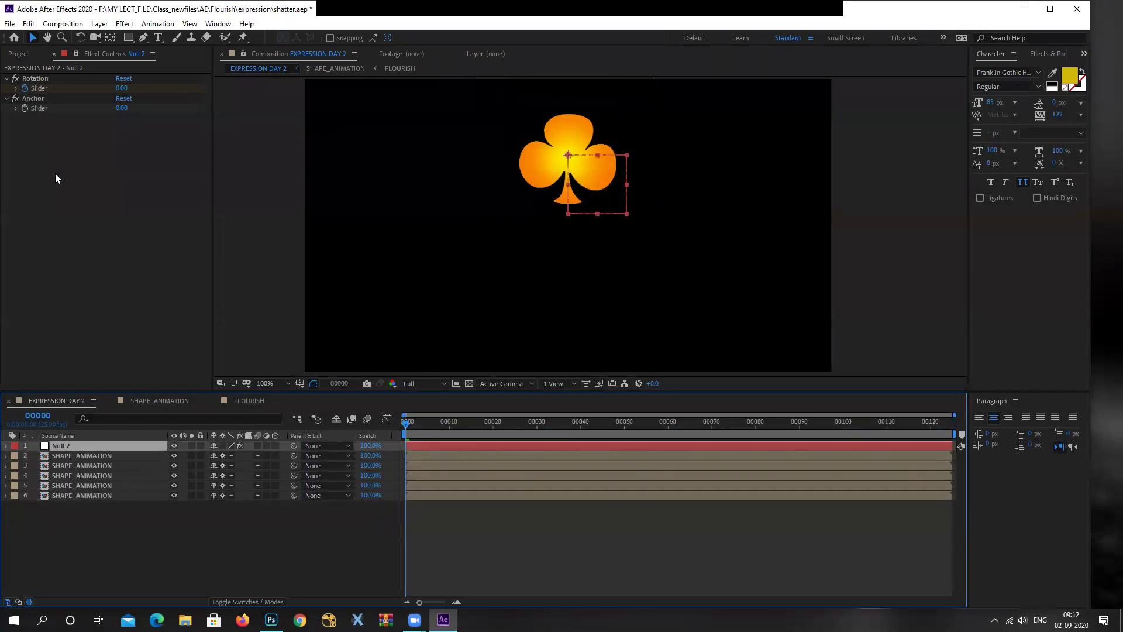
key(u)
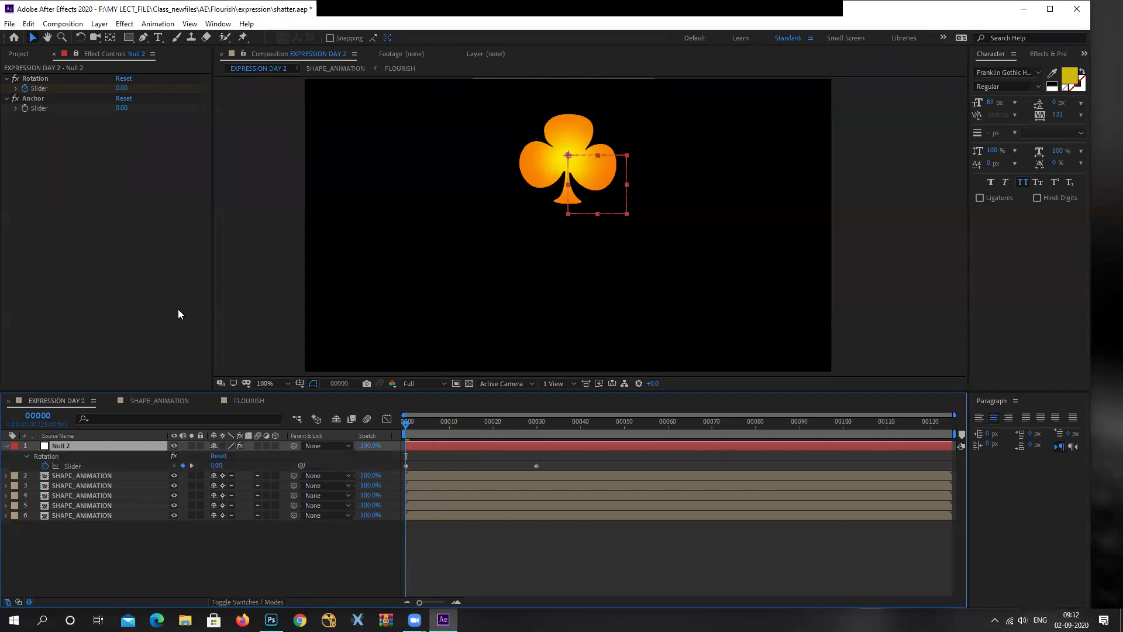
drag(416, 429, 538, 432)
click(119, 88)
text(72)
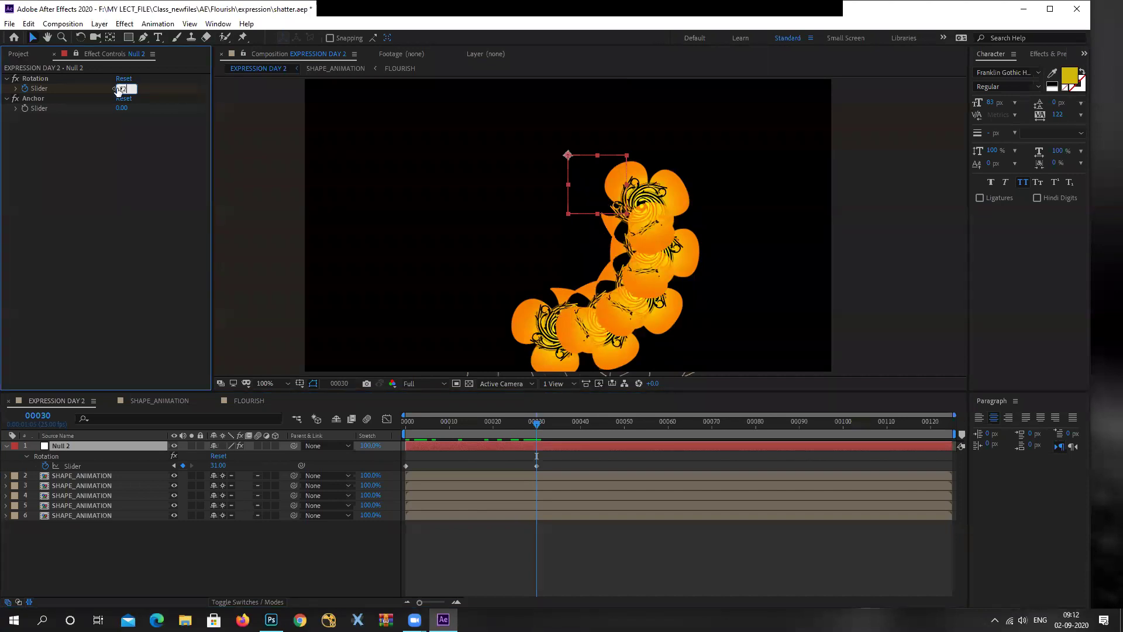
key(Return)
drag(524, 433, 536, 462)
key(space)
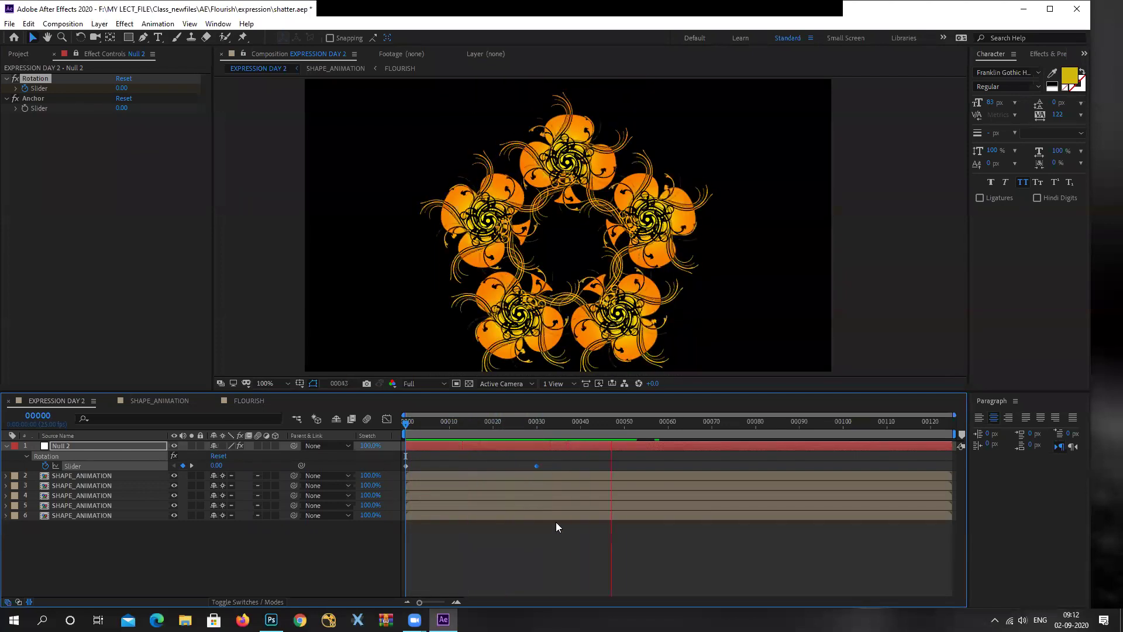
click(453, 438)
Create a yellow 900 x 500 px solid named BG and move it below all other layers
right_click(160, 583)
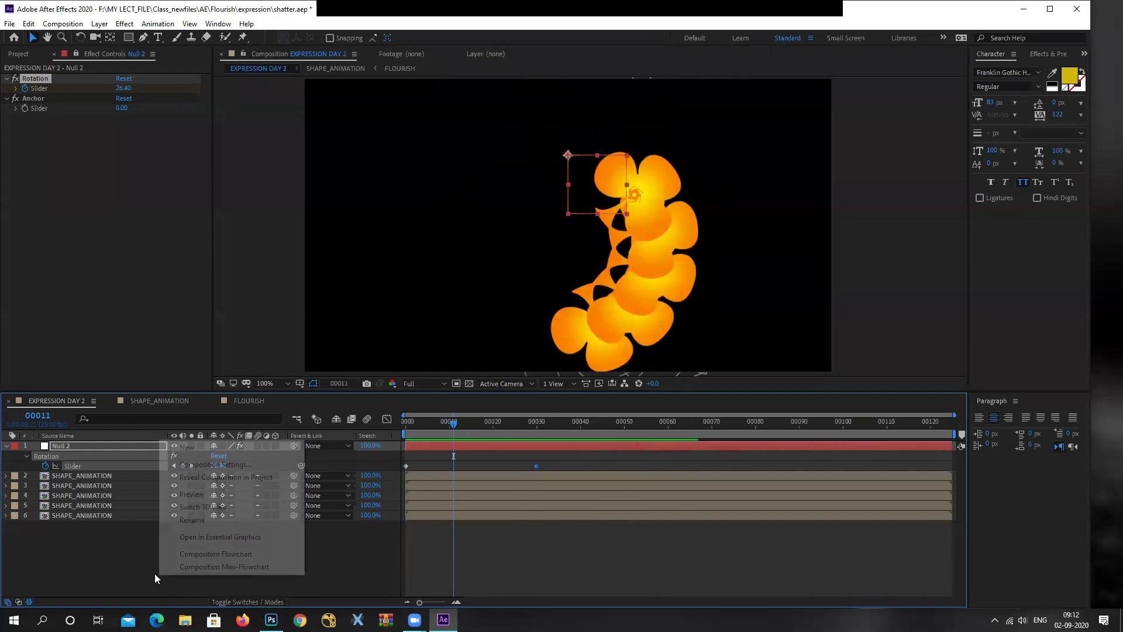
mouse_move(275, 448)
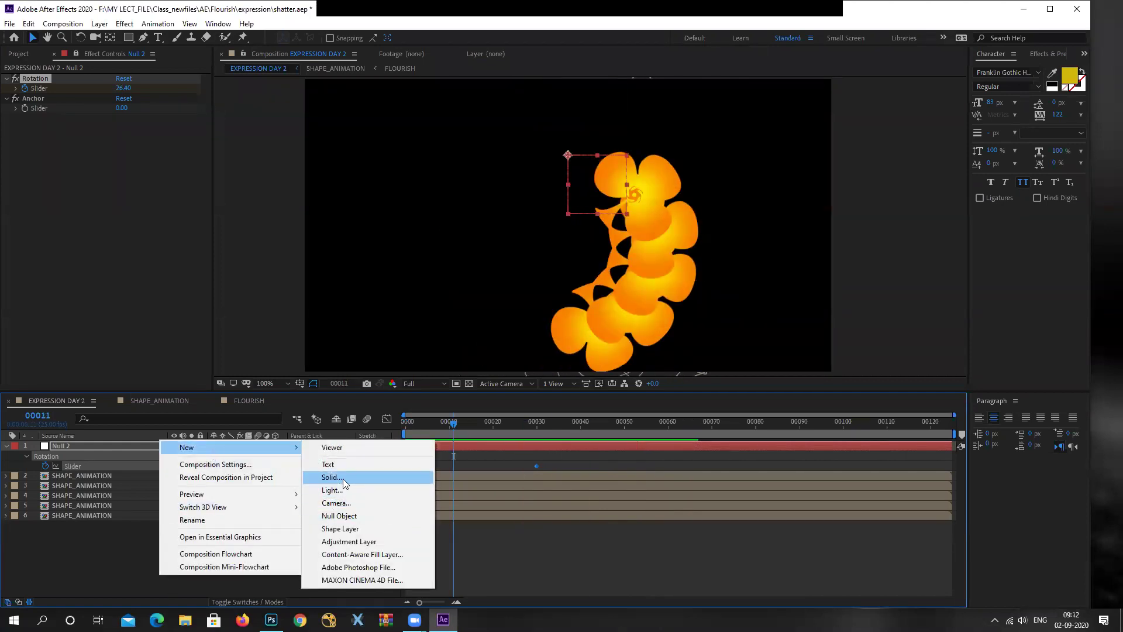
click(379, 477)
text(BG)
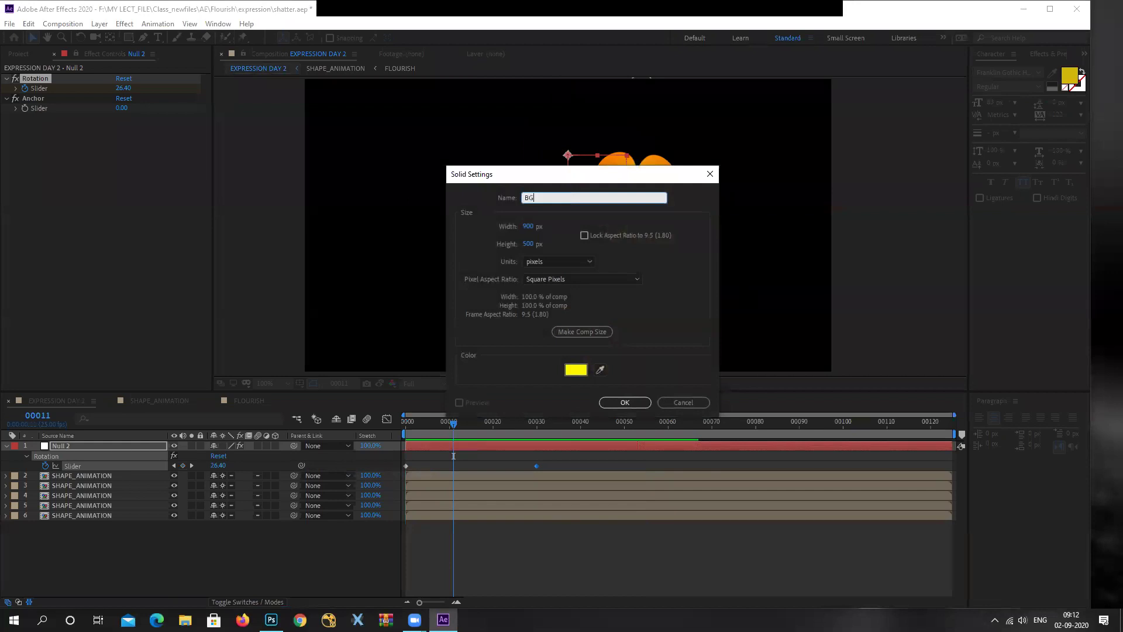
click(623, 402)
drag(106, 443, 111, 537)
Apply a Gradient Ramp effect to the BG layer and swap its colors
click(125, 23)
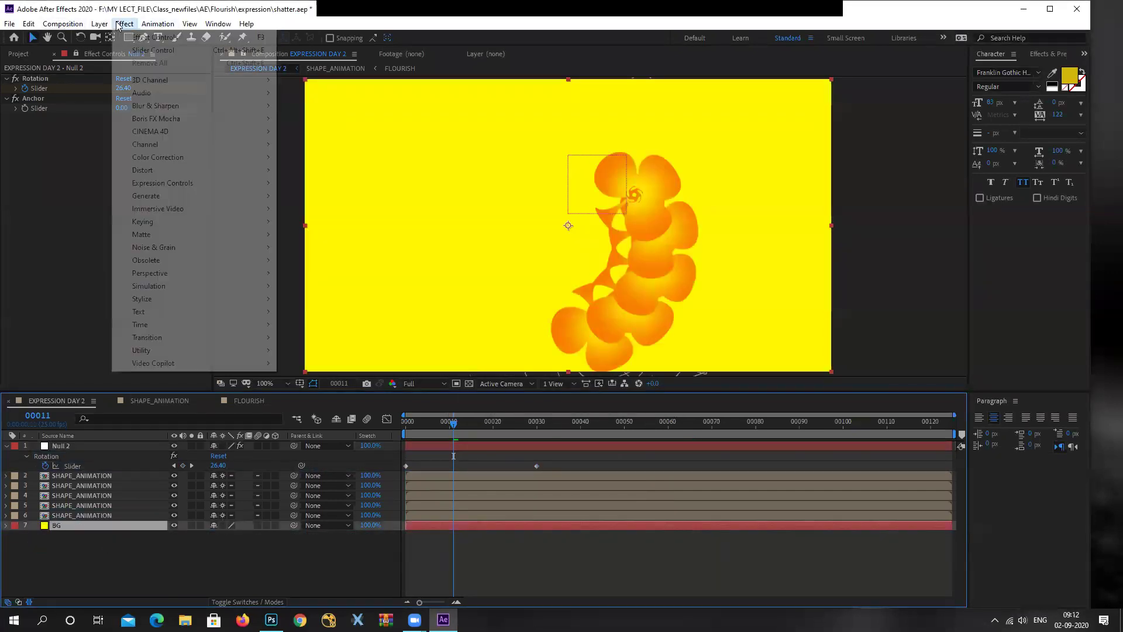
mouse_move(176, 199)
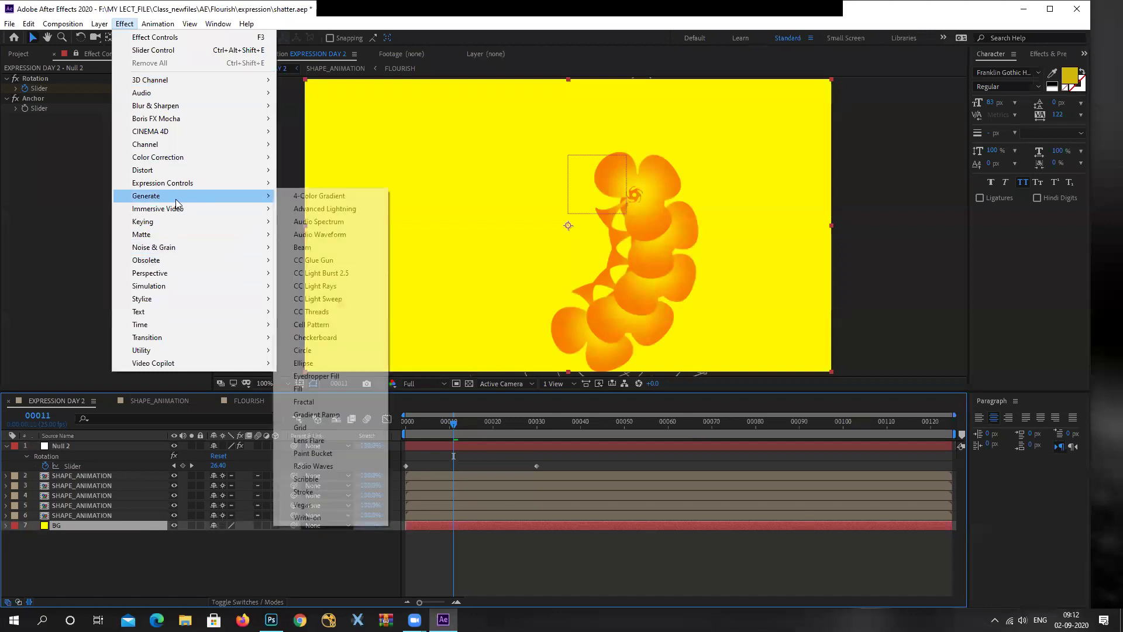
click(322, 415)
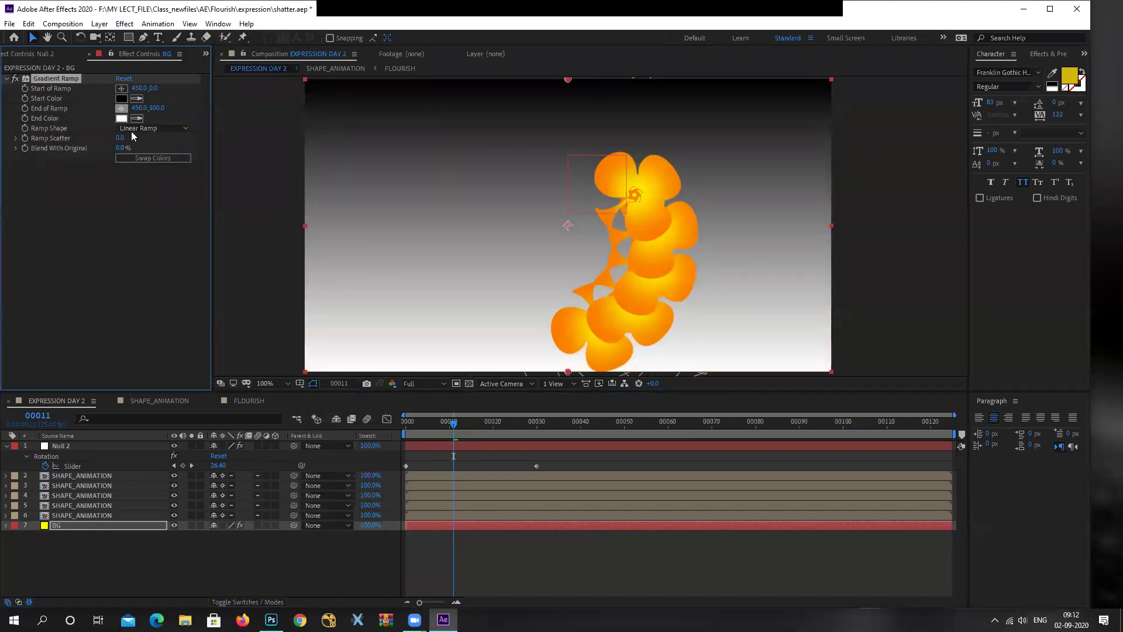
click(146, 158)
Set the Gradient Ramp's start color on BG to orange FFA200
click(122, 98)
drag(923, 419, 926, 431)
click(911, 298)
click(1019, 299)
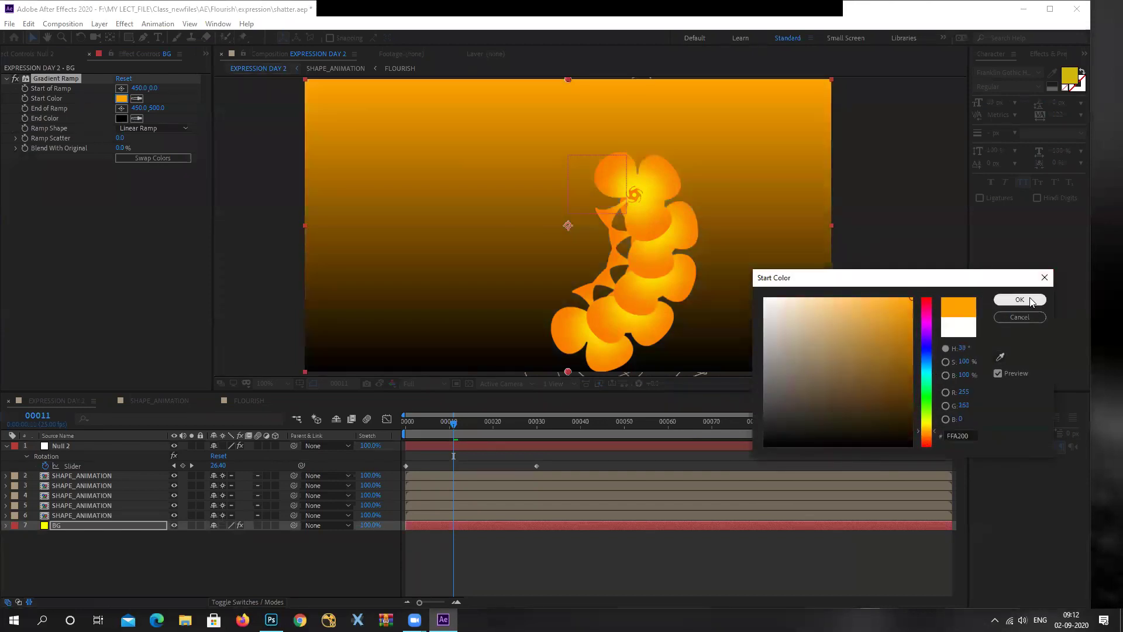
Set the Gradient Ramp's end color on BG to orange FF7200
click(121, 118)
drag(933, 447, 931, 439)
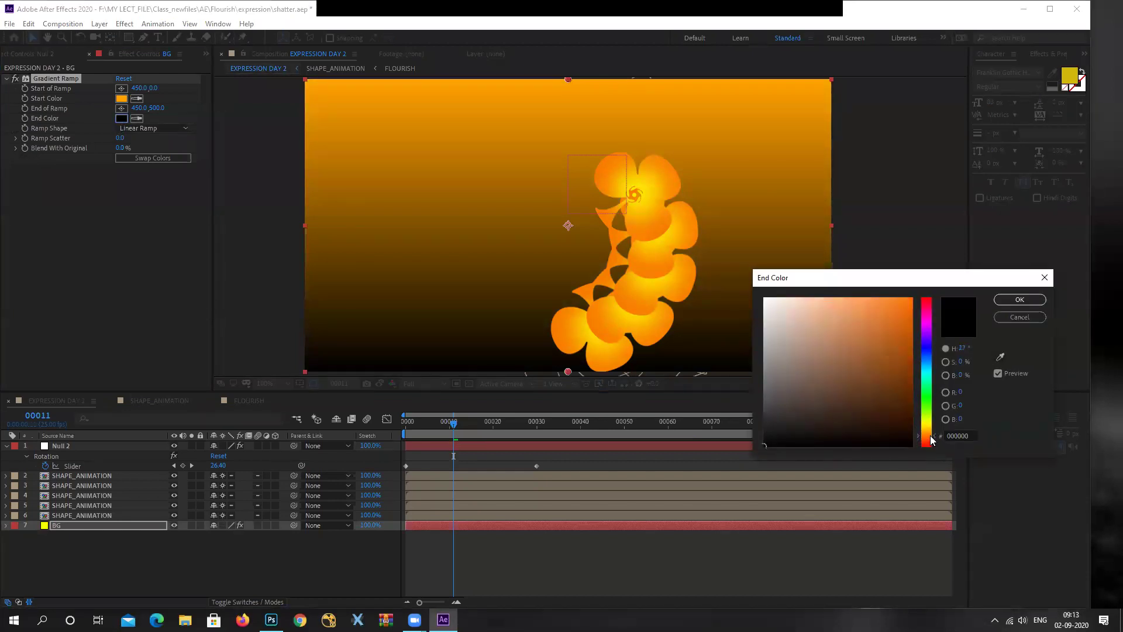
click(895, 365)
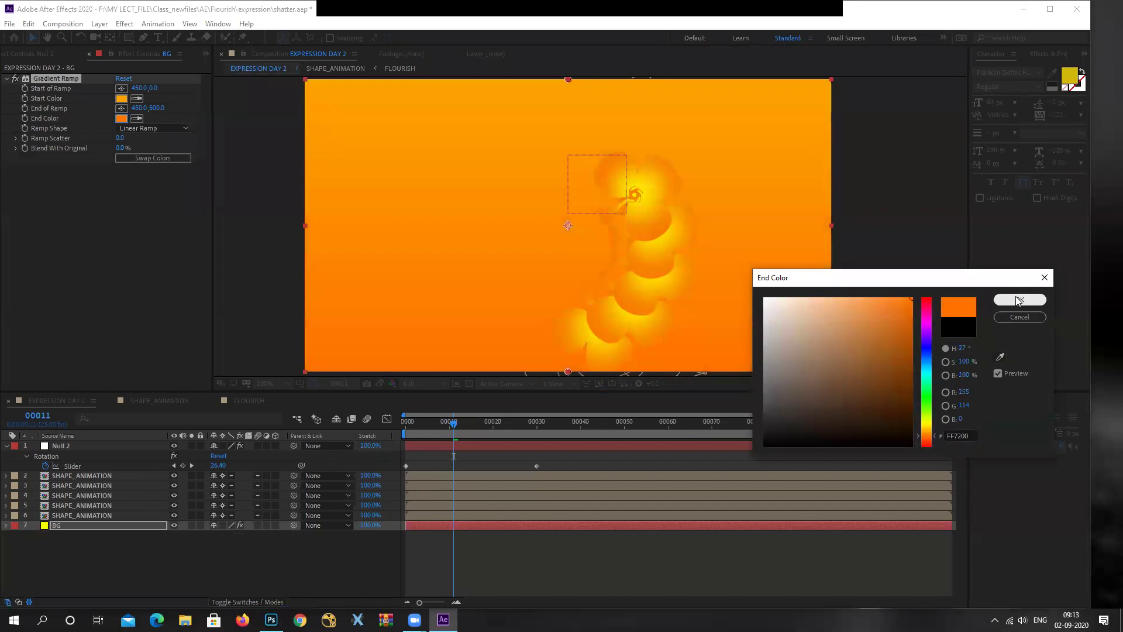
click(1020, 298)
Make BG's Gradient Ramp a Radial Ramp, starting at about 470, 296 and ending below the frame at about 484, 710
drag(567, 80, 580, 255)
click(153, 129)
click(153, 153)
key(comma)
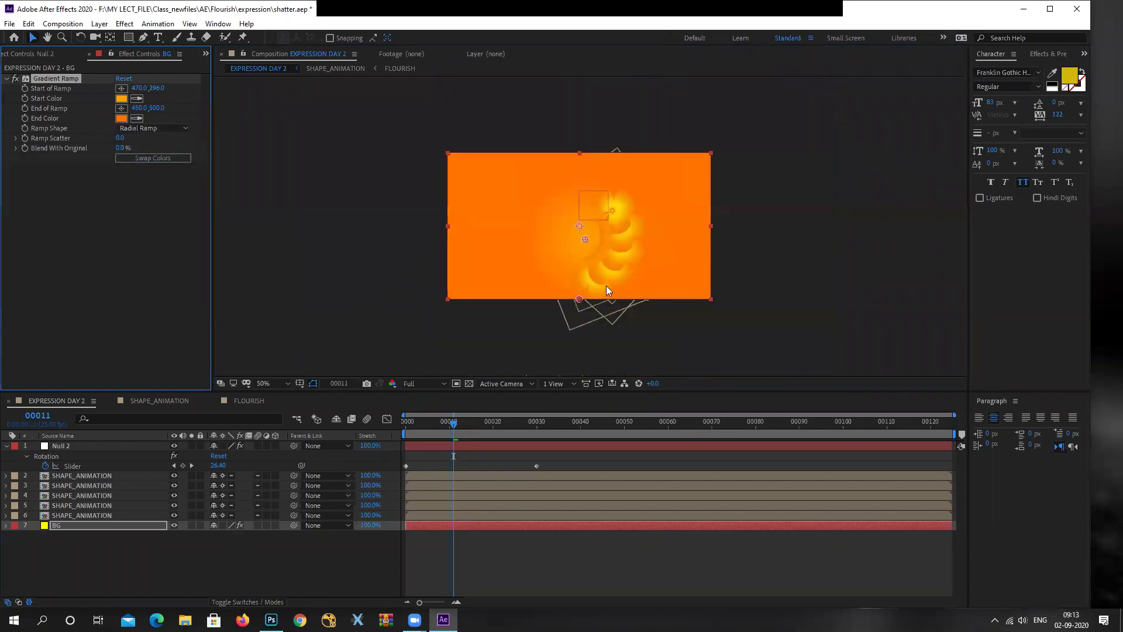
drag(579, 300, 588, 361)
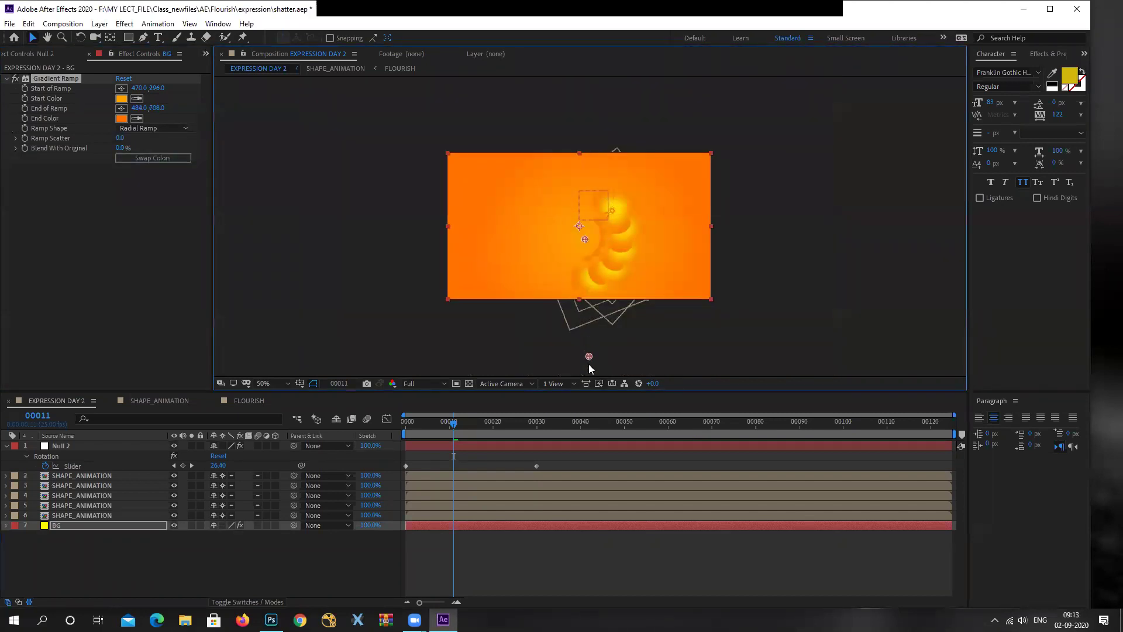
Set the start color of BG's radial gradient to yellow FFF600
click(122, 99)
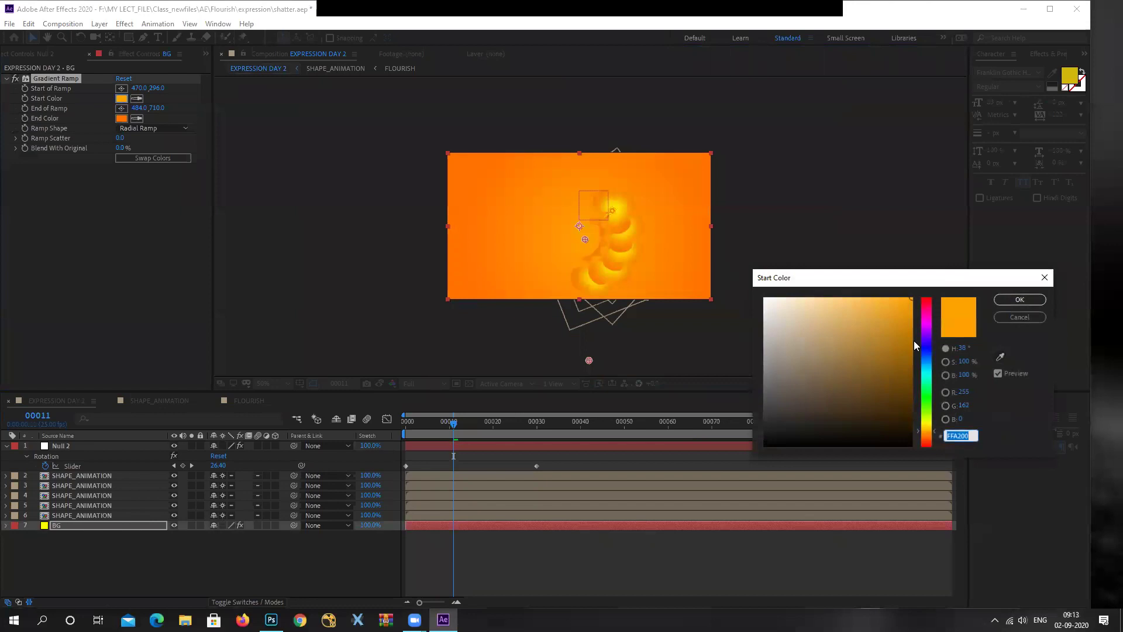
drag(929, 433, 931, 427)
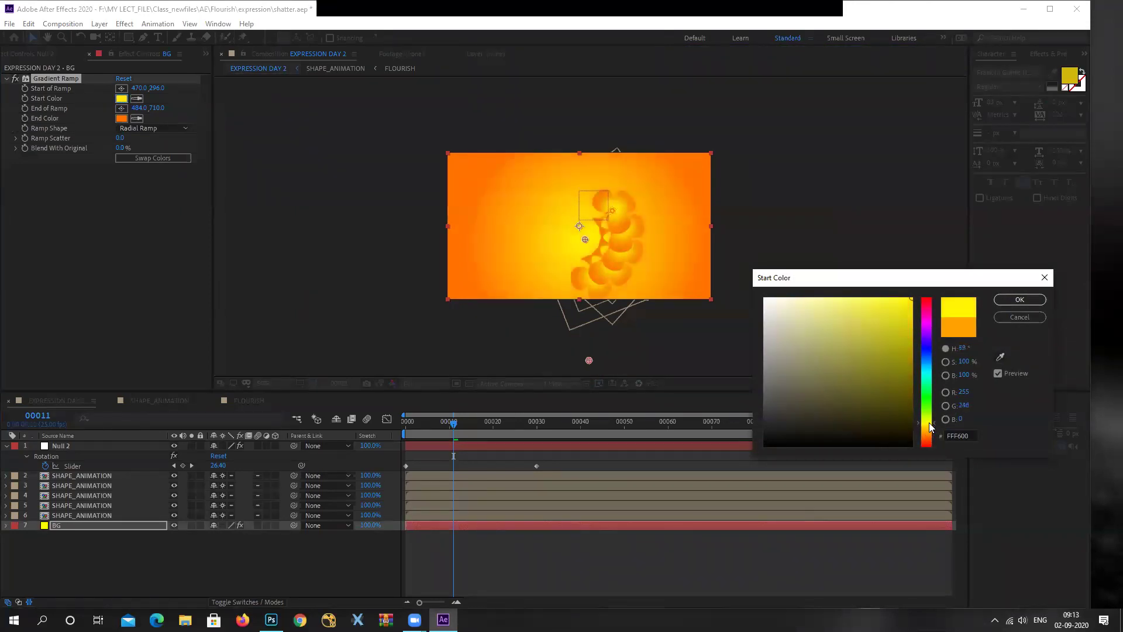
click(1018, 300)
scroll(617, 224, up, 2)
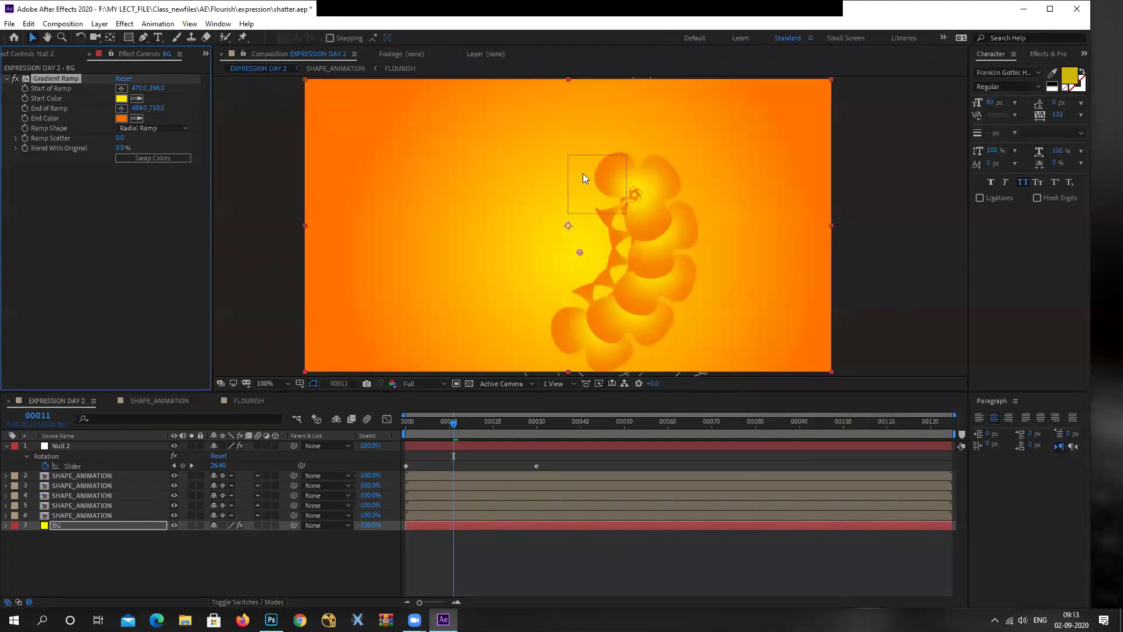
Apply a Drop Shadow effect to all five SHAPE_ANIMATION layers
click(76, 477)
shift+click(61, 516)
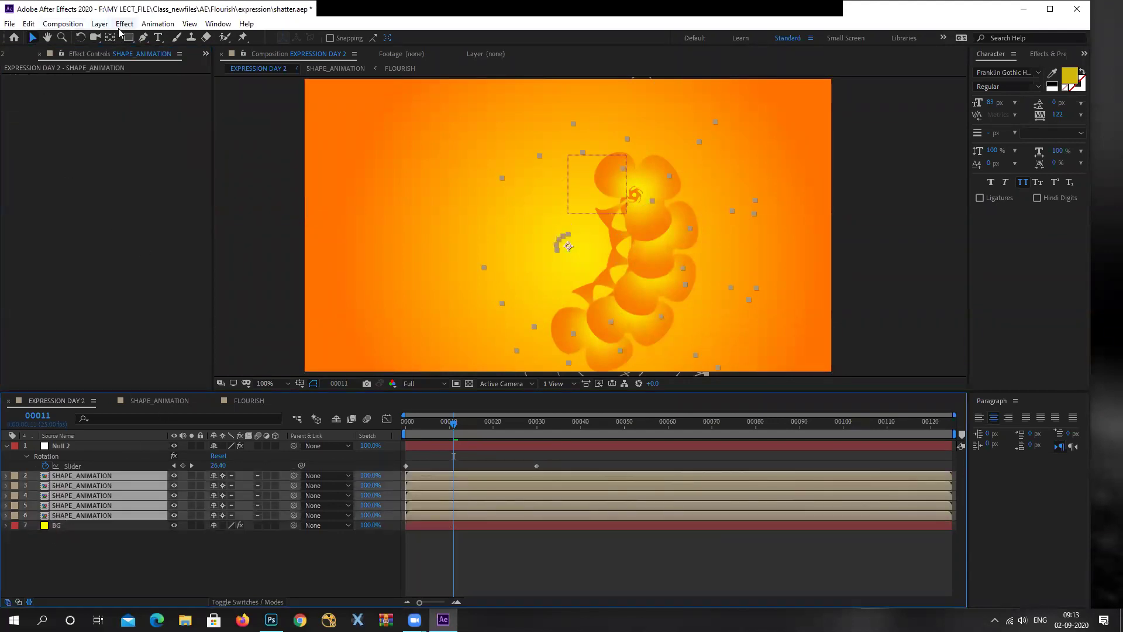
click(101, 27)
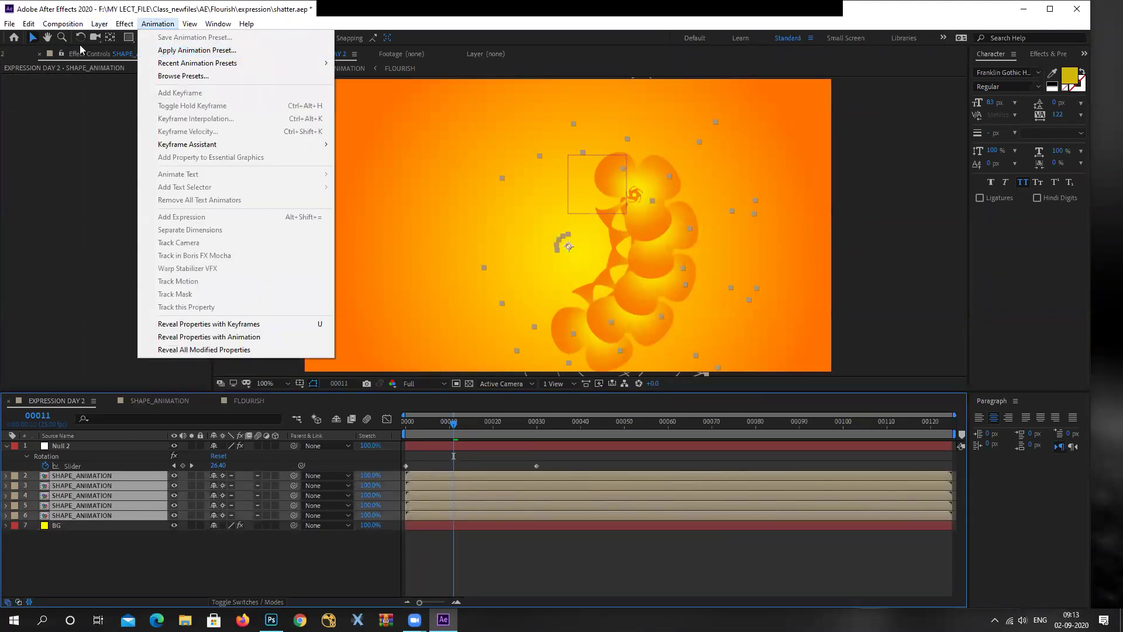
mouse_move(125, 24)
mouse_move(178, 275)
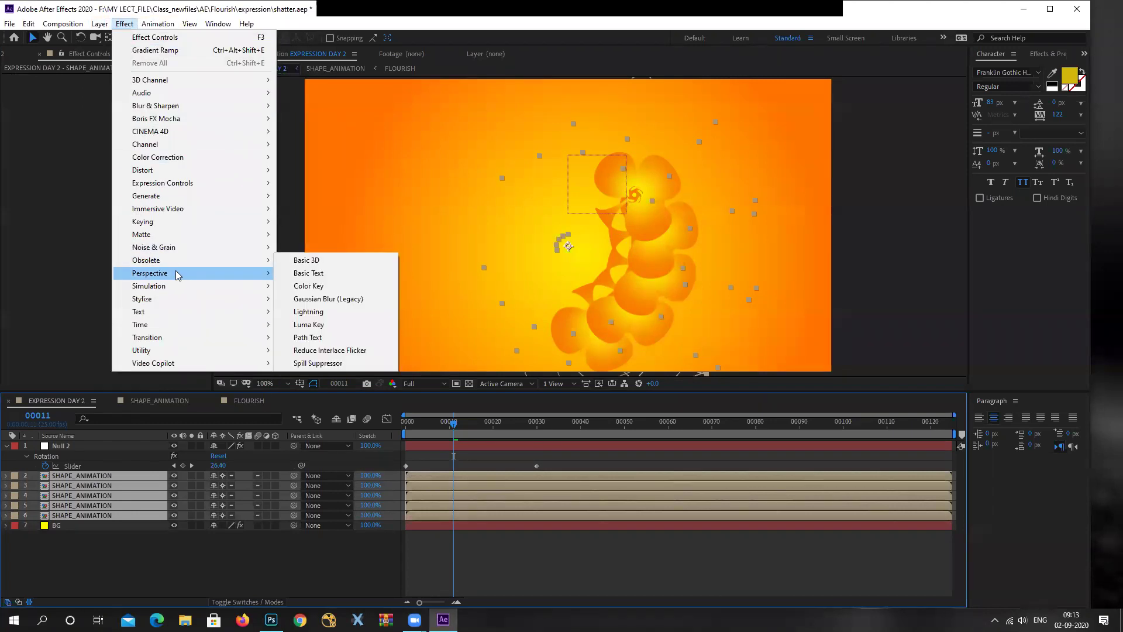
click(316, 376)
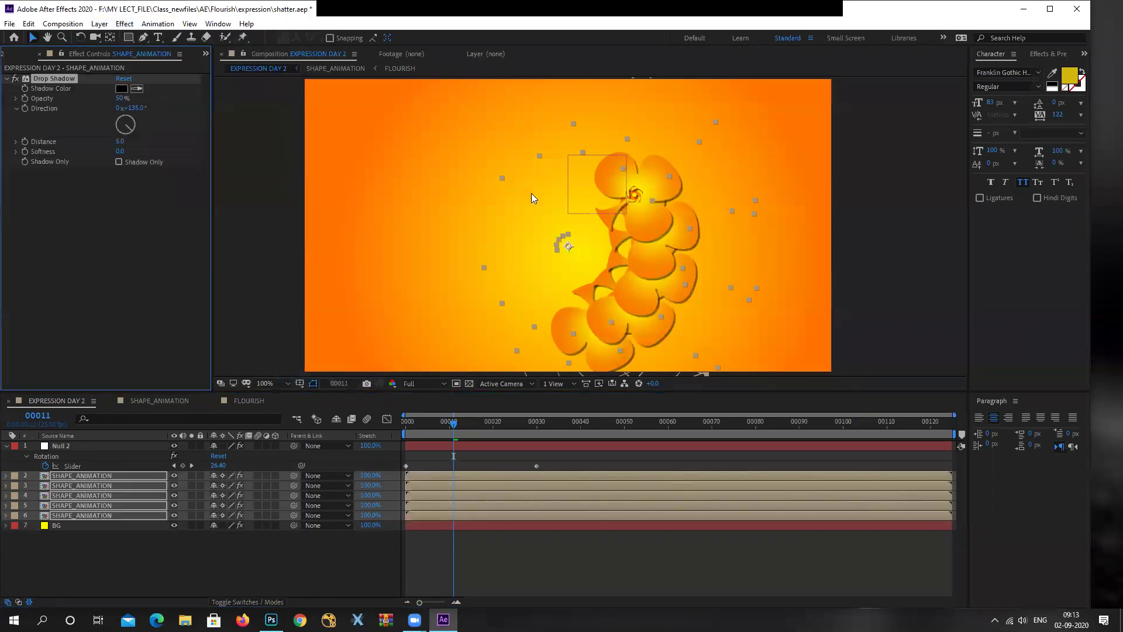
Scrub to frame 37 to preview the shadowed shapes, save the project and deselect the layers
drag(452, 422, 566, 437)
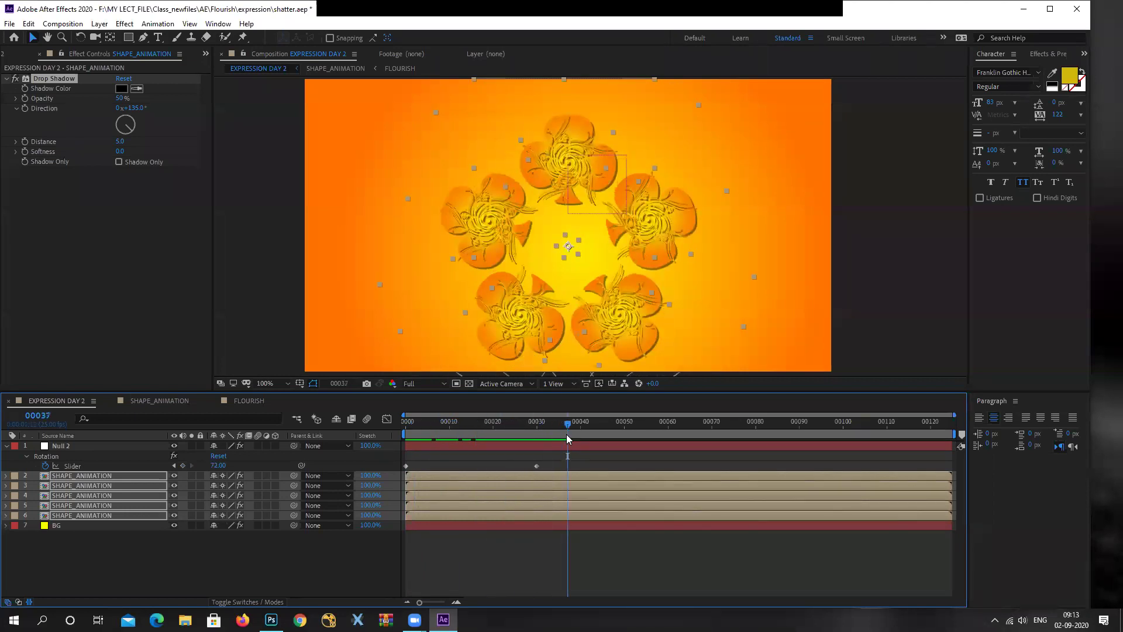
key(ctrl+s)
click(130, 539)
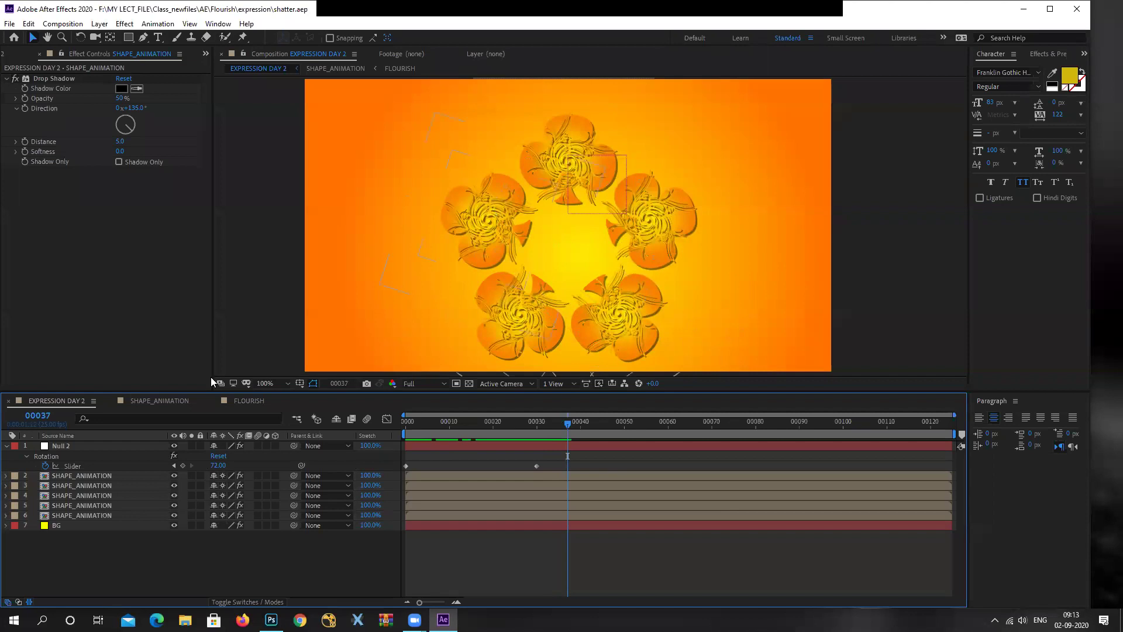
Move all five SHAPE_ANIMATION layers up together by about 20 px over the background
click(92, 478)
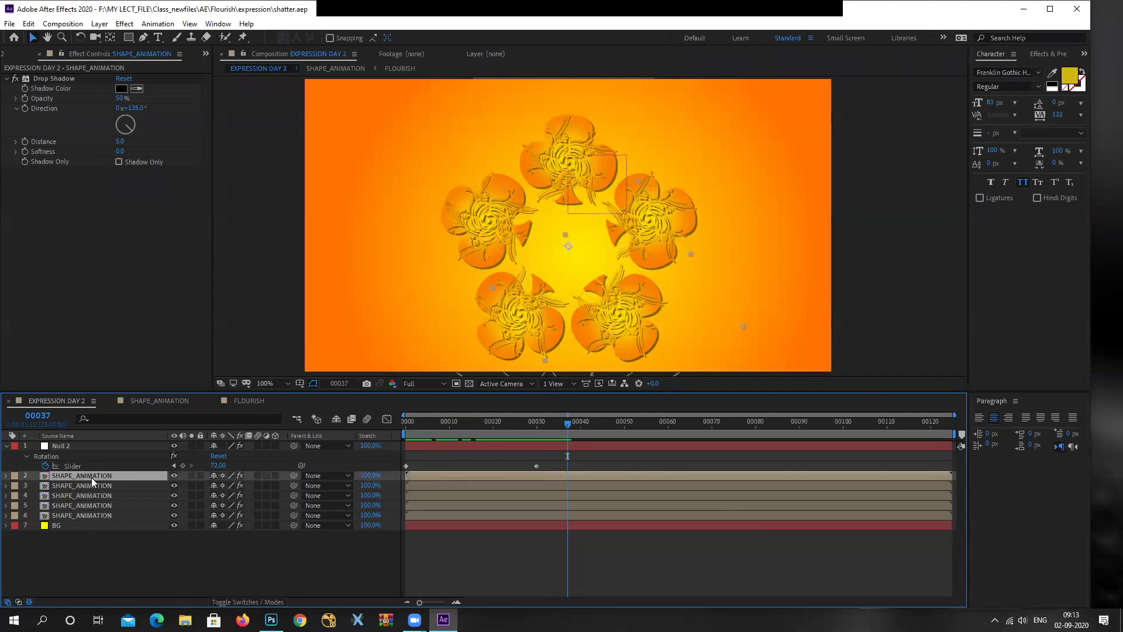
click(66, 525)
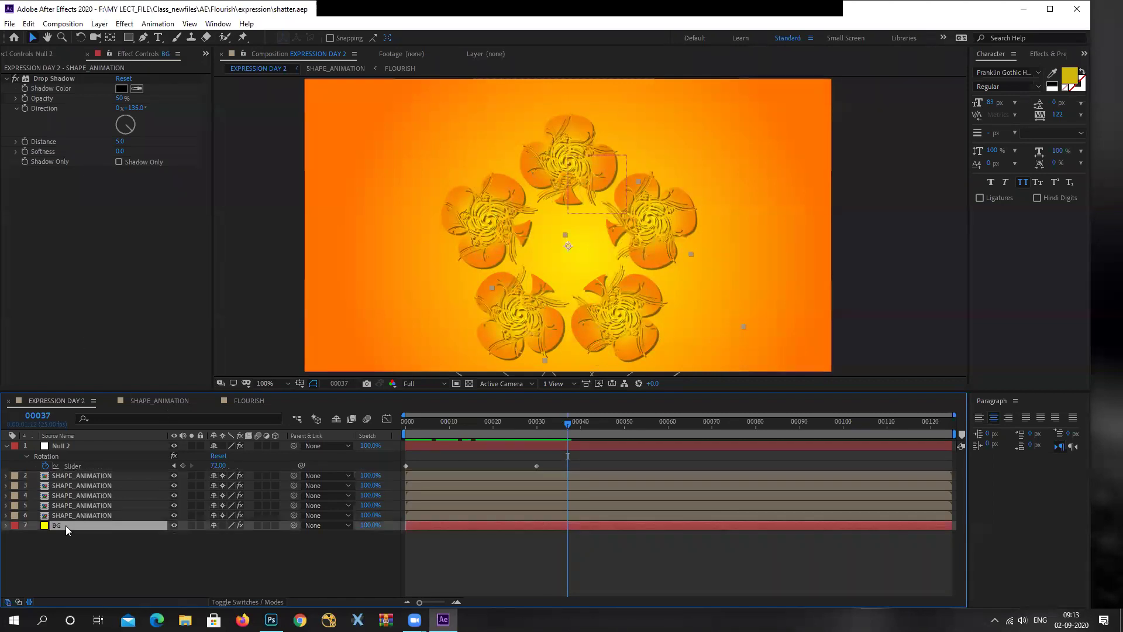
mouse_move(637, 215)
mouse_down()
mouse_move(649, 202)
mouse_move(646, 223)
mouse_up()
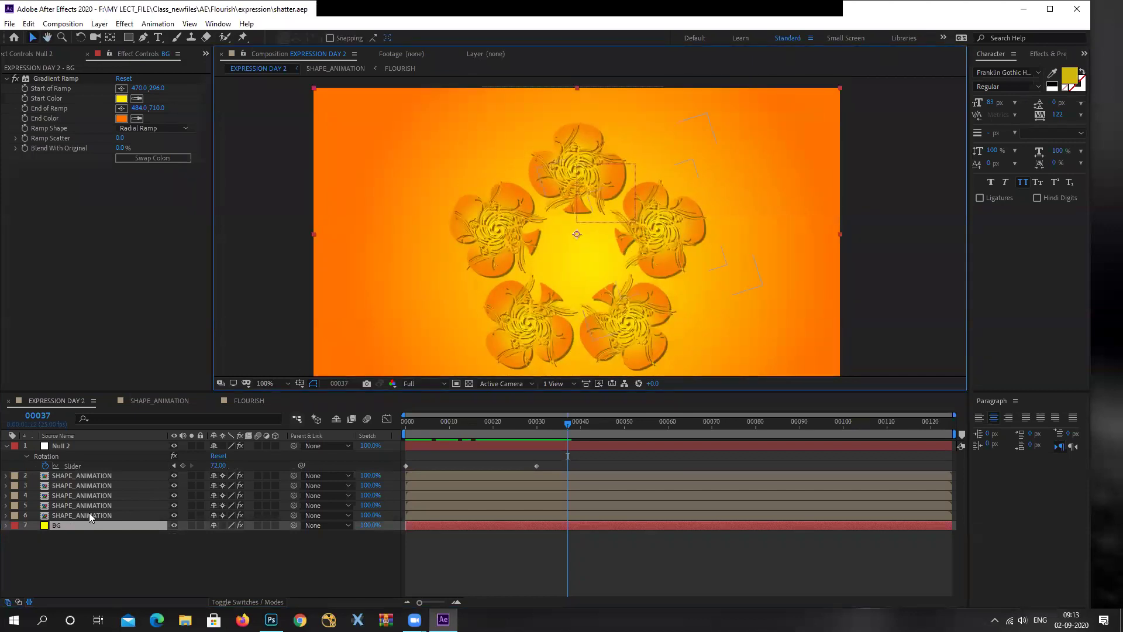
click(86, 516)
shift+click(68, 478)
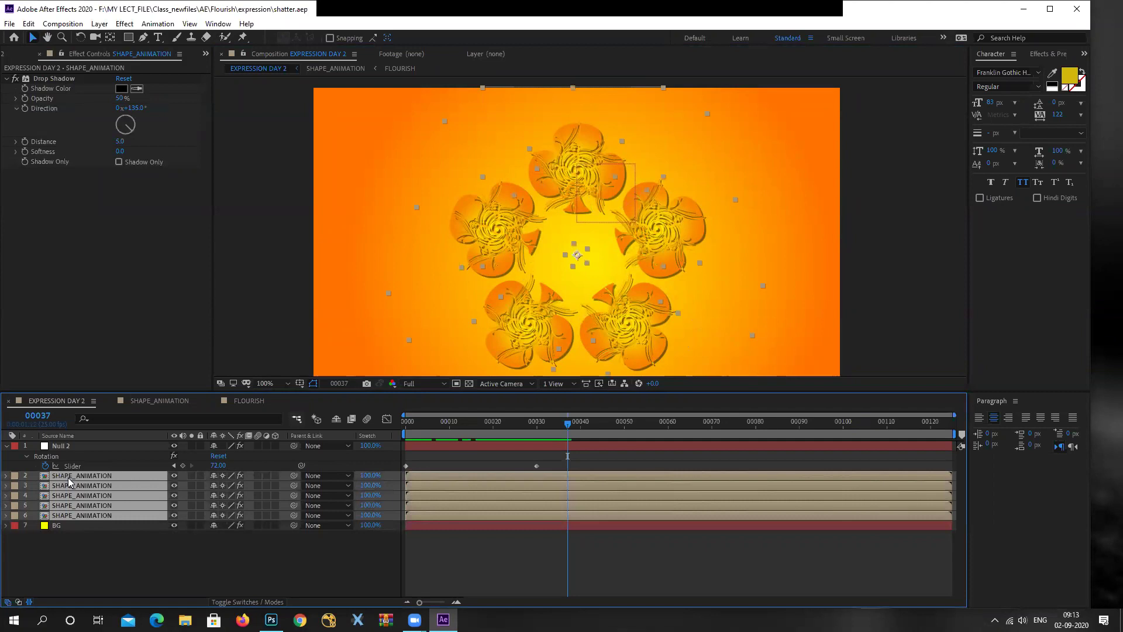
key(shift+Up)
key(shift+Up)
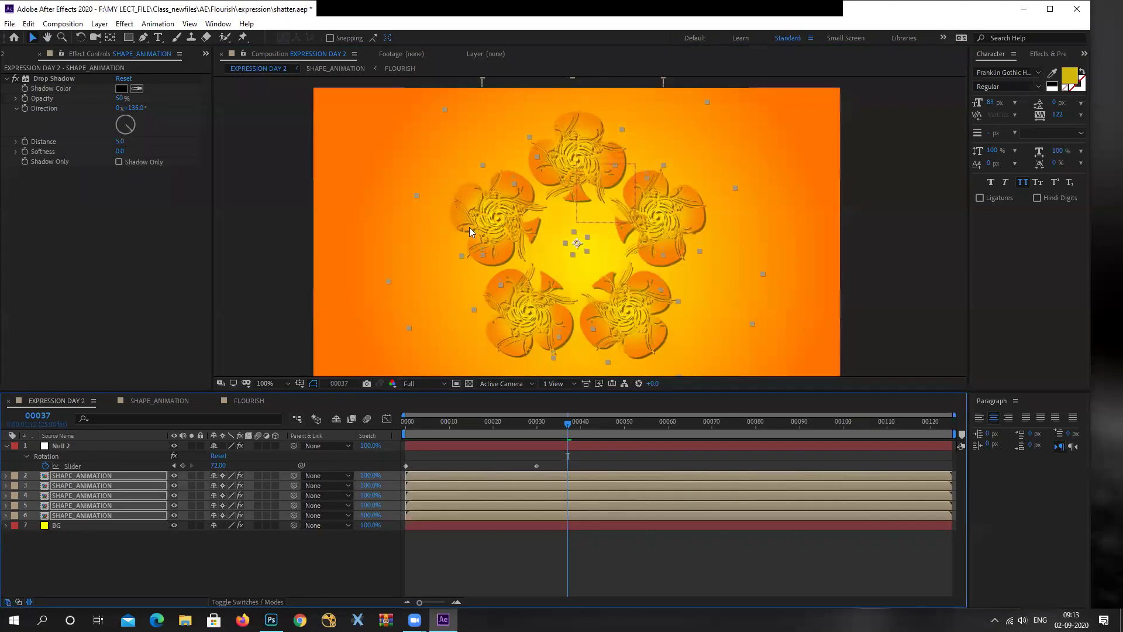
Scrub the animation, park at frame 30 and examine the shapes' flourishes and shadows up close
drag(572, 422, 538, 458)
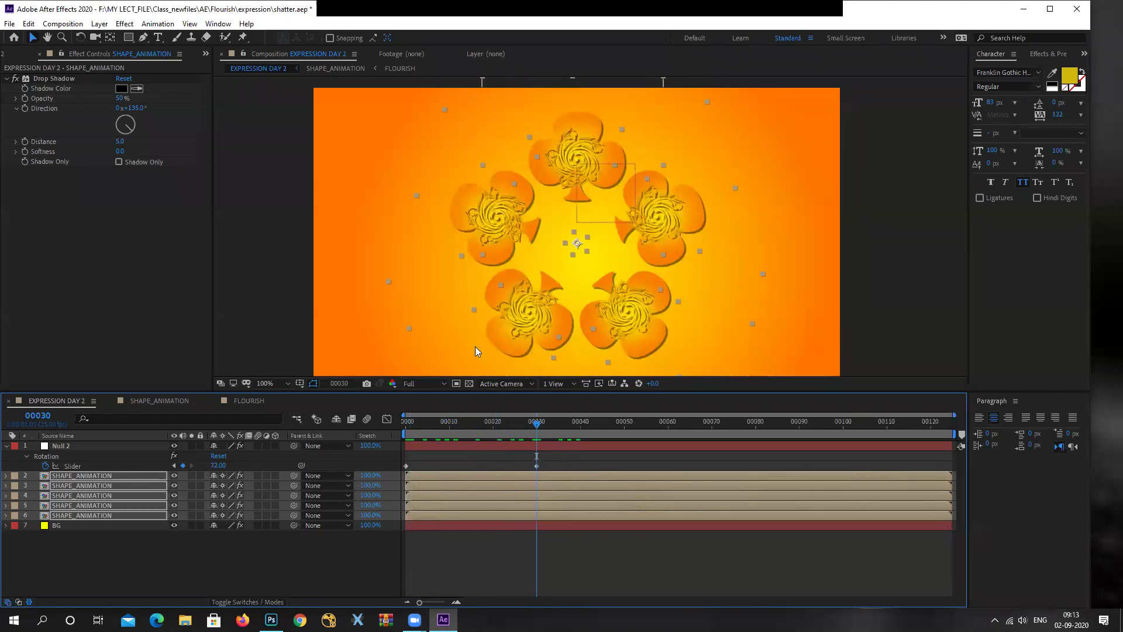
mouse_move(536, 447)
mouse_down()
mouse_move(447, 441)
mouse_move(538, 450)
mouse_up()
key(period)
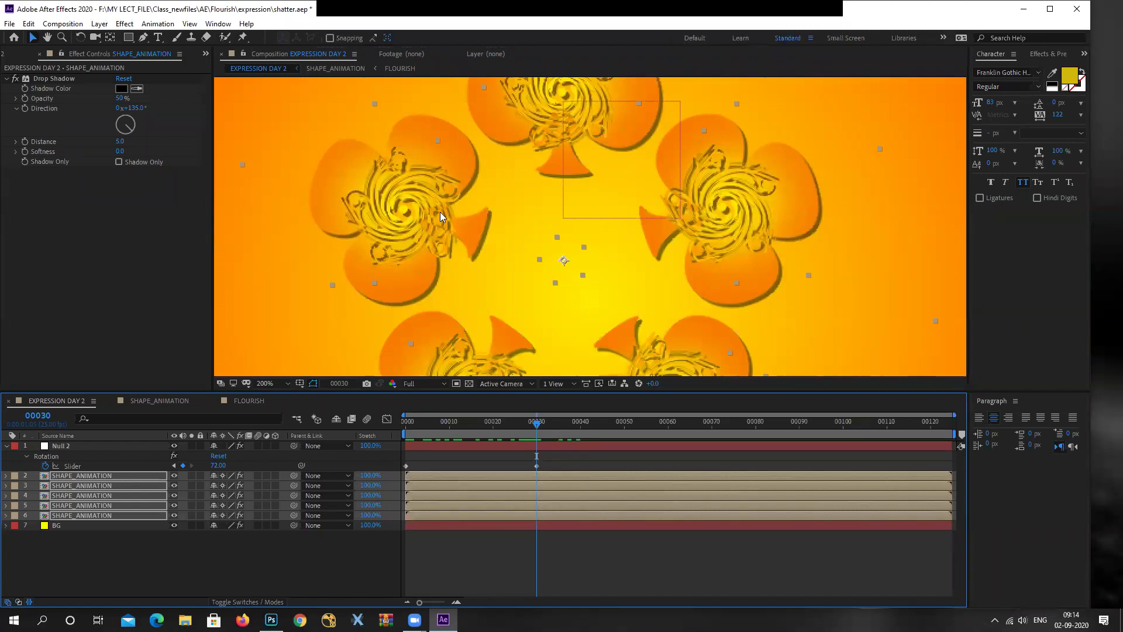
scroll(470, 229, down, 4)
scroll(472, 234, up, 4)
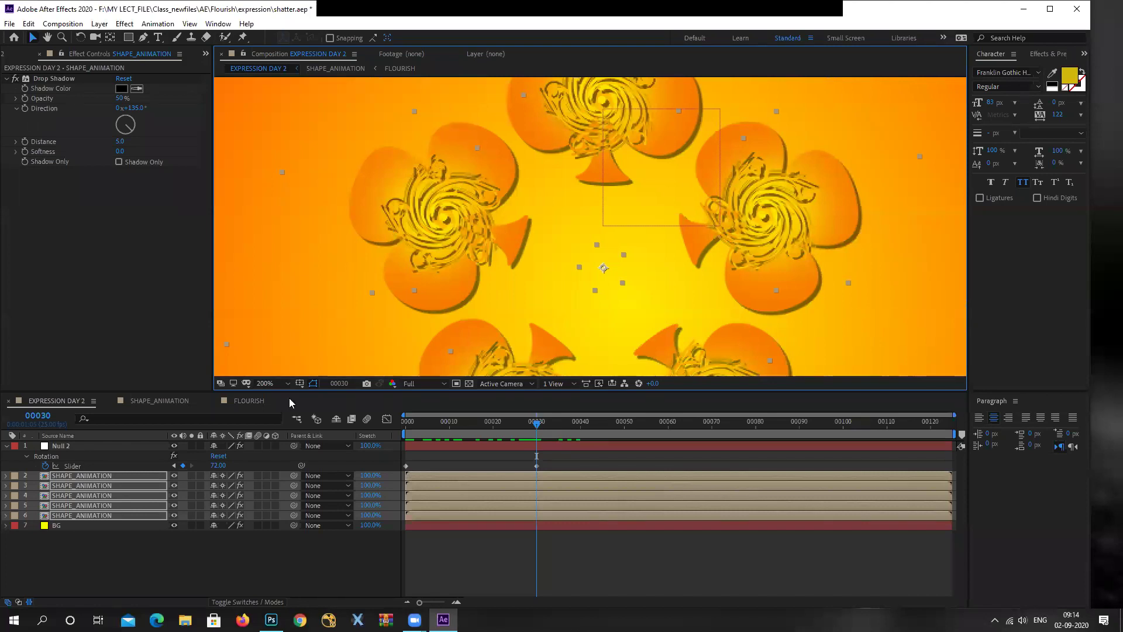
Open the SHAPE_ANIMATION precomp, go into its bottom SHAPE layer's composition and select SHAPE.png
click(83, 532)
double_click(80, 475)
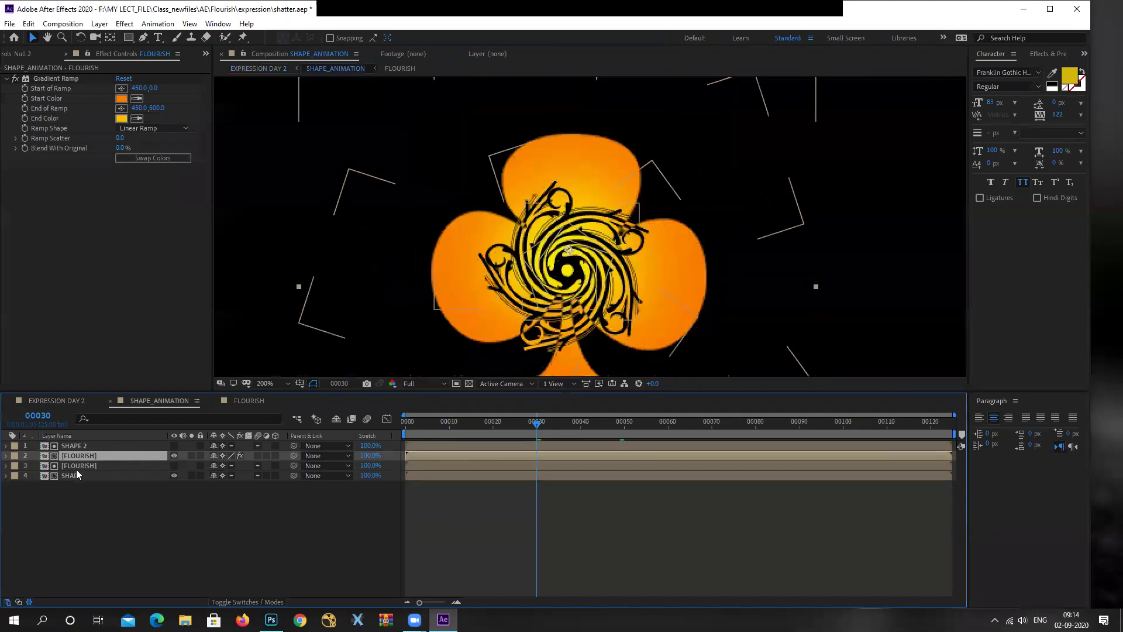
click(74, 474)
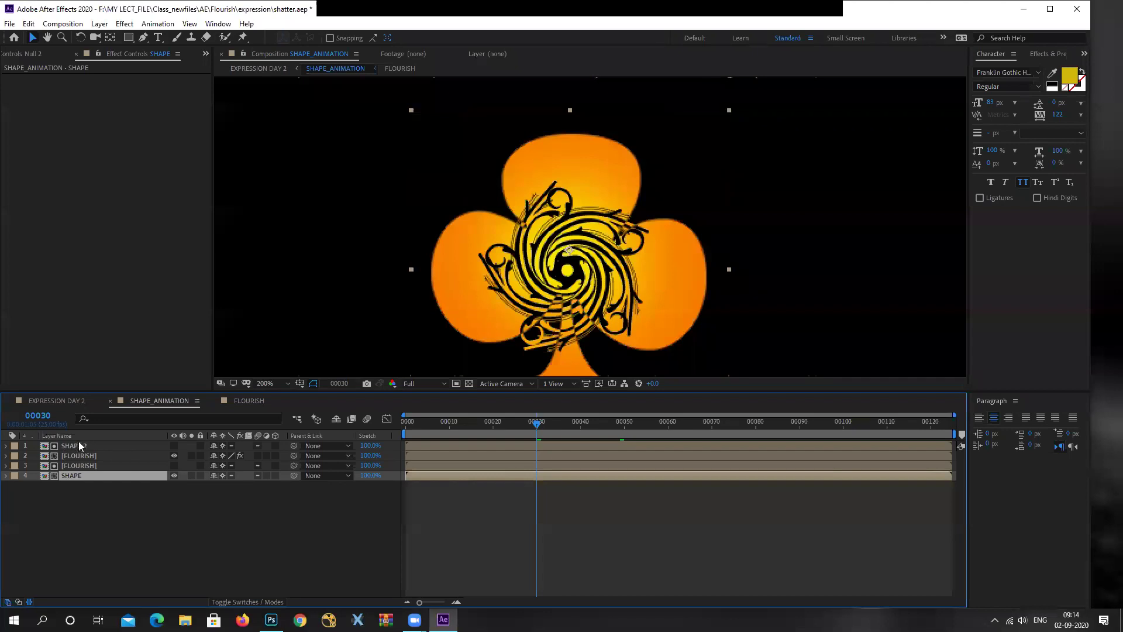
double_click(72, 475)
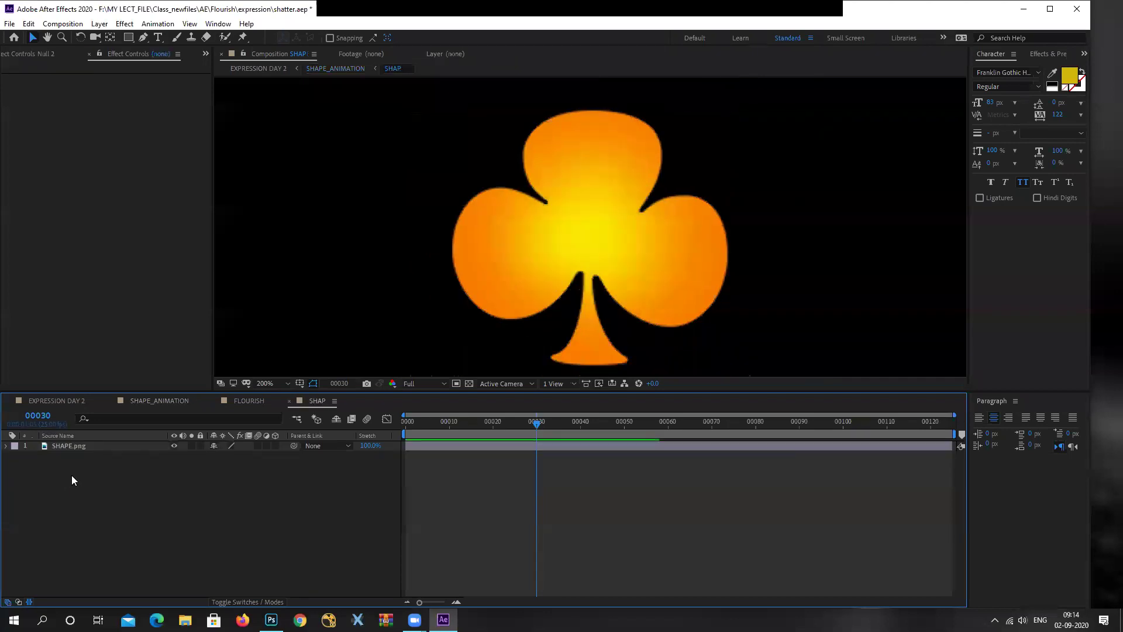
scroll(599, 220, down, 2)
scroll(598, 222, up, 1)
scroll(599, 223, down, 1)
scroll(599, 223, up, 1)
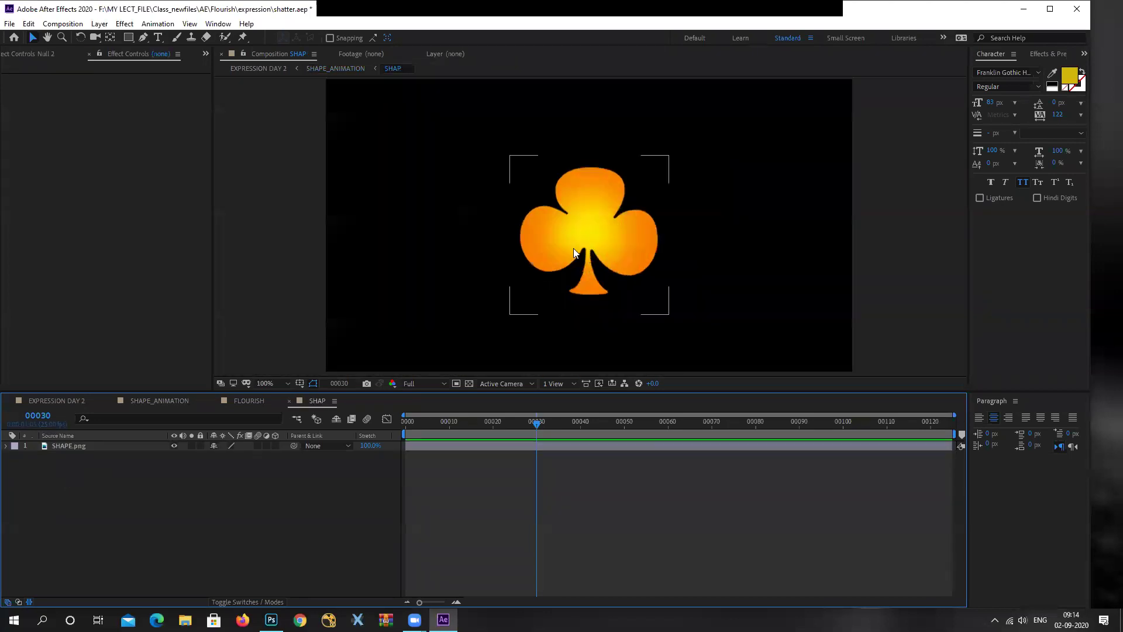
click(64, 446)
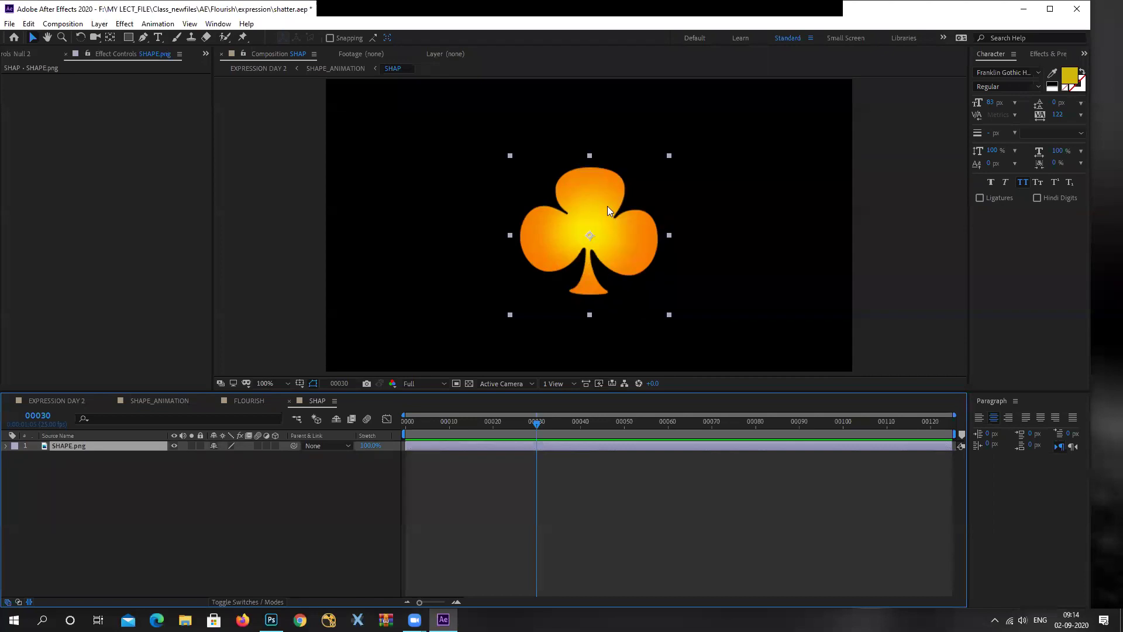
Look through the FLOURISH, SHAPE_ANIMATION and EXPRESSION DAY 2 compositions
click(257, 400)
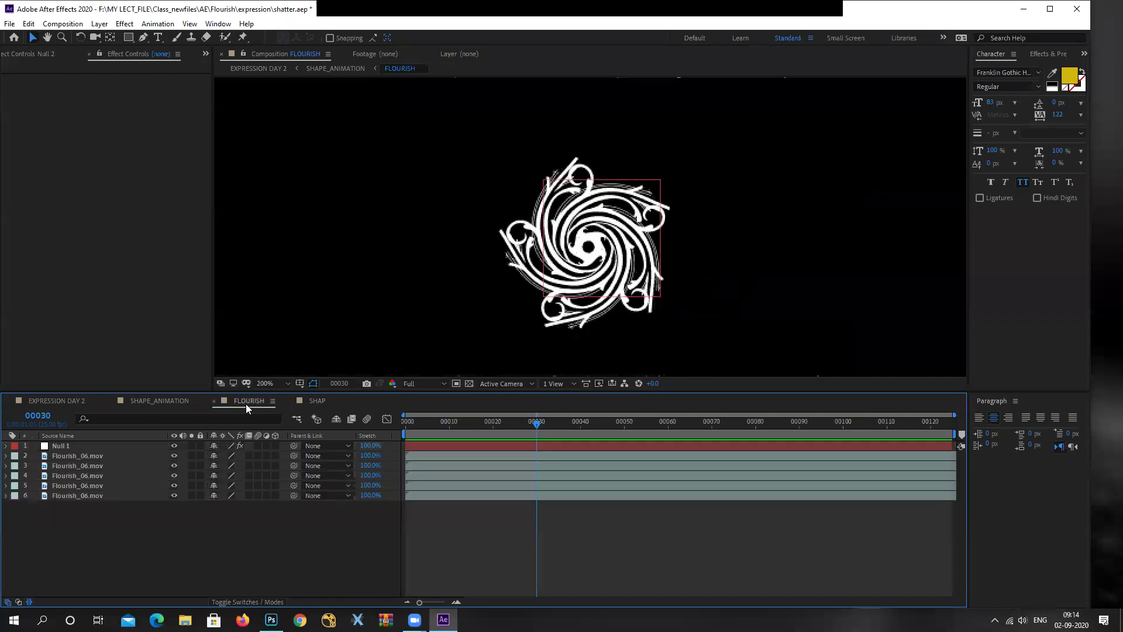
click(186, 402)
click(66, 400)
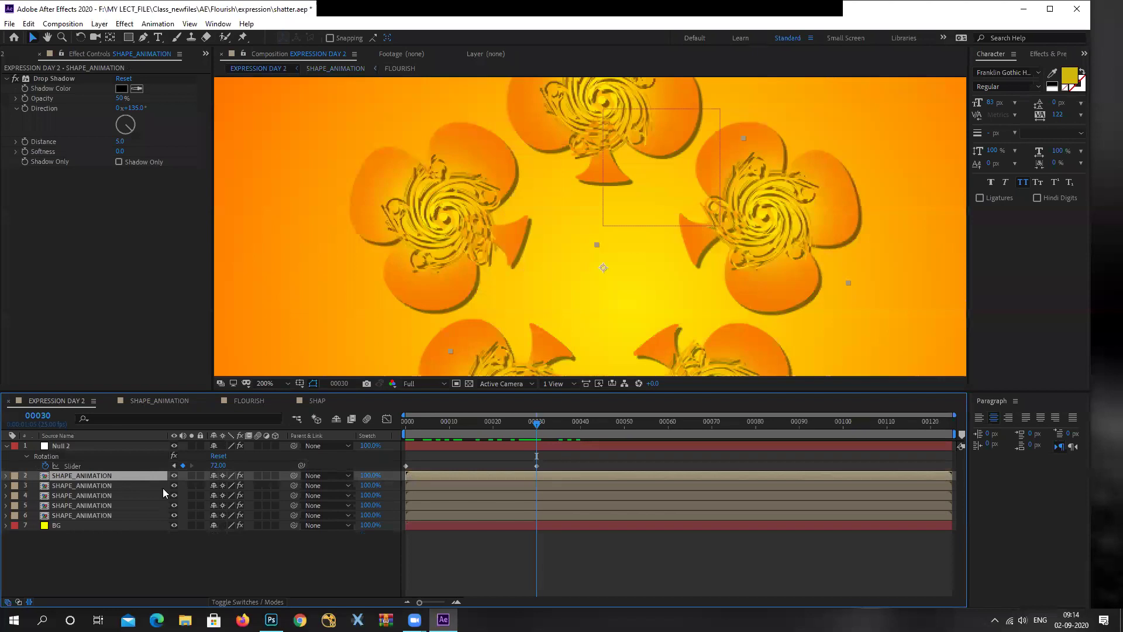
Apply the Shatter effect to SHAPE.png in the SHAP composition and set its view to Rendered
click(316, 400)
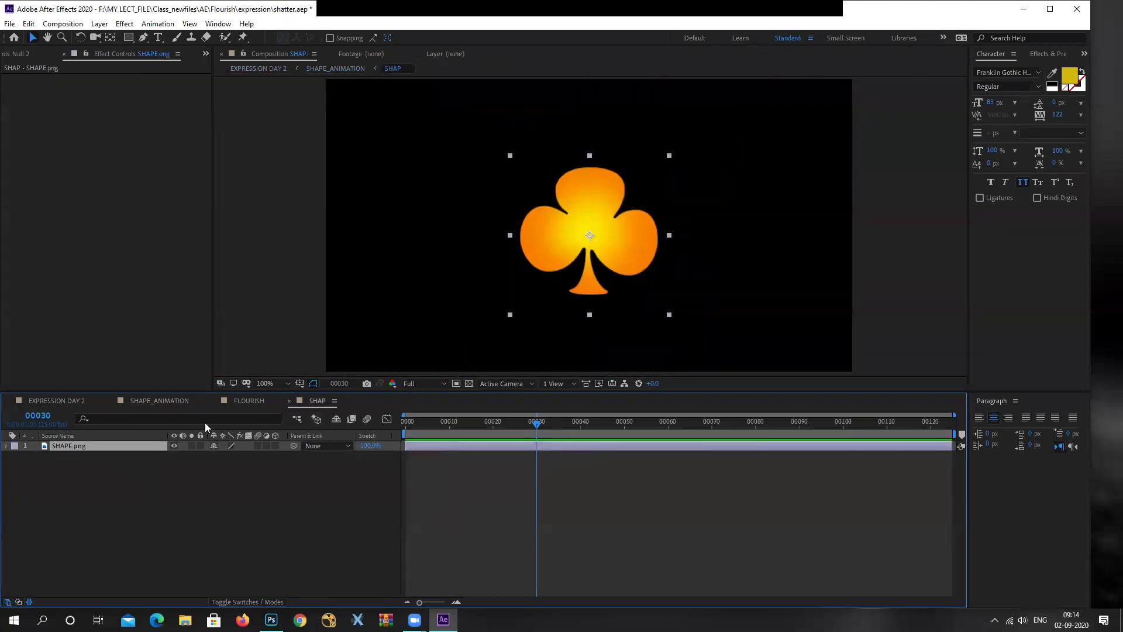
click(124, 23)
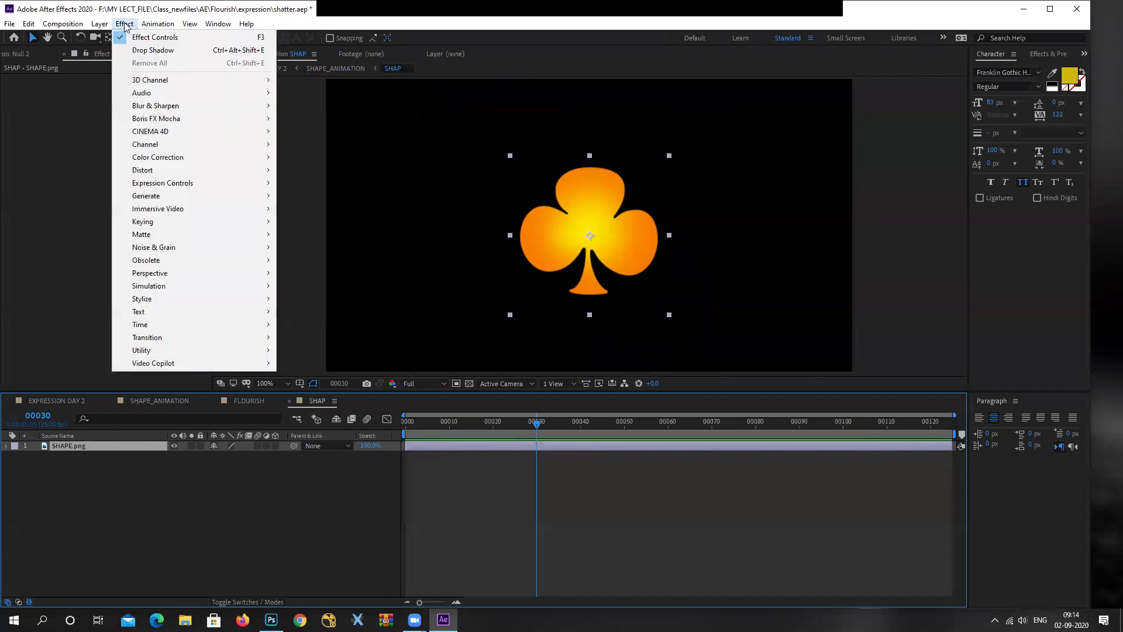
mouse_move(162, 288)
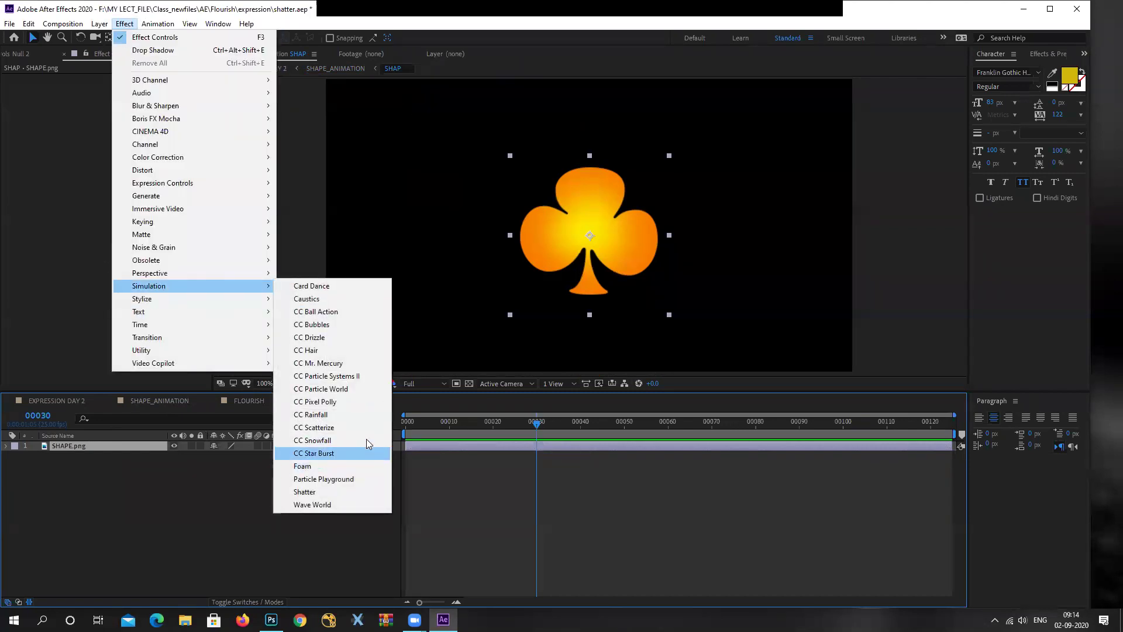
click(318, 490)
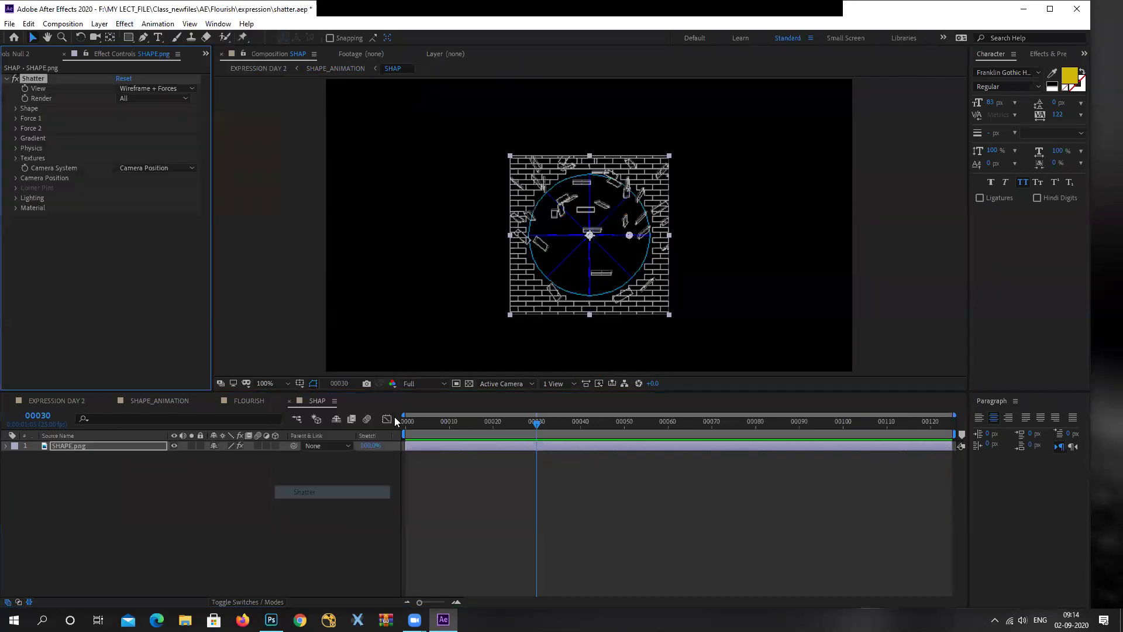
click(173, 90)
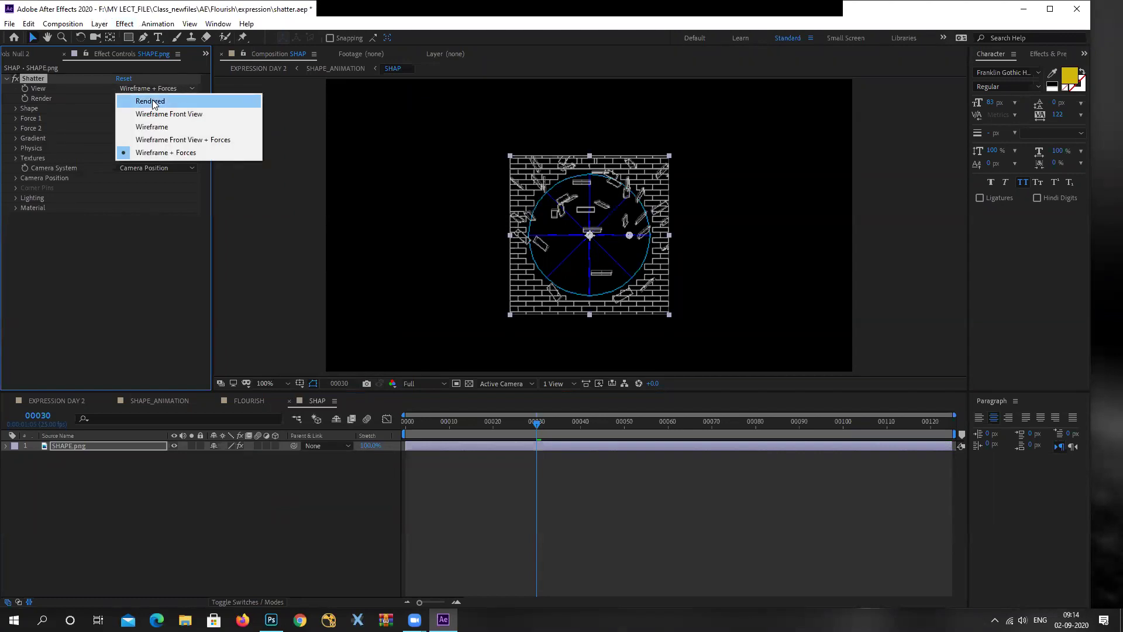
click(155, 104)
Set the Shatter pattern to Glass with 100 repetitions and preview the shattering over the first 30 frames
click(15, 109)
click(175, 118)
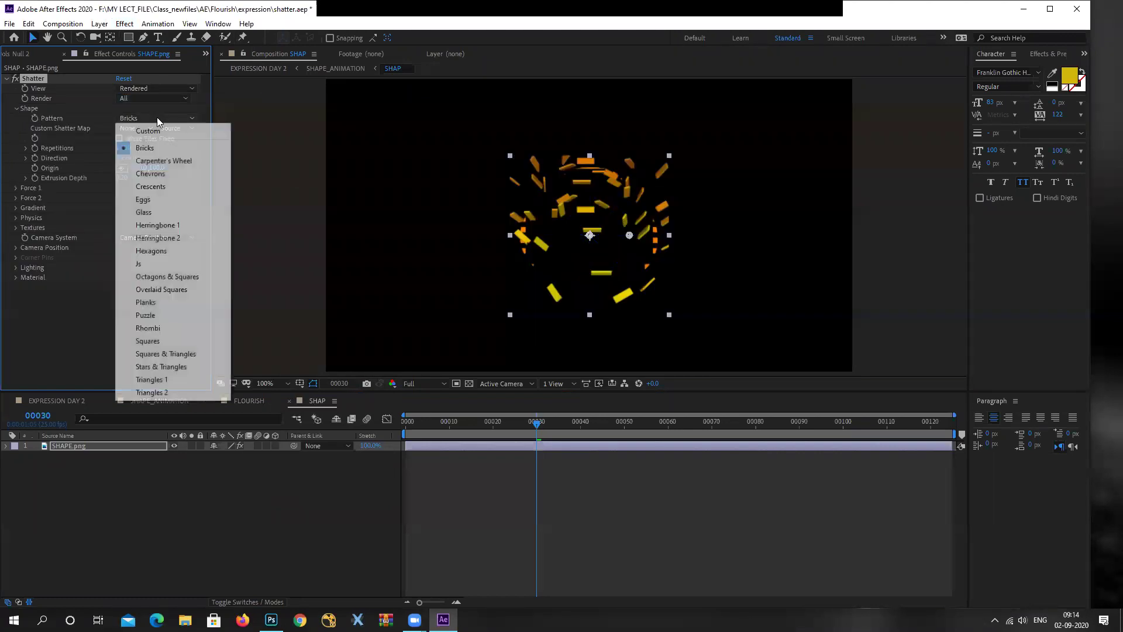
click(156, 214)
click(126, 148)
text(1)
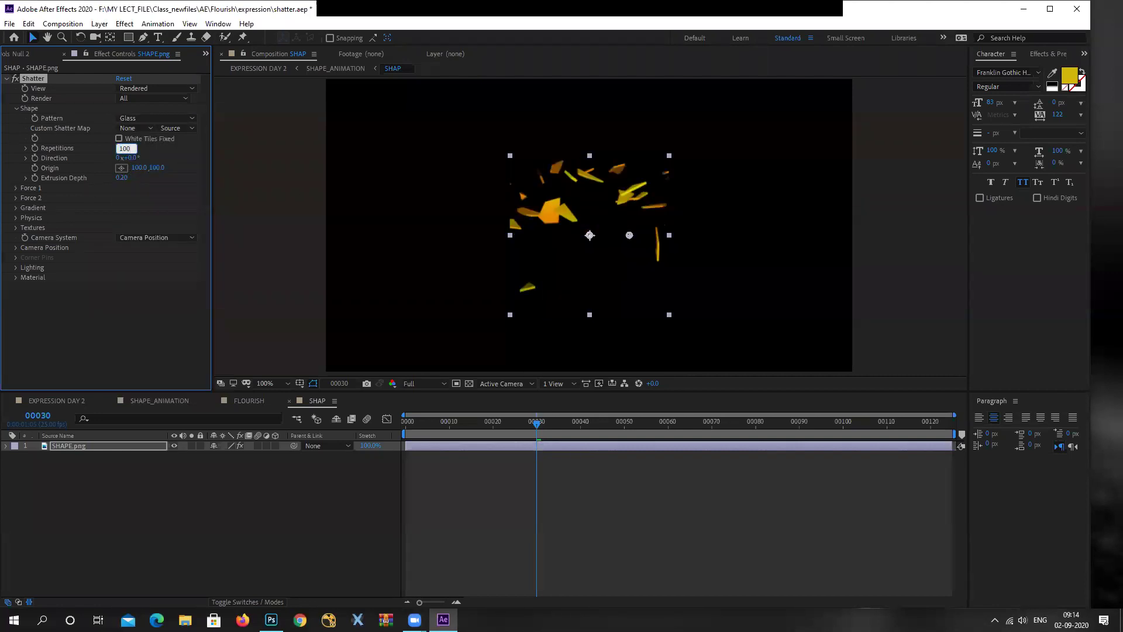
text(00)
key(Return)
drag(530, 433, 444, 449)
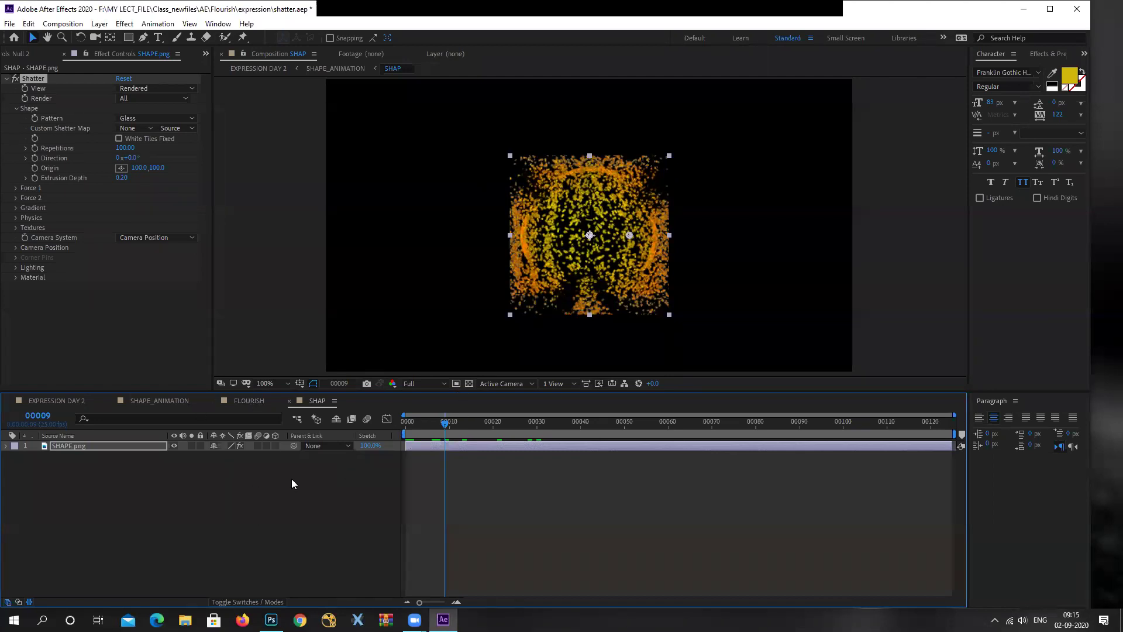
drag(453, 431, 415, 445)
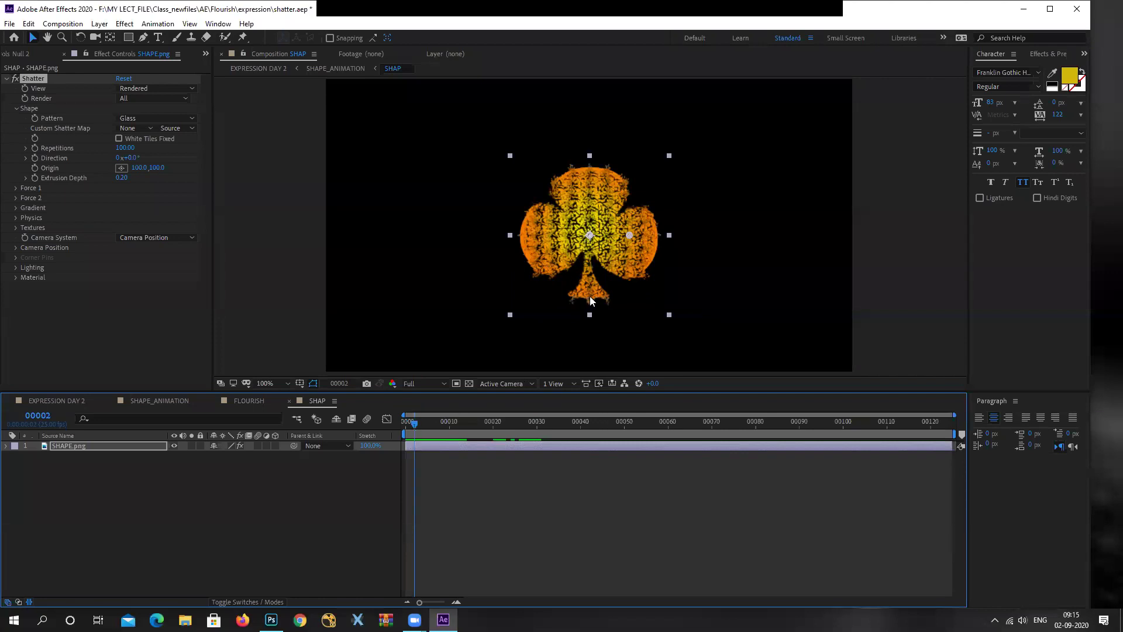
drag(420, 425, 535, 432)
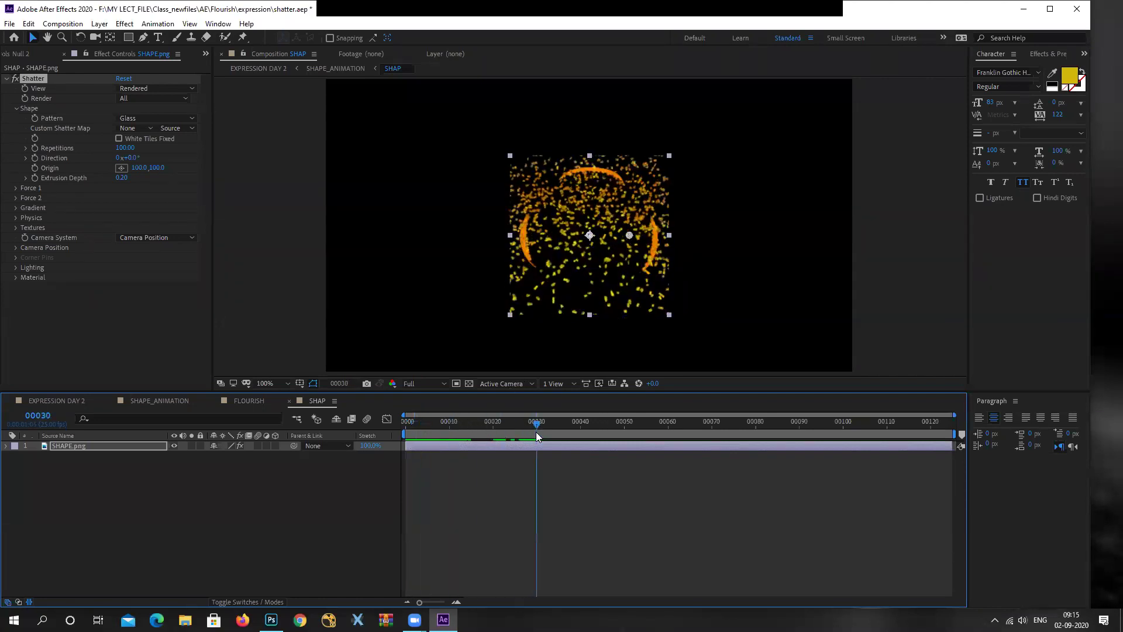
Place Shatter's Origin at about 96.7, 226.8 and the Force 1 position at about 97.4, 227.6, below the shape
click(17, 188)
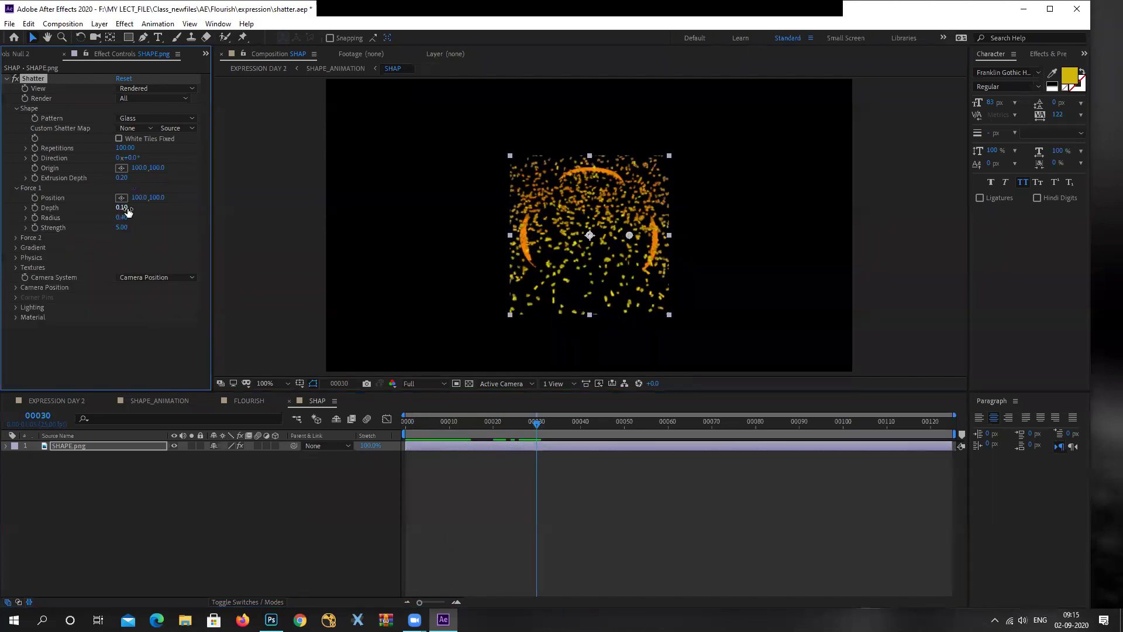
click(121, 168)
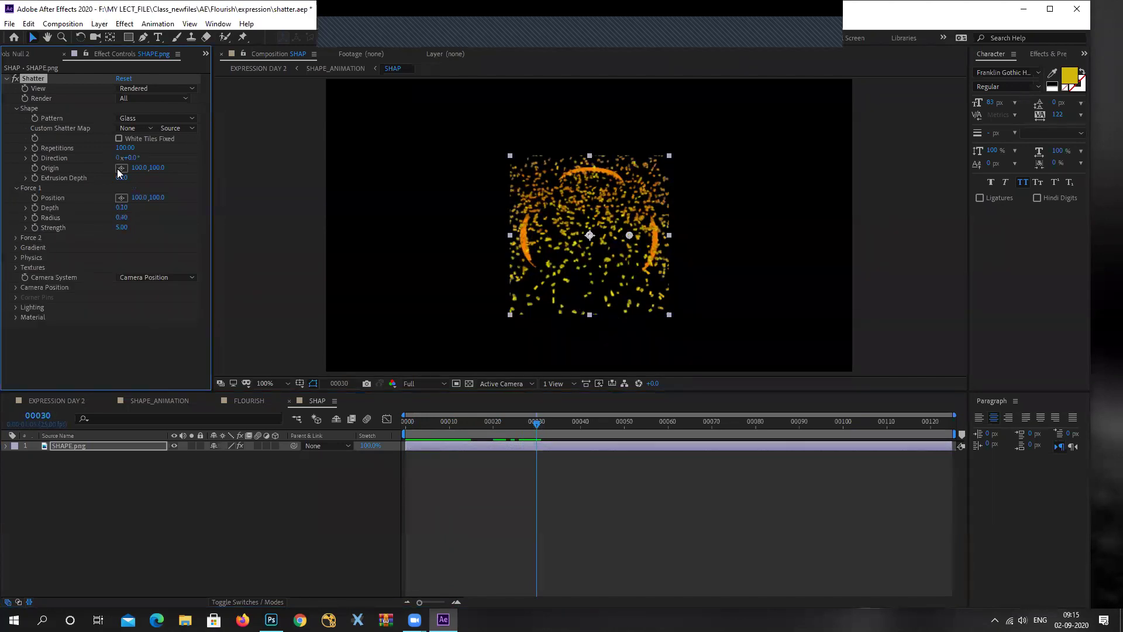
click(587, 336)
click(121, 198)
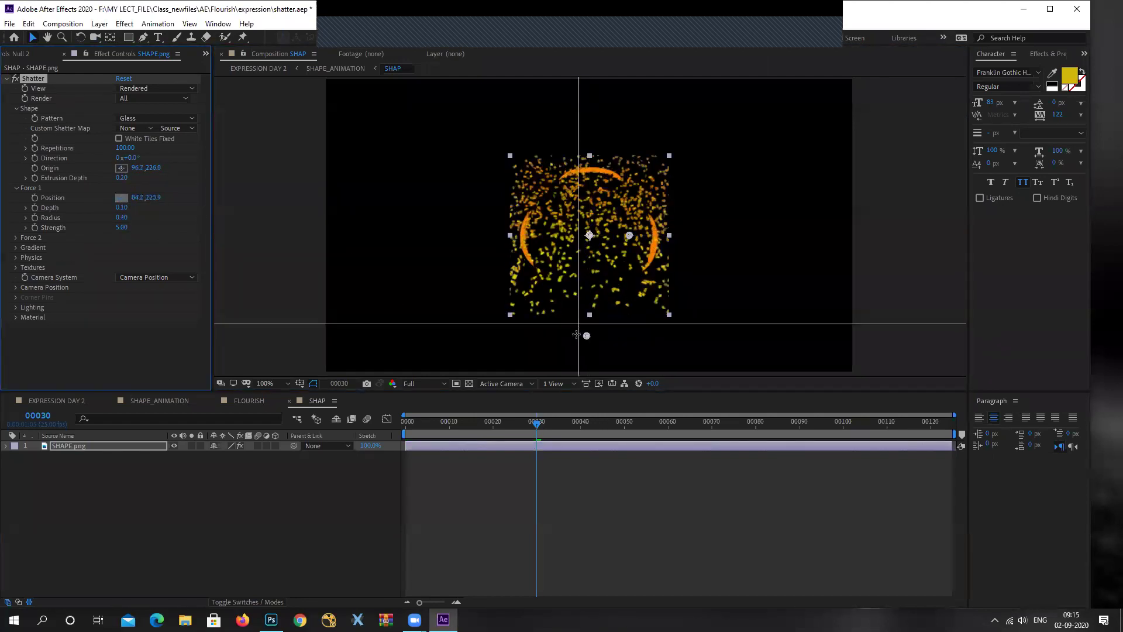
click(588, 337)
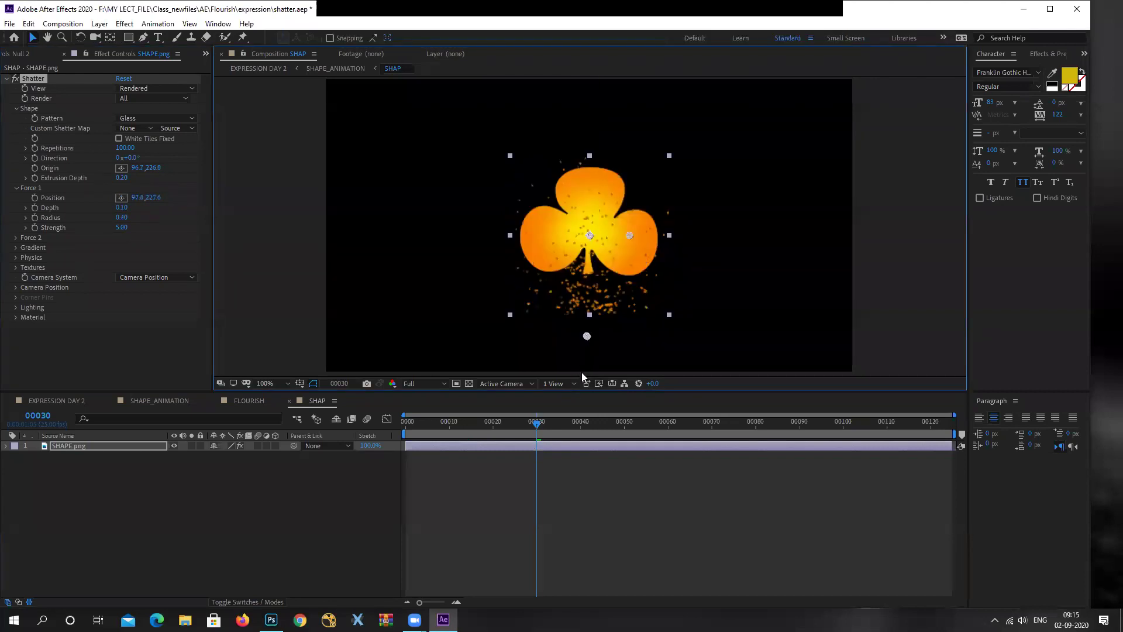
drag(532, 422, 533, 449)
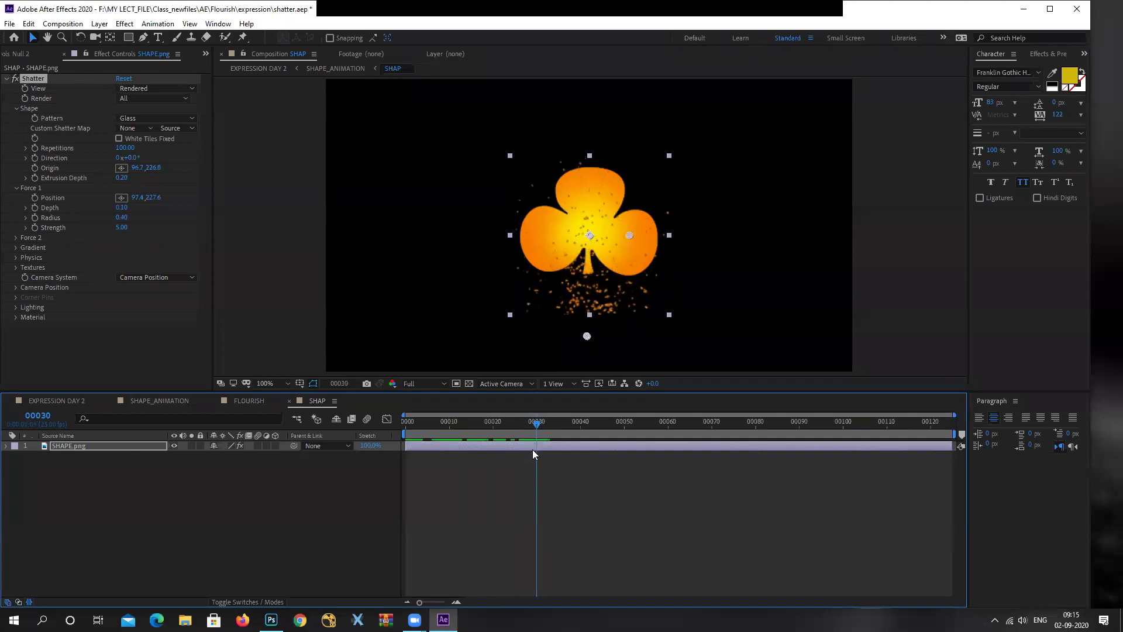
Set Shatter's Gravity Direction to 0° in its physics settings and check the particle motion back to frame 17
click(16, 258)
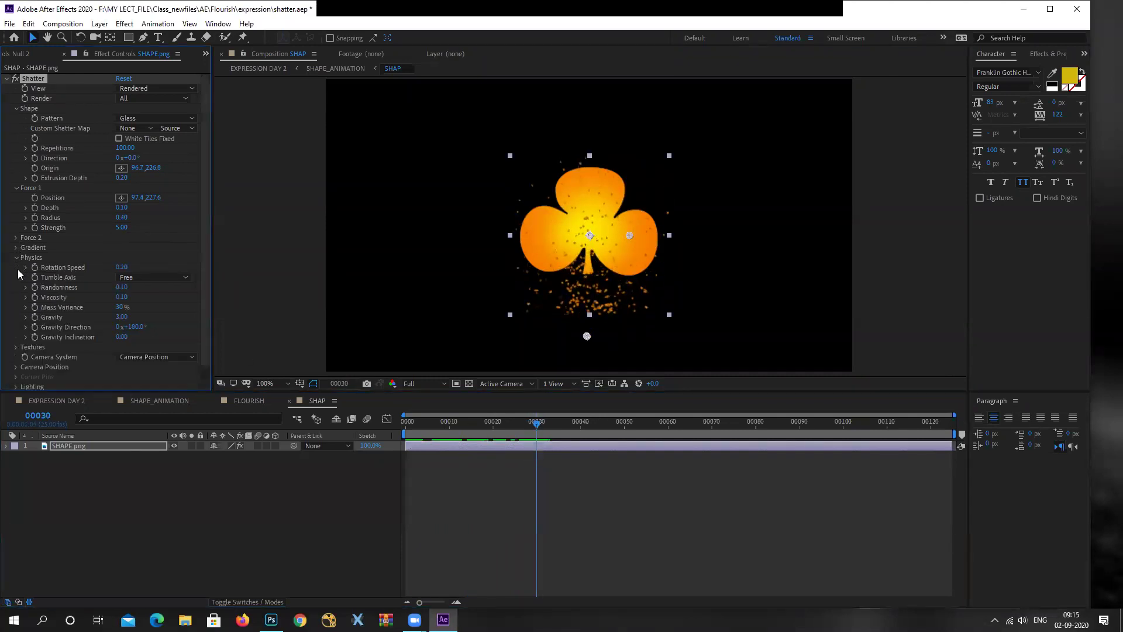
click(136, 327)
text(0)
key(Return)
drag(556, 416, 480, 462)
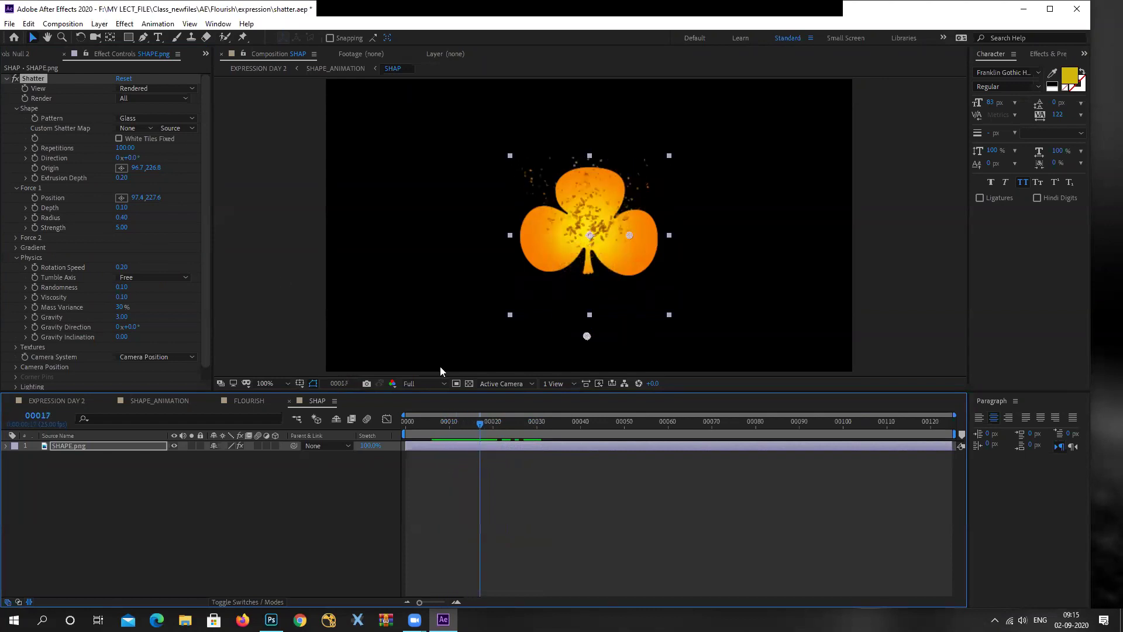
Set Shatter's Extrusion Depth to 0.01 and check the thinner pieces up to frame 30
click(121, 177)
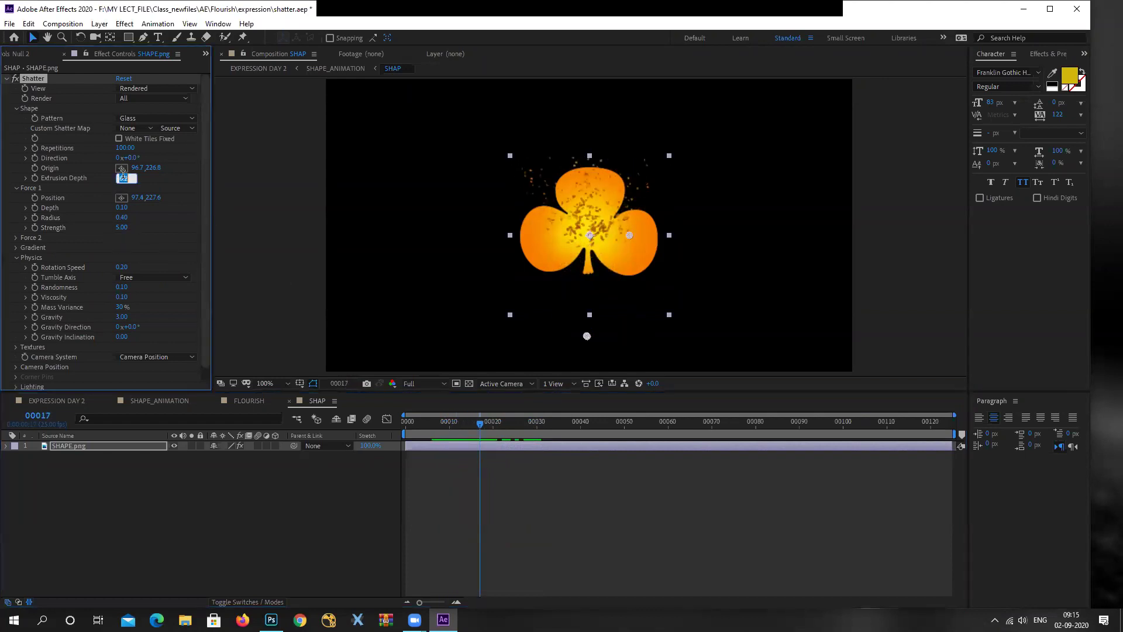
text(0.01)
key(Return)
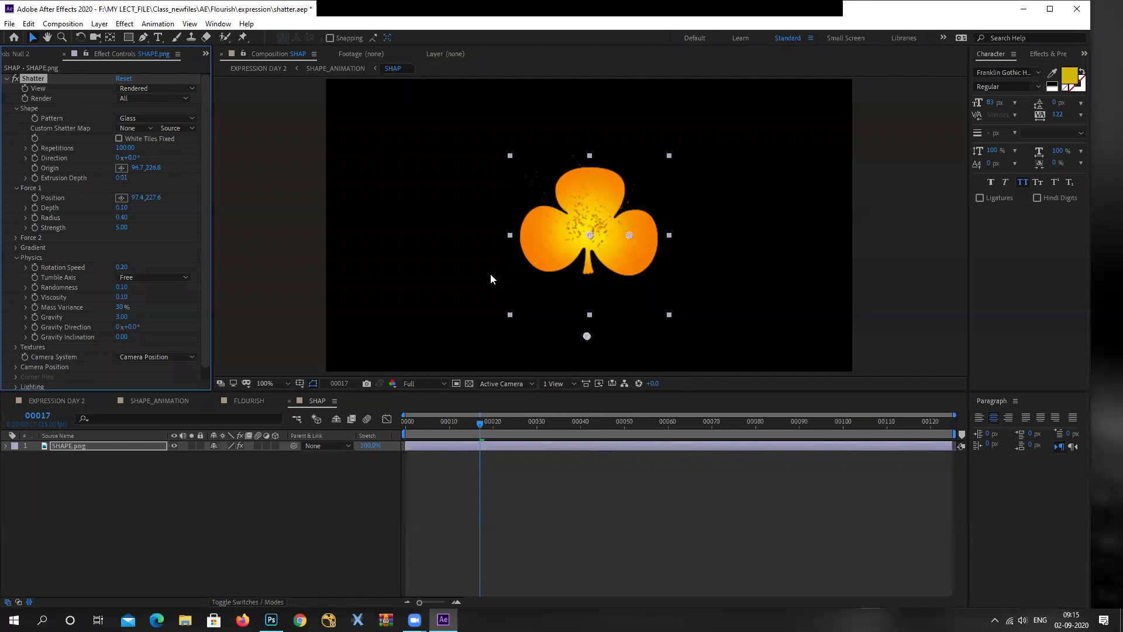
drag(481, 422, 536, 446)
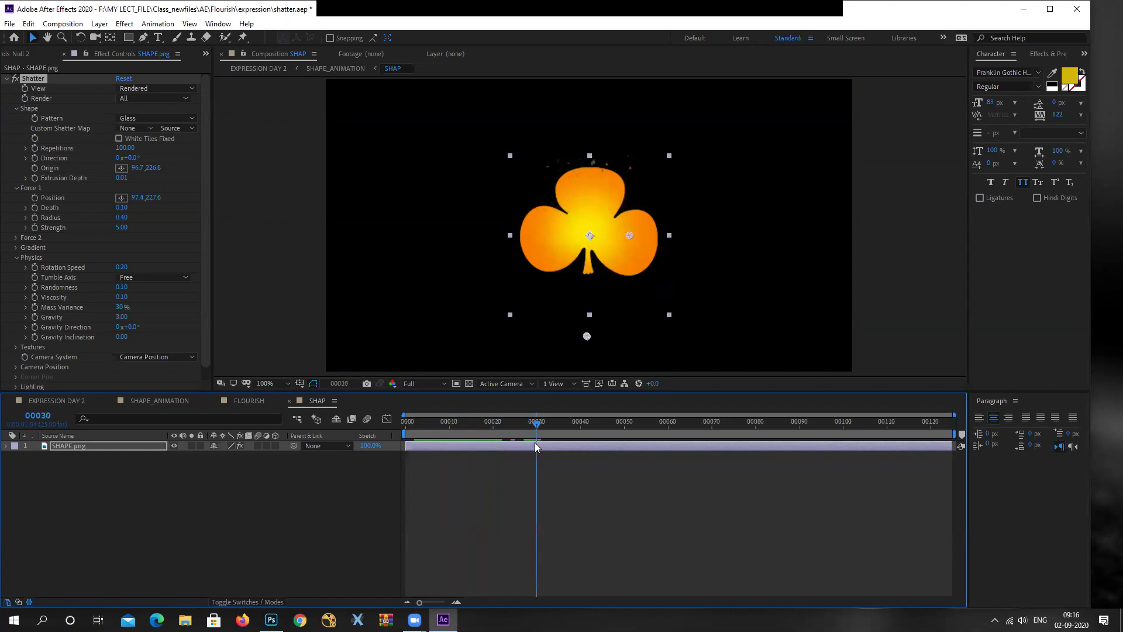
Lower the Force 1 position to a Y value of about 258.6, clear of the shape at frame 30
scroll(579, 193, down, 2)
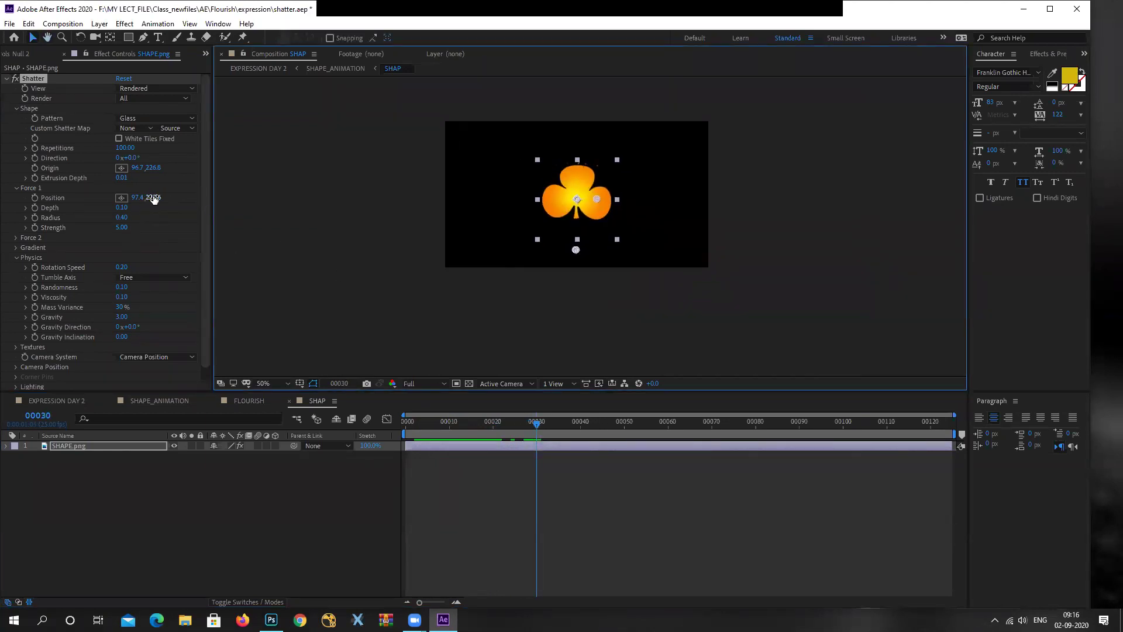
scroll(587, 170, up, 2)
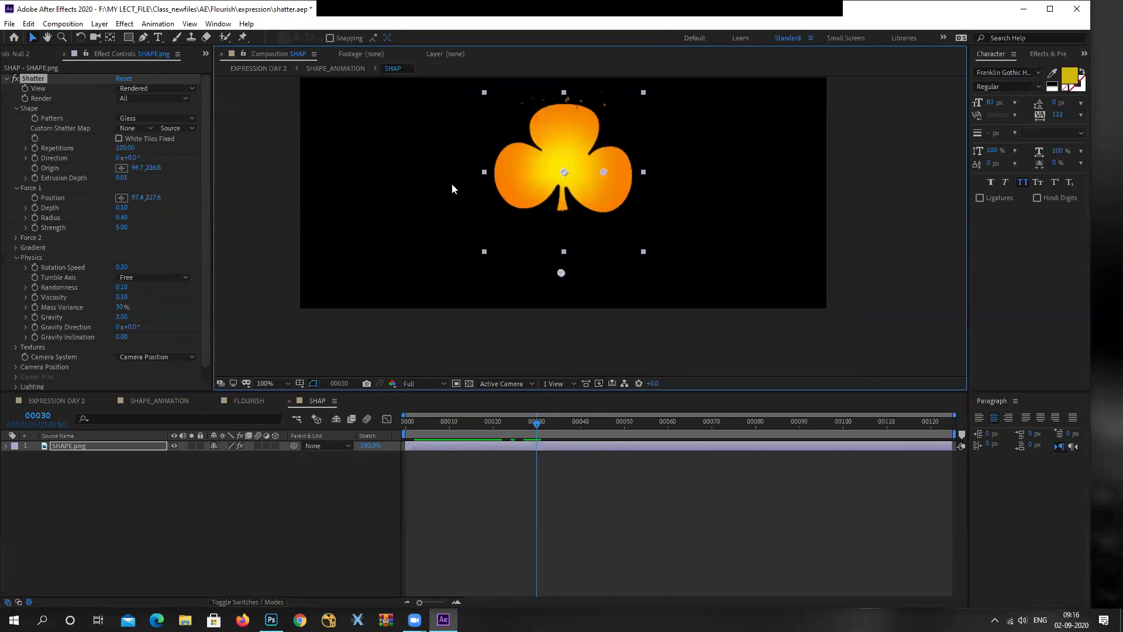
drag(161, 197, 167, 201)
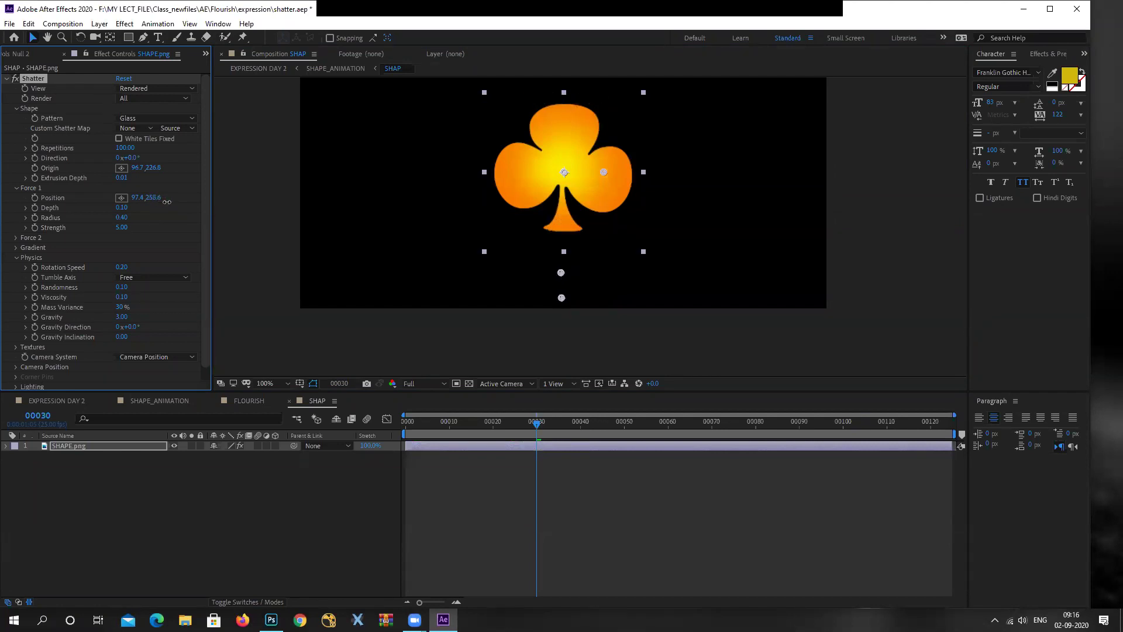
mouse_move(537, 426)
mouse_down()
mouse_move(330, 427)
mouse_move(537, 429)
mouse_up()
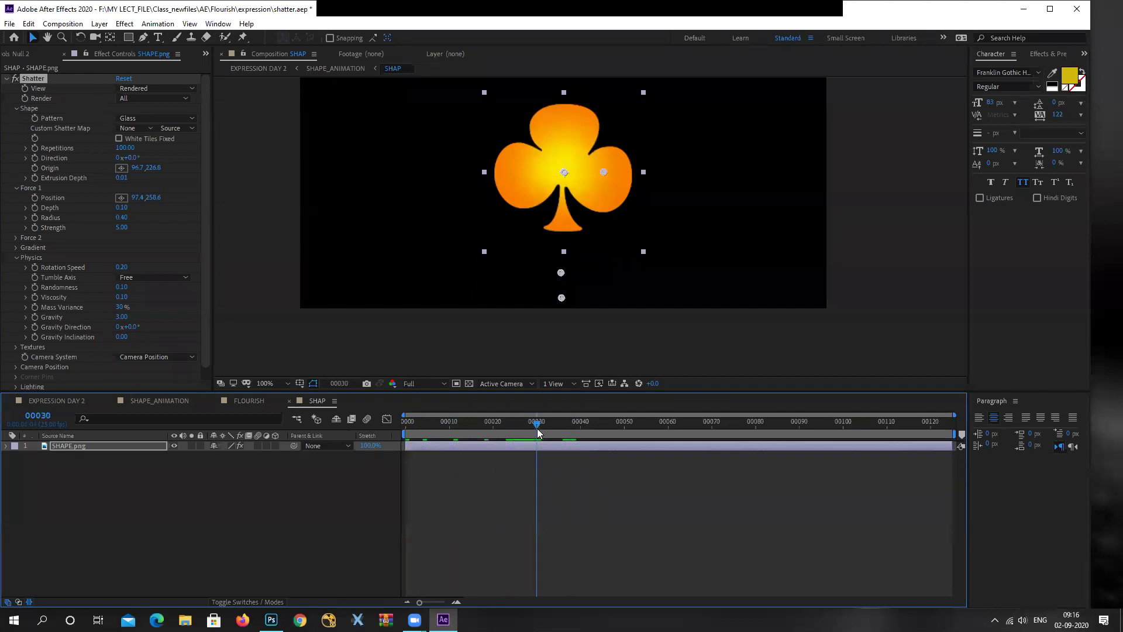
Keyframe the Force 1 position at frame 30 and move its Y value to about 99.6 at frame 60
click(33, 199)
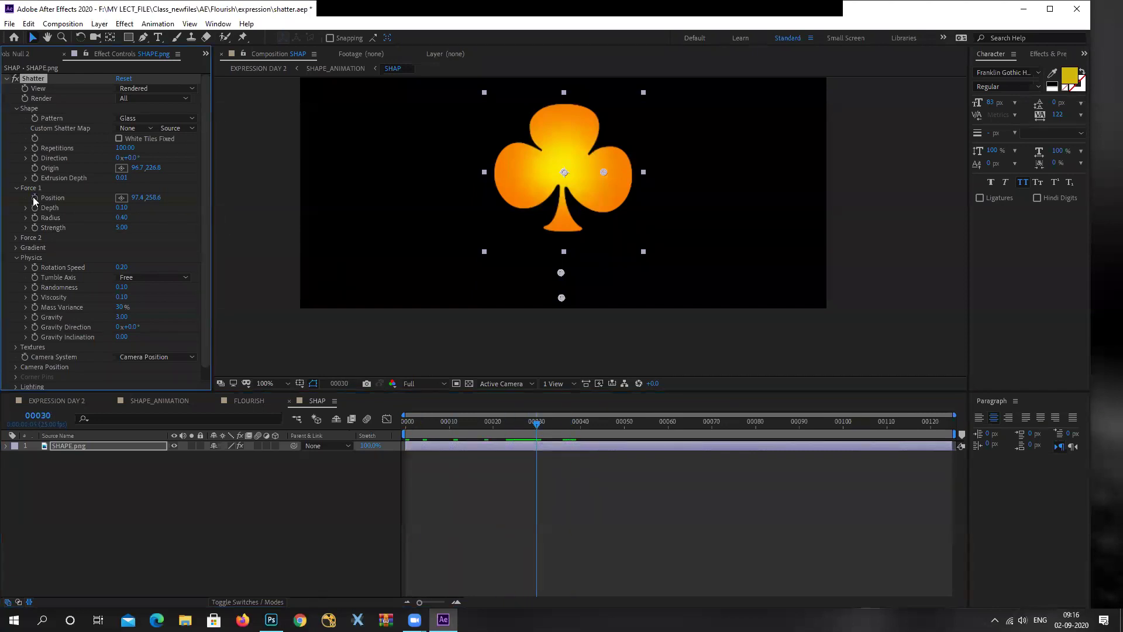
drag(534, 424, 670, 440)
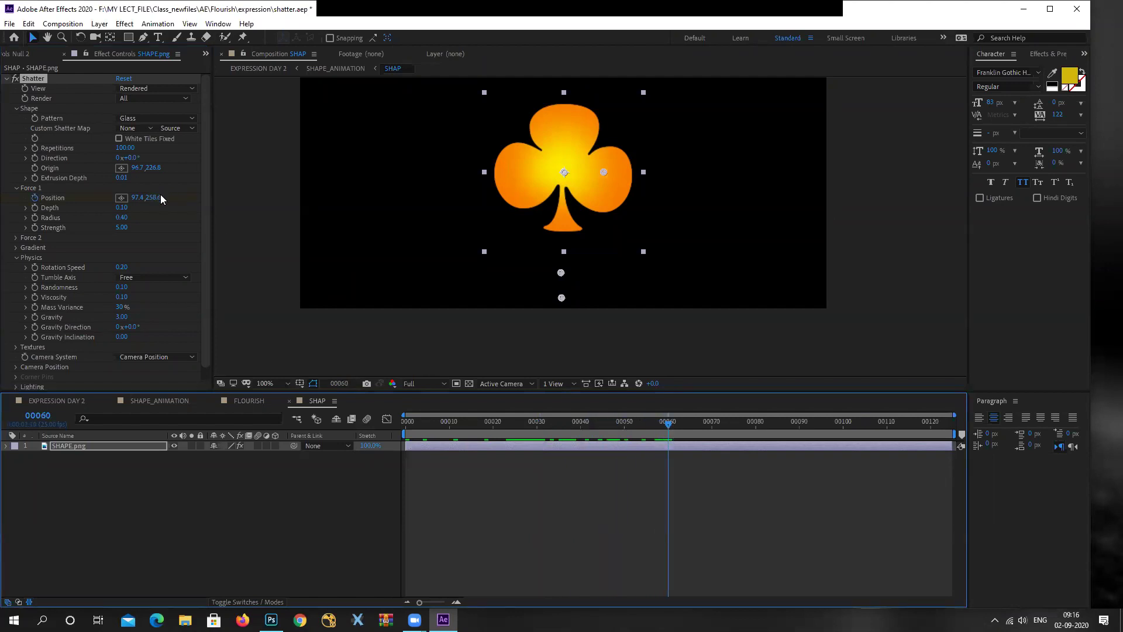
drag(156, 202, 35, 228)
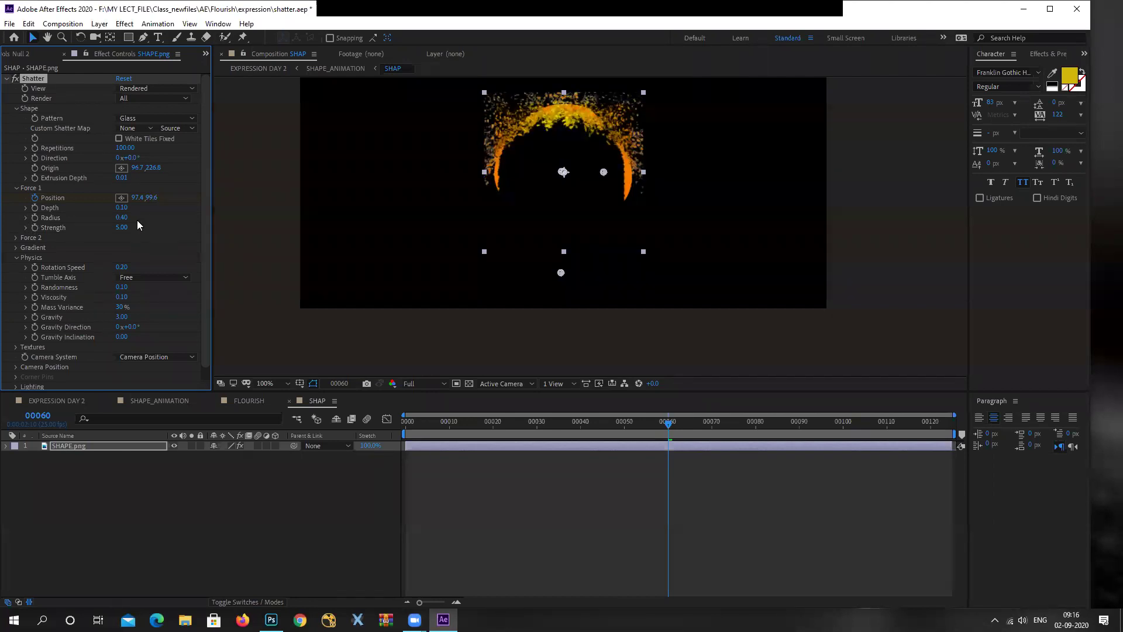
Set the Force 1 Radius to 0.45 and check the keyframed shattering between frames 60 and 38
drag(122, 218, 124, 218)
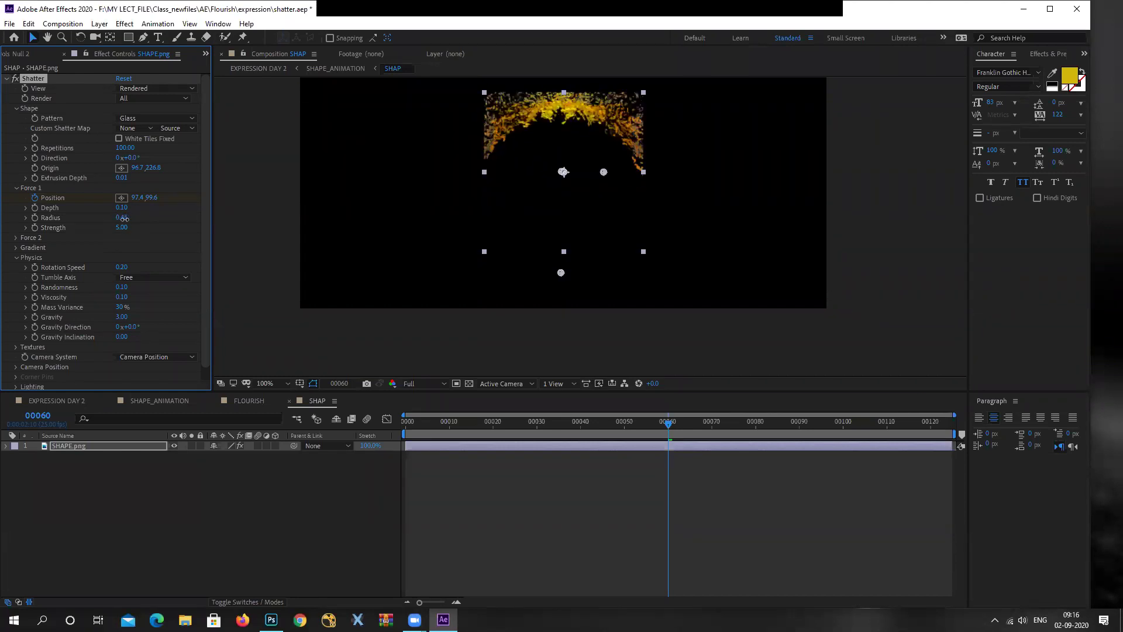
key(u)
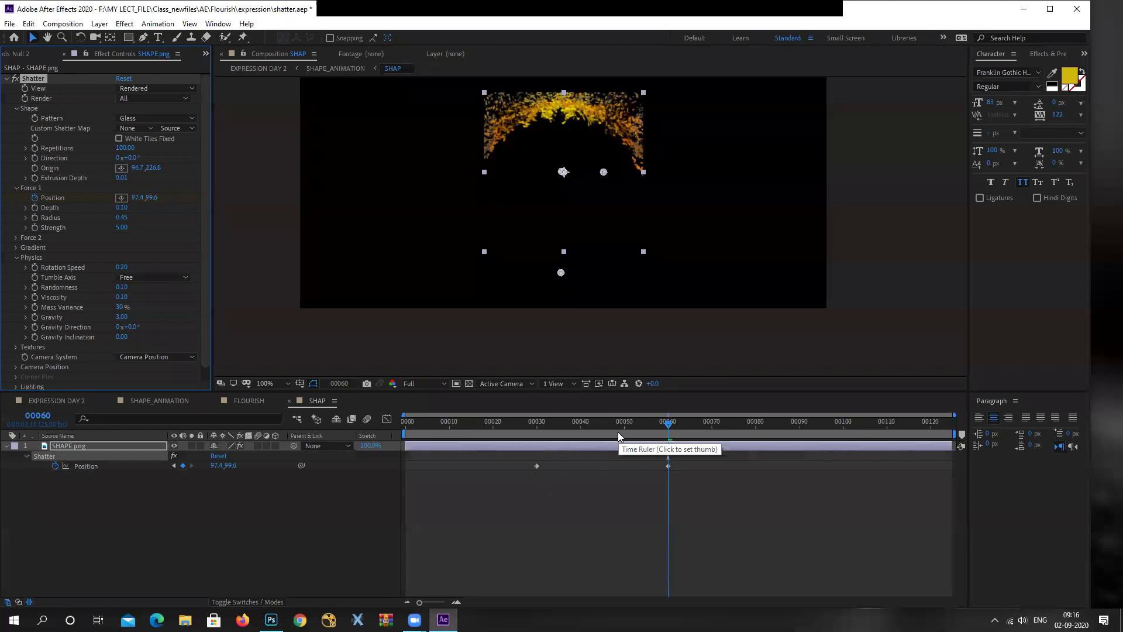
drag(652, 425, 572, 472)
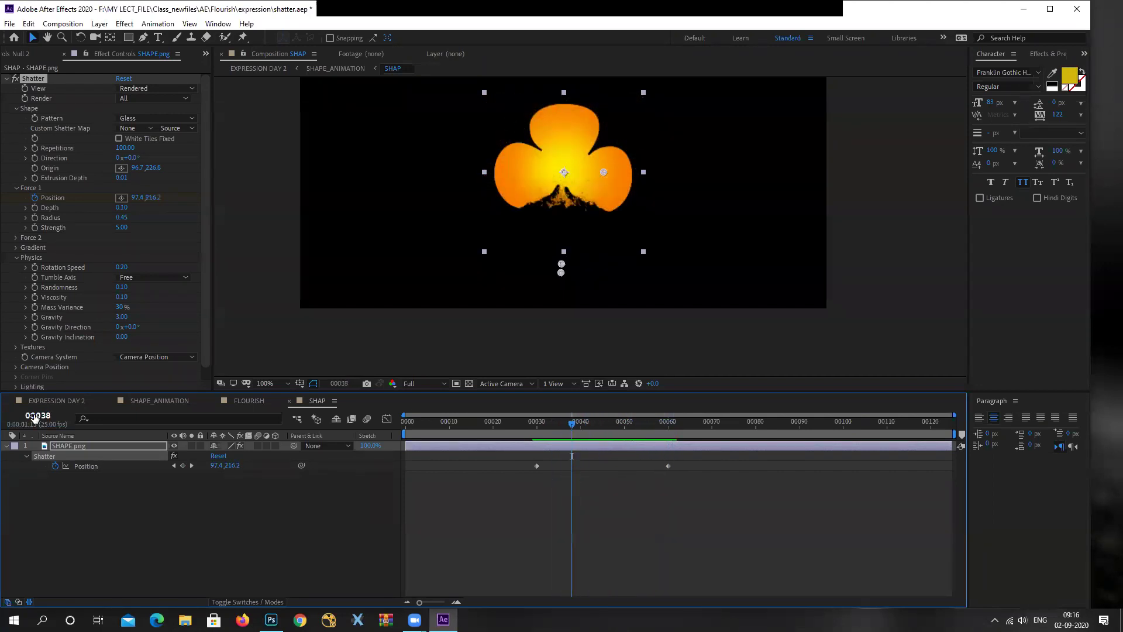
Play EXPRESSION DAY 2 from its first frame in an enlarged preview, then stop and restore the layout
click(43, 399)
key(Home)
key(space)
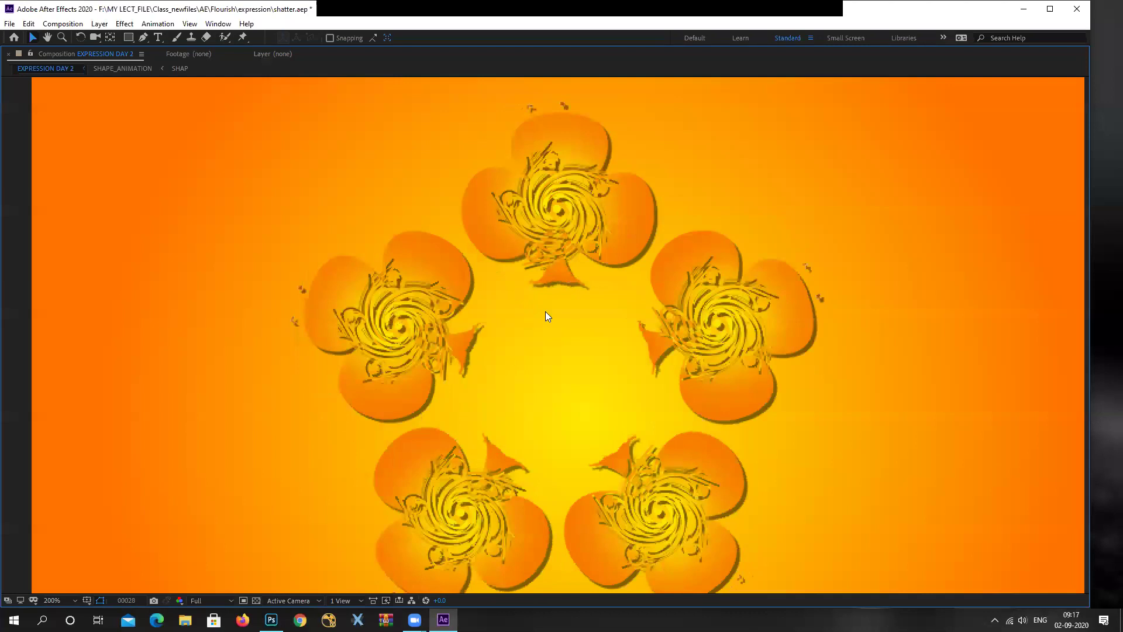
key(space)
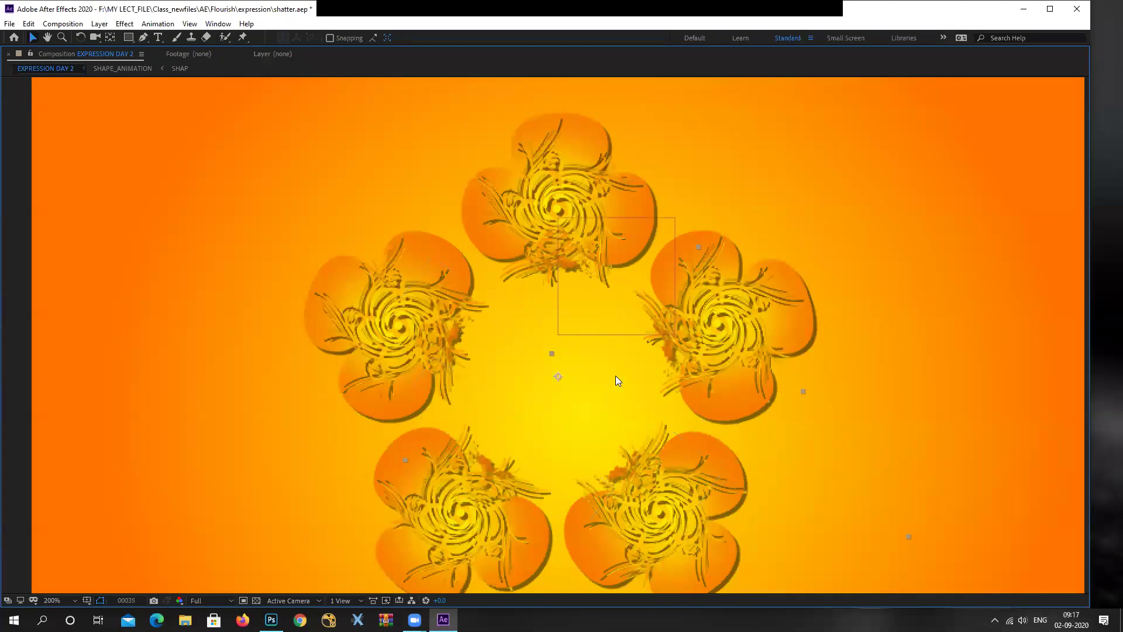
key(grave)
Examine the shattering pattern against the BG gradient in EXPRESSION DAY 2 around frames 53 to 57
drag(564, 427, 637, 464)
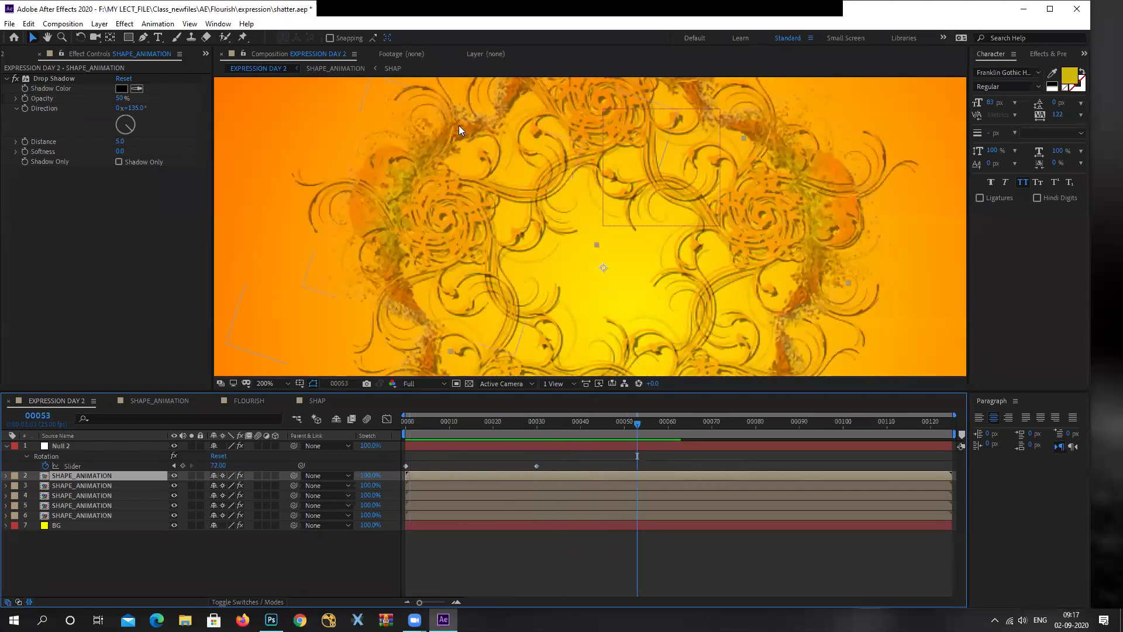
drag(654, 419, 640, 445)
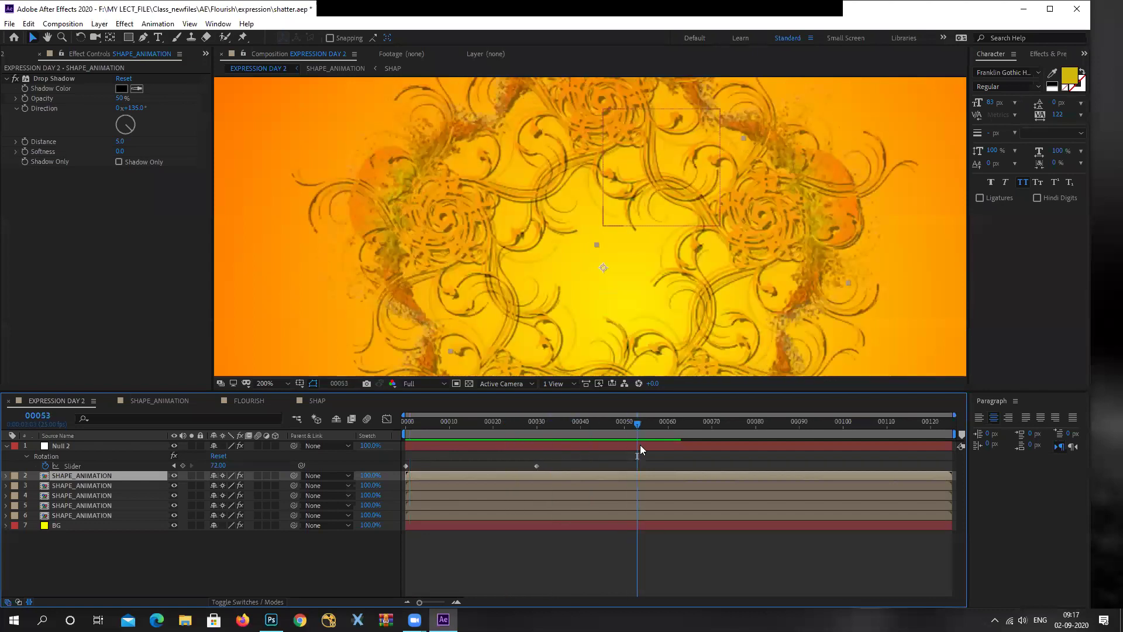
click(70, 526)
scroll(519, 234, down, 2)
scroll(573, 208, up, 1)
scroll(502, 207, down, 1)
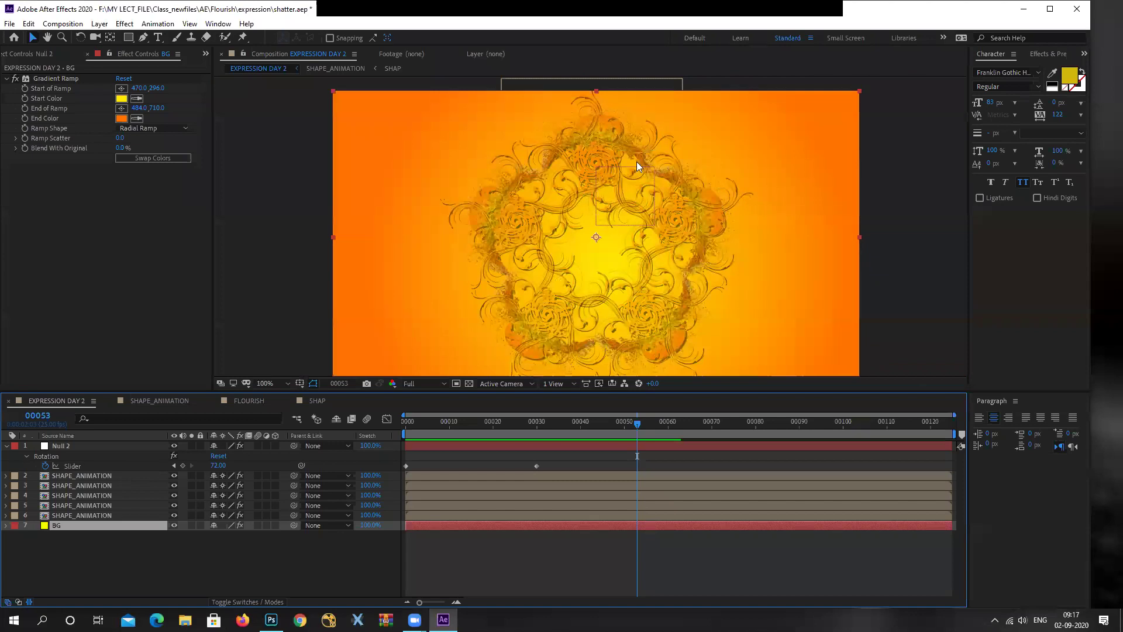
drag(641, 437, 653, 485)
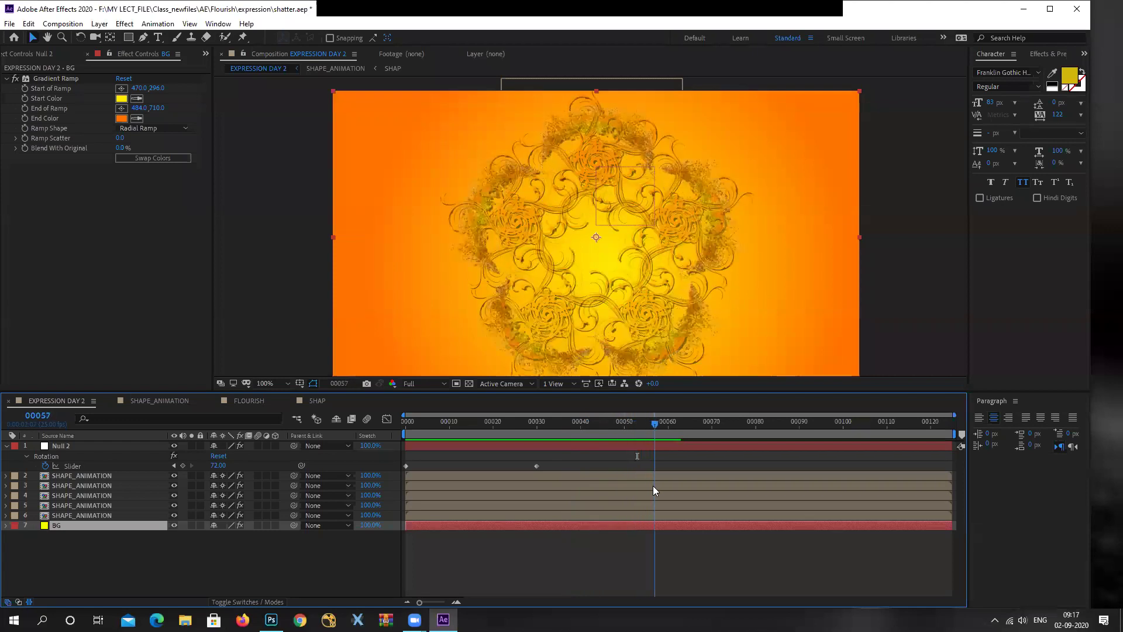
click(44, 549)
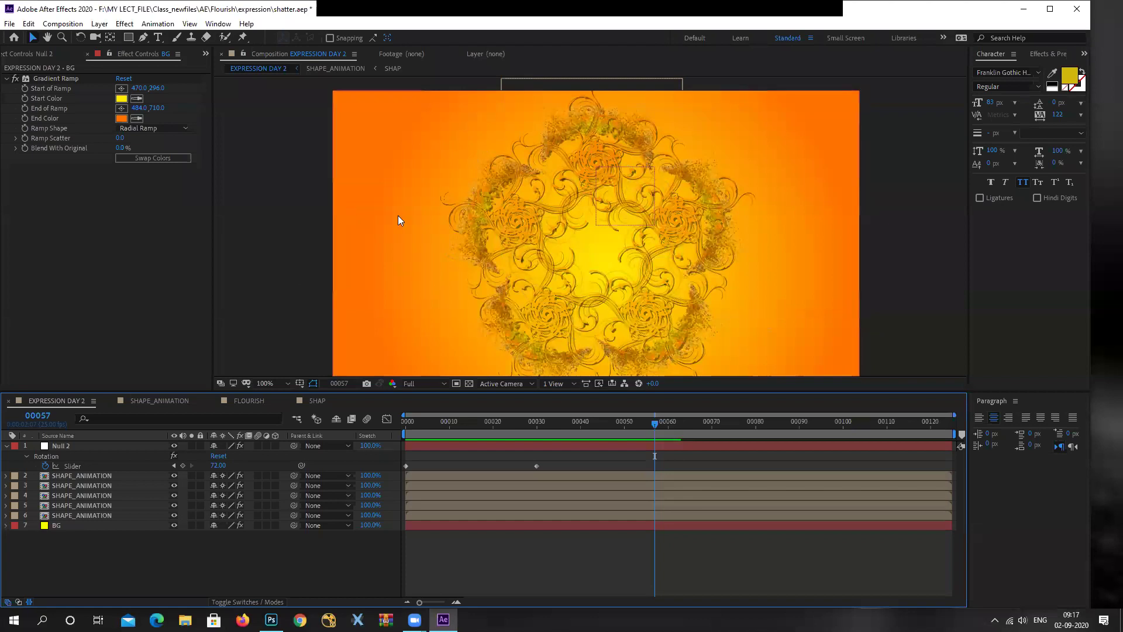
Open the nested SHAP composition through SHAPE_ANIMATION and bring up the Shatter settings of the SHAPE.png layer
double_click(82, 507)
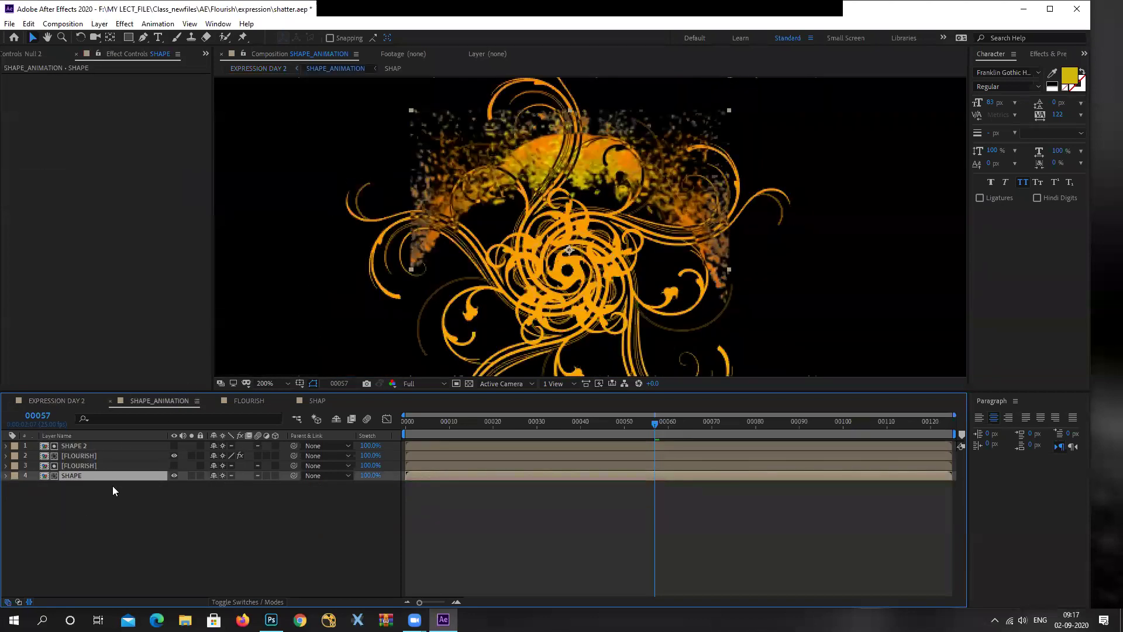
double_click(87, 475)
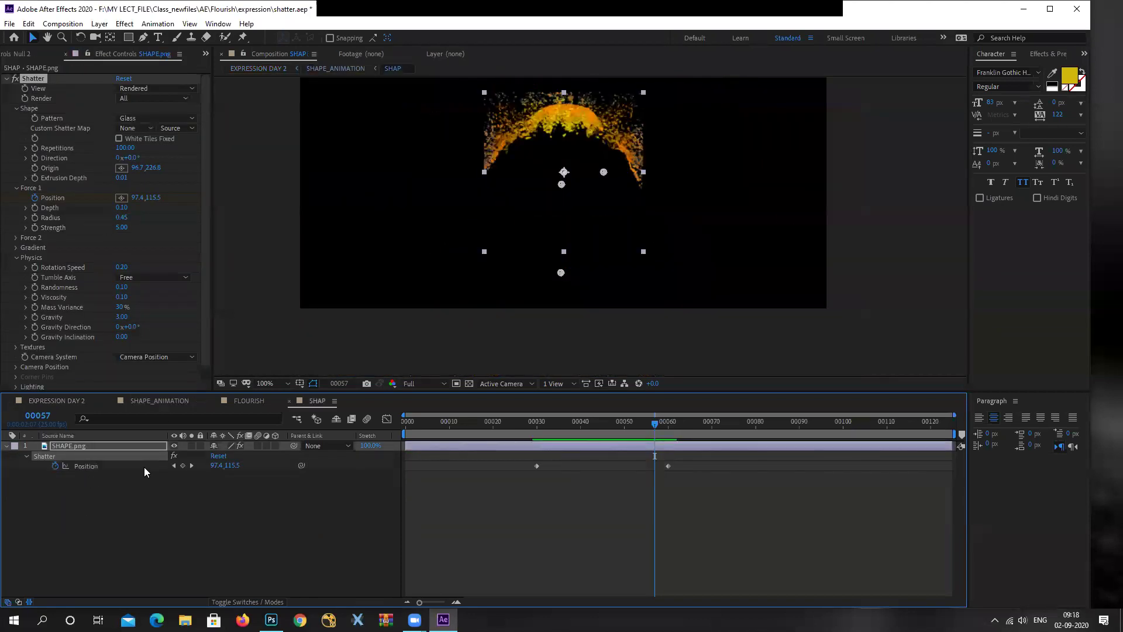
click(103, 447)
drag(205, 244, 203, 289)
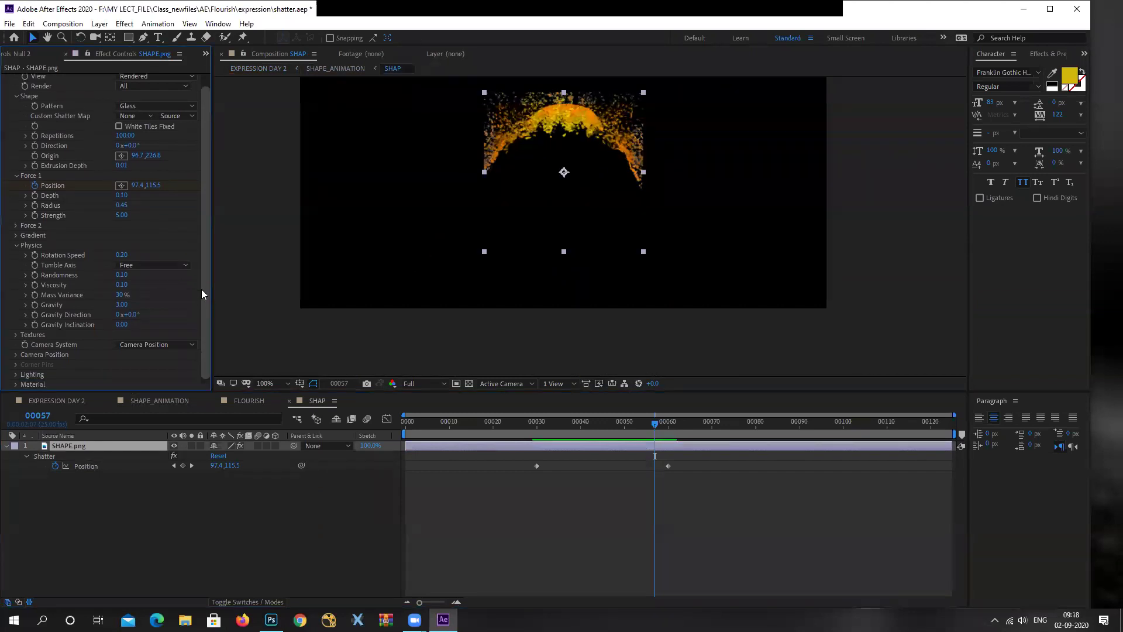
Increase the Y value of the Force 1 position keyframe at frame 30 and check the shape up to frame 36
drag(152, 190, 154, 192)
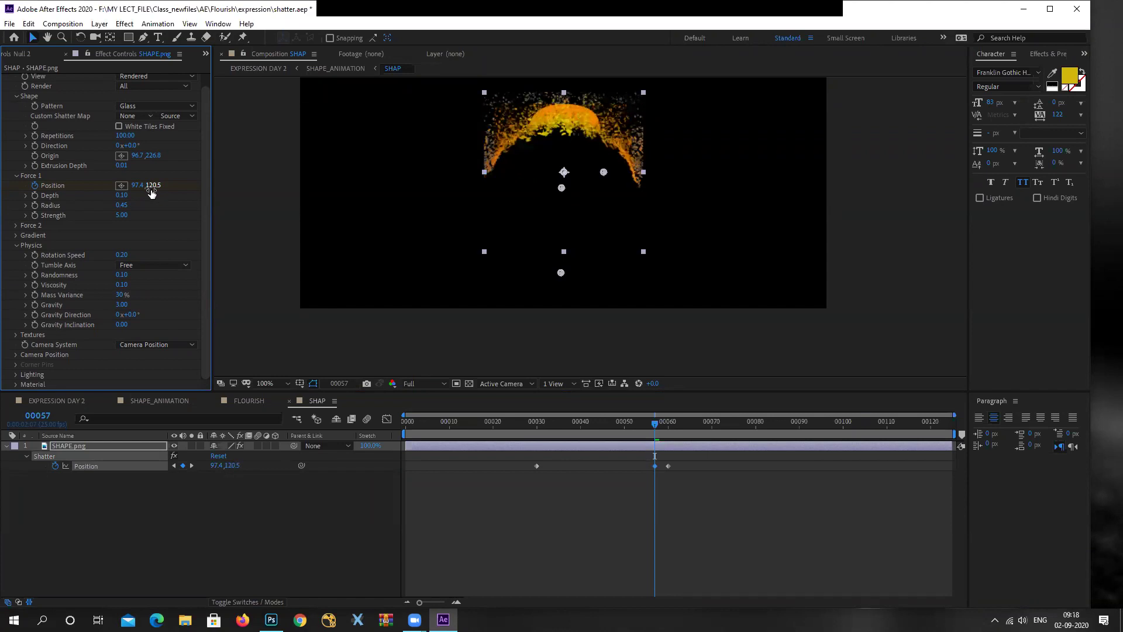
drag(655, 420, 544, 439)
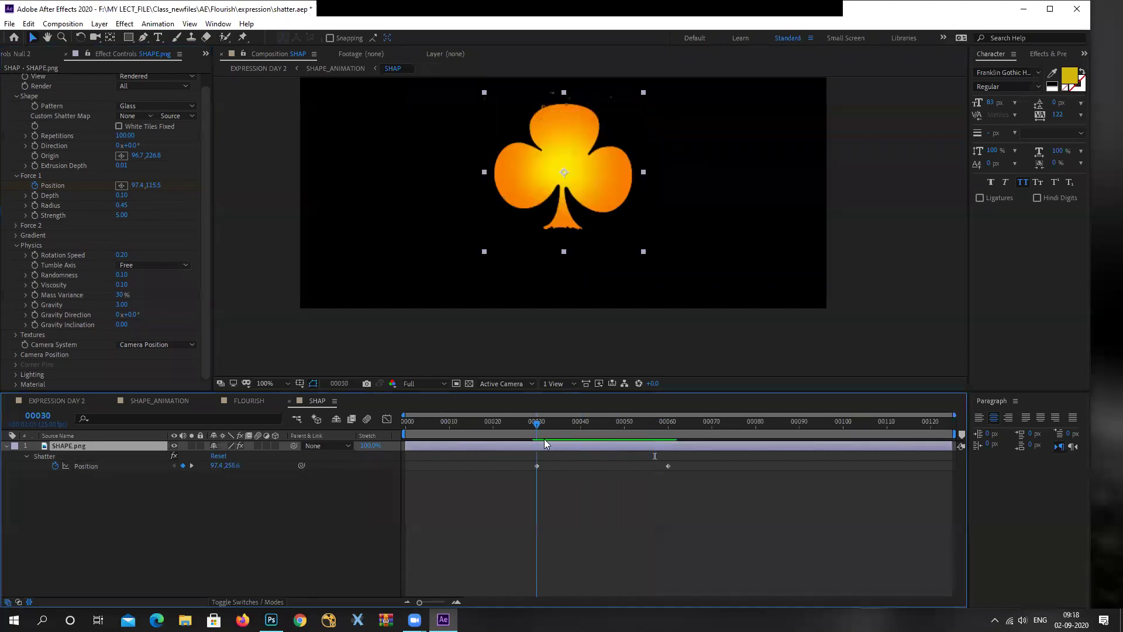
drag(151, 186, 171, 193)
drag(536, 423, 563, 468)
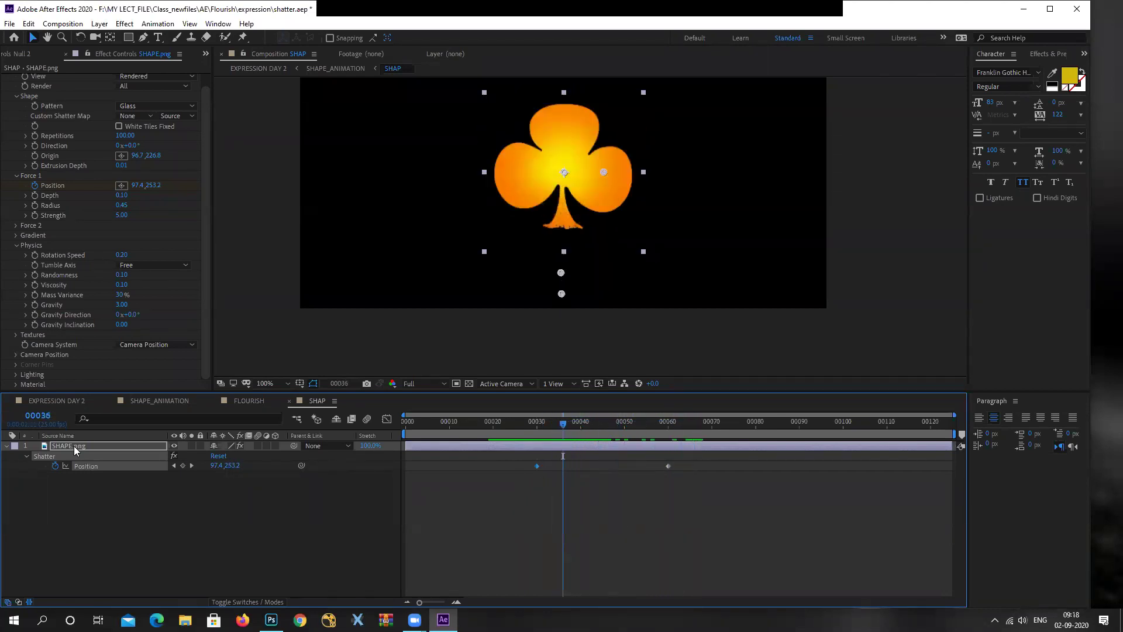
Preview the rotating pattern in EXPRESSION DAY 2 at 50% zoom and deselect the SHAPE_ANIMATION layer
click(57, 403)
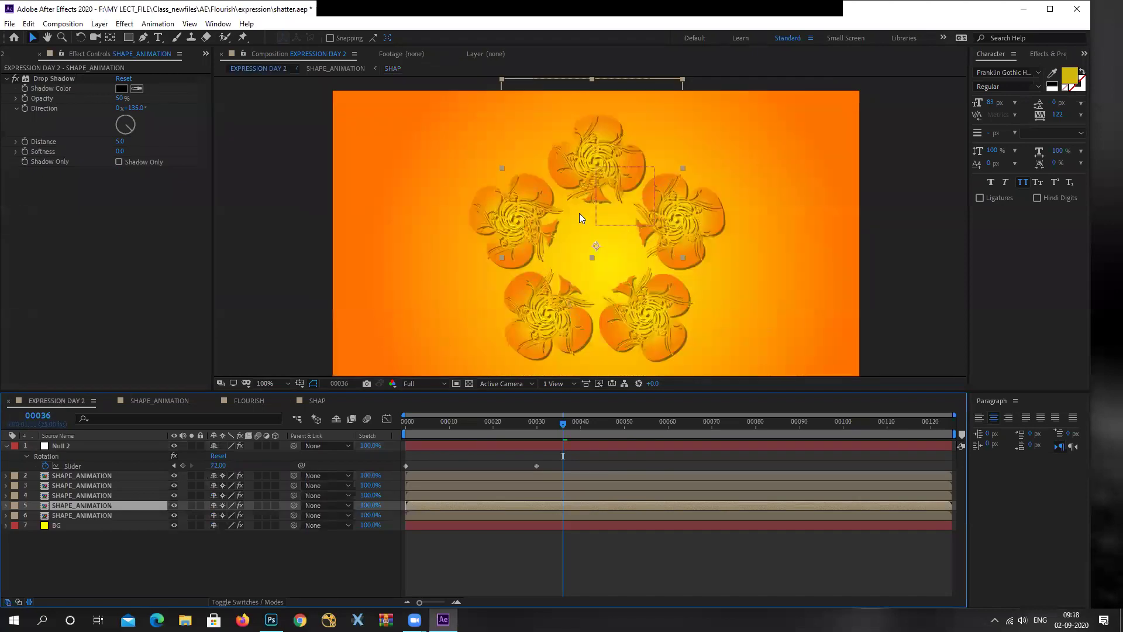
key(space)
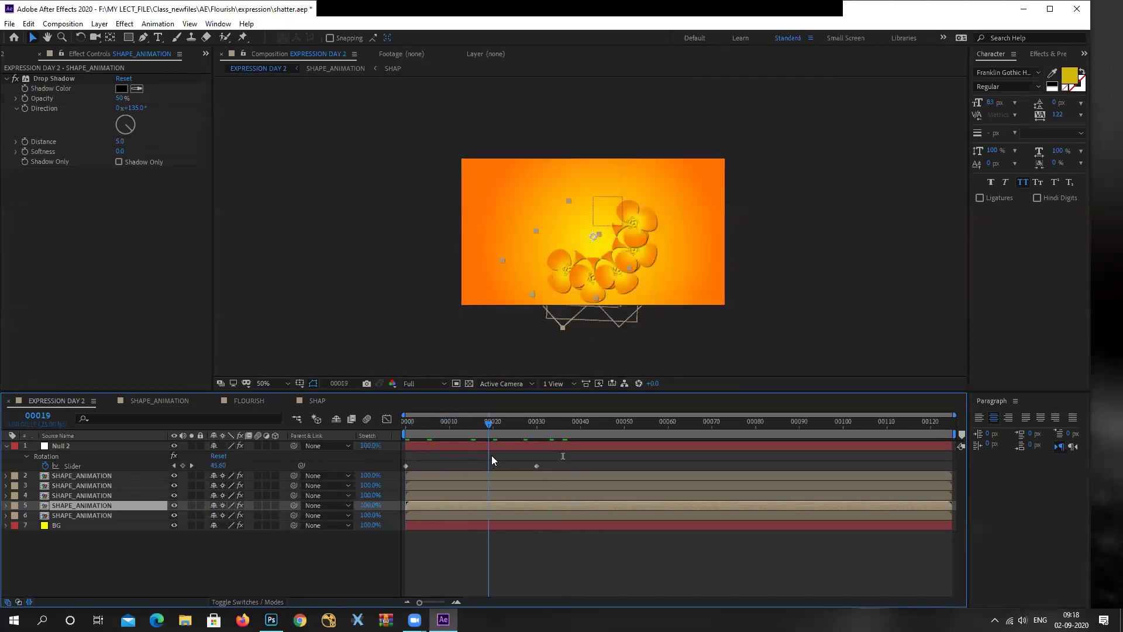
click(572, 263)
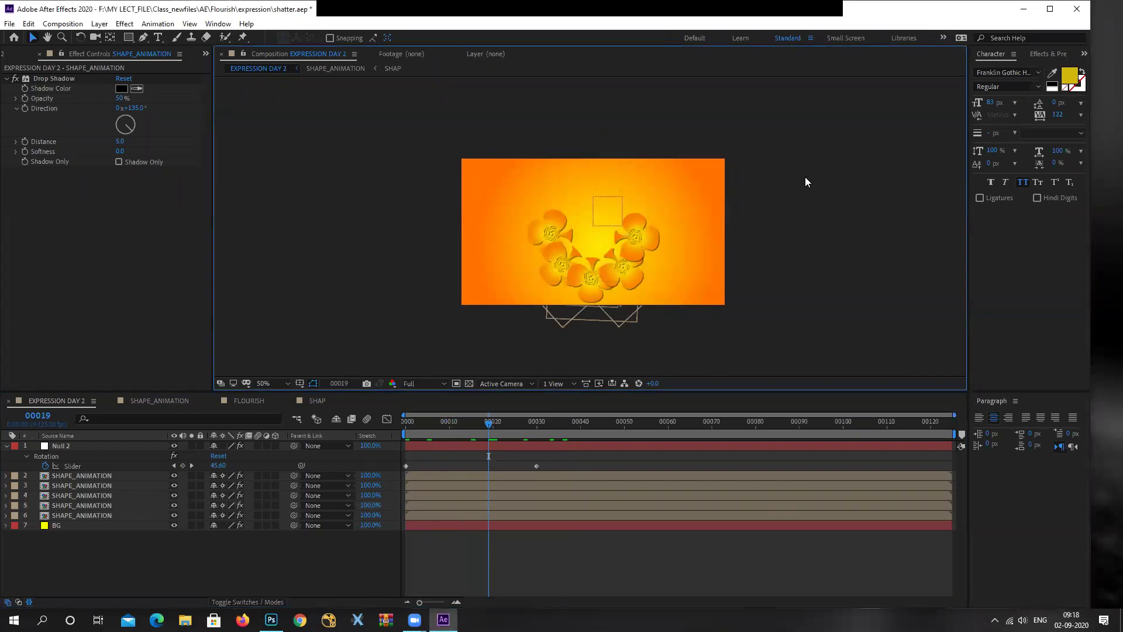
Save the shatter.aep project and close After Effects
key(ctrl+s)
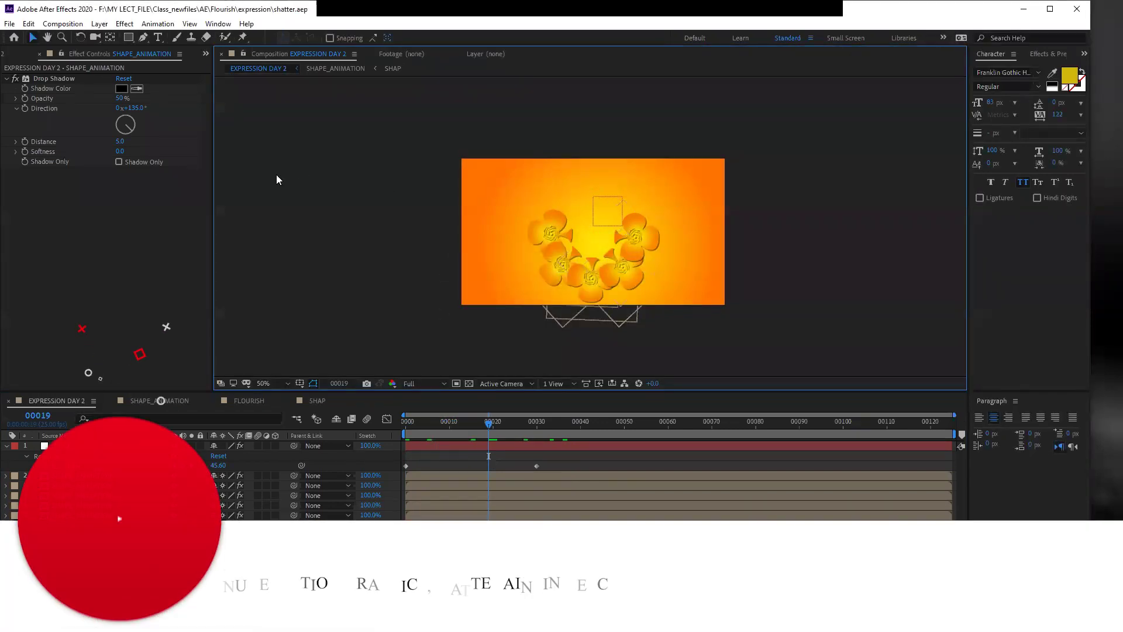
click(1079, 13)
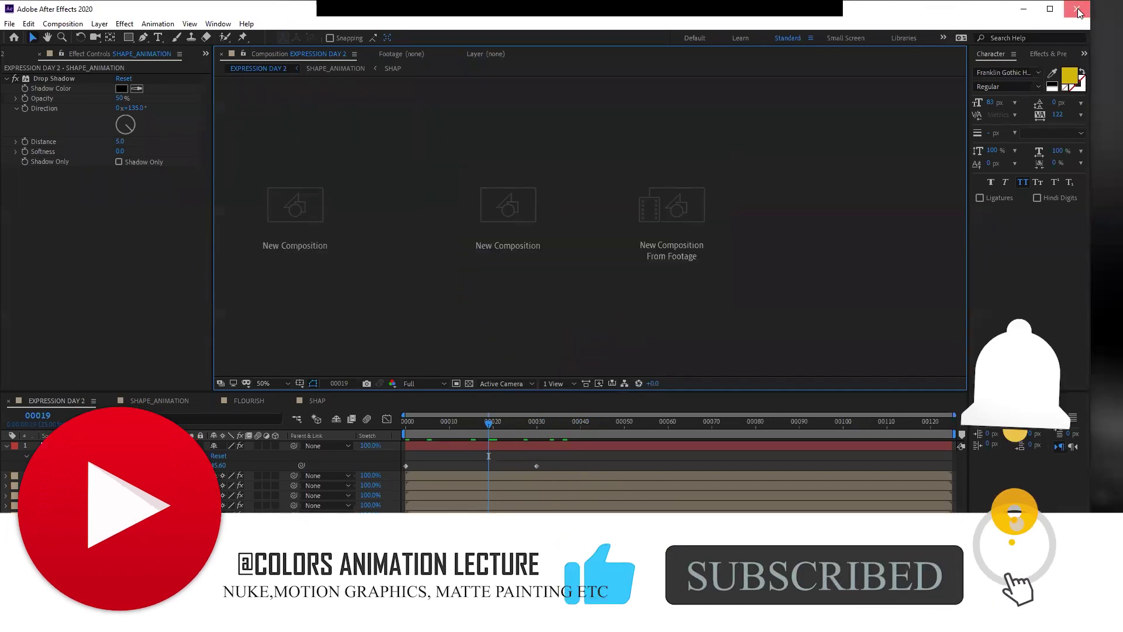